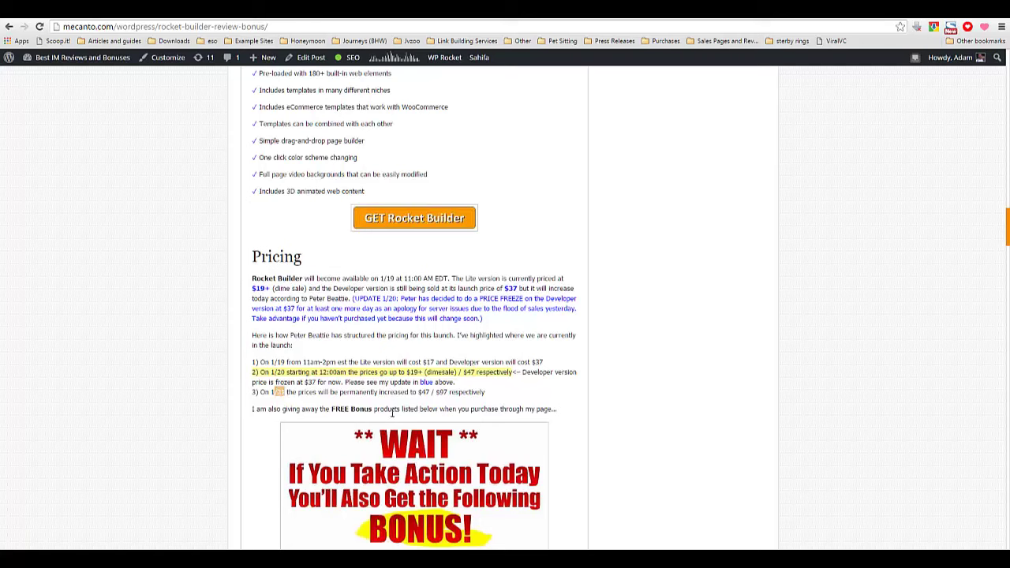
Review the Rocket Builder pricing schedule, the list of free bonus products and the instructions for claiming the bonus.
{"action": "left_click_drag", "start_coordinate": [436, 392], "coordinate": [448, 393]}
{"action": "left_click", "coordinate": [441, 398]}
{"action": "scroll", "coordinate": [418, 379], "scroll_direction": "down", "scroll_amount": 5}
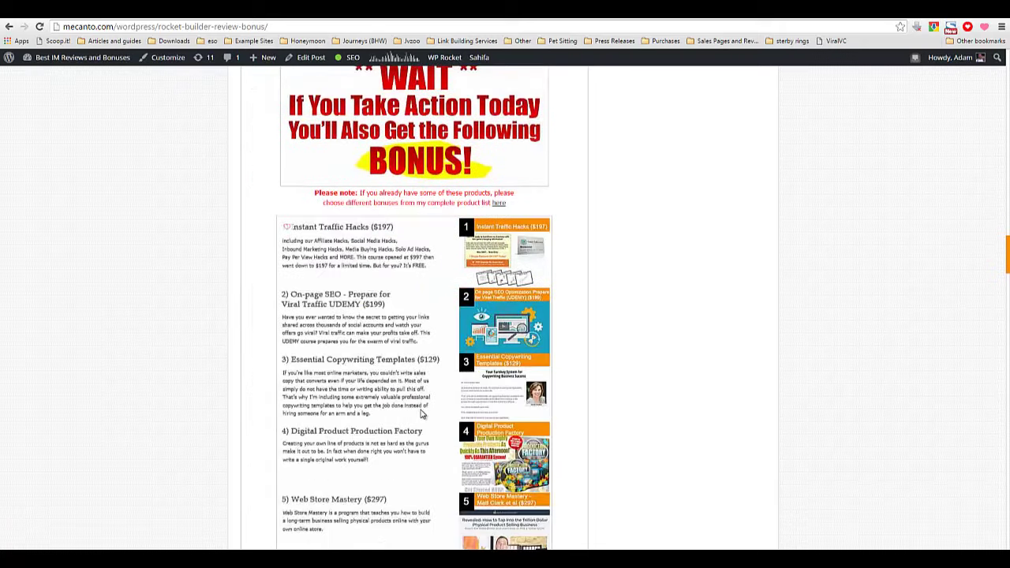
{"action": "scroll", "coordinate": [421, 413], "scroll_direction": "down", "scroll_amount": 5}
{"action": "scroll", "coordinate": [430, 423], "scroll_direction": "down", "scroll_amount": 5}
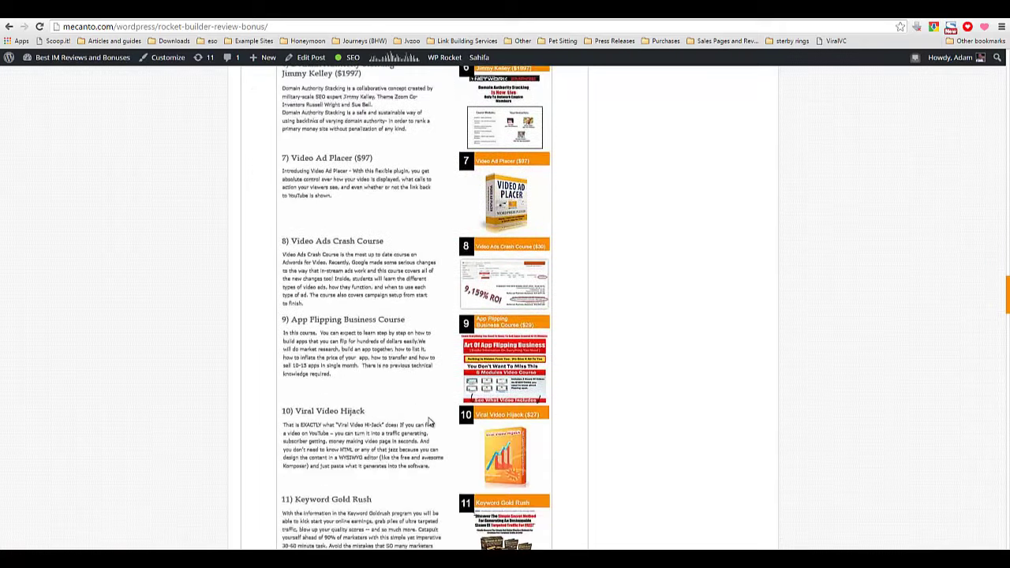
{"action": "left_click_drag", "start_coordinate": [1008, 312], "coordinate": [992, 363]}
{"action": "scroll", "coordinate": [579, 334], "scroll_direction": "down", "scroll_amount": 7}
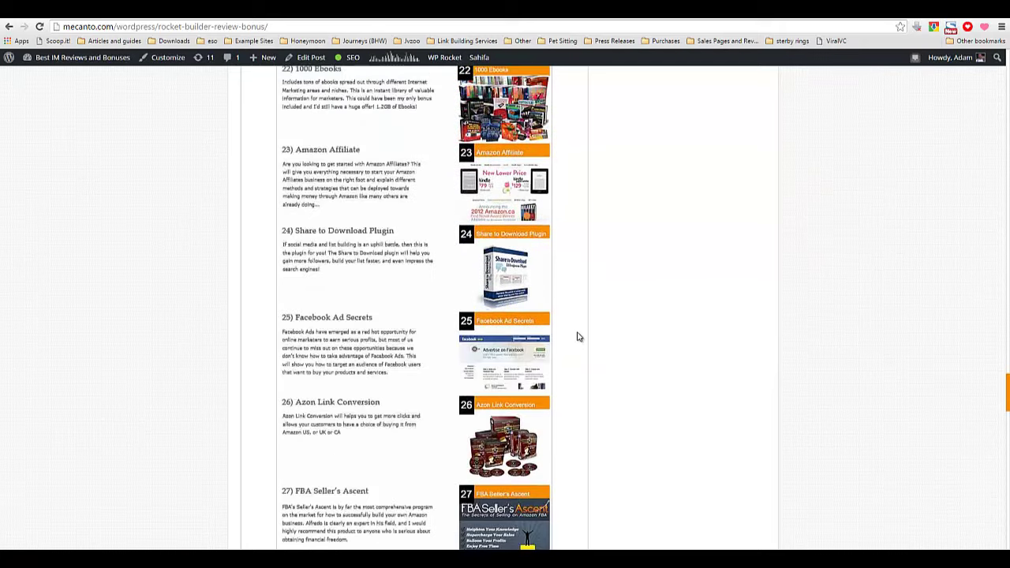
{"action": "scroll", "coordinate": [574, 350], "scroll_direction": "down", "scroll_amount": 9}
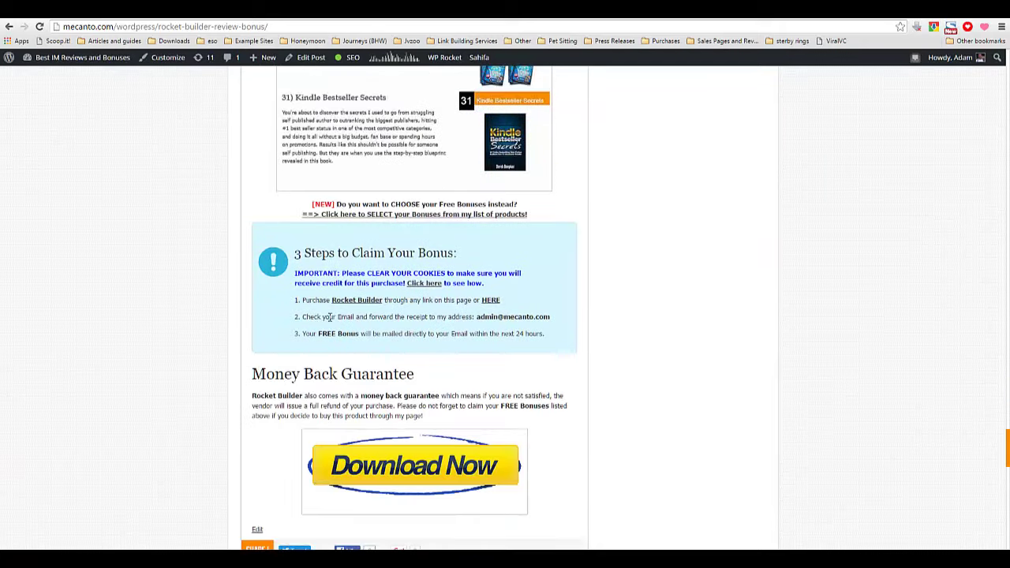
{"action": "scroll", "coordinate": [339, 194], "scroll_direction": "up", "scroll_amount": 4}
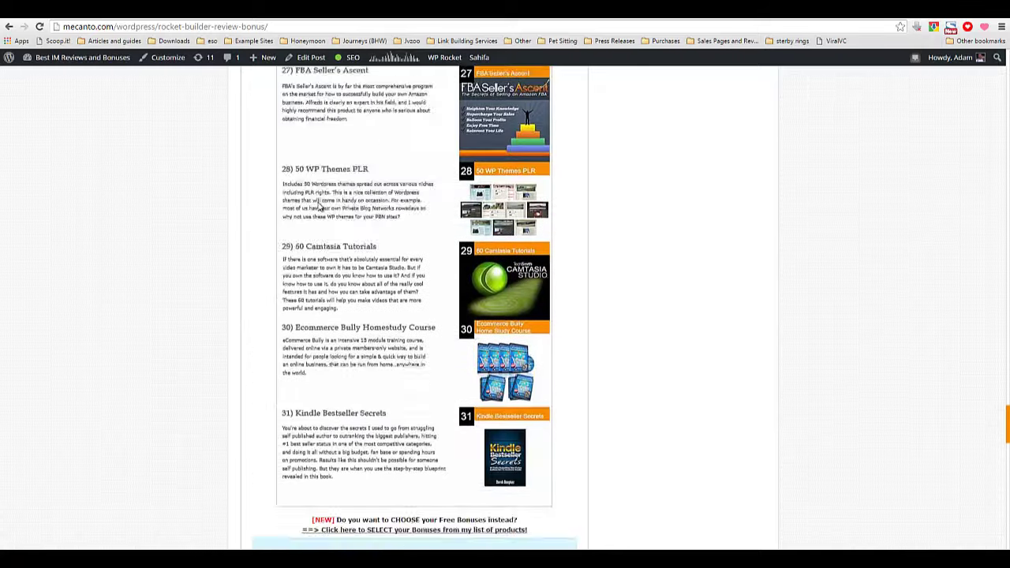
{"action": "scroll", "coordinate": [108, 276], "scroll_direction": "up", "scroll_amount": 15}
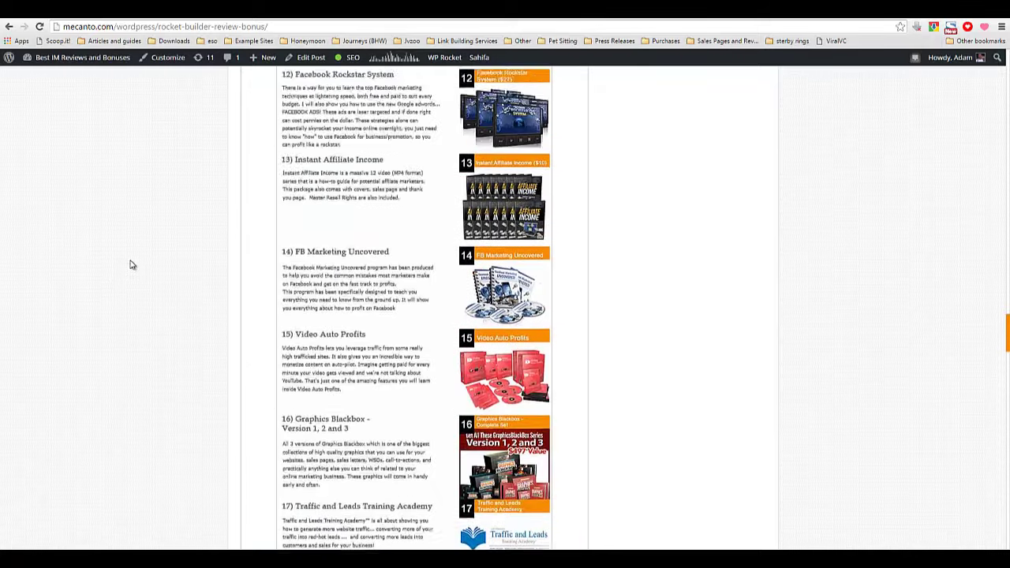
{"action": "scroll", "coordinate": [132, 265], "scroll_direction": "up", "scroll_amount": 15}
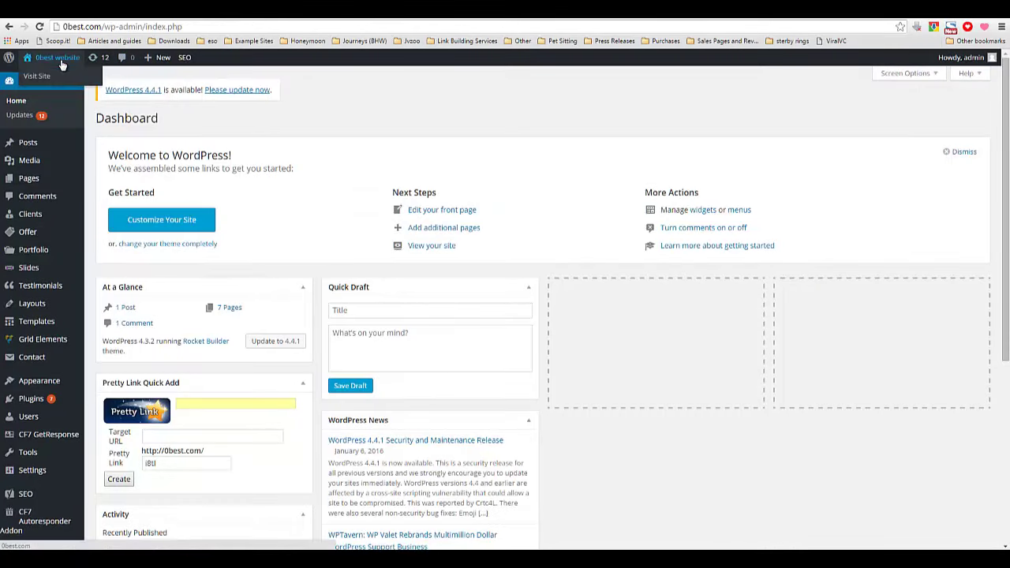
Open the live 0best website from the WordPress dashboard in a new browser tab and switch to it.
{"action": "right_click", "coordinate": [54, 79]}
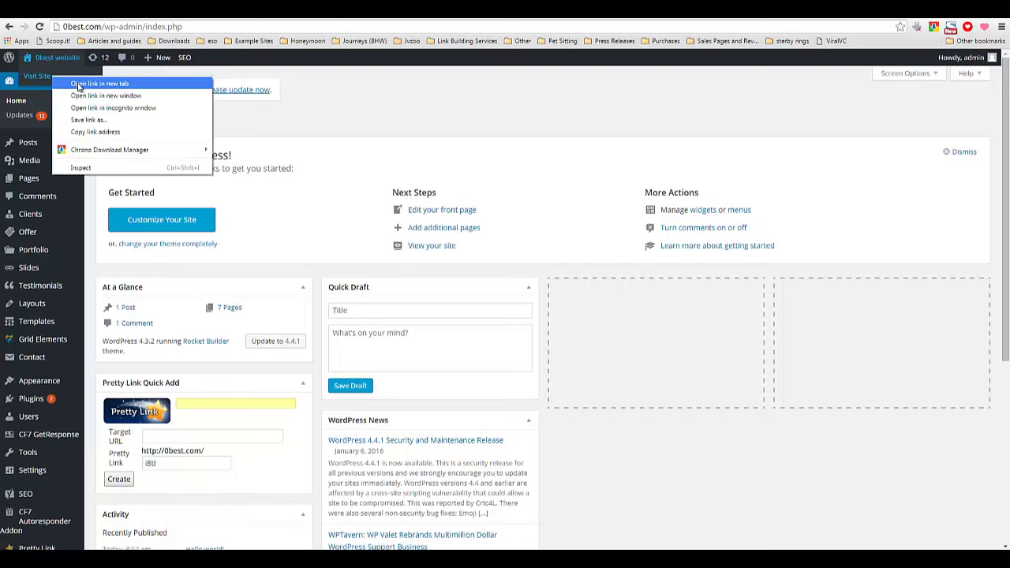
{"action": "left_click", "coordinate": [78, 84]}
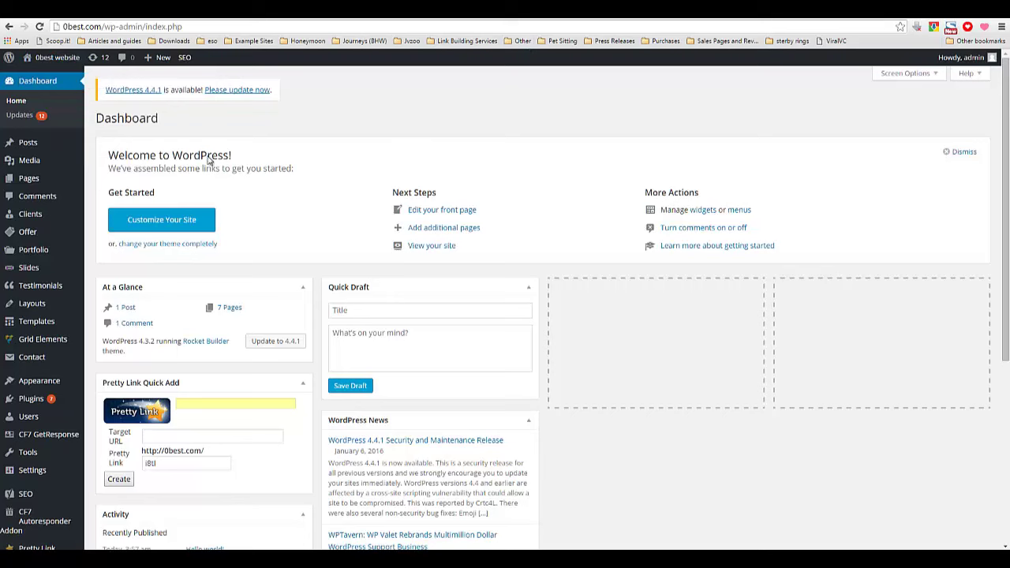
{"action": "left_click", "coordinate": [350, 17]}
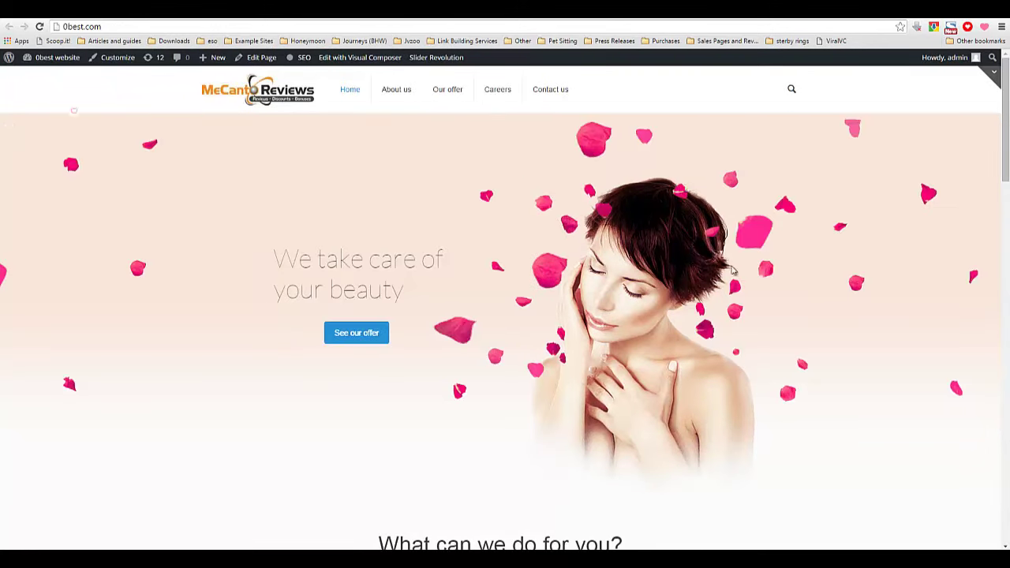
Look through the live homepage from the rose-petal banner through the client gallery to the footer.
{"action": "left_click_drag", "start_coordinate": [1007, 132], "coordinate": [999, 292]}
{"action": "scroll", "coordinate": [866, 228], "scroll_direction": "down", "scroll_amount": 3}
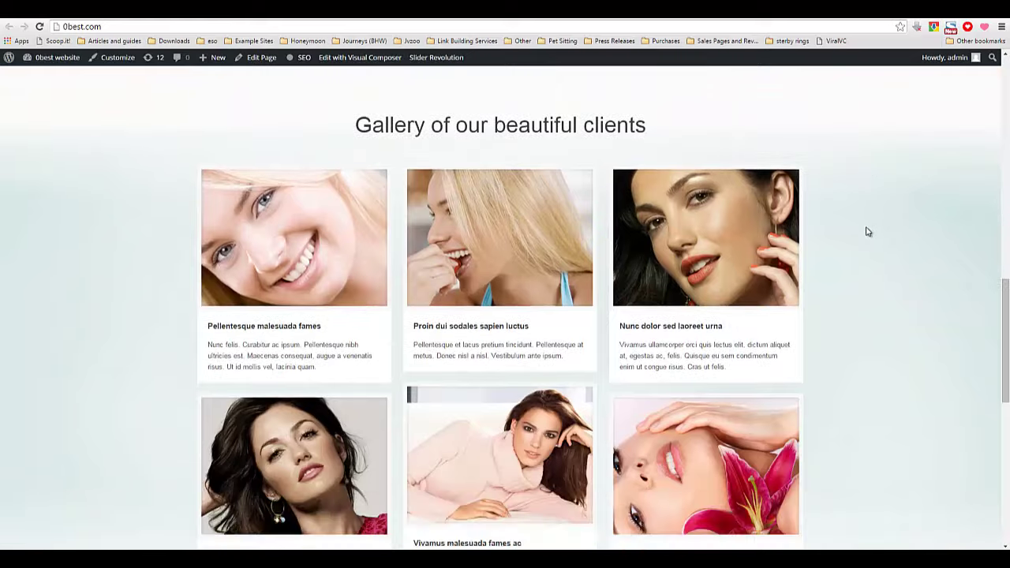
{"action": "scroll", "coordinate": [864, 232], "scroll_direction": "down", "scroll_amount": 5}
{"action": "scroll", "coordinate": [857, 237], "scroll_direction": "down", "scroll_amount": 3}
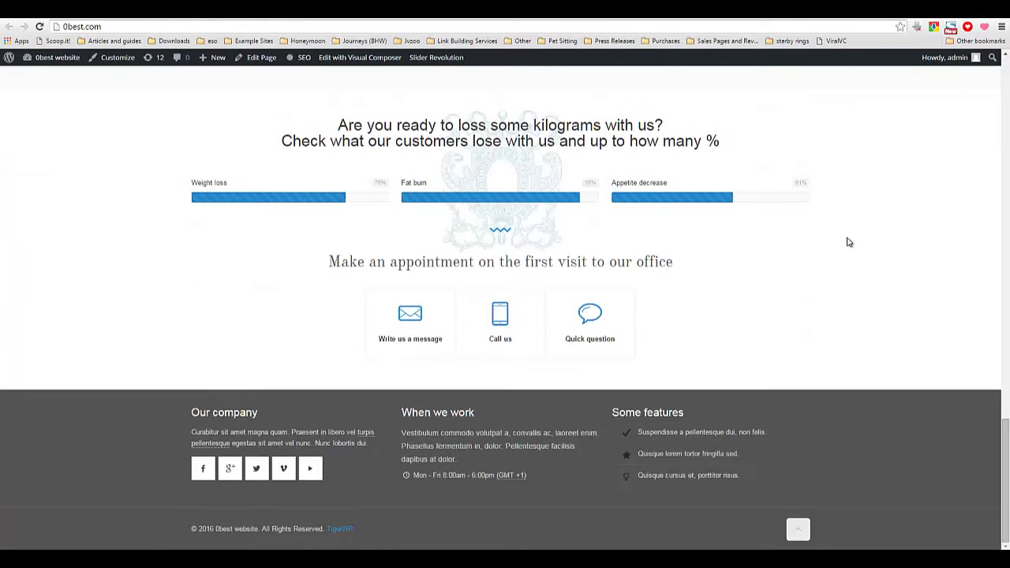
{"action": "scroll", "coordinate": [1008, 129], "scroll_direction": "up", "scroll_amount": 15}
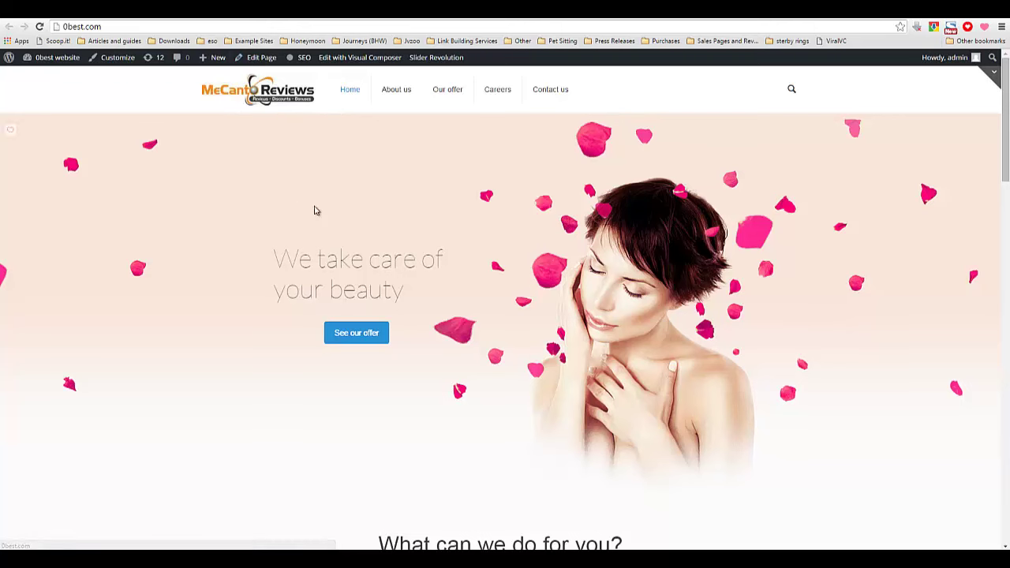
{"action": "scroll", "coordinate": [392, 112], "scroll_direction": "down", "scroll_amount": 8}
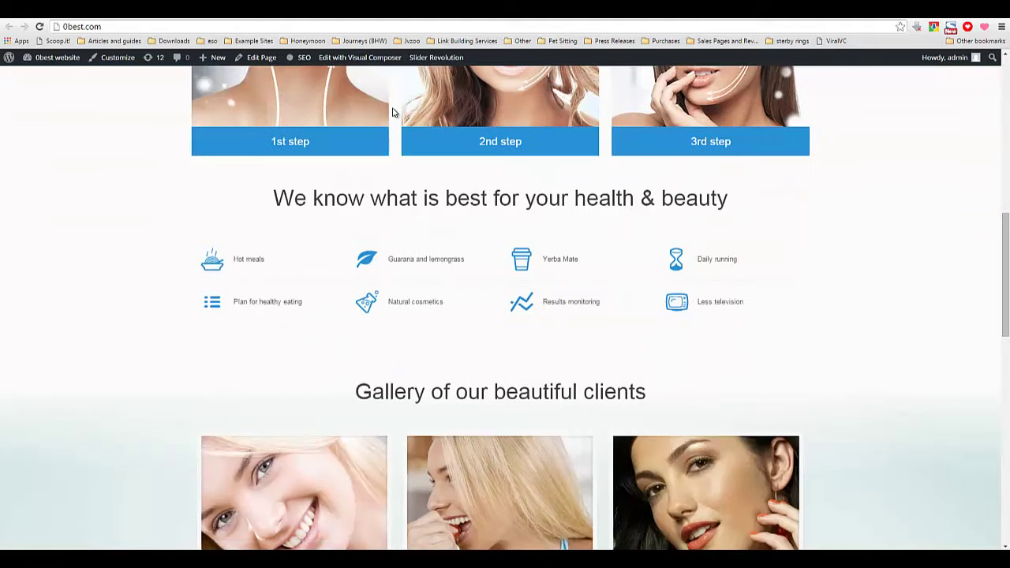
{"action": "scroll", "coordinate": [392, 113], "scroll_direction": "up", "scroll_amount": 8}
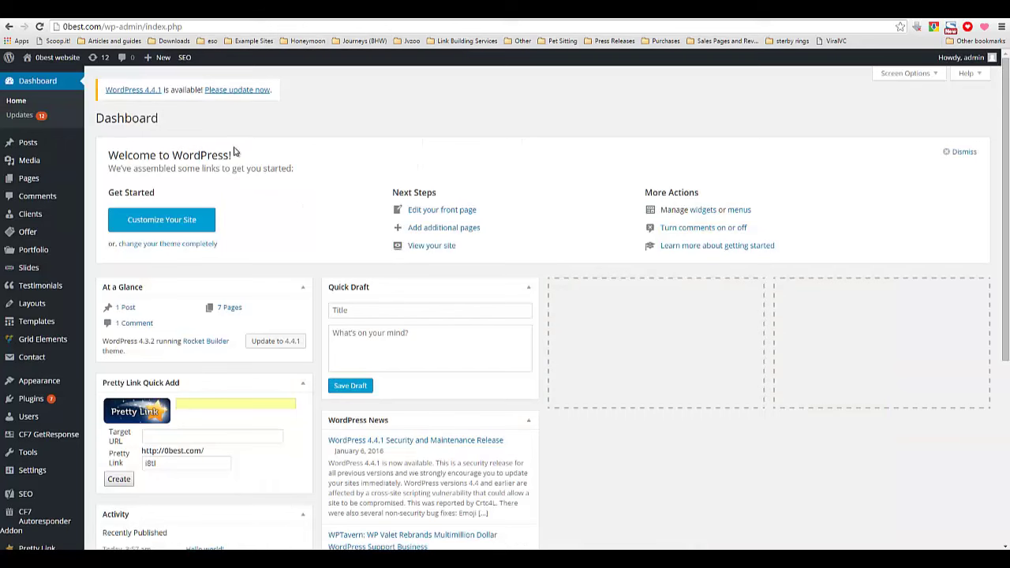
Return to the WordPress admin and open the list of all pages.
{"action": "mouse_move", "coordinate": [32, 181]}
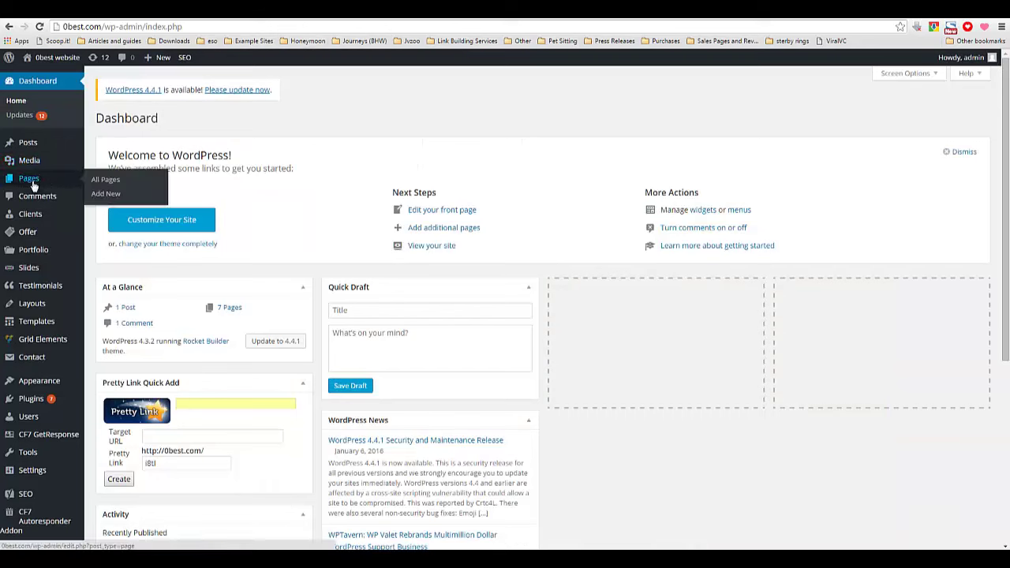
{"action": "left_click", "coordinate": [115, 180]}
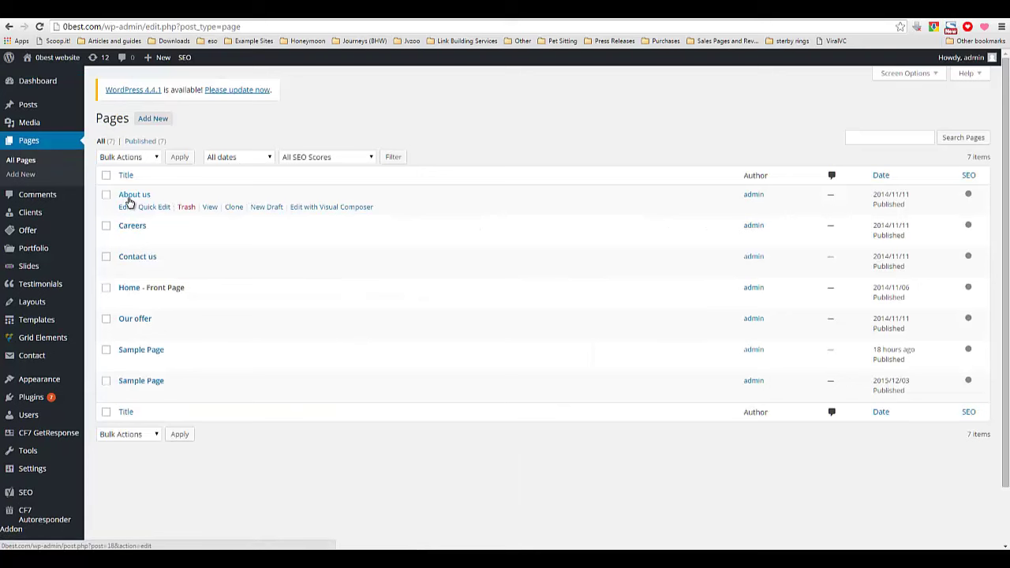
{"action": "scroll", "coordinate": [128, 201], "scroll_direction": "down", "scroll_amount": 1}
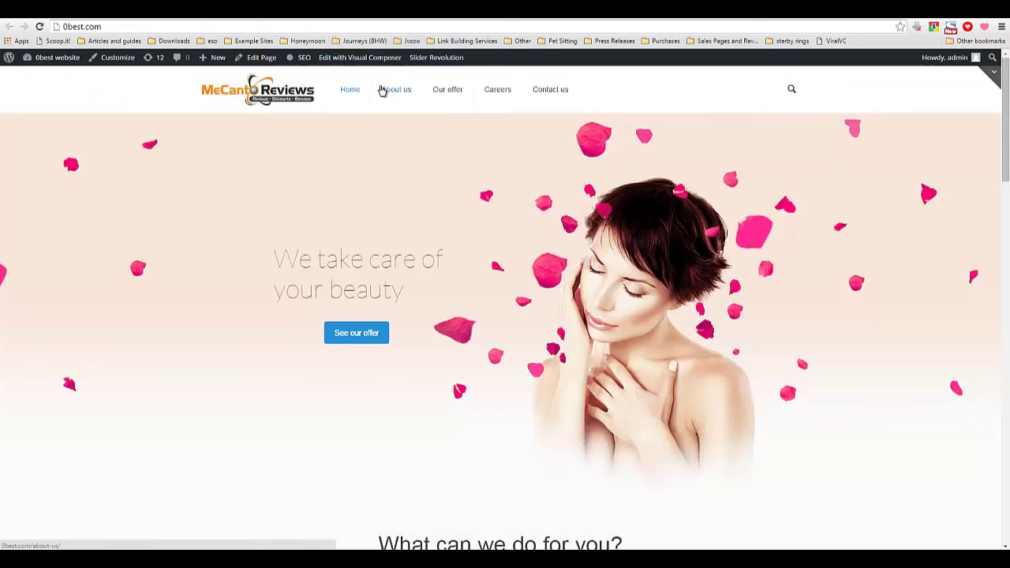
View the Careers page on the live site and look over its job listings.
{"action": "left_click", "coordinate": [489, 96]}
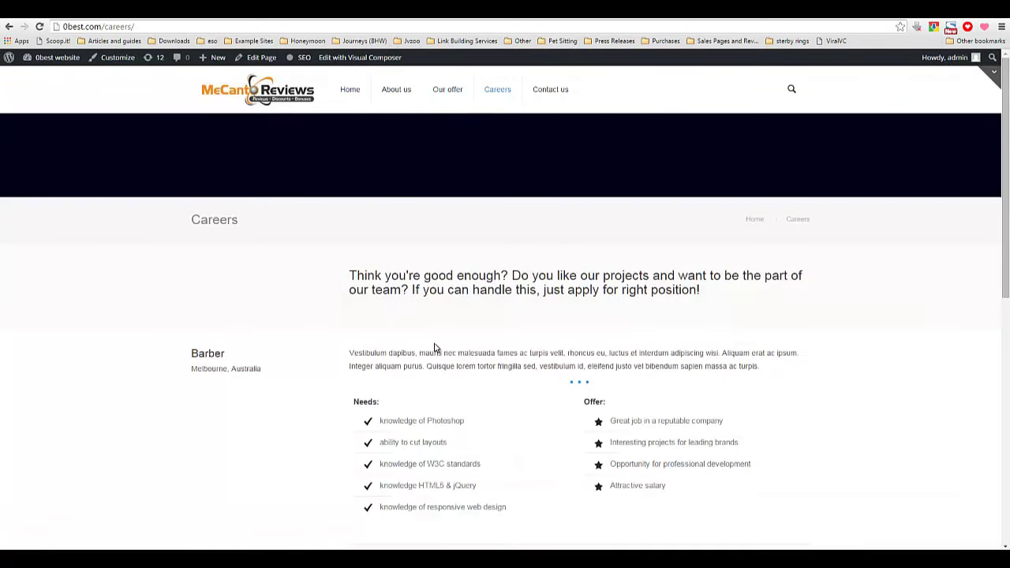
{"action": "scroll", "coordinate": [409, 290], "scroll_direction": "down", "scroll_amount": 1}
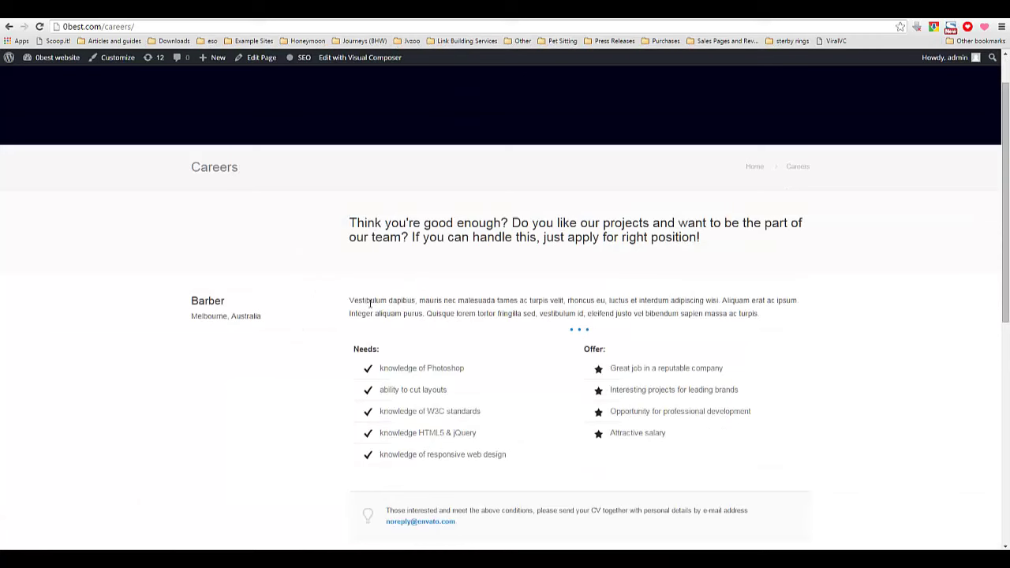
{"action": "scroll", "coordinate": [280, 298], "scroll_direction": "down", "scroll_amount": 6}
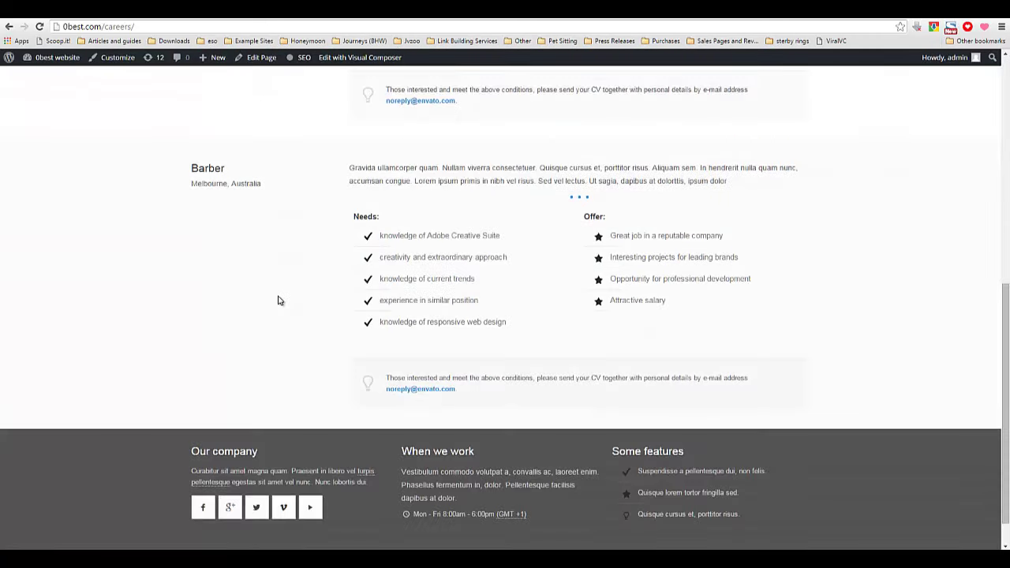
{"action": "scroll", "coordinate": [277, 301], "scroll_direction": "up", "scroll_amount": 2}
{"action": "scroll", "coordinate": [278, 301], "scroll_direction": "up", "scroll_amount": 5}
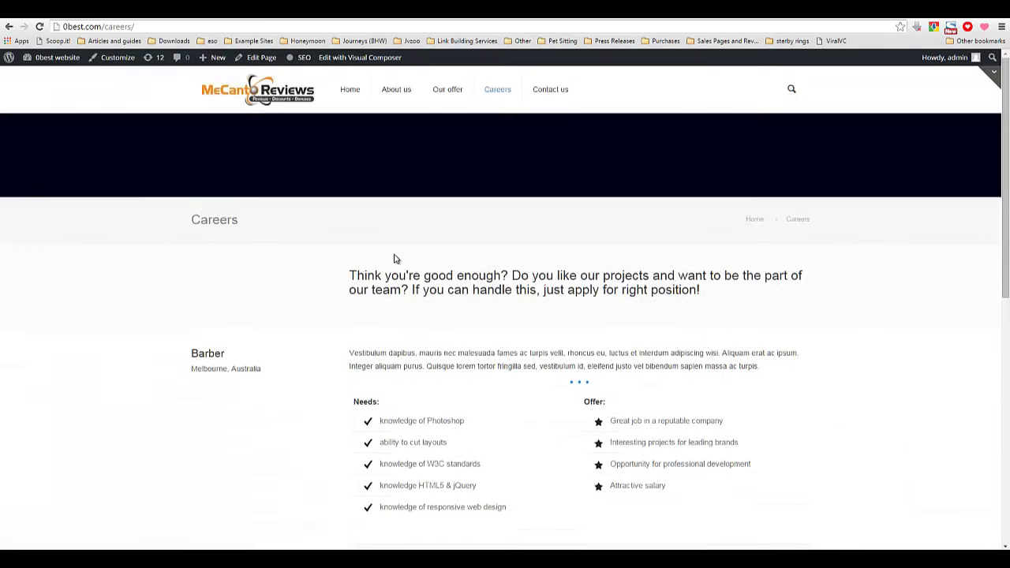
View the About us page on the live site and examine its intro text, photo row and four text sections.
{"action": "left_click", "coordinate": [396, 90]}
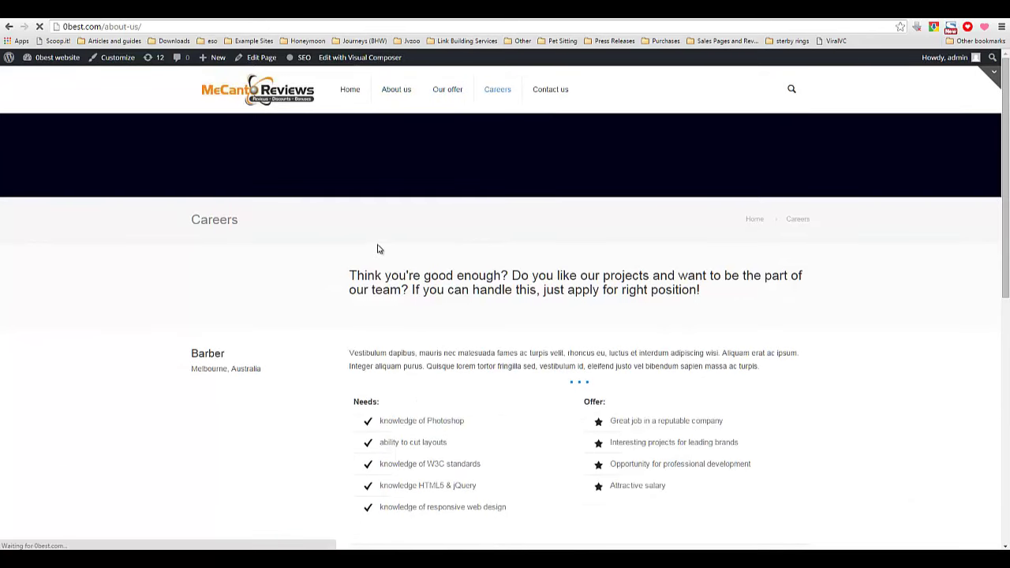
{"action": "scroll", "coordinate": [327, 293], "scroll_direction": "down", "scroll_amount": 4}
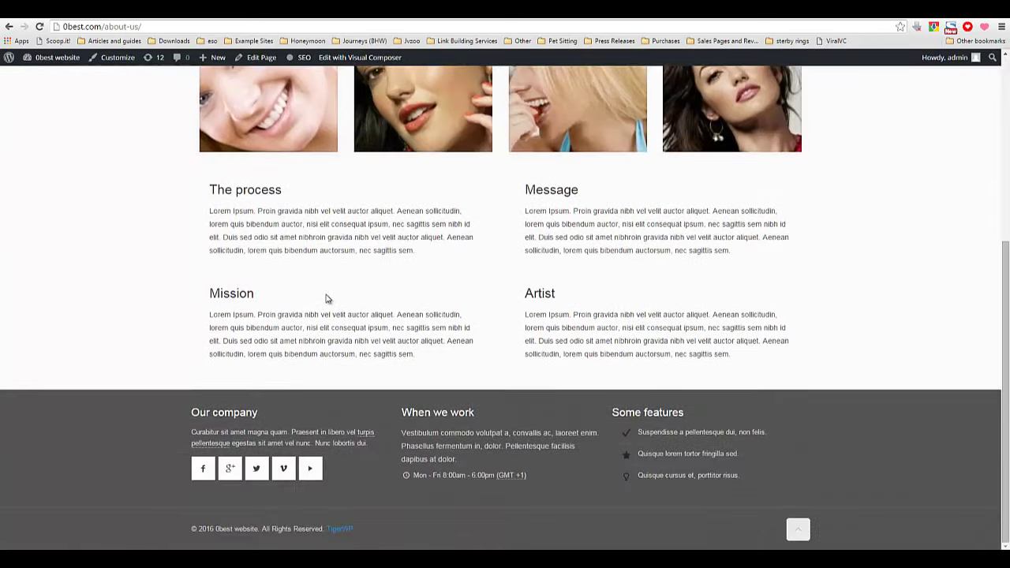
{"action": "scroll", "coordinate": [328, 299], "scroll_direction": "up", "scroll_amount": 4}
{"action": "double_click", "coordinate": [350, 276]}
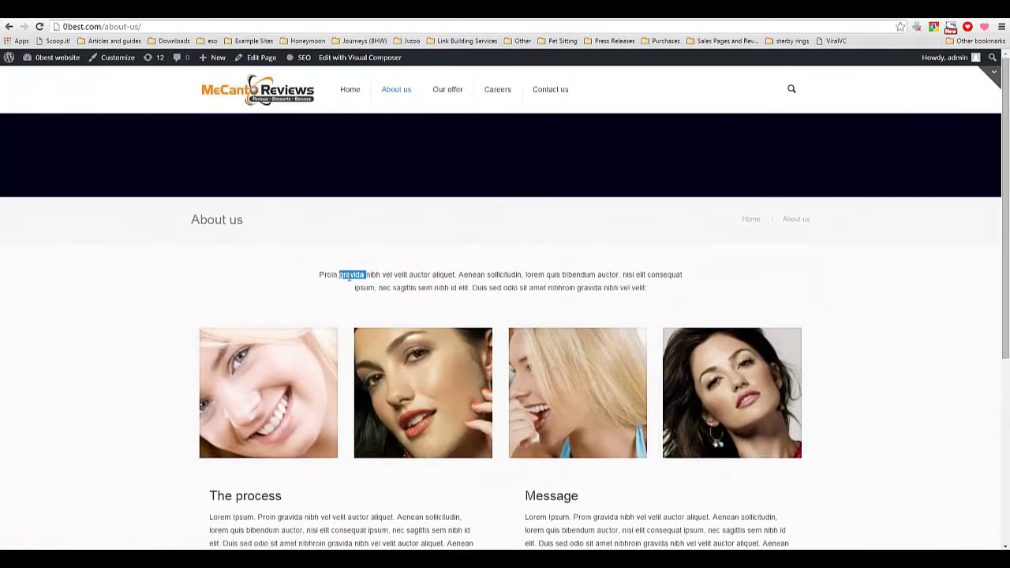
{"action": "triple_click", "coordinate": [350, 276]}
{"action": "left_click", "coordinate": [365, 308]}
{"action": "scroll", "coordinate": [347, 343], "scroll_direction": "down", "scroll_amount": 2}
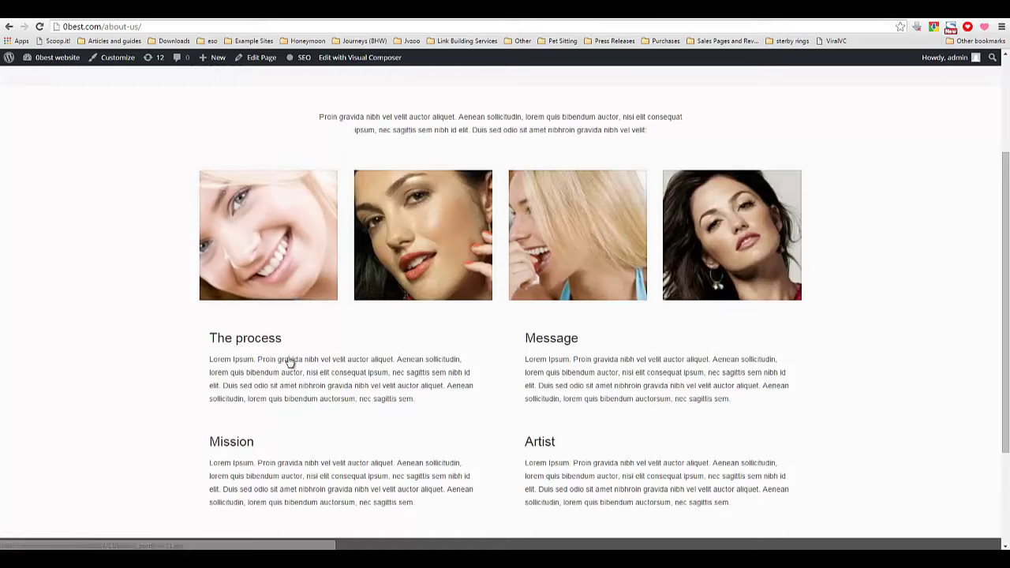
{"action": "scroll", "coordinate": [291, 362], "scroll_direction": "up", "scroll_amount": 2}
{"action": "left_click_drag", "start_coordinate": [330, 221], "coordinate": [500, 223]}
{"action": "left_click", "coordinate": [464, 231]}
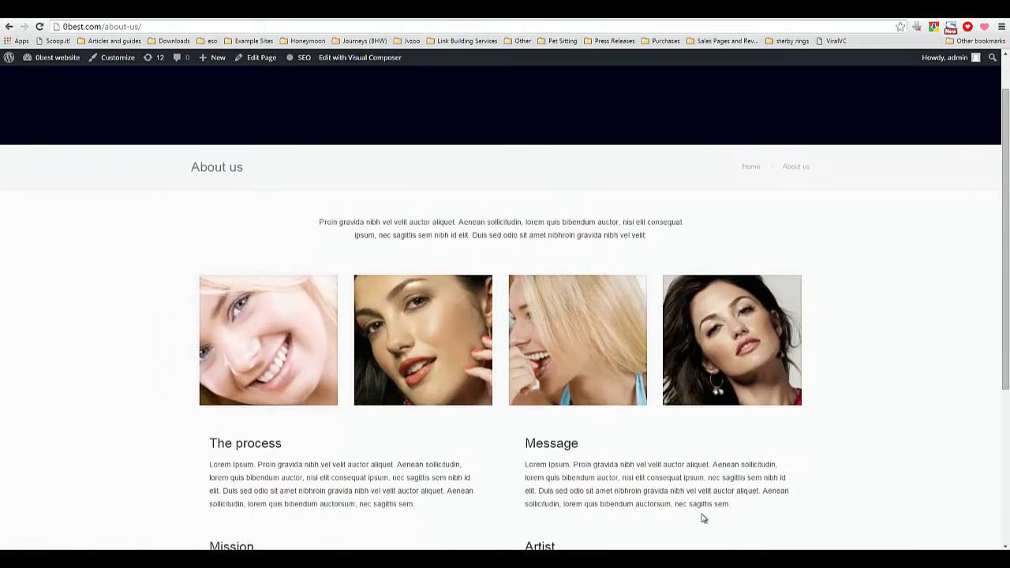
{"action": "scroll", "coordinate": [577, 408], "scroll_direction": "down", "scroll_amount": 3}
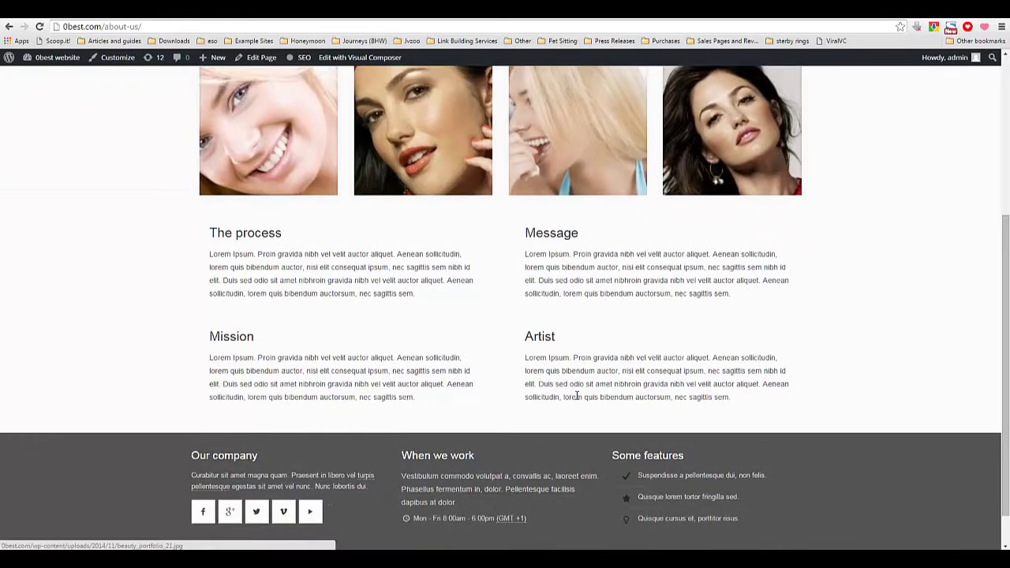
{"action": "left_click_drag", "start_coordinate": [563, 384], "coordinate": [482, 379]}
{"action": "left_click", "coordinate": [486, 380]}
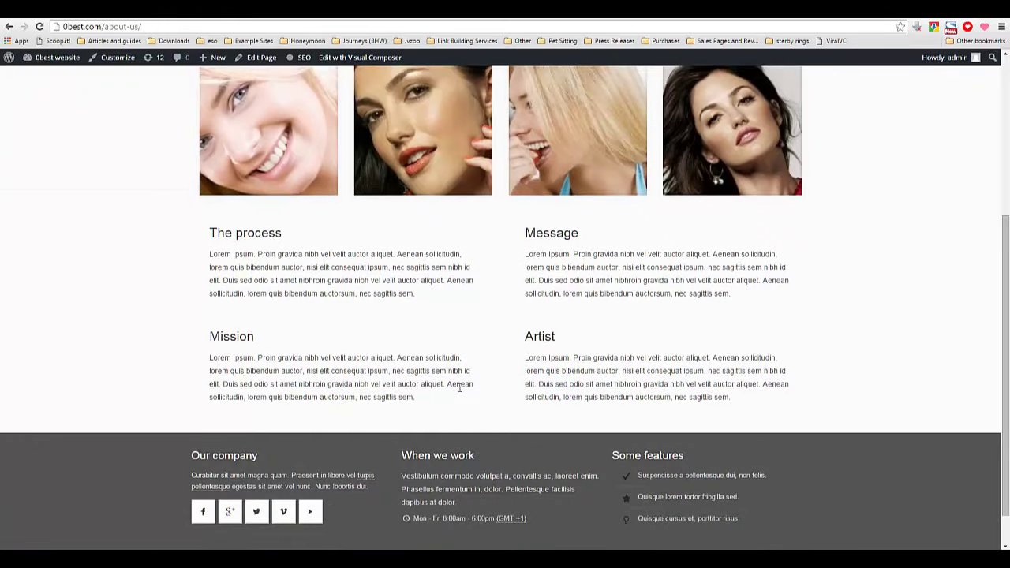
{"action": "scroll", "coordinate": [459, 387], "scroll_direction": "up", "scroll_amount": 2}
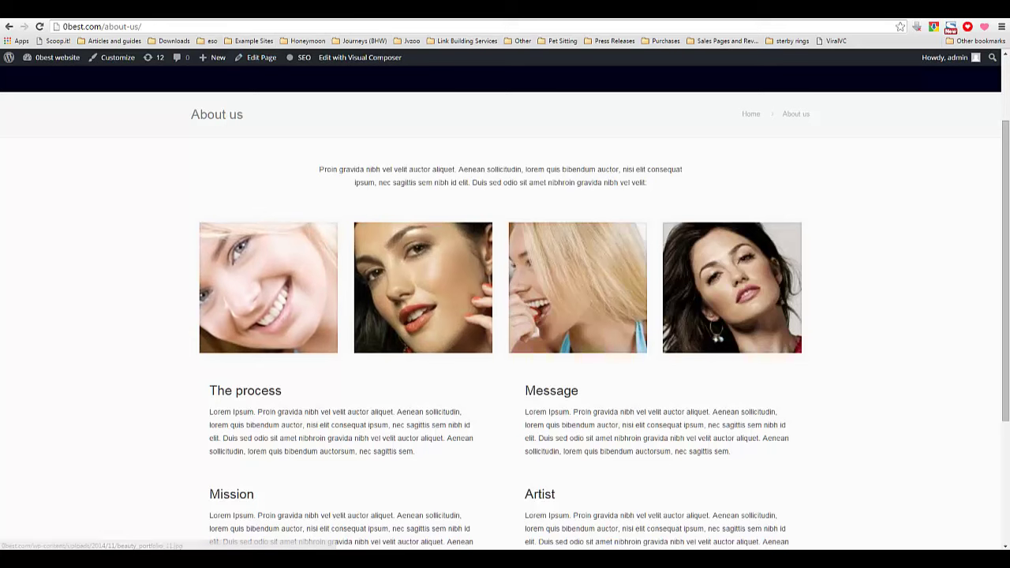
Open the About us page for editing from the admin page list and switch it to the Visual Composer backend editor.
{"action": "key", "text": "ctrl+Tab"}
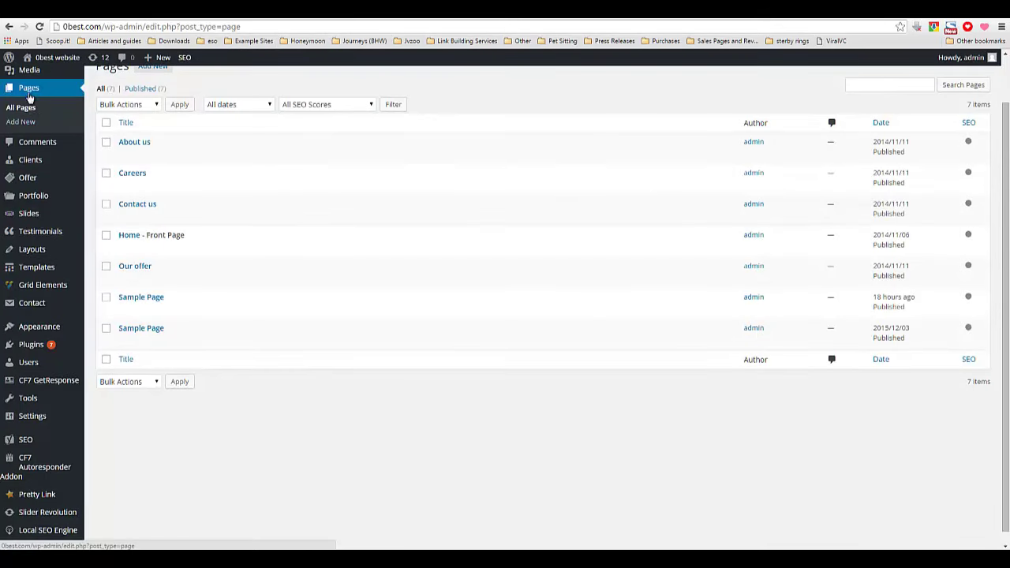
{"action": "left_click", "coordinate": [136, 144]}
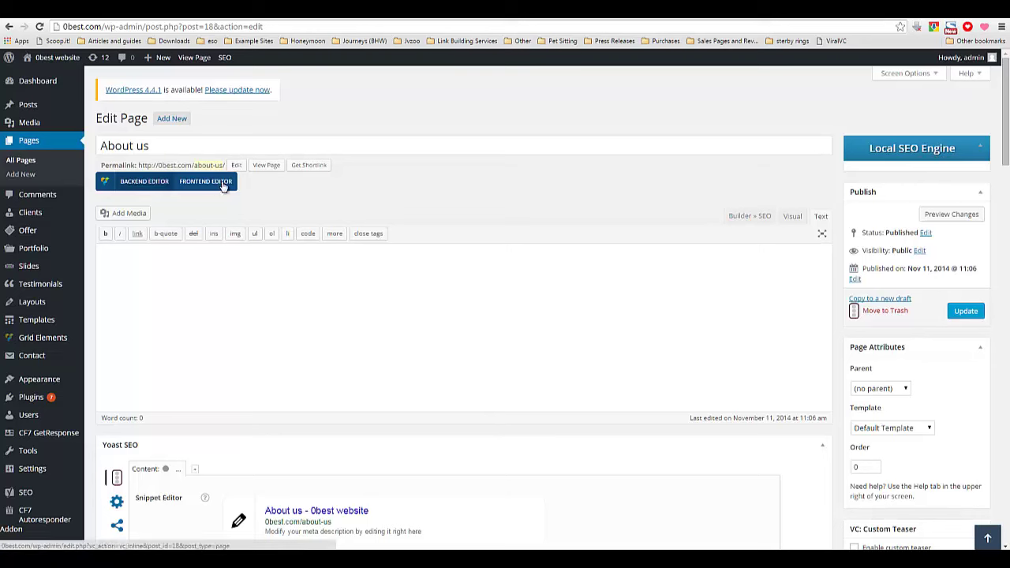
{"action": "left_click", "coordinate": [155, 194]}
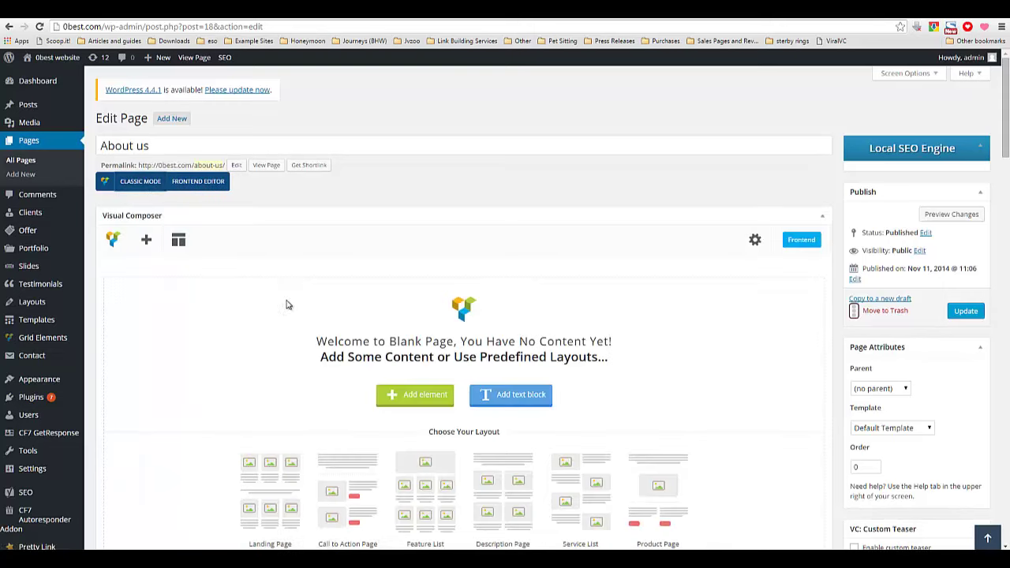
{"action": "scroll", "coordinate": [232, 363], "scroll_direction": "down", "scroll_amount": 1}
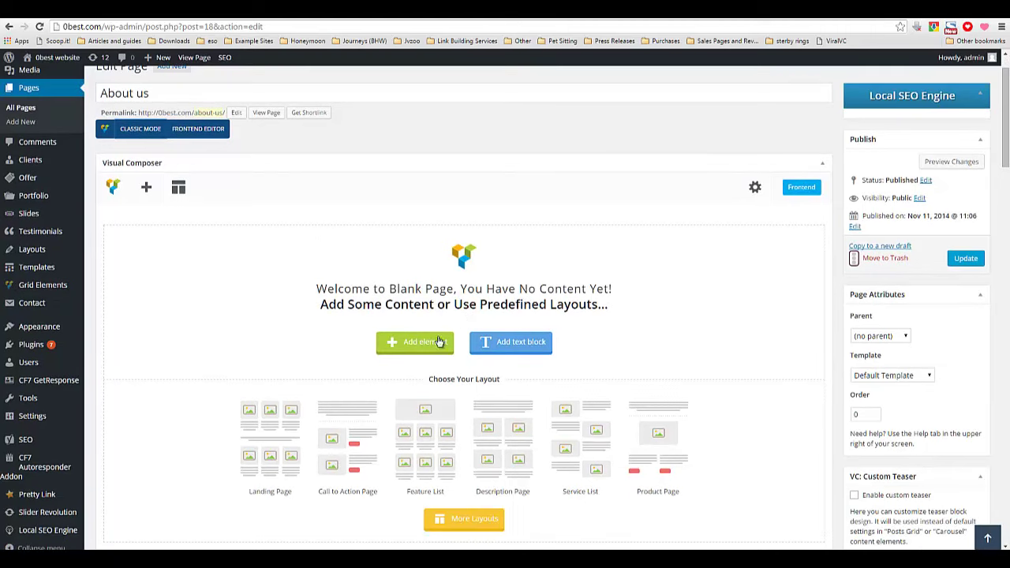
{"action": "scroll", "coordinate": [374, 378], "scroll_direction": "down", "scroll_amount": 3}
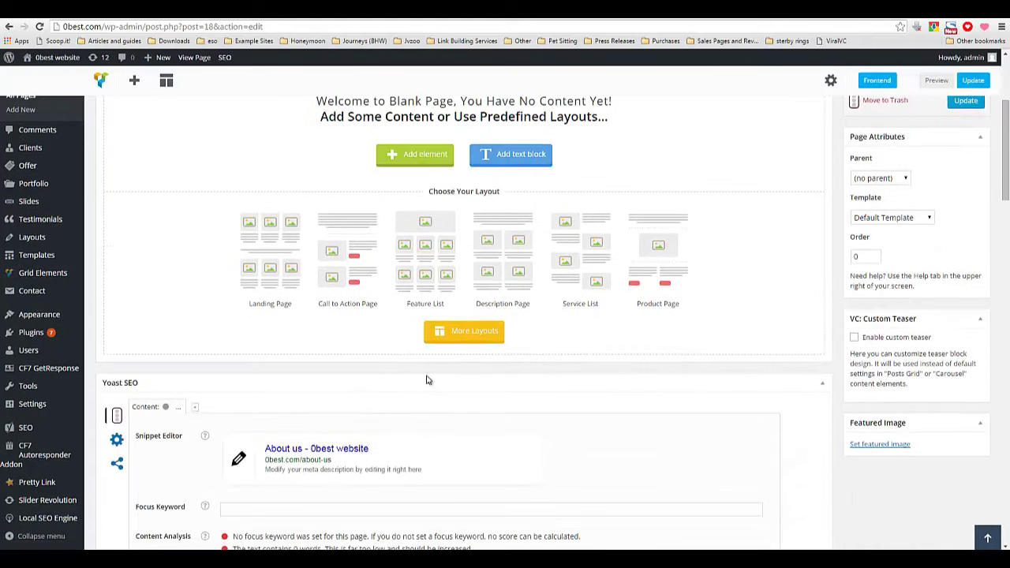
Browse the default Visual Composer templates among the additional layouts for the About us page, and close the template list.
{"action": "scroll", "coordinate": [378, 414], "scroll_direction": "down", "scroll_amount": 3}
{"action": "scroll", "coordinate": [367, 420], "scroll_direction": "down", "scroll_amount": 1}
{"action": "scroll", "coordinate": [368, 412], "scroll_direction": "up", "scroll_amount": 4}
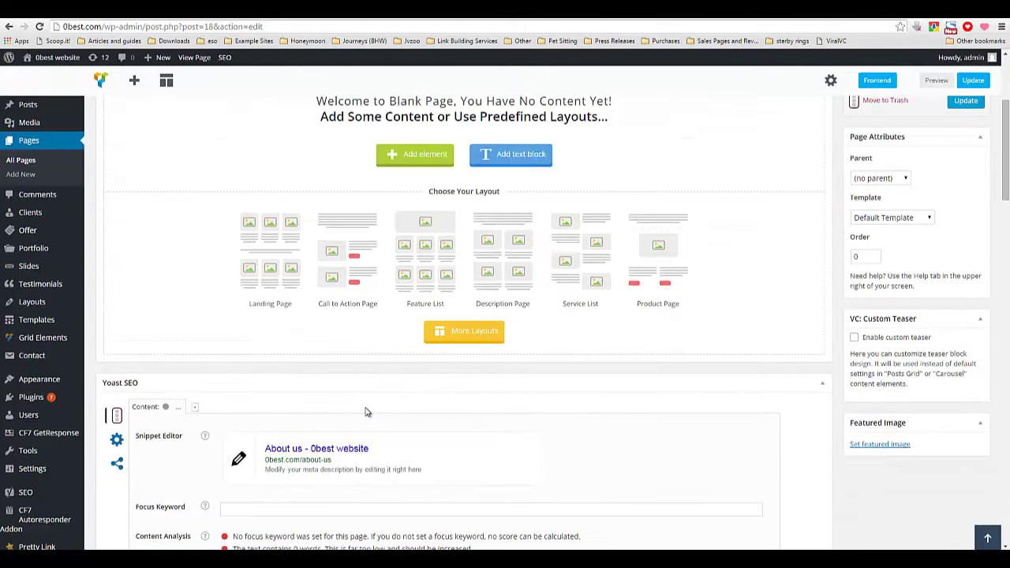
{"action": "scroll", "coordinate": [387, 322], "scroll_direction": "up", "scroll_amount": 1}
{"action": "scroll", "coordinate": [386, 322], "scroll_direction": "up", "scroll_amount": 1}
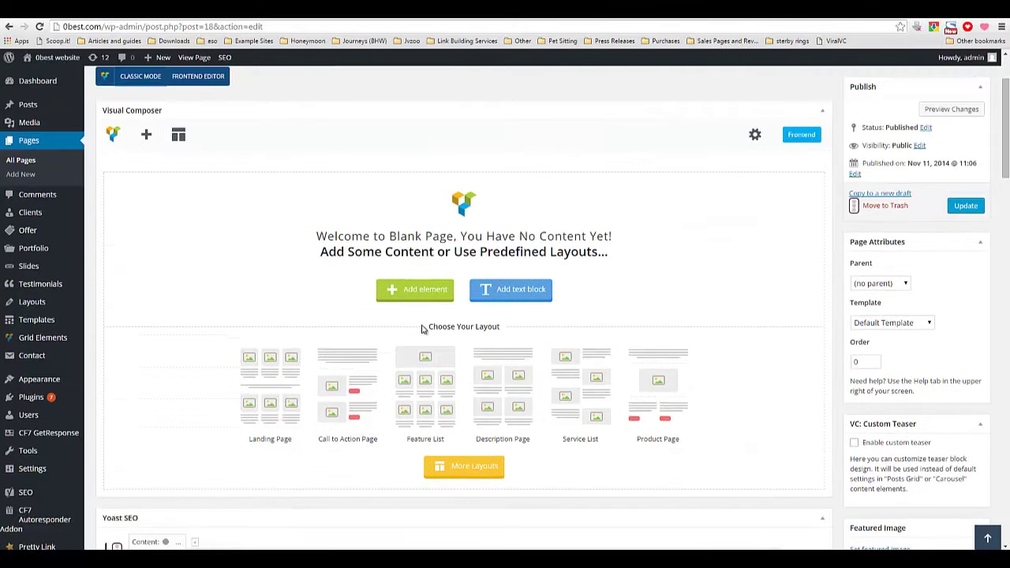
{"action": "left_click", "coordinate": [465, 467]}
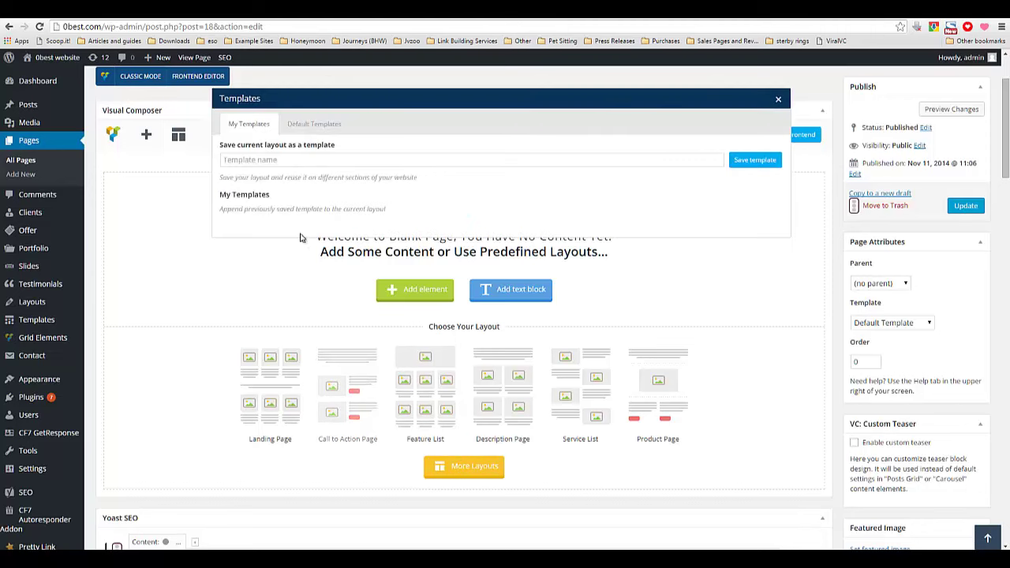
{"action": "left_click", "coordinate": [316, 126]}
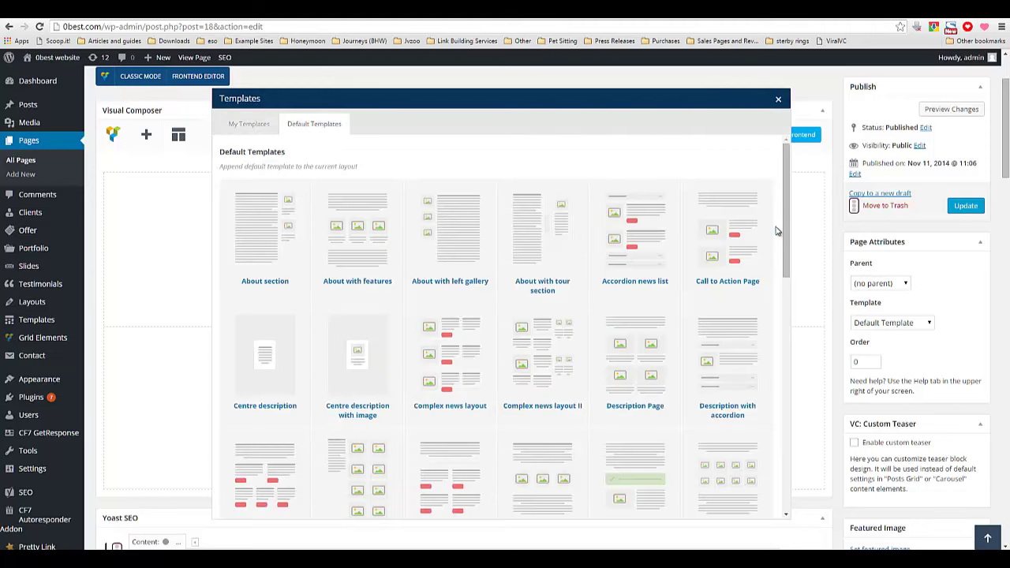
{"action": "left_click_drag", "start_coordinate": [789, 276], "coordinate": [784, 459]}
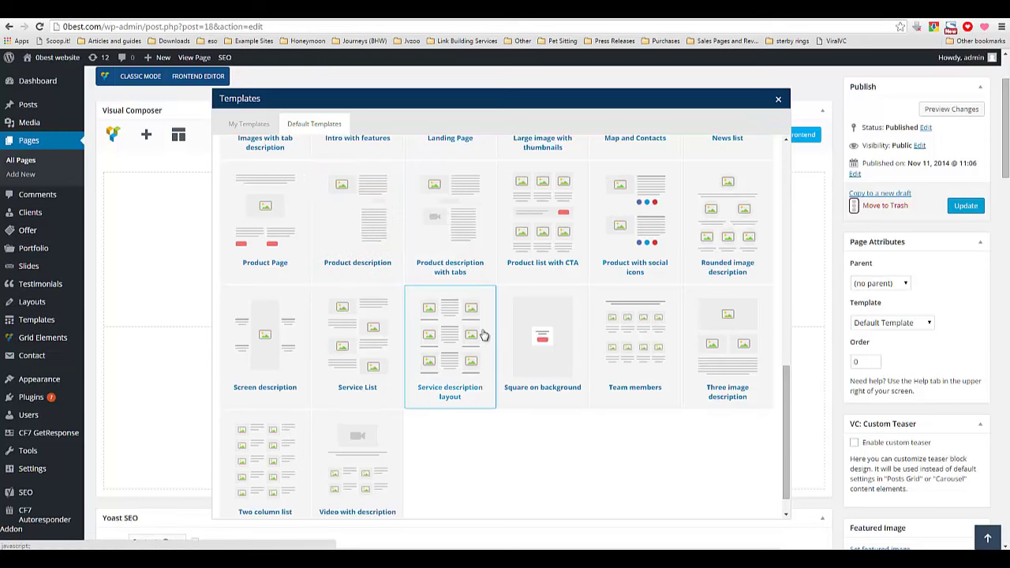
{"action": "left_click", "coordinate": [778, 102]}
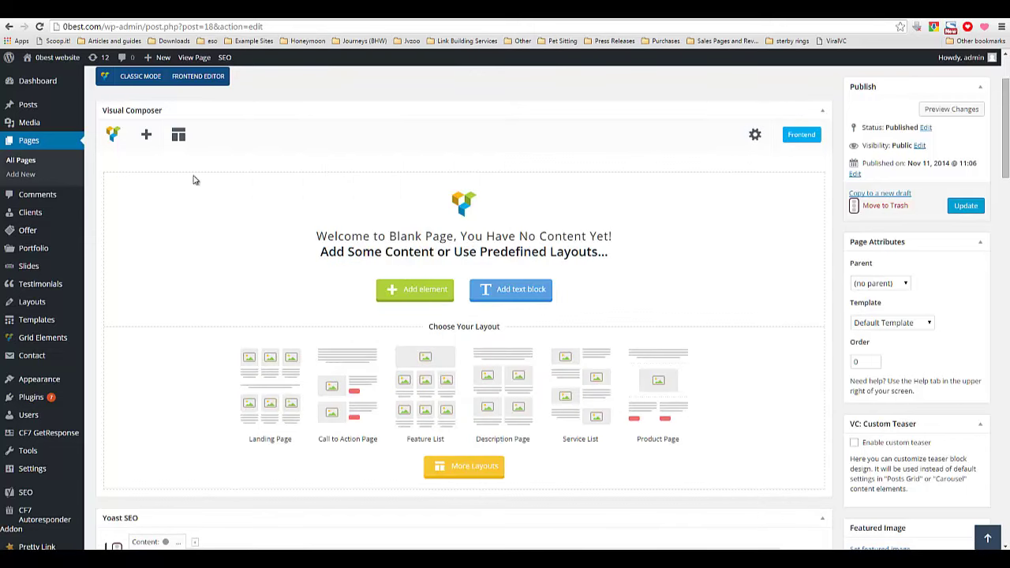
Switch the About us page back to classic mode and open it in the Visual Composer frontend editor.
{"action": "scroll", "coordinate": [192, 180], "scroll_direction": "up", "scroll_amount": 2}
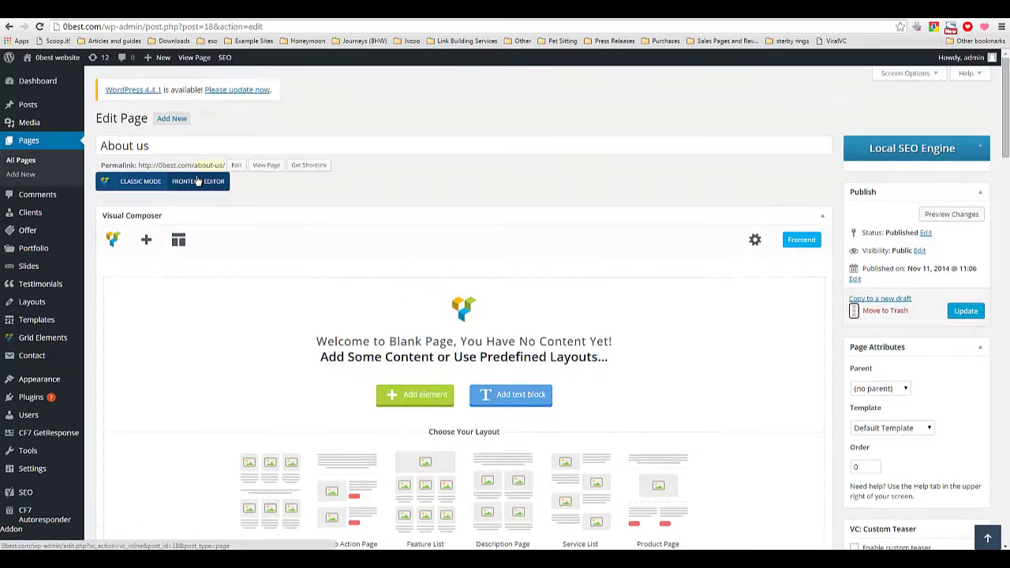
{"action": "left_click", "coordinate": [140, 182]}
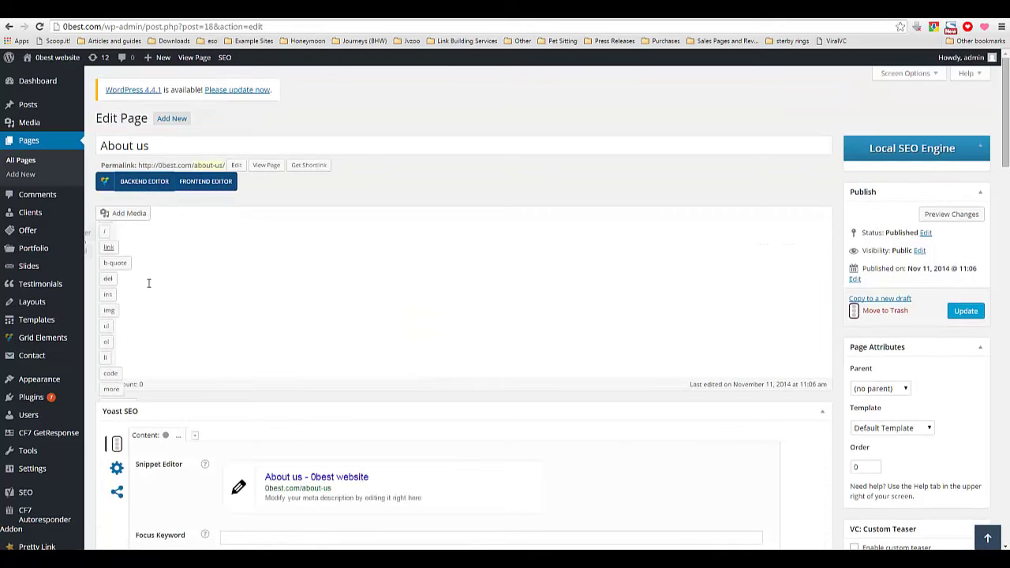
{"action": "left_click", "coordinate": [206, 186]}
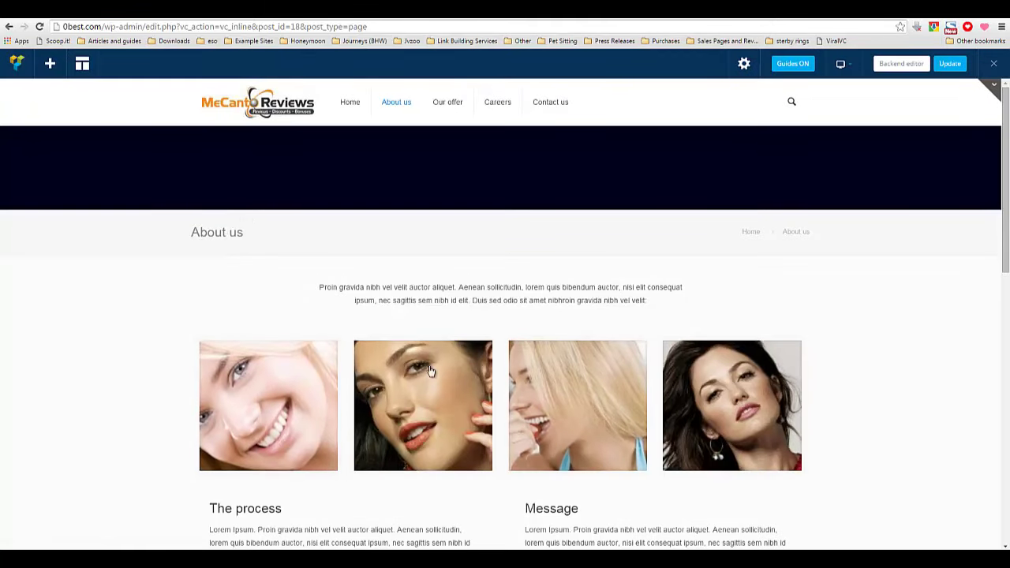
Look over the About us content and the blank layout area beneath it in the frontend editor.
{"action": "scroll", "coordinate": [386, 349], "scroll_direction": "down", "scroll_amount": 7}
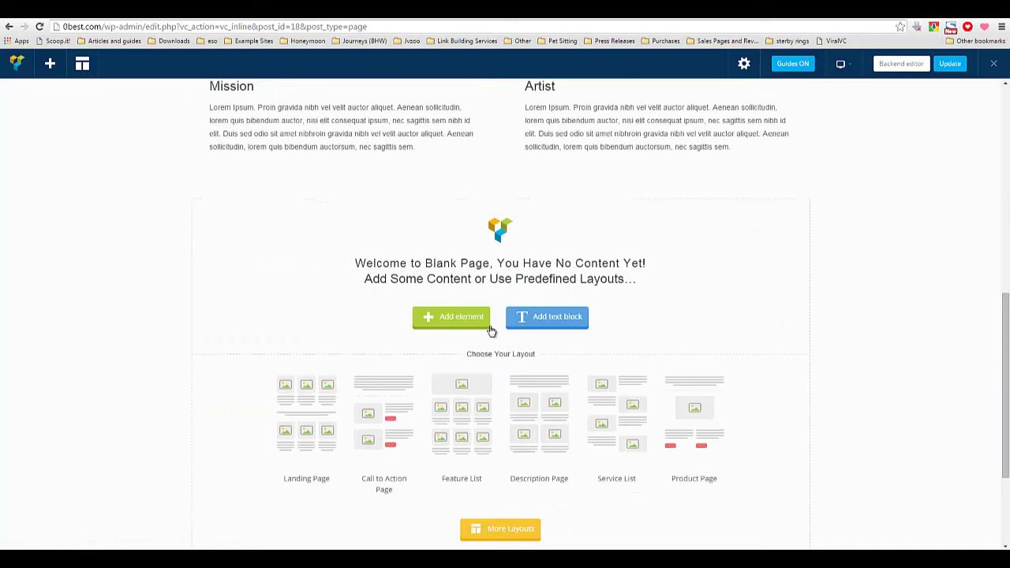
{"action": "scroll", "coordinate": [229, 355], "scroll_direction": "down", "scroll_amount": 1}
{"action": "scroll", "coordinate": [231, 355], "scroll_direction": "up", "scroll_amount": 2}
{"action": "scroll", "coordinate": [300, 335], "scroll_direction": "down", "scroll_amount": 2}
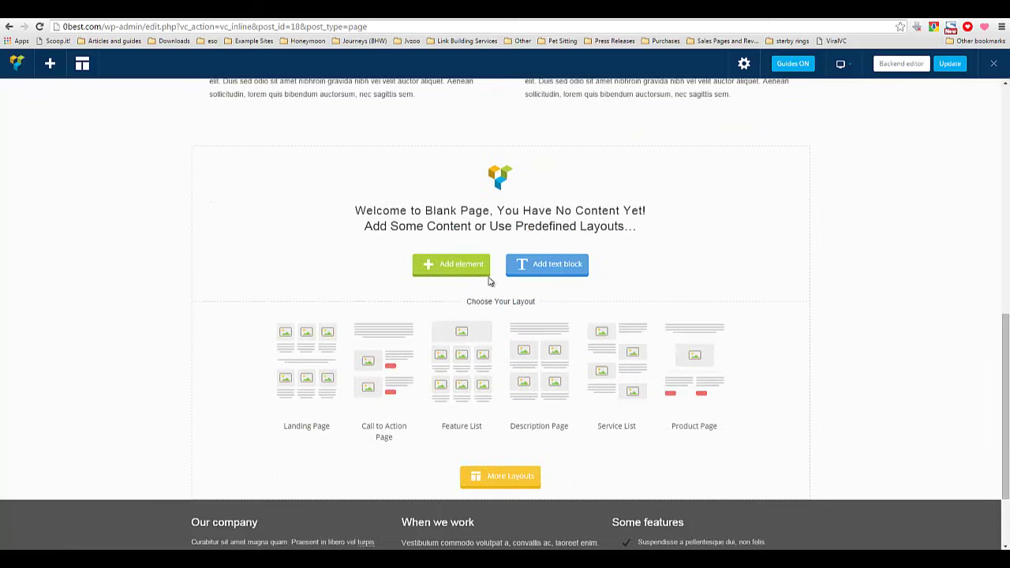
{"action": "scroll", "coordinate": [177, 172], "scroll_direction": "up", "scroll_amount": 6}
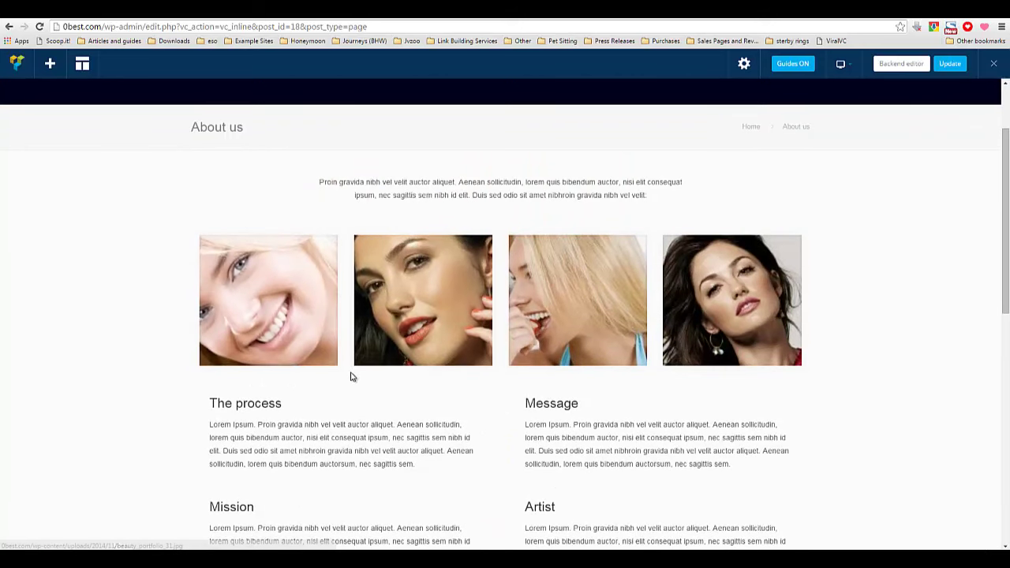
{"action": "scroll", "coordinate": [349, 376], "scroll_direction": "down", "scroll_amount": 2}
{"action": "scroll", "coordinate": [300, 384], "scroll_direction": "down", "scroll_amount": 3}
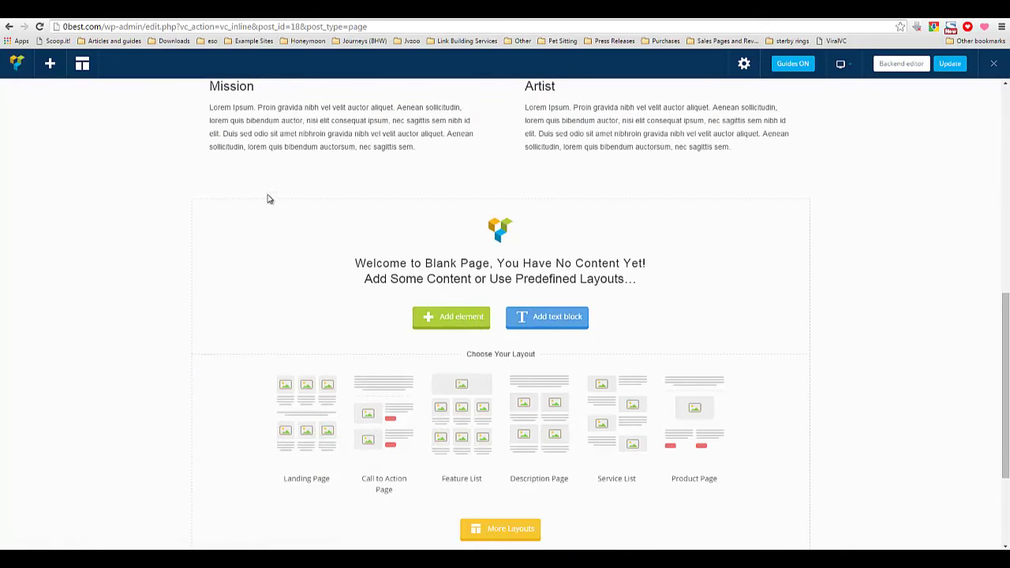
Browse the full catalogue of elements that can be added to the page, and close it without choosing one.
{"action": "left_click", "coordinate": [51, 64]}
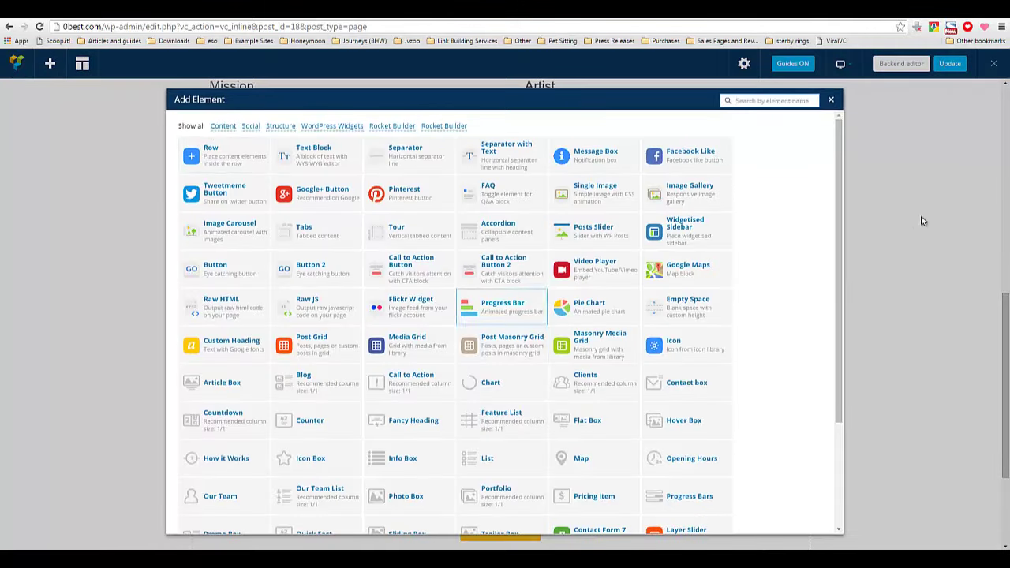
{"action": "scroll", "coordinate": [832, 273], "scroll_direction": "down", "scroll_amount": 2}
{"action": "scroll", "coordinate": [832, 273], "scroll_direction": "down", "scroll_amount": 3}
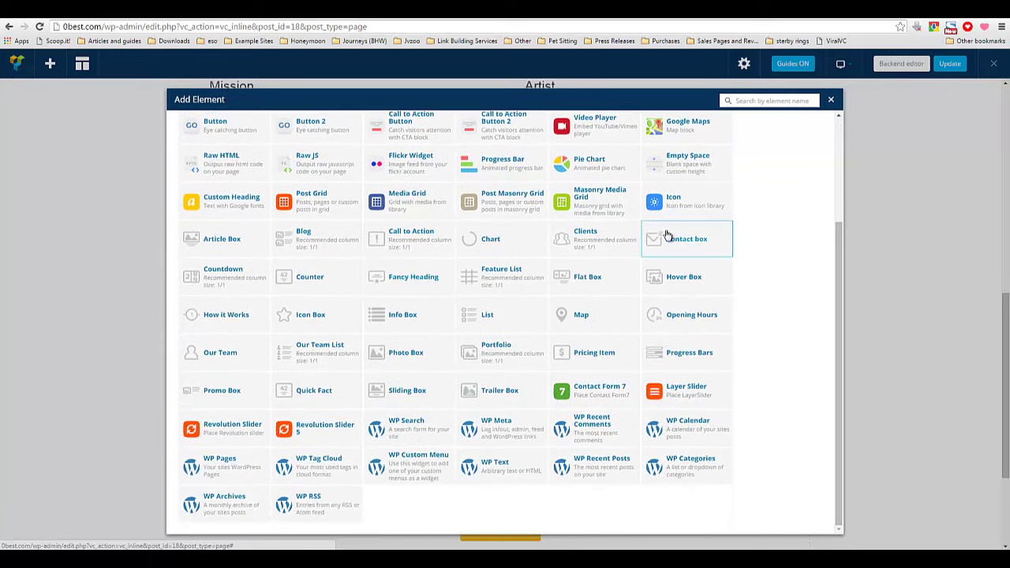
{"action": "scroll", "coordinate": [667, 236], "scroll_direction": "up", "scroll_amount": 5}
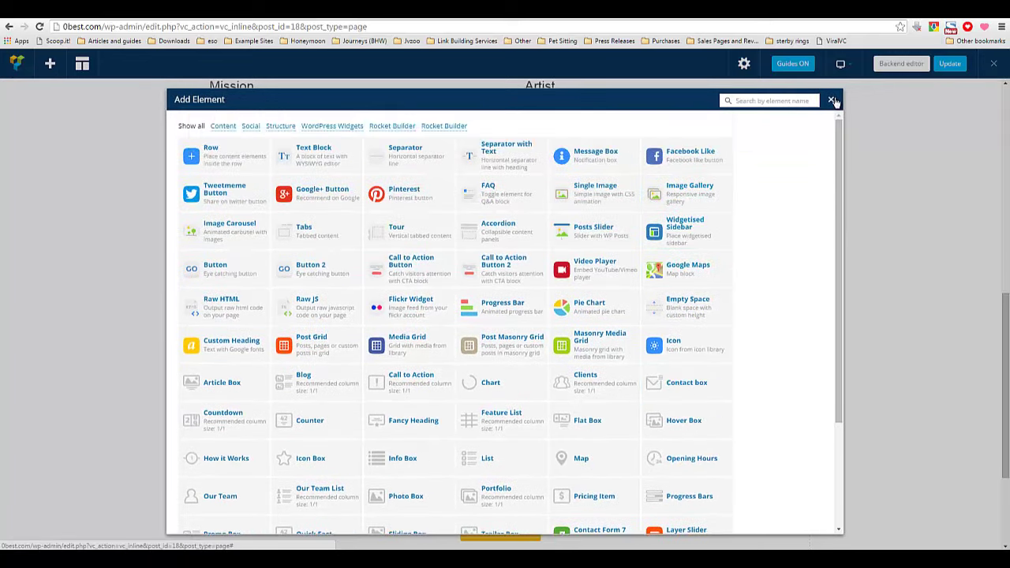
{"action": "left_click", "coordinate": [831, 100]}
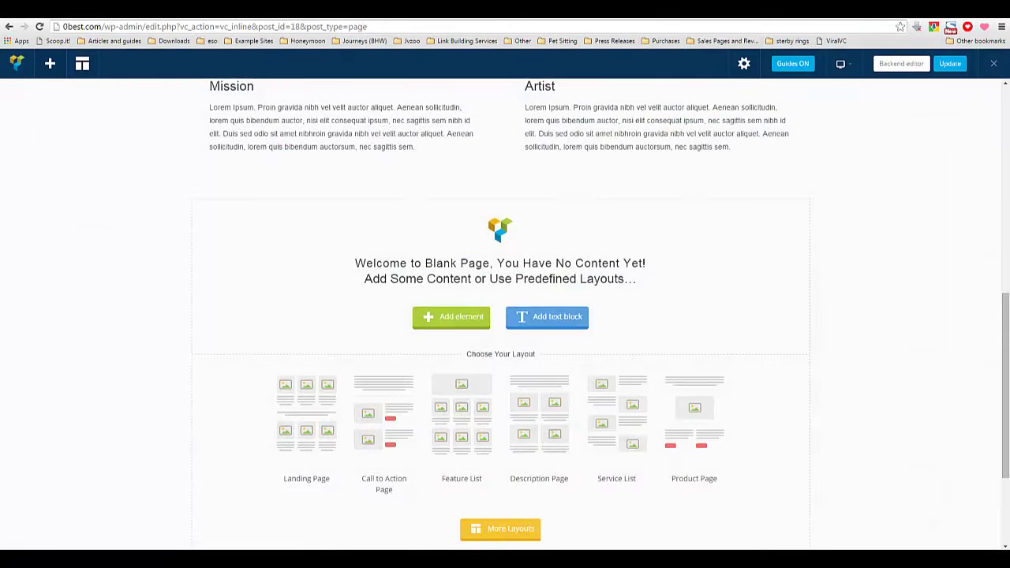
Exit the frontend editor, return to the WordPress admin and reopen the About us page for editing from the page list.
{"action": "left_click", "coordinate": [995, 66]}
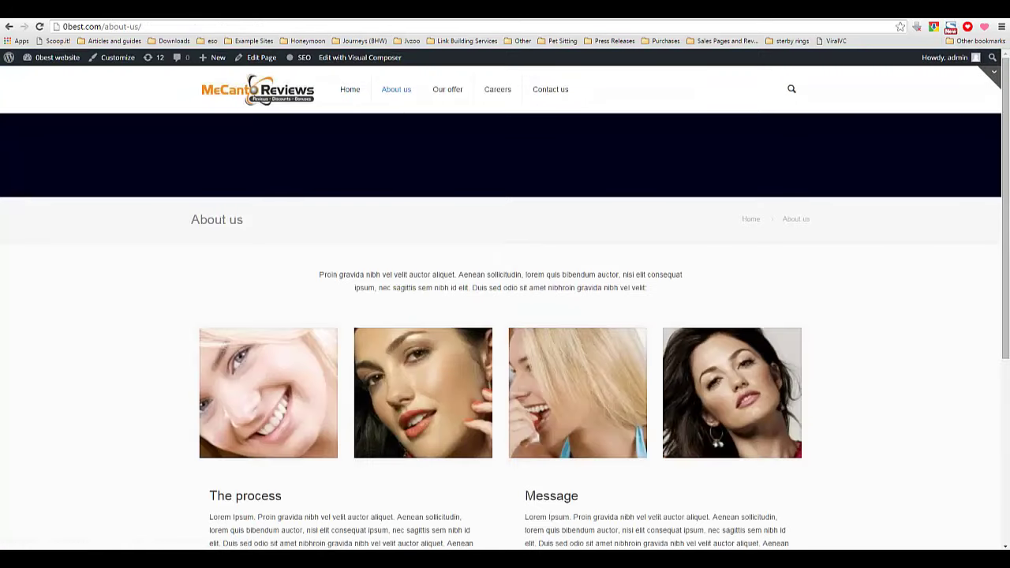
{"action": "mouse_move", "coordinate": [62, 57]}
{"action": "left_click", "coordinate": [41, 76]}
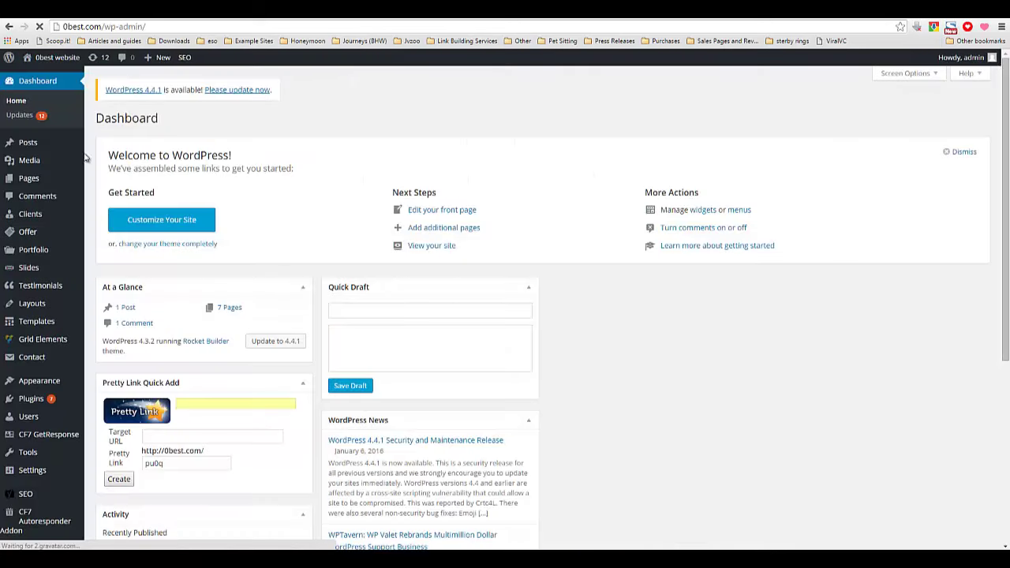
{"action": "mouse_move", "coordinate": [85, 180]}
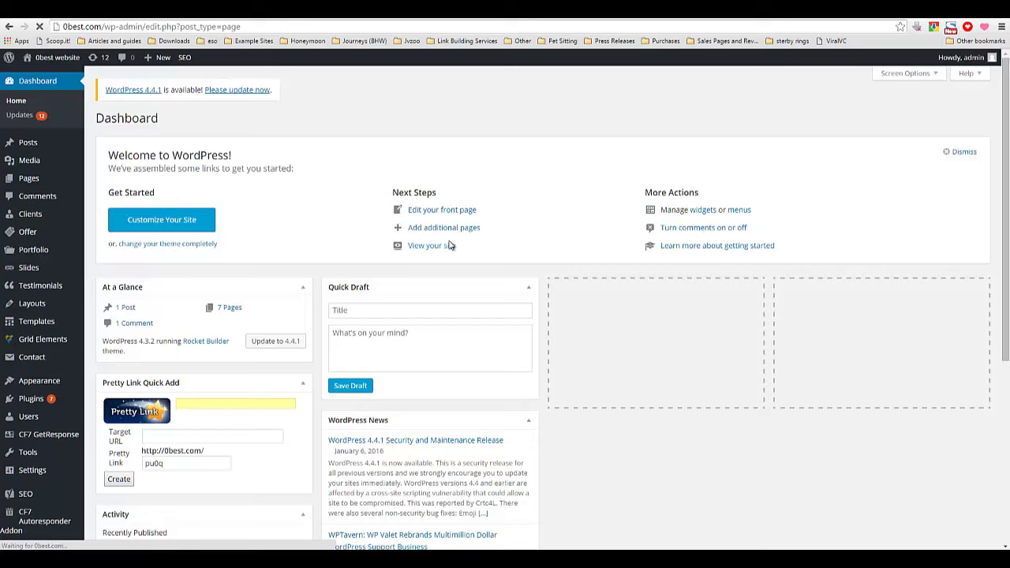
{"action": "left_click", "coordinate": [137, 198]}
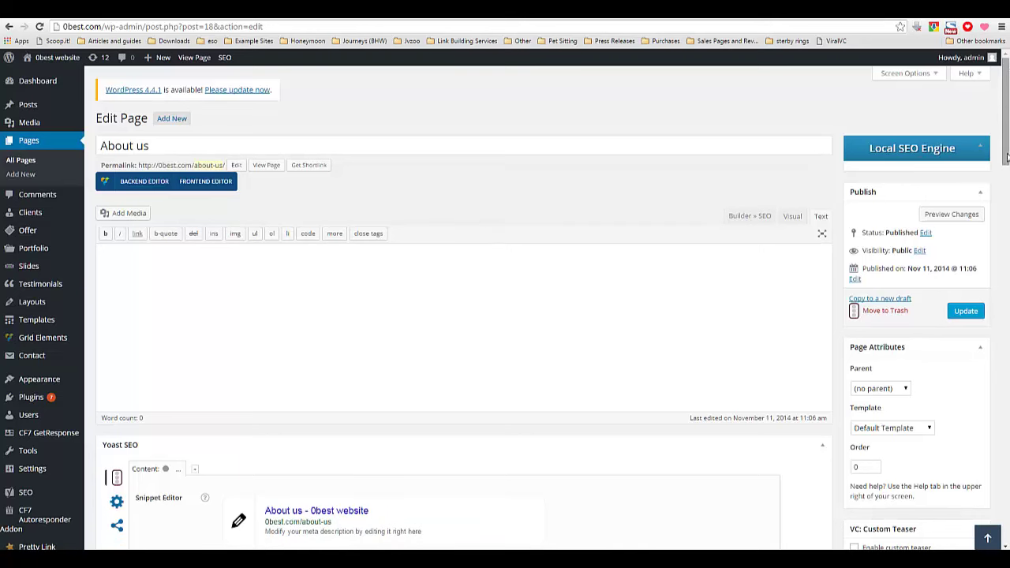
Bring the Rocket Builder sections in the About us page's Page Options into view.
{"action": "scroll", "coordinate": [1007, 158], "scroll_direction": "down", "scroll_amount": 2}
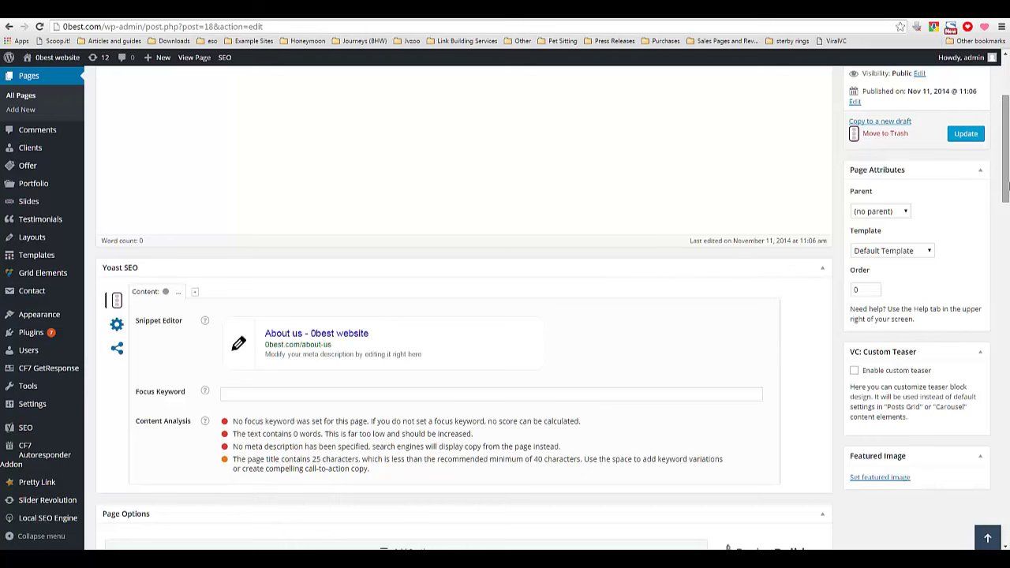
{"action": "left_click_drag", "start_coordinate": [1008, 166], "coordinate": [977, 233]}
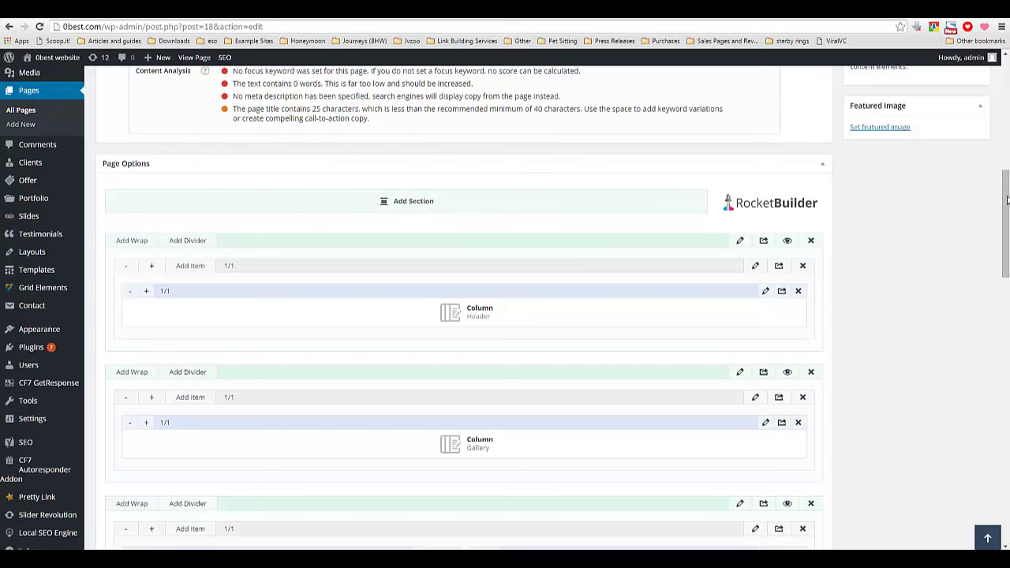
{"action": "left_click_drag", "start_coordinate": [1007, 201], "coordinate": [1007, 209]}
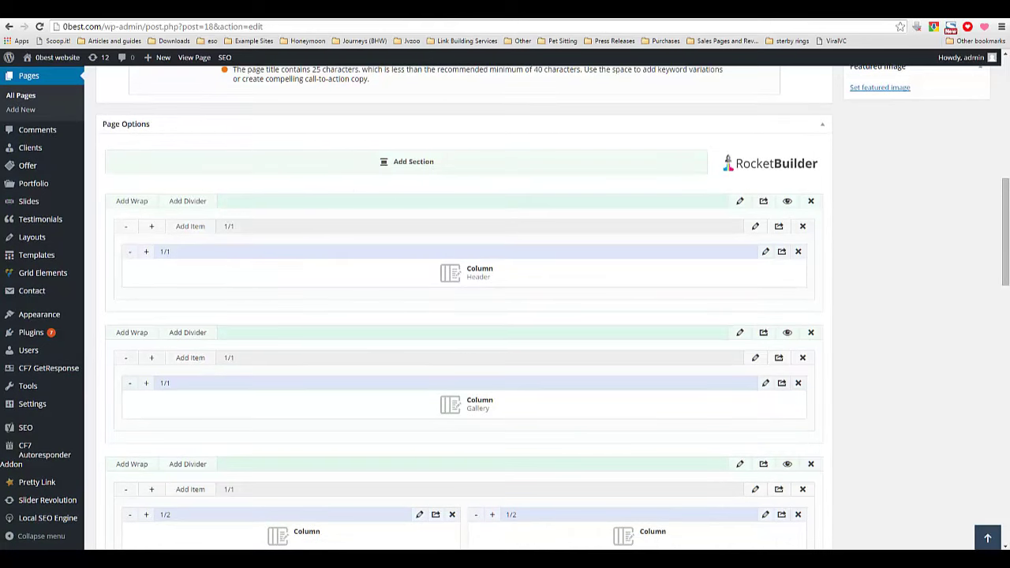
Highlight the intro paragraph on the live About us page, review its photos and text sections, and return to the page editor.
{"action": "key", "text": "ctrl+Tab"}
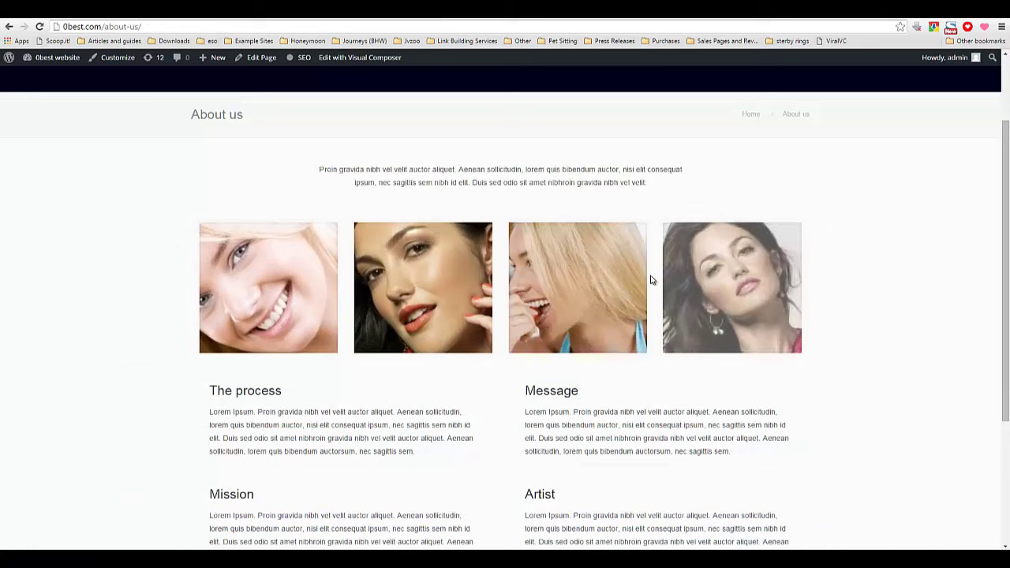
{"action": "left_click_drag", "start_coordinate": [297, 169], "coordinate": [694, 178]}
{"action": "scroll", "coordinate": [430, 396], "scroll_direction": "down", "scroll_amount": 2}
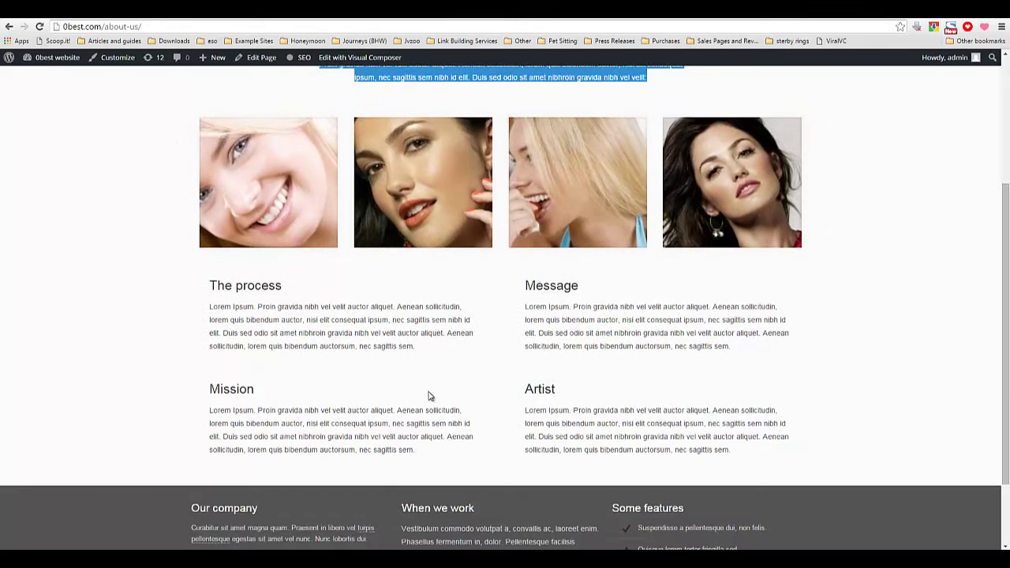
{"action": "scroll", "coordinate": [346, 171], "scroll_direction": "up", "scroll_amount": 2}
{"action": "key", "text": "ctrl+Tab"}
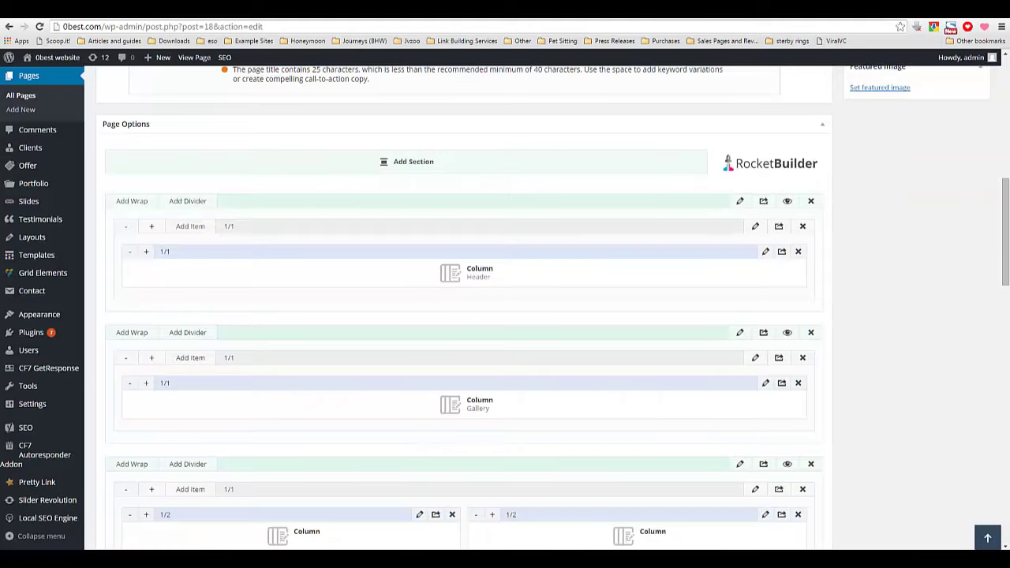
Examine the Header, Gallery and four half-width column blocks of the Rocket Builder layout.
{"action": "scroll", "coordinate": [399, 281], "scroll_direction": "down", "scroll_amount": 1}
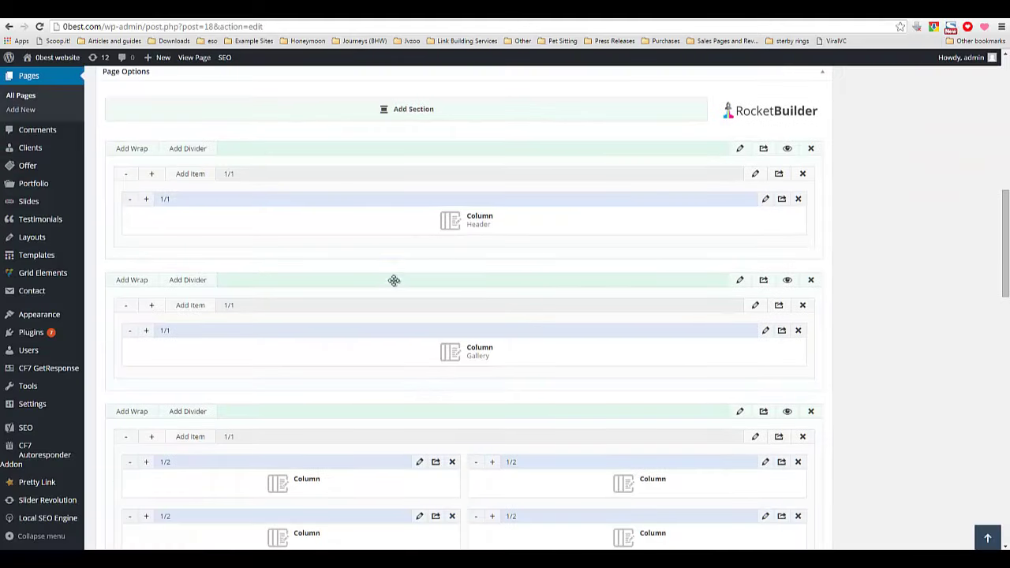
{"action": "scroll", "coordinate": [454, 194], "scroll_direction": "down", "scroll_amount": 1}
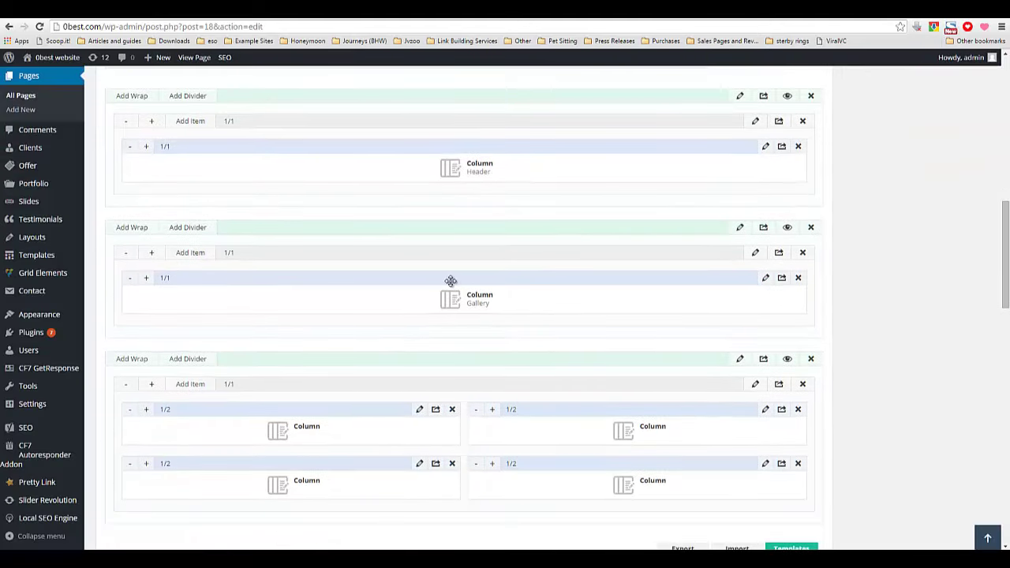
{"action": "scroll", "coordinate": [450, 281], "scroll_direction": "down", "scroll_amount": 1}
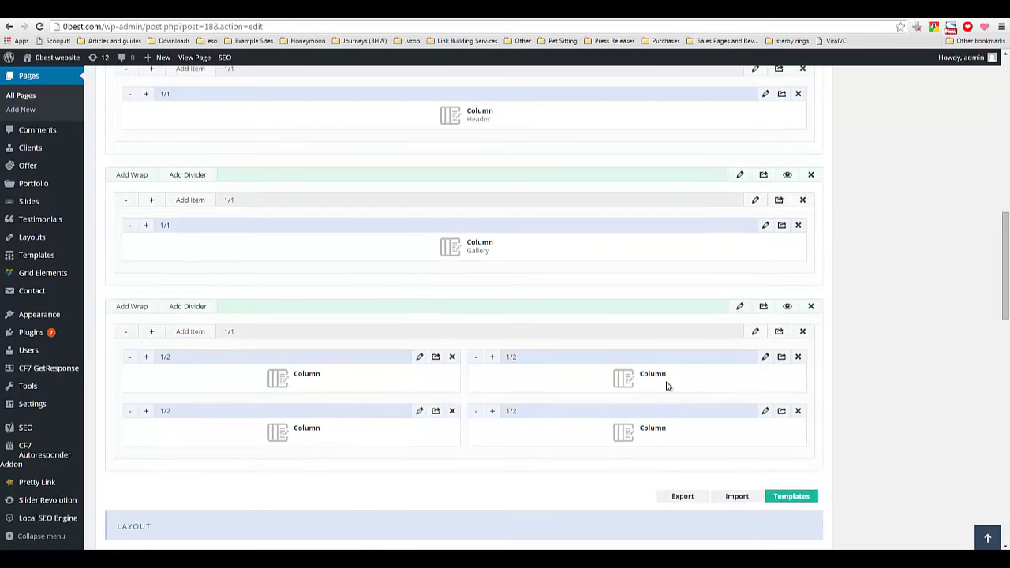
{"action": "scroll", "coordinate": [536, 300], "scroll_direction": "up", "scroll_amount": 1}
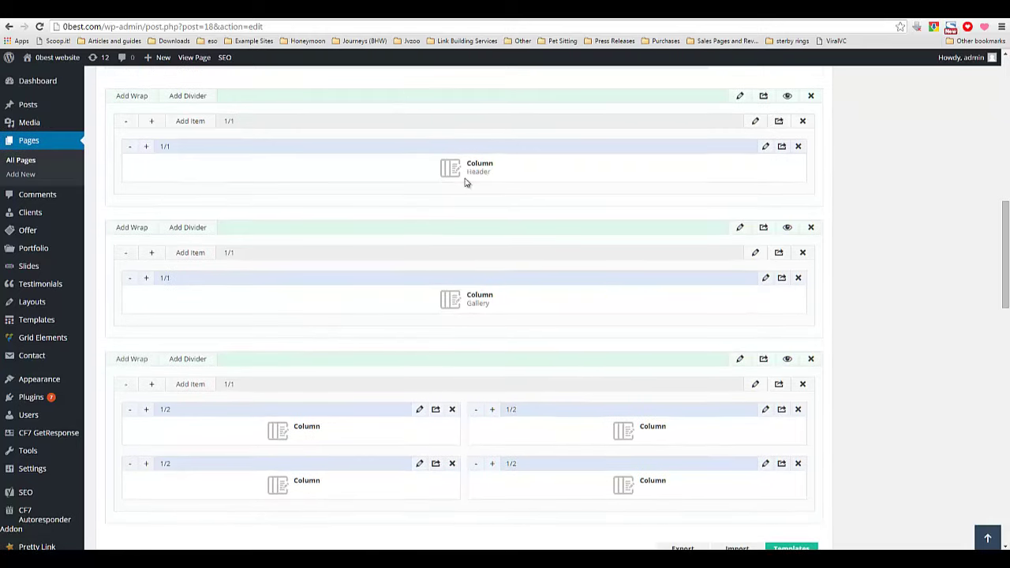
Compare the builder blocks with the live About us page by highlighting its intro paragraph and four text sections.
{"action": "left_click", "coordinate": [359, 18]}
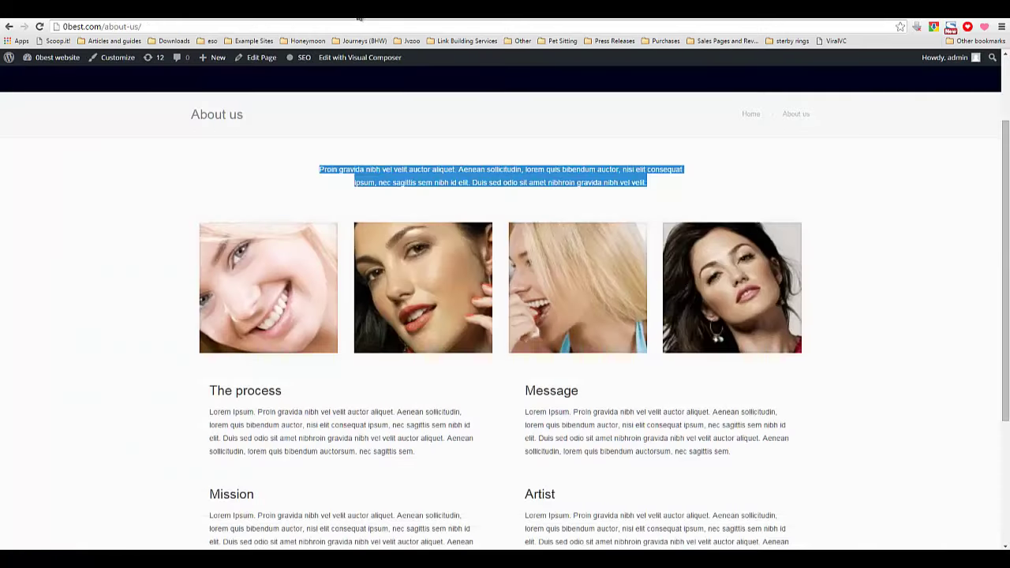
{"action": "triple_click", "coordinate": [343, 169]}
{"action": "scroll", "coordinate": [469, 384], "scroll_direction": "down", "scroll_amount": 2}
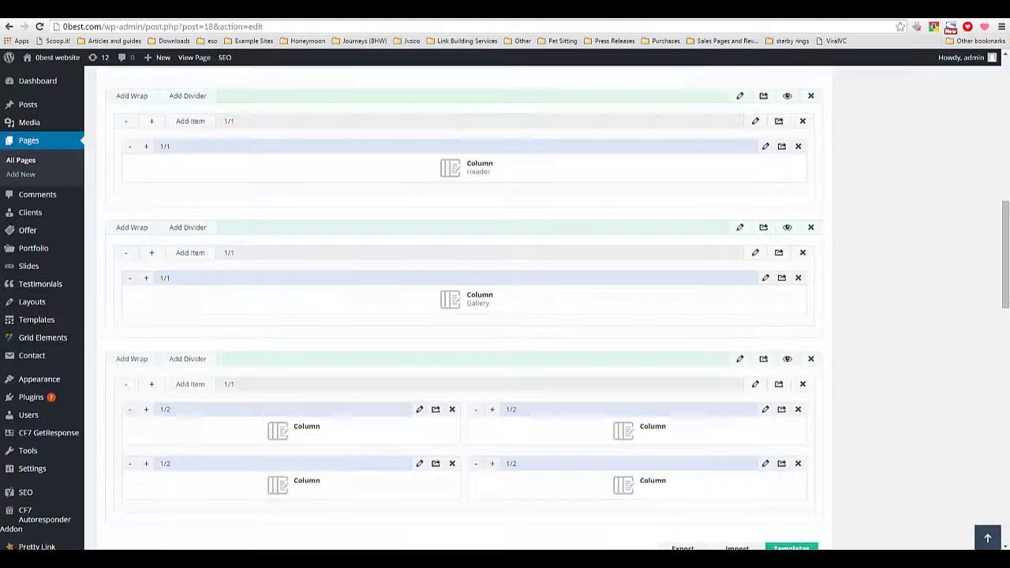
{"action": "scroll", "coordinate": [223, 424], "scroll_direction": "down", "scroll_amount": 1}
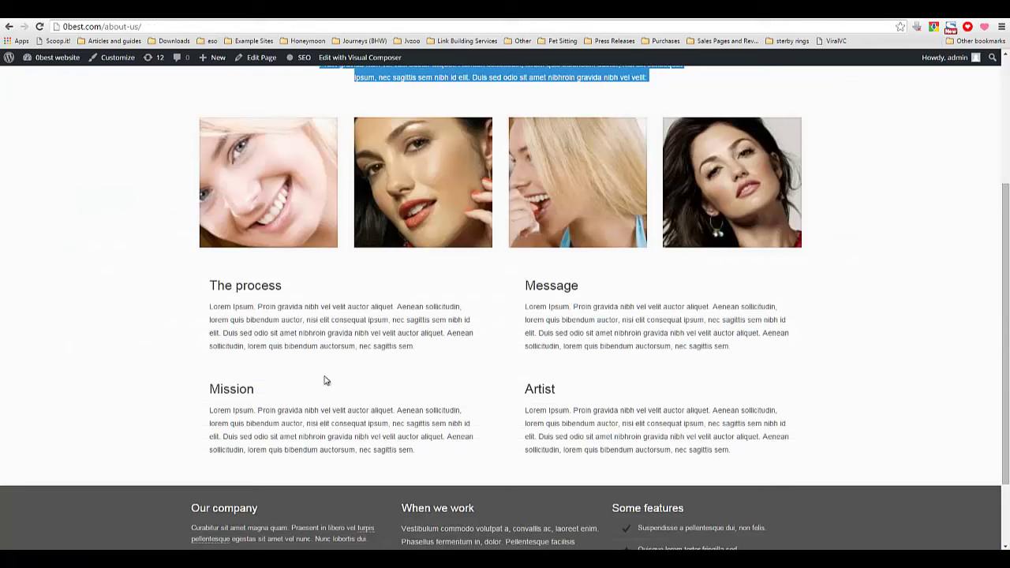
{"action": "left_click_drag", "start_coordinate": [204, 286], "coordinate": [814, 446]}
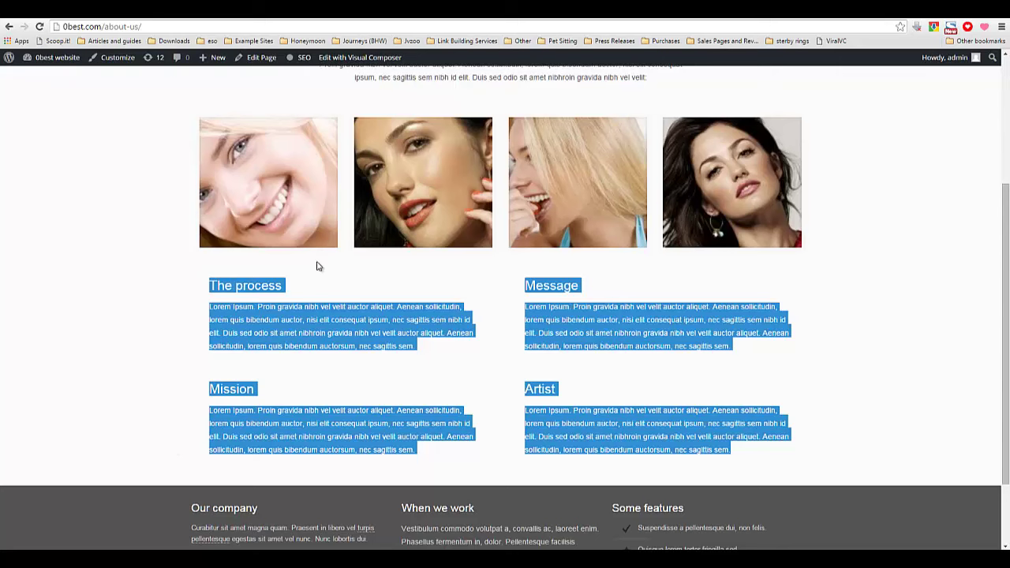
Return to the page editor, change the heading "The process" in the first half-width column to "Test #1", and save the column.
{"action": "left_click", "coordinate": [574, 405]}
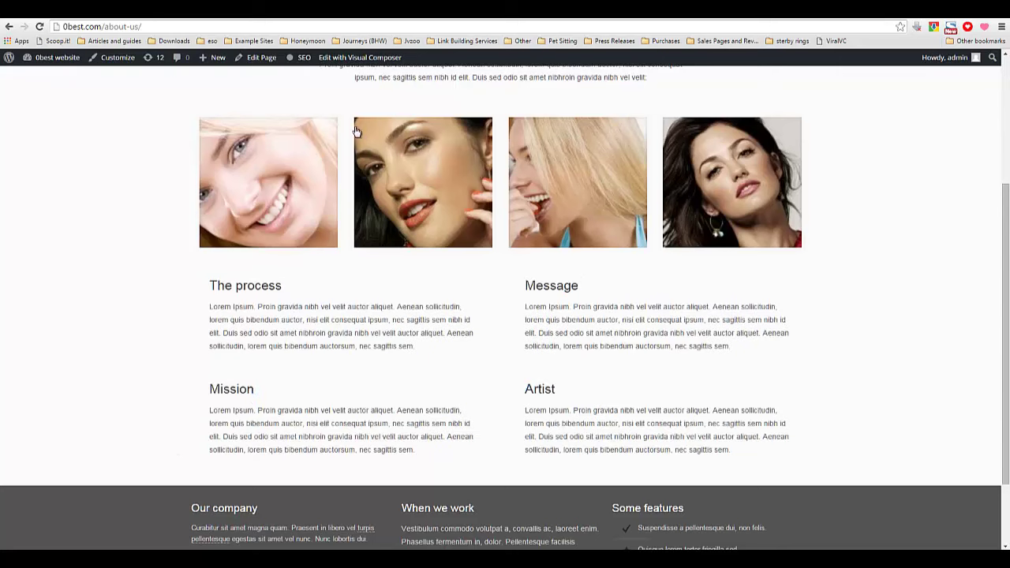
{"action": "left_click", "coordinate": [260, 22]}
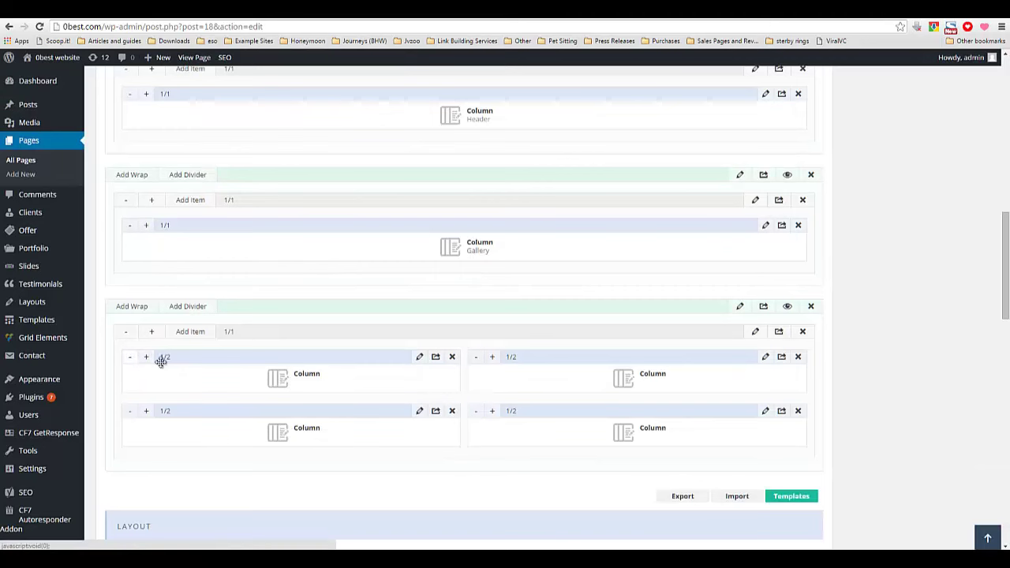
{"action": "left_click", "coordinate": [419, 357]}
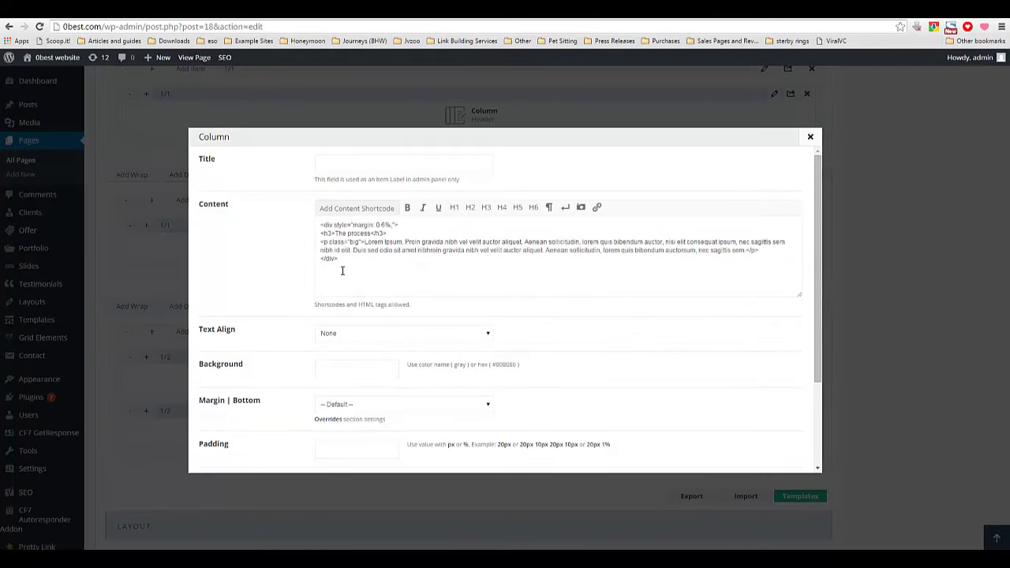
{"action": "left_click", "coordinate": [379, 260]}
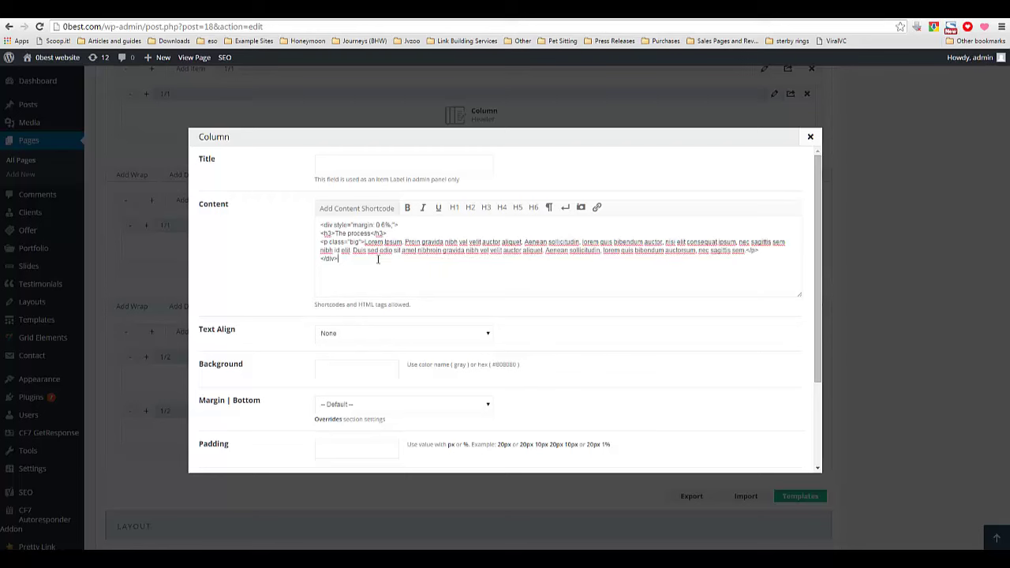
{"action": "left_click_drag", "start_coordinate": [336, 234], "coordinate": [371, 234]}
{"action": "type", "text": "M"}
{"action": "key", "text": "BackSpace"}
{"action": "type", "text": "Test #1"}
{"action": "scroll", "coordinate": [369, 278], "scroll_direction": "down", "scroll_amount": 3}
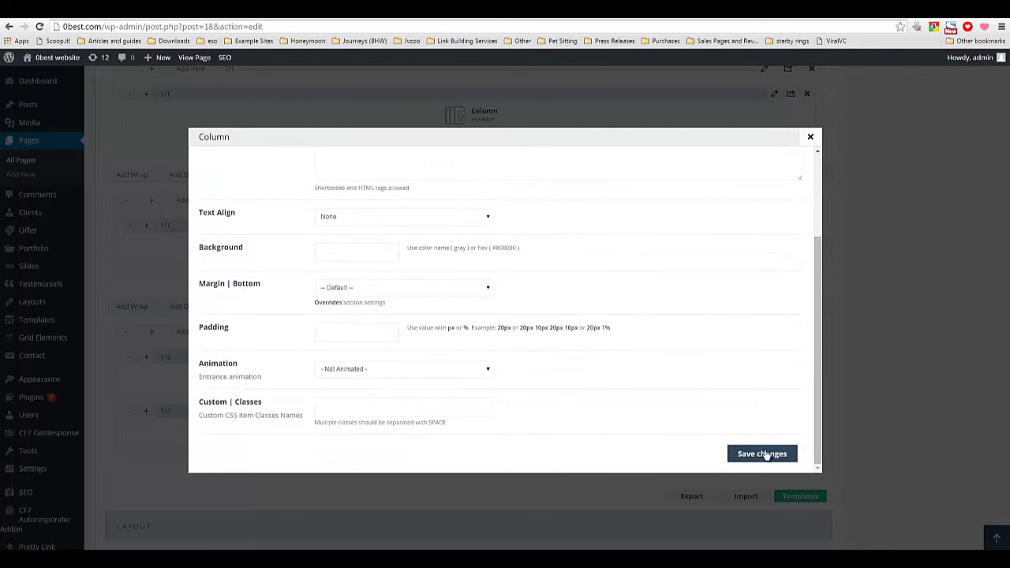
{"action": "left_click", "coordinate": [763, 453]}
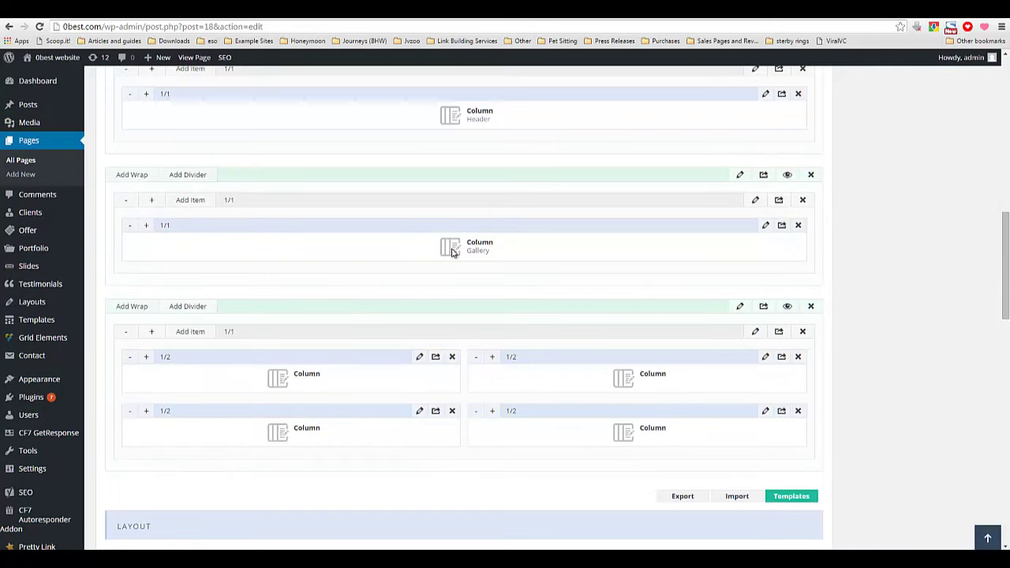
Examine the gallery shortcode and its image ids in the Gallery column, comparing them with the photos on the live About us page.
{"action": "scroll", "coordinate": [465, 251], "scroll_direction": "up", "scroll_amount": 1}
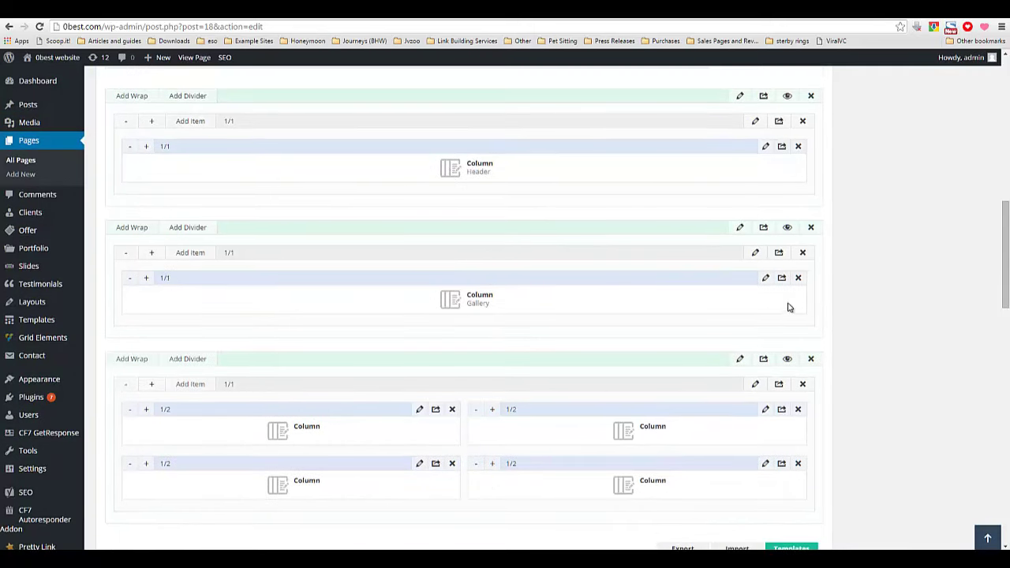
{"action": "left_click", "coordinate": [766, 279]}
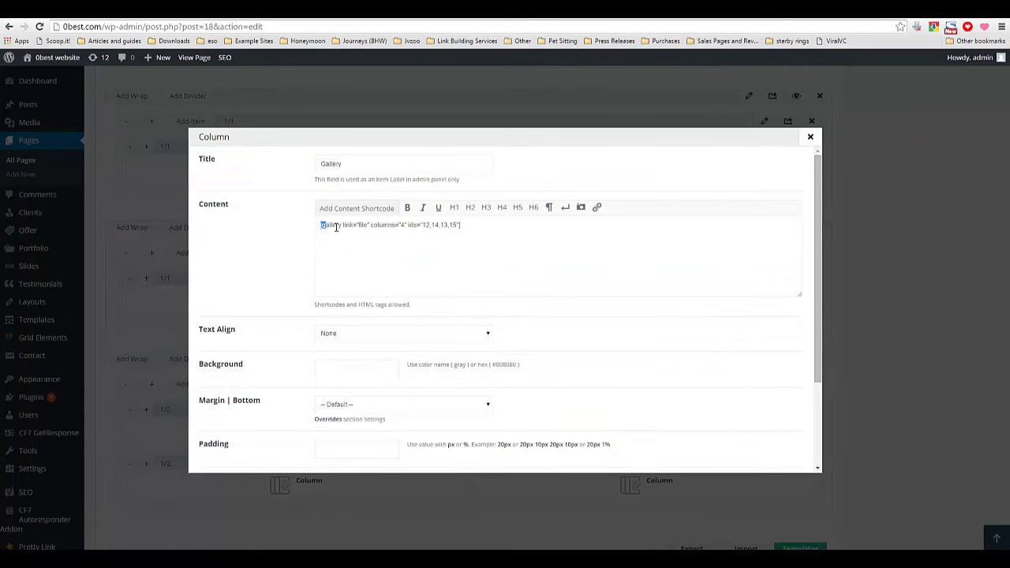
{"action": "left_click_drag", "start_coordinate": [336, 228], "coordinate": [431, 226]}
{"action": "left_click", "coordinate": [432, 229]}
{"action": "double_click", "coordinate": [428, 226]}
{"action": "left_click", "coordinate": [428, 226]}
{"action": "left_click", "coordinate": [359, 16]}
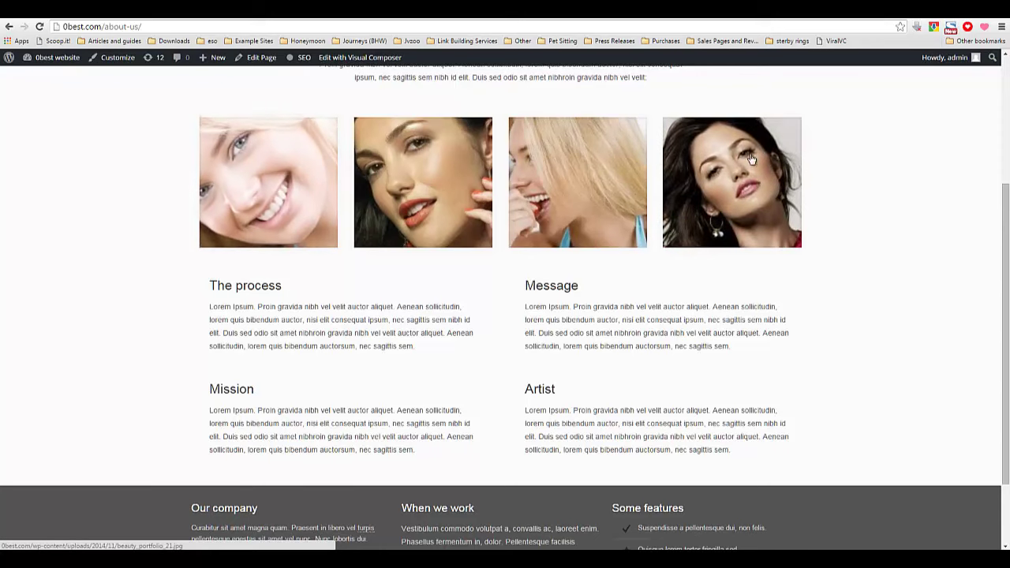
{"action": "left_click", "coordinate": [197, 6]}
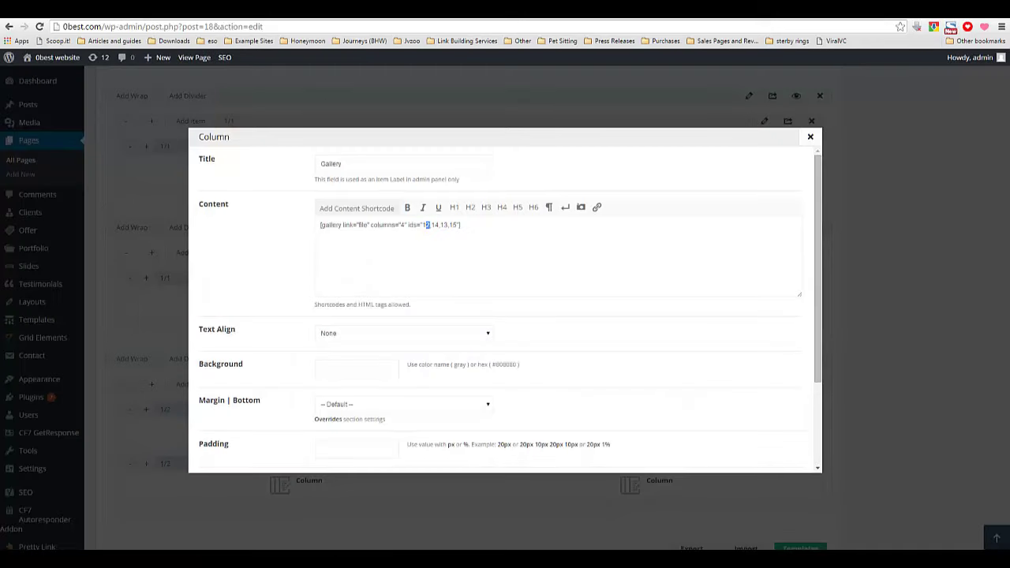
{"action": "left_click_drag", "start_coordinate": [486, 227], "coordinate": [309, 225]}
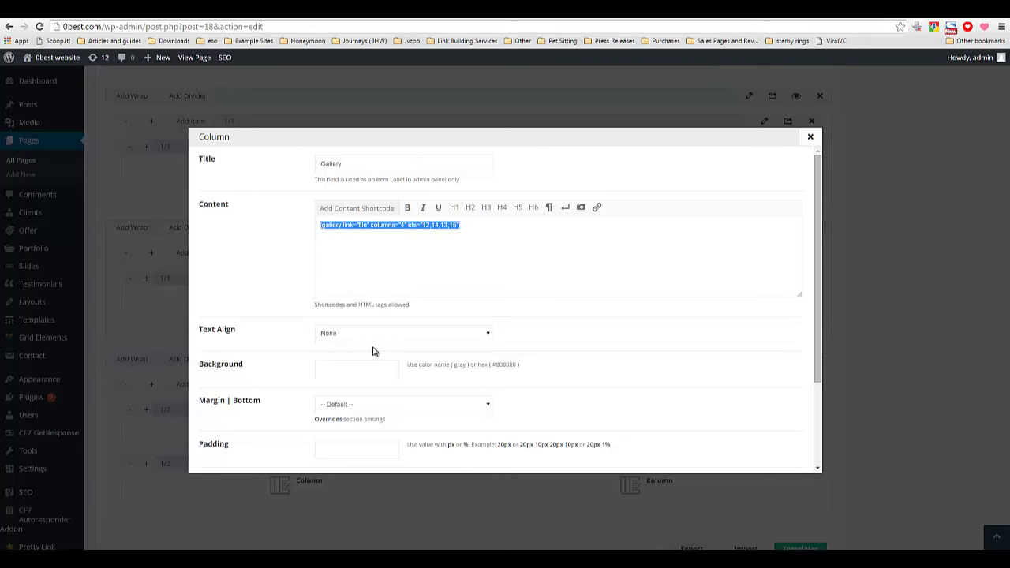
{"action": "left_click", "coordinate": [535, 237]}
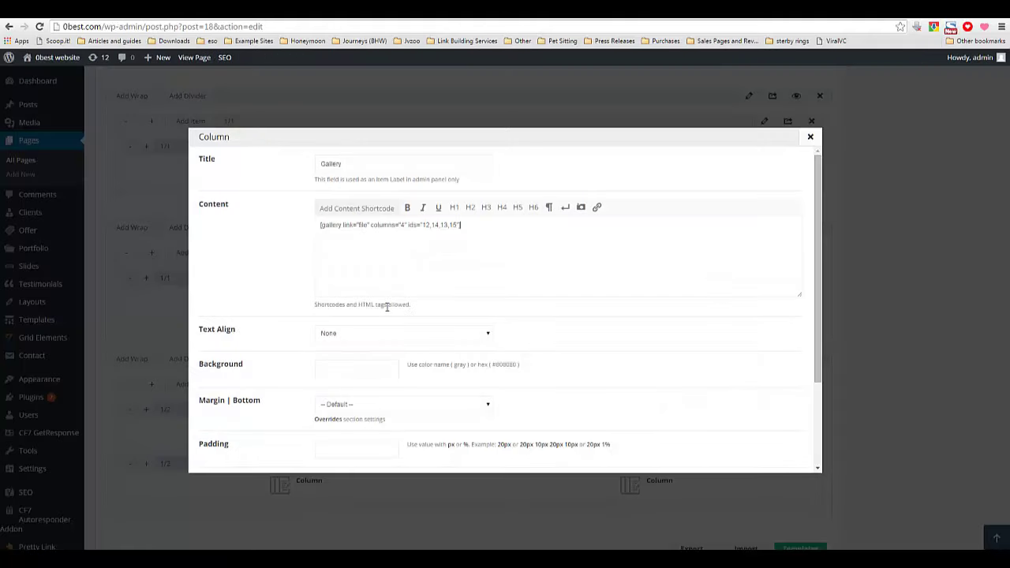
Set the Gallery column's entrance animation to Fade In and save the column.
{"action": "scroll", "coordinate": [387, 308], "scroll_direction": "down", "scroll_amount": 2}
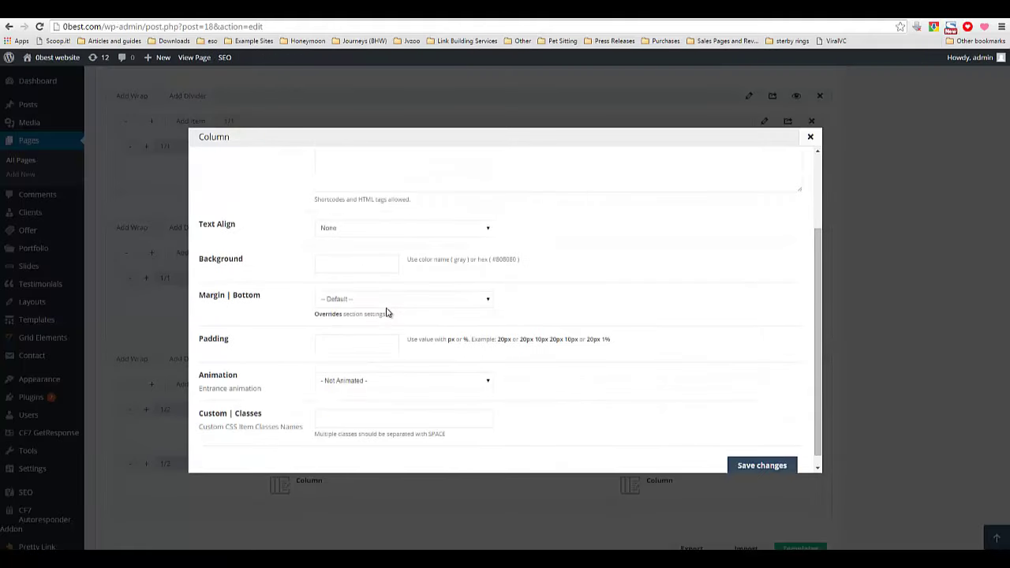
{"action": "left_click", "coordinate": [351, 382]}
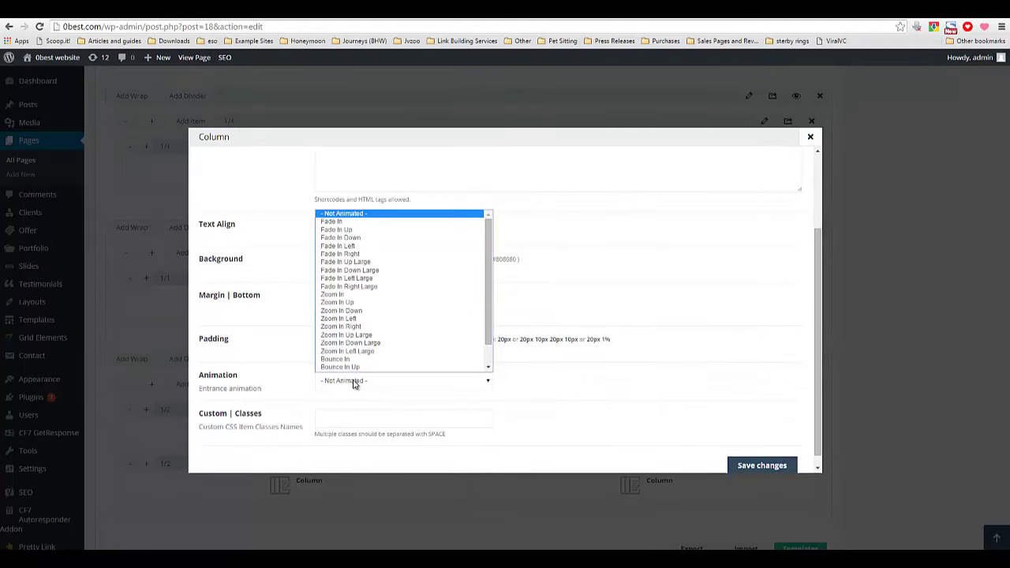
{"action": "left_click", "coordinate": [353, 384]}
{"action": "left_click", "coordinate": [354, 383]}
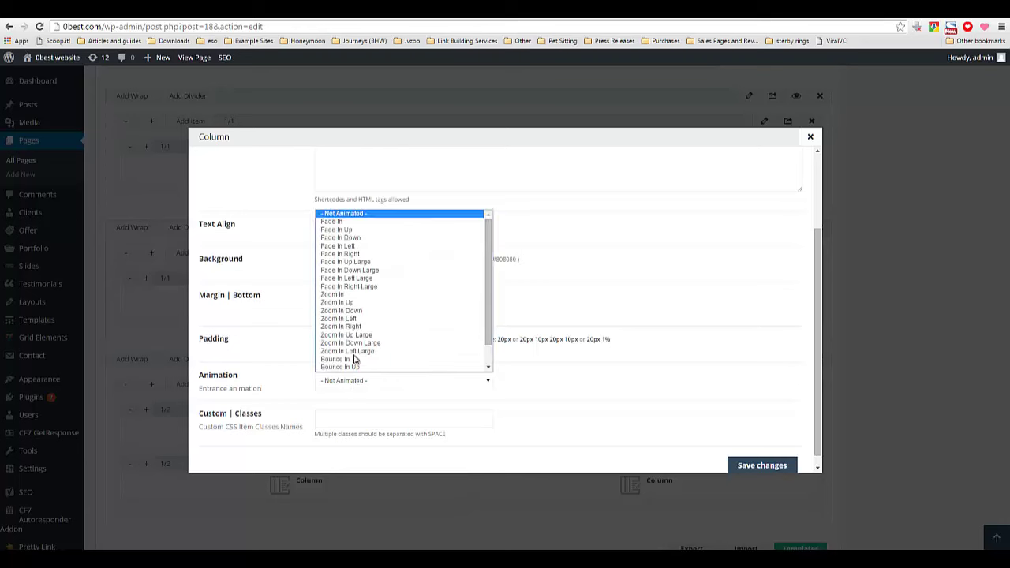
{"action": "left_click", "coordinate": [395, 224]}
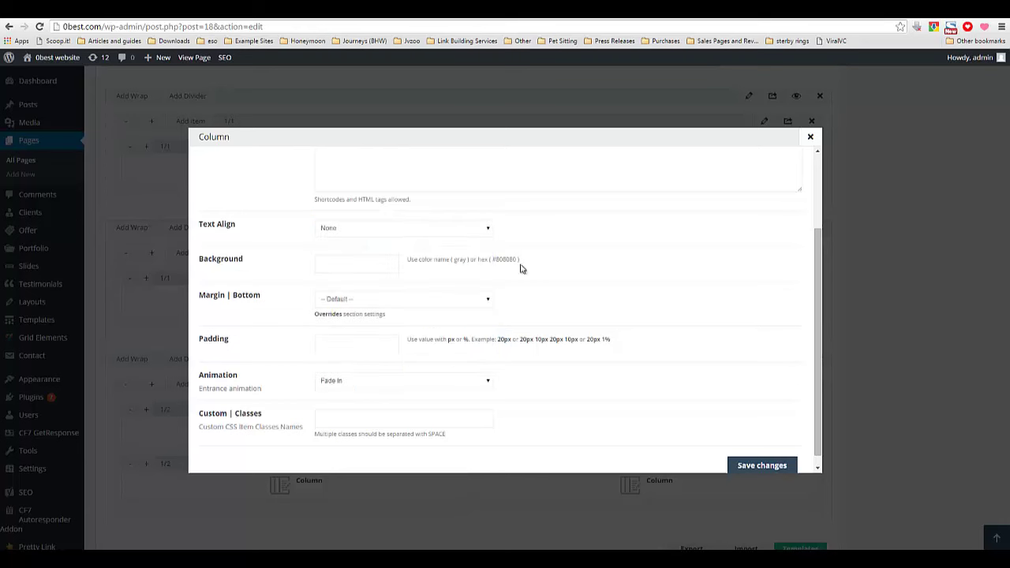
{"action": "left_click", "coordinate": [758, 465]}
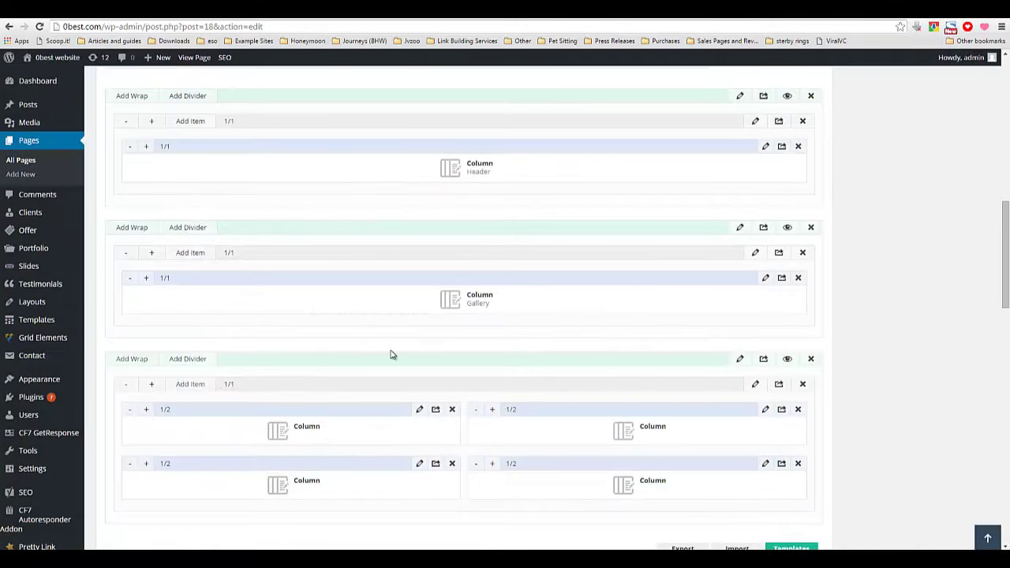
Highlight the intro paragraph above the photos on the live About us page.
{"action": "scroll", "coordinate": [410, 323], "scroll_direction": "up", "scroll_amount": 2}
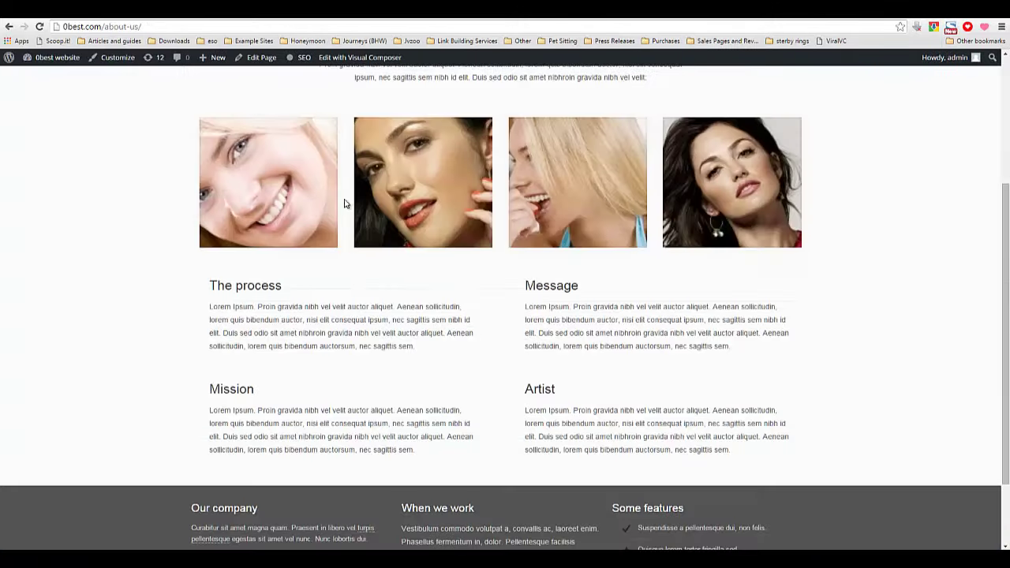
{"action": "scroll", "coordinate": [345, 289], "scroll_direction": "up", "scroll_amount": 2}
{"action": "left_click_drag", "start_coordinate": [320, 223], "coordinate": [691, 241]}
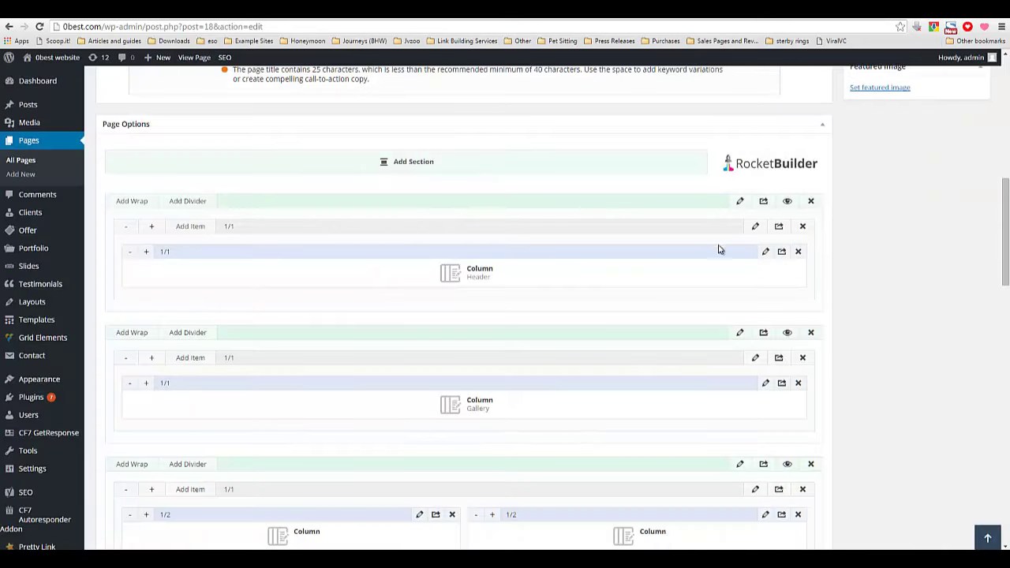
Save the Header column's paragraph as "Welcome to my YouTube demo video of Rocket Builder. I am just going through and modifying the About Us page template".
{"action": "left_click", "coordinate": [766, 252]}
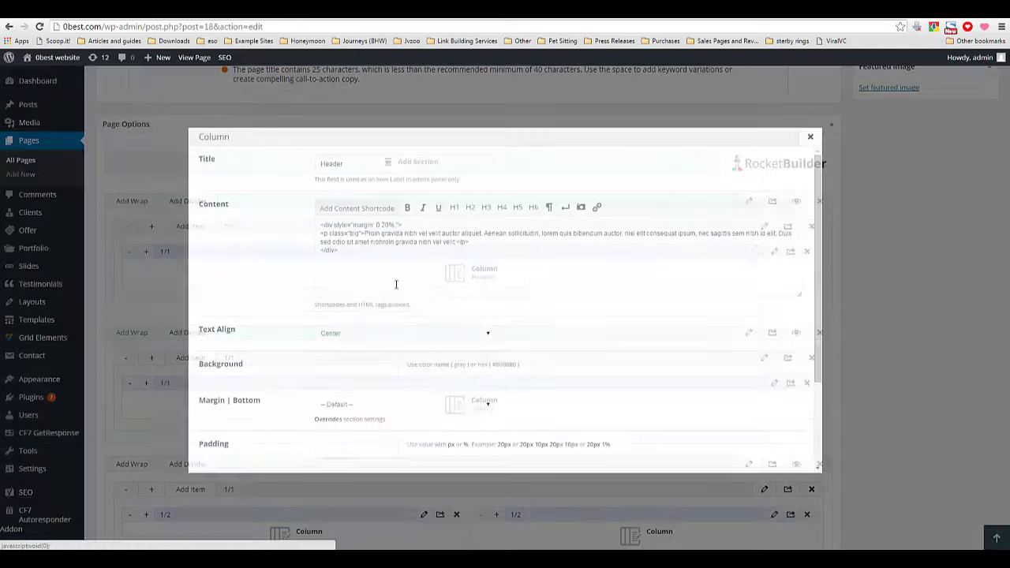
{"action": "left_click", "coordinate": [380, 255]}
{"action": "left_click_drag", "start_coordinate": [366, 235], "coordinate": [456, 244]}
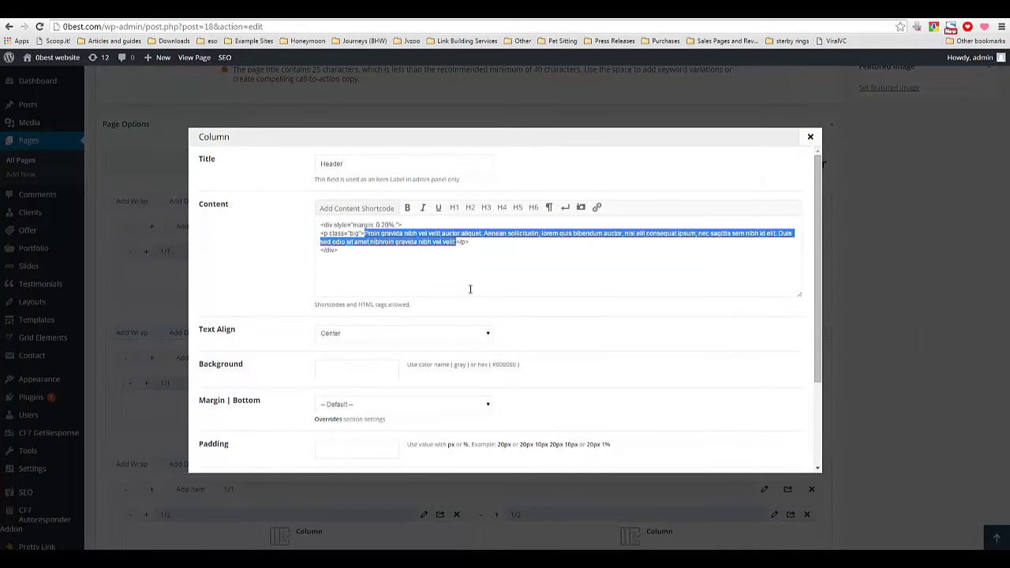
{"action": "type", "text": "Welcome to m"}
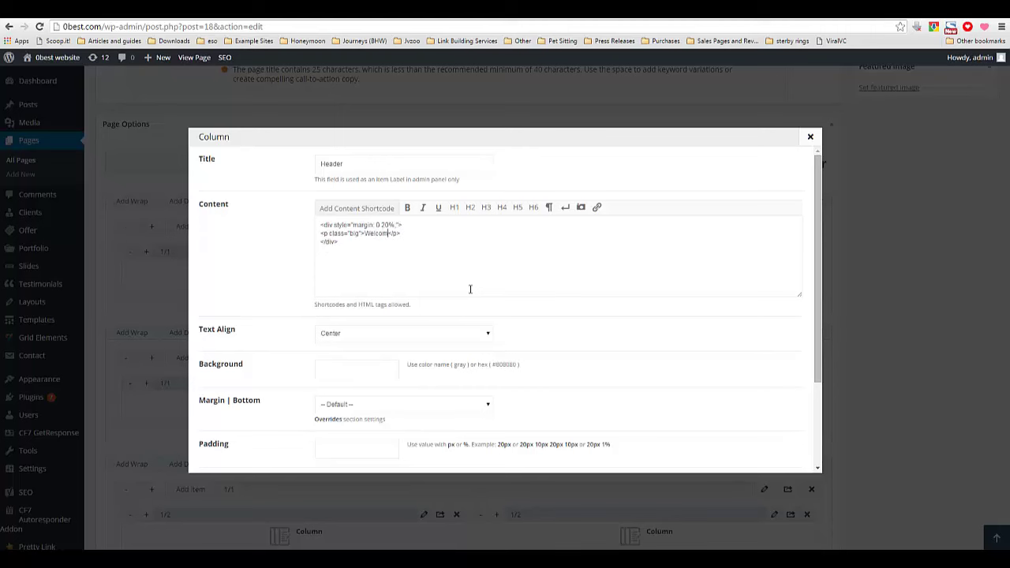
{"action": "type", "text": "y YouTube demo video of Roc"}
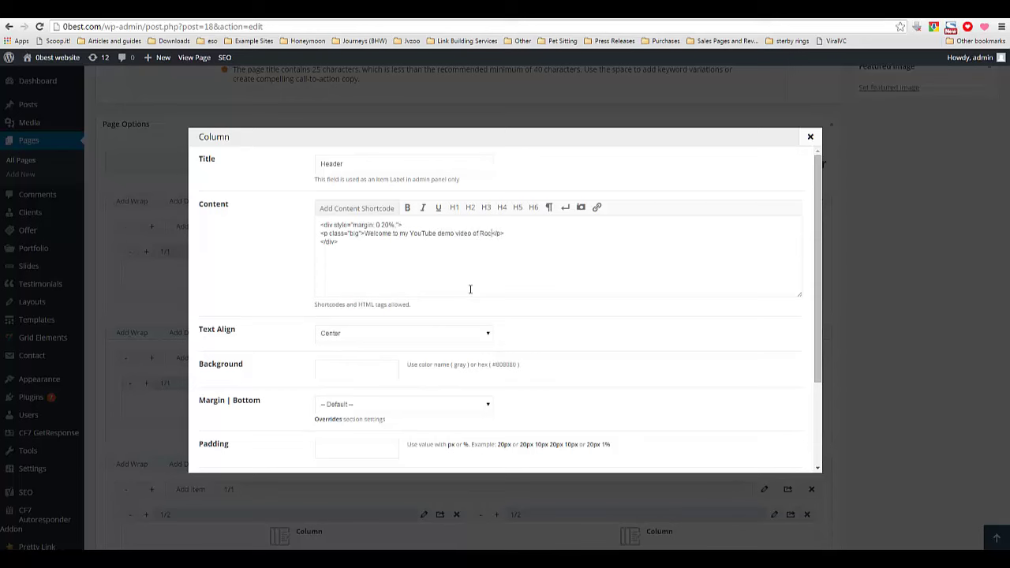
{"action": "type", "text": "ket Builder. I am just going through and modifying"}
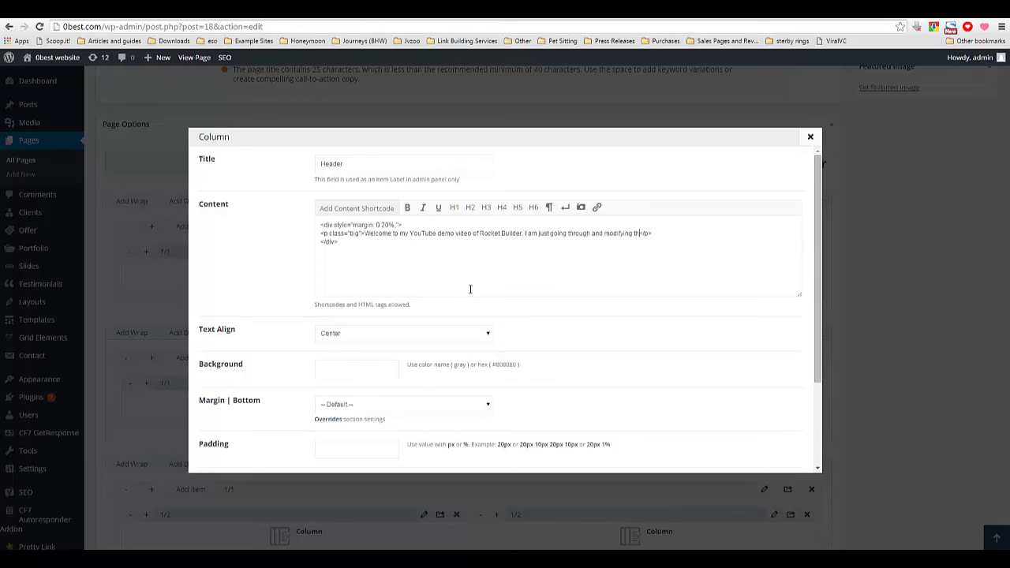
{"action": "type", "text": "the About Us page template"}
{"action": "scroll", "coordinate": [470, 291], "scroll_direction": "down", "scroll_amount": 2}
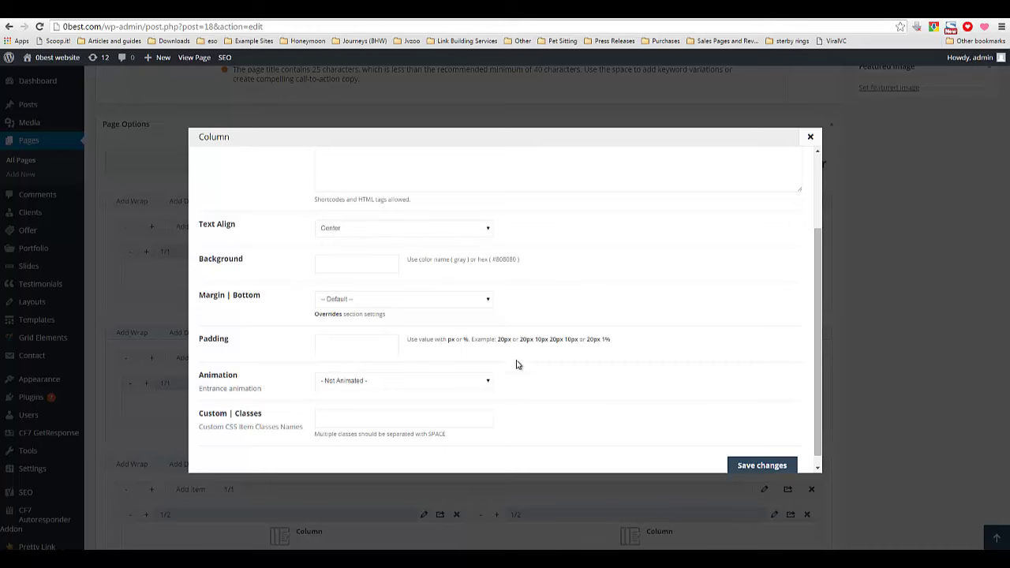
{"action": "scroll", "coordinate": [552, 402], "scroll_direction": "down", "scroll_amount": 1}
{"action": "left_click", "coordinate": [778, 454]}
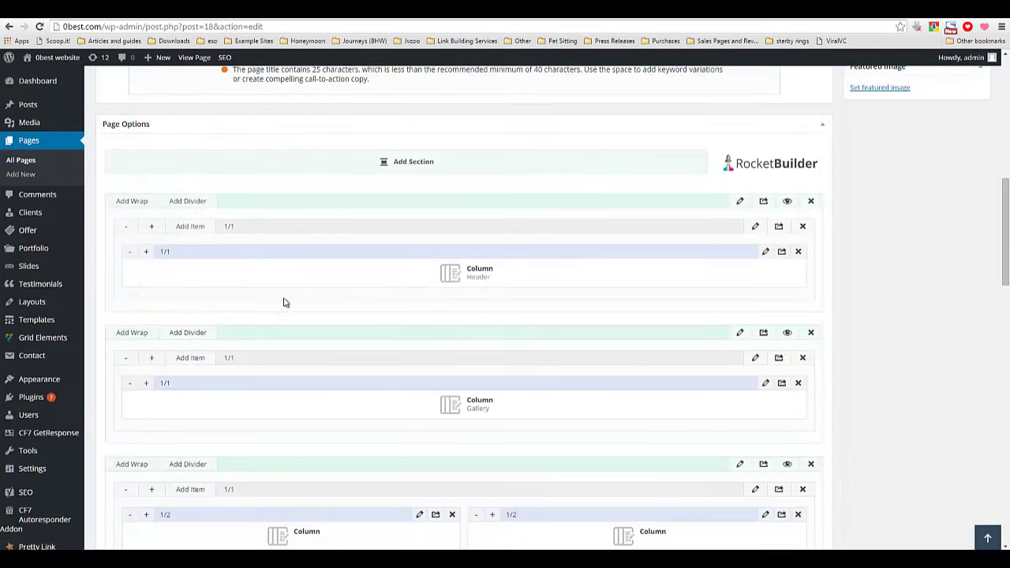
Compare the page editor's main content area with the Header, Gallery and half-width column blocks in Page Options.
{"action": "scroll", "coordinate": [389, 288], "scroll_direction": "up", "scroll_amount": 4}
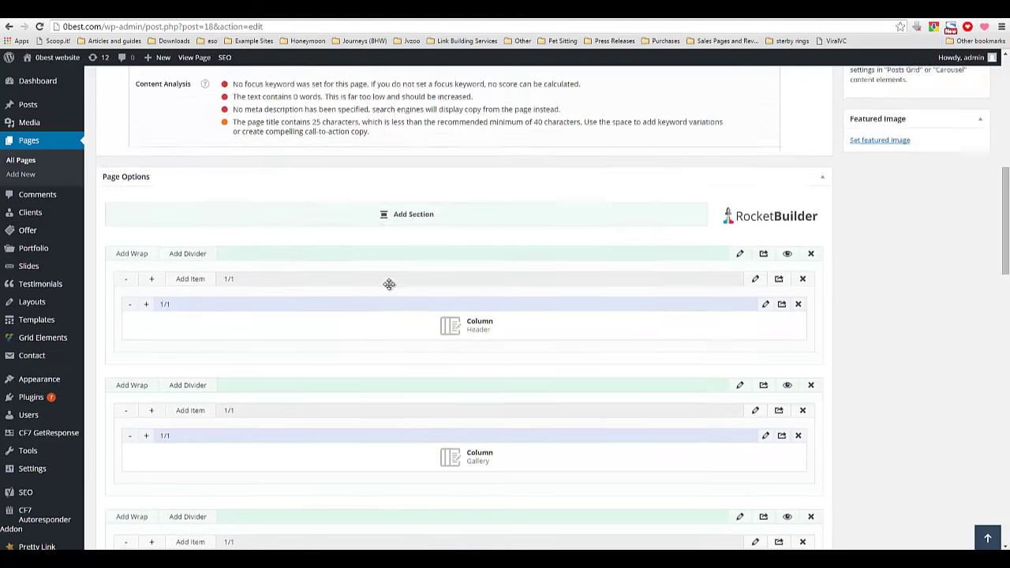
{"action": "scroll", "coordinate": [388, 291], "scroll_direction": "up", "scroll_amount": 2}
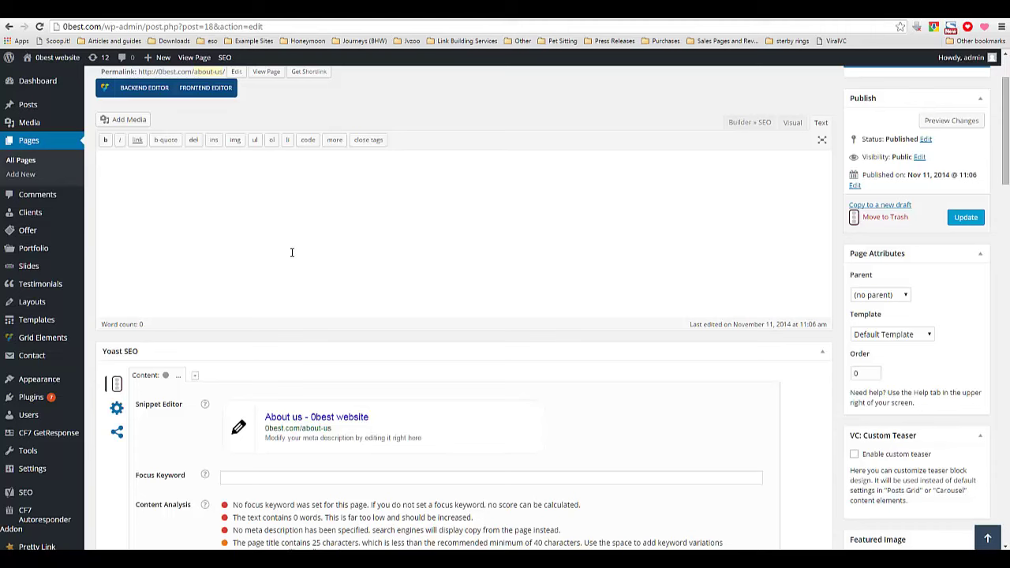
{"action": "scroll", "coordinate": [291, 253], "scroll_direction": "down", "scroll_amount": 5}
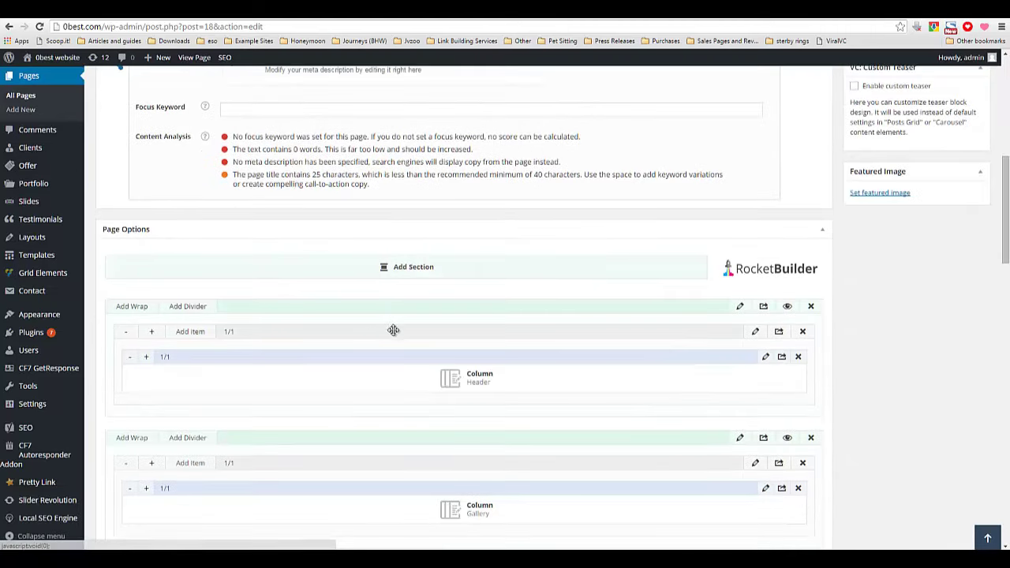
{"action": "scroll", "coordinate": [329, 344], "scroll_direction": "down", "scroll_amount": 1}
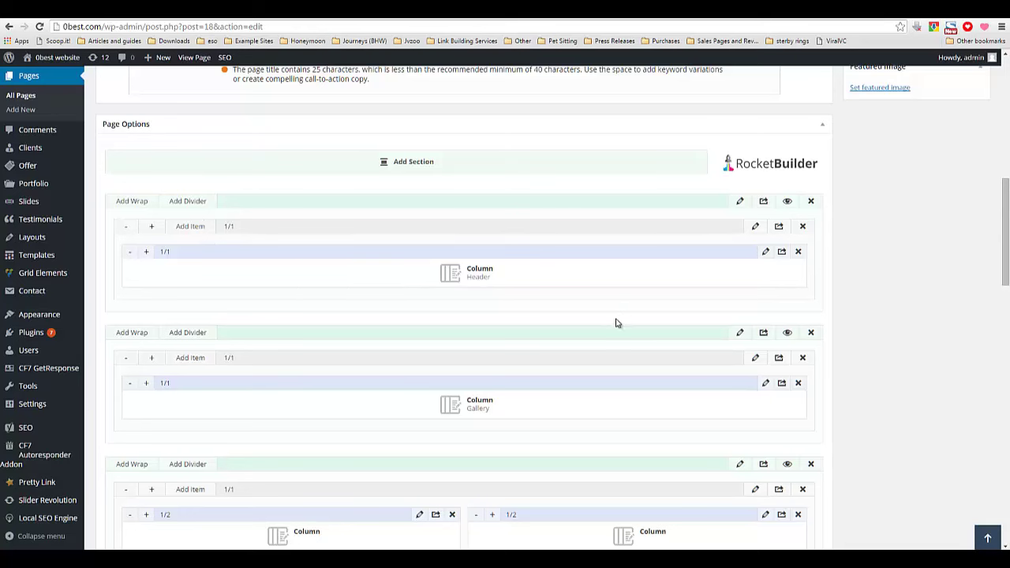
{"action": "scroll", "coordinate": [612, 325], "scroll_direction": "down", "scroll_amount": 2}
{"action": "scroll", "coordinate": [610, 328], "scroll_direction": "up", "scroll_amount": 2}
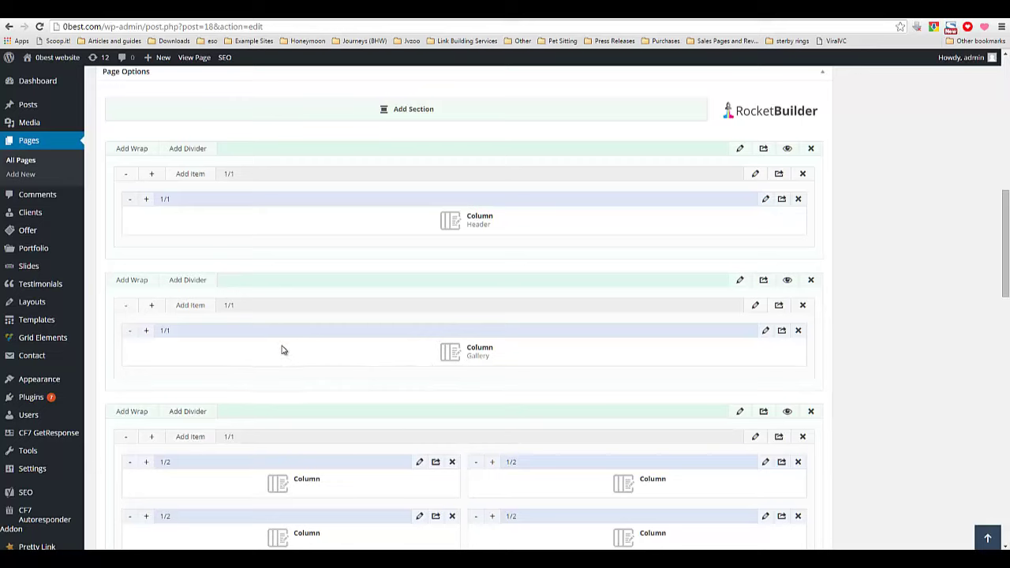
{"action": "scroll", "coordinate": [284, 347], "scroll_direction": "down", "scroll_amount": 2}
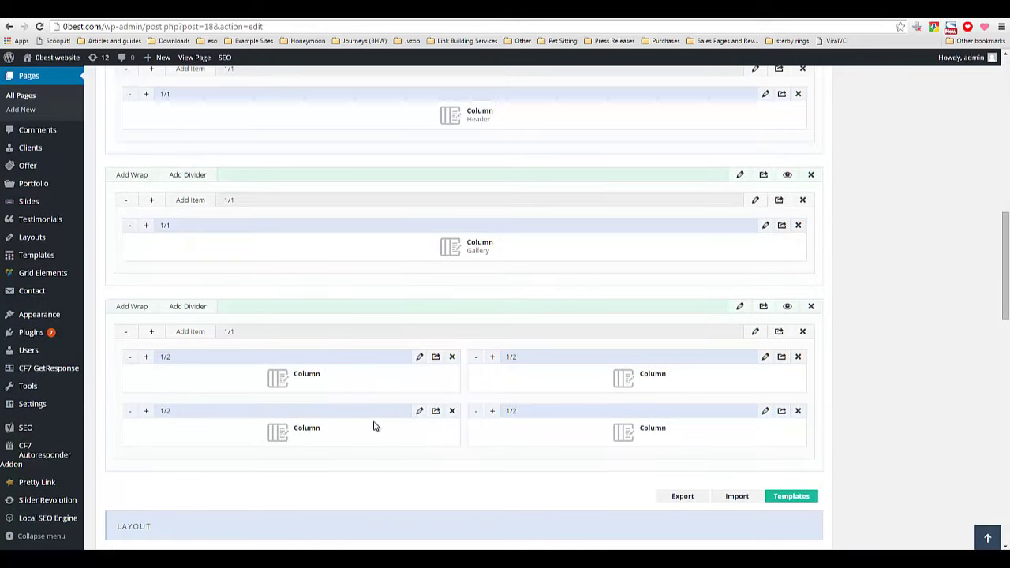
Update the About us page with the edited columns and switch to the live page.
{"action": "scroll", "coordinate": [502, 226], "scroll_direction": "up", "scroll_amount": 4}
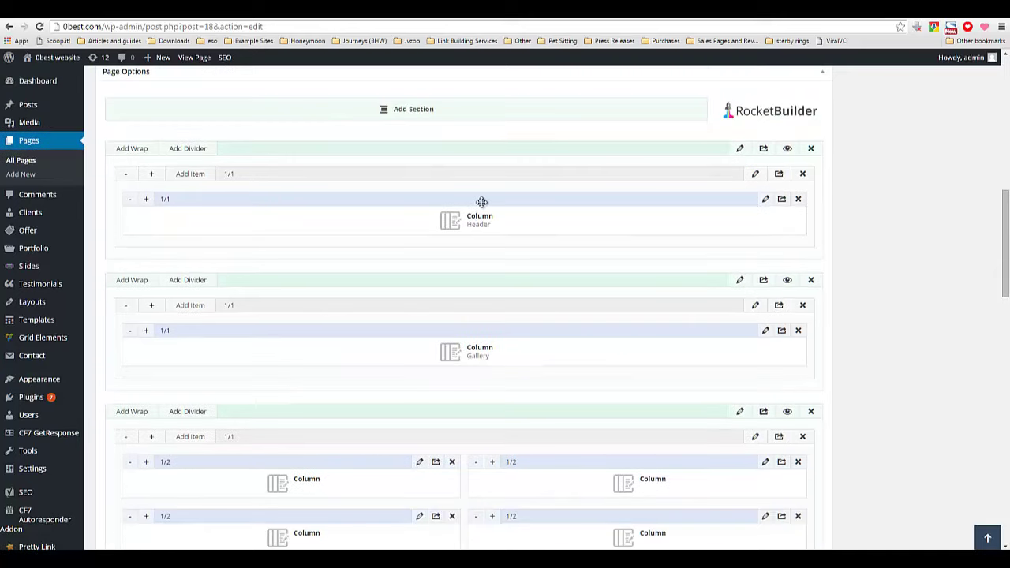
{"action": "scroll", "coordinate": [431, 229], "scroll_direction": "up", "scroll_amount": 2}
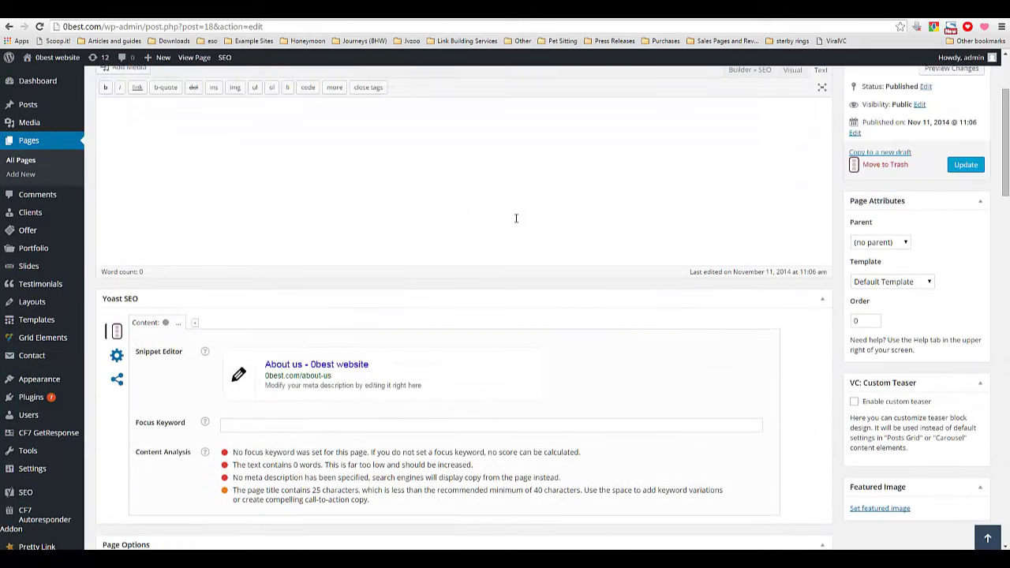
{"action": "left_click", "coordinate": [966, 166]}
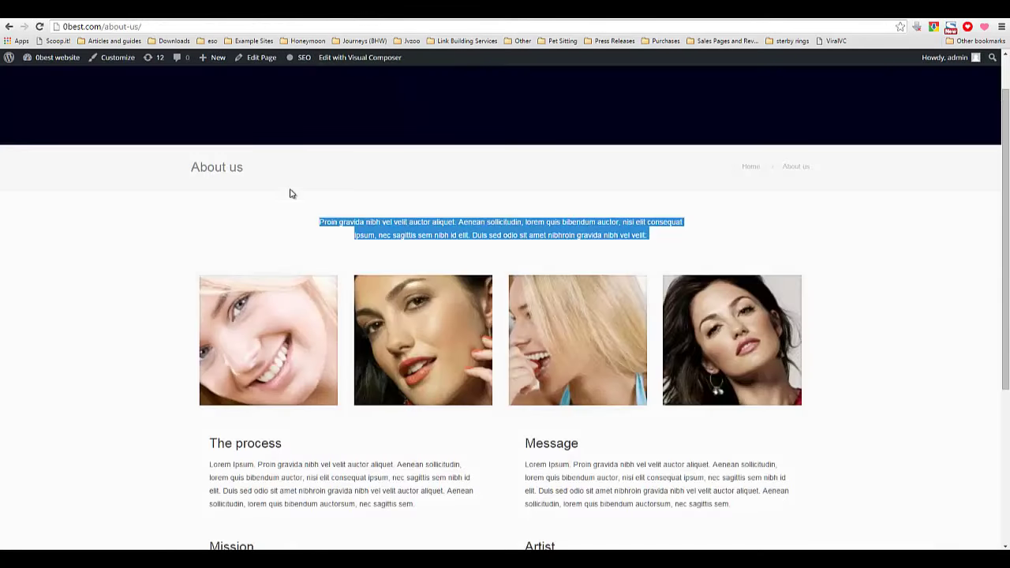
Look over the live About us page and highlight the "The process" heading below the photos.
{"action": "left_click", "coordinate": [270, 222]}
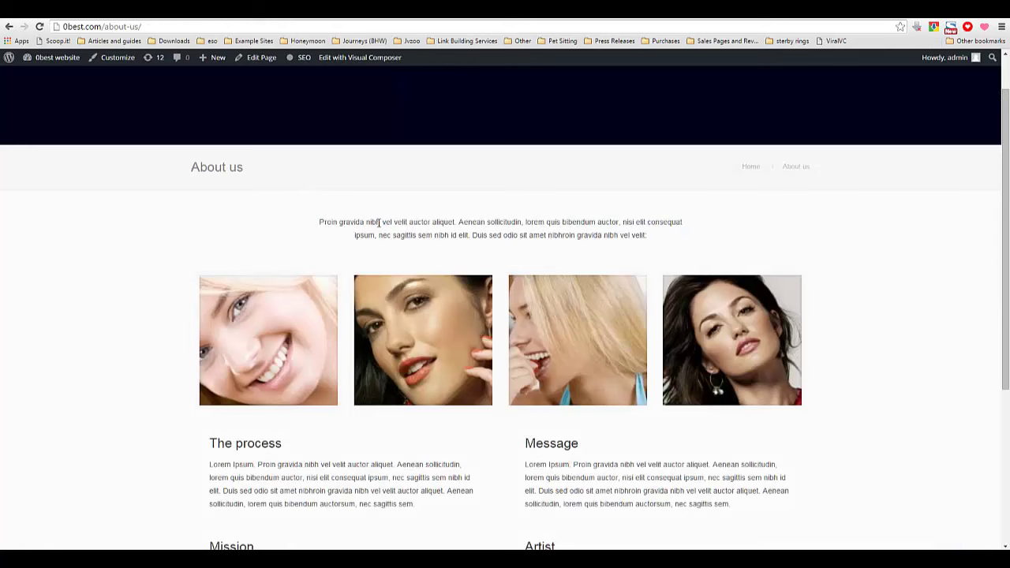
{"action": "scroll", "coordinate": [536, 192], "scroll_direction": "up", "scroll_amount": 1}
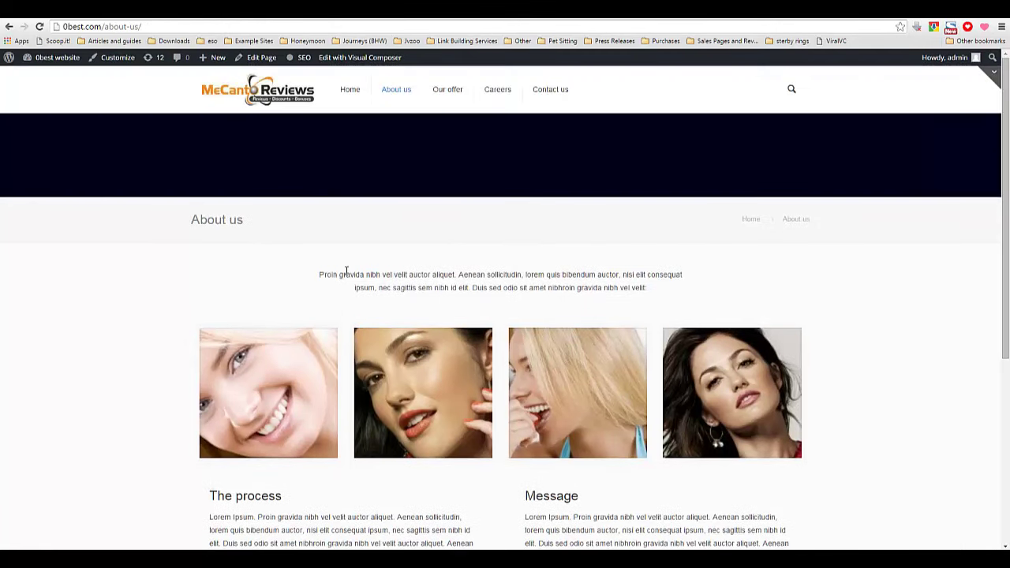
{"action": "scroll", "coordinate": [368, 270], "scroll_direction": "down", "scroll_amount": 4}
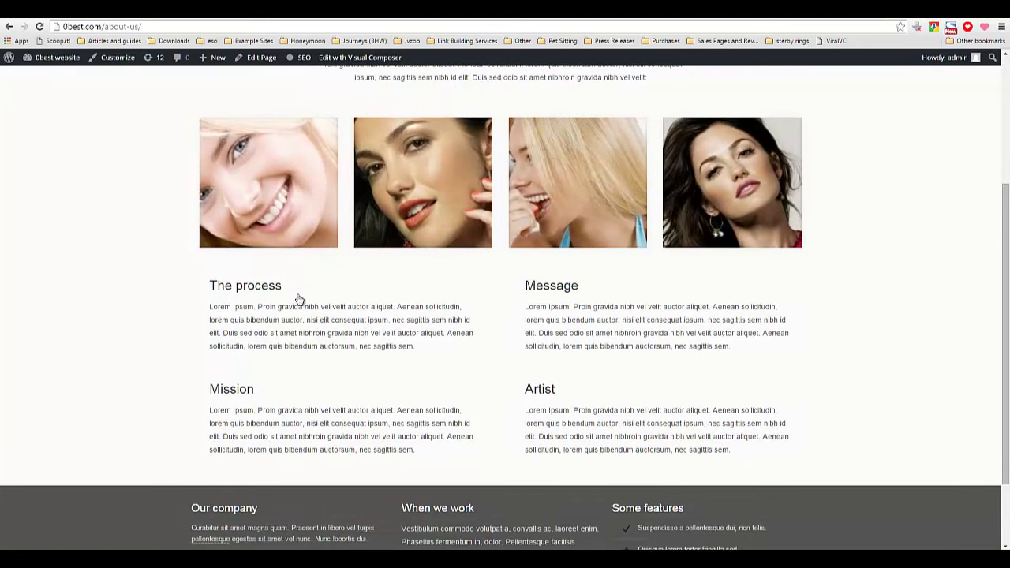
{"action": "scroll", "coordinate": [292, 332], "scroll_direction": "up", "scroll_amount": 4}
{"action": "scroll", "coordinate": [286, 345], "scroll_direction": "down", "scroll_amount": 3}
{"action": "left_click_drag", "start_coordinate": [210, 338], "coordinate": [281, 338]}
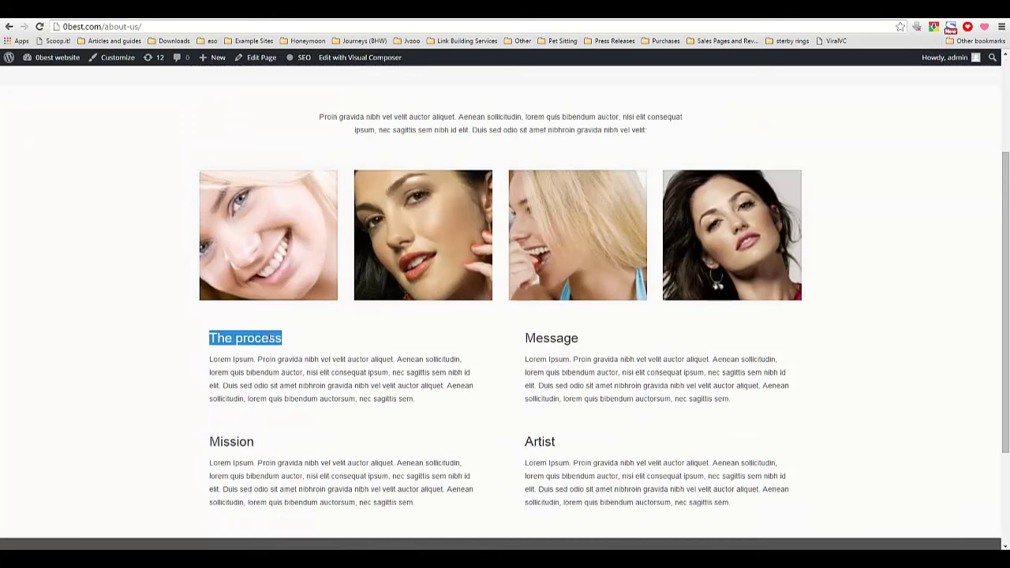
{"action": "scroll", "coordinate": [442, 221], "scroll_direction": "up", "scroll_amount": 2}
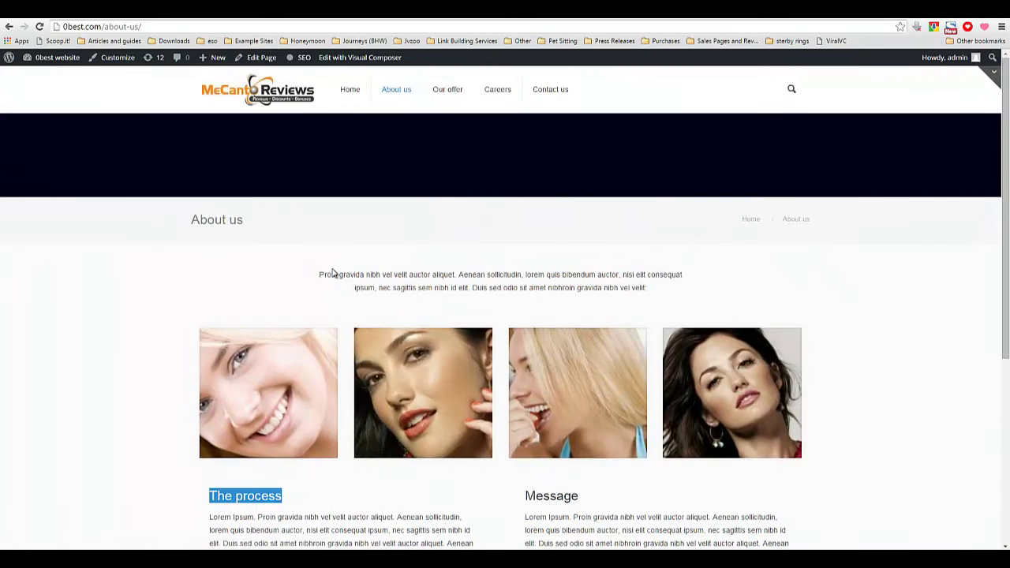
Highlight the intro paragraph above the photos and reload the live About us page.
{"action": "left_click_drag", "start_coordinate": [327, 275], "coordinate": [689, 290]}
{"action": "left_click", "coordinate": [727, 294]}
{"action": "right_click", "coordinate": [752, 294]}
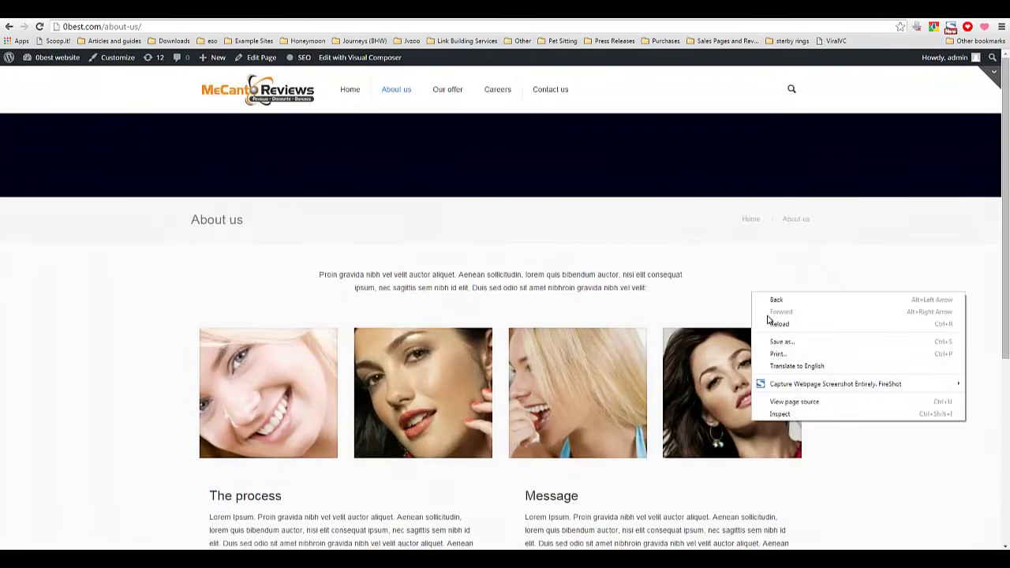
{"action": "left_click", "coordinate": [772, 322]}
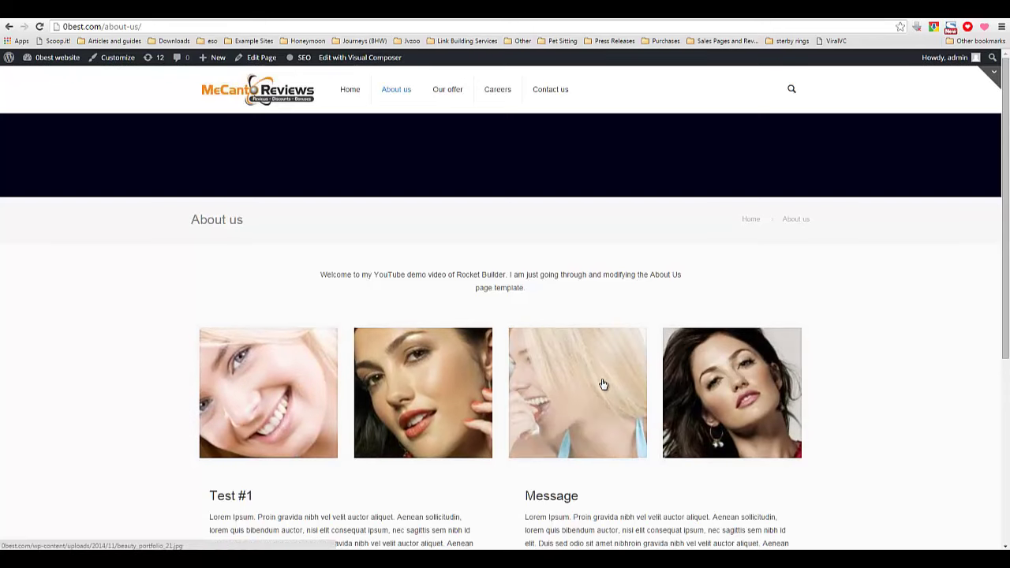
Check the edited intro paragraph and the "Test #1" heading on the reloaded About us page by highlighting each.
{"action": "mouse_move", "coordinate": [334, 277]}
{"action": "left_mouse_down"}
{"action": "mouse_move", "coordinate": [502, 272]}
{"action": "mouse_move", "coordinate": [509, 286]}
{"action": "mouse_move", "coordinate": [320, 278]}
{"action": "left_mouse_up"}
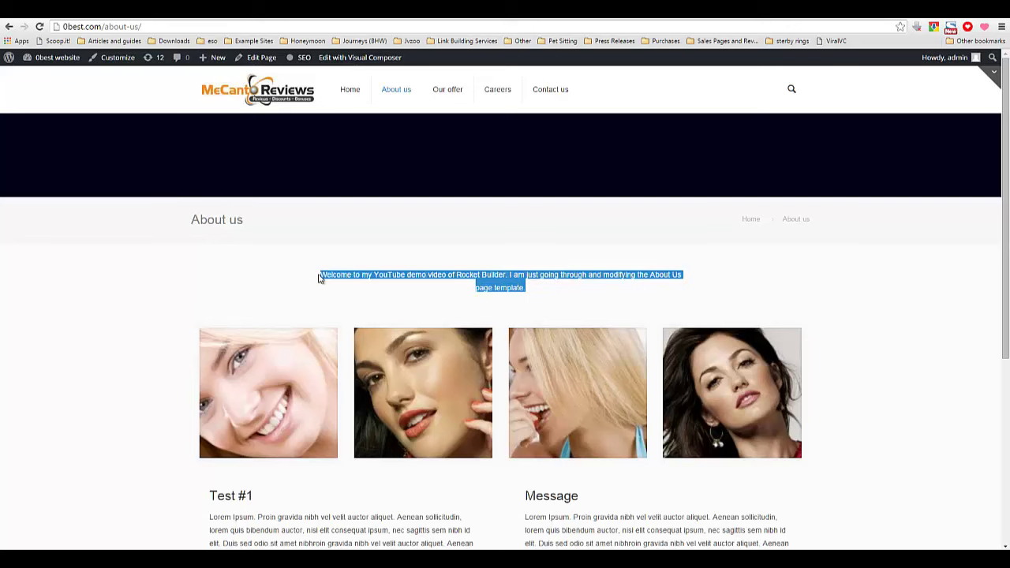
{"action": "scroll", "coordinate": [529, 293], "scroll_direction": "down", "scroll_amount": 3}
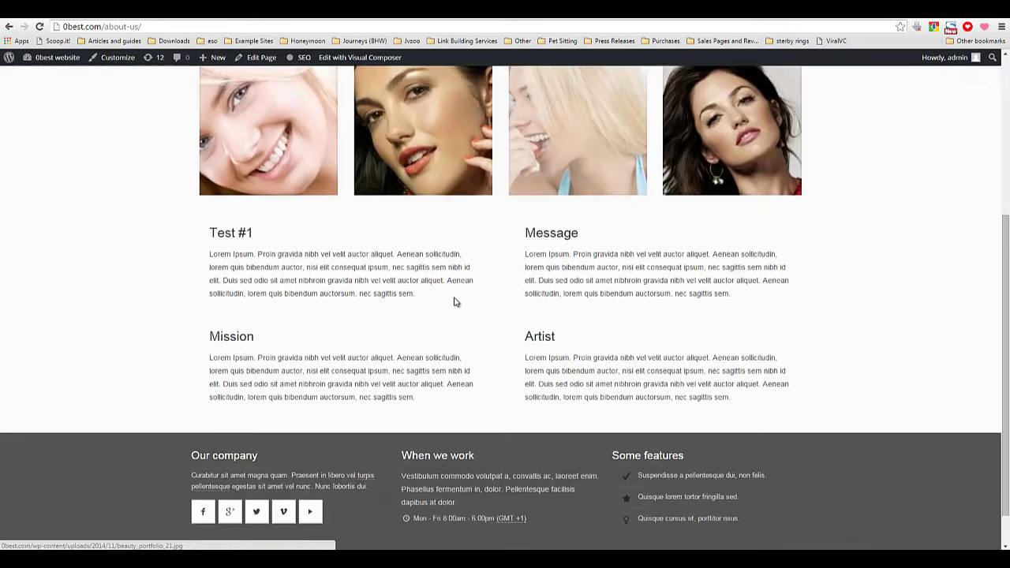
{"action": "left_click_drag", "start_coordinate": [205, 236], "coordinate": [300, 233]}
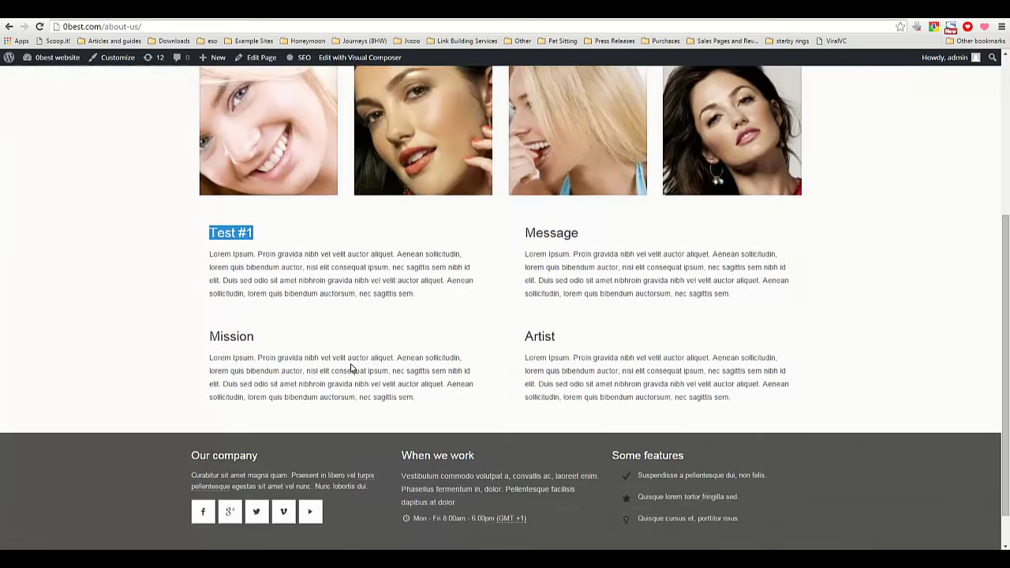
{"action": "scroll", "coordinate": [352, 368], "scroll_direction": "up", "scroll_amount": 5}
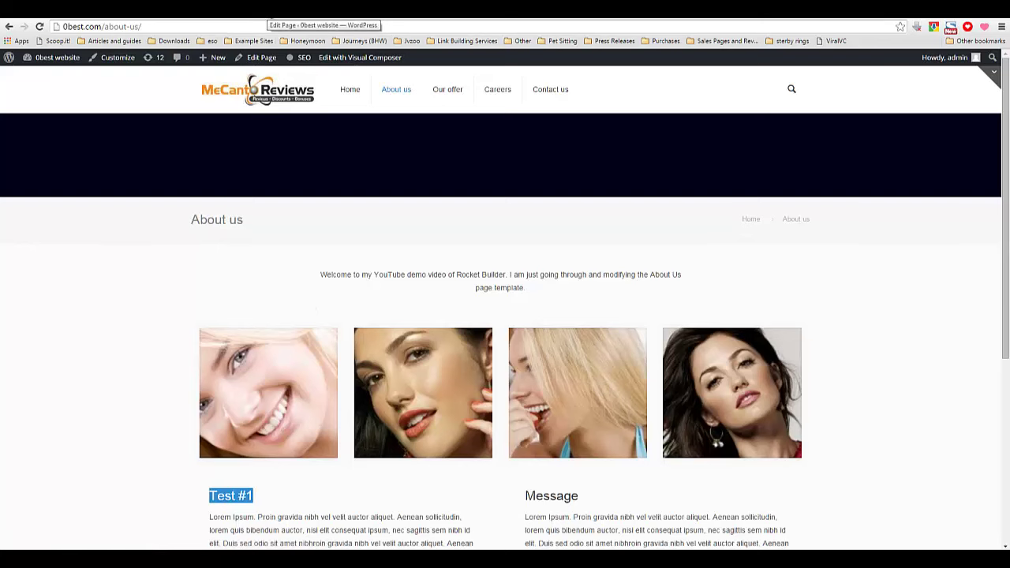
Switch back to the page editor and start a new page titled "Test Page".
{"action": "left_click", "coordinate": [273, 11]}
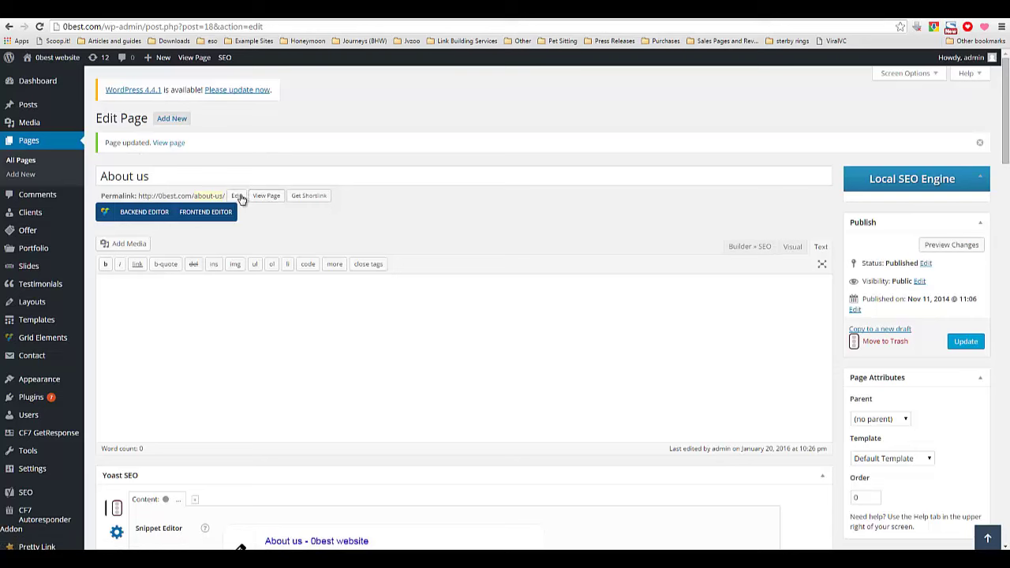
{"action": "left_click", "coordinate": [24, 176]}
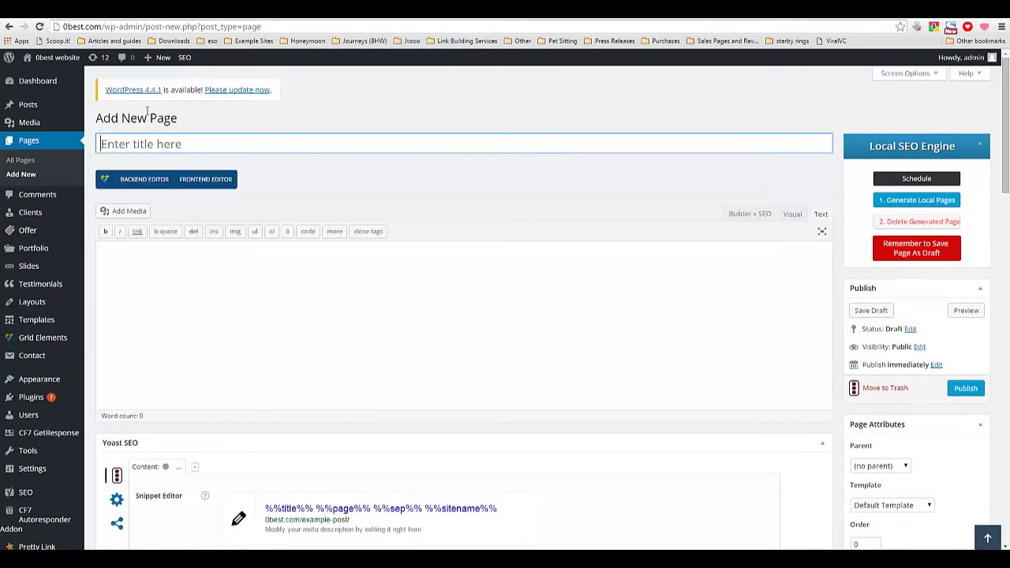
{"action": "type", "text": "st Page"}
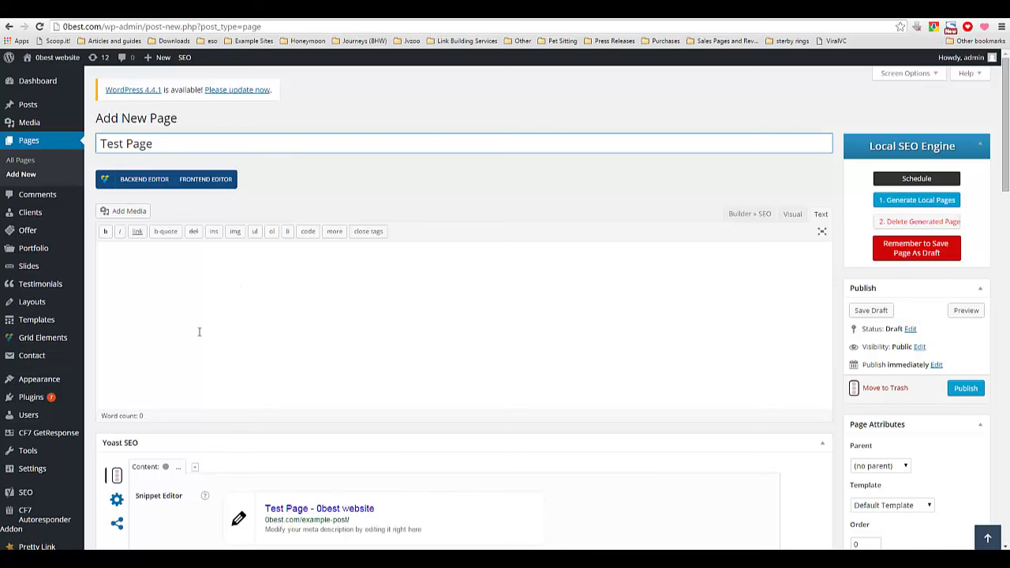
Examine the new page's Page Options, covering the Layout, Media, Options, SEO and Custom CSS settings.
{"action": "scroll", "coordinate": [199, 332], "scroll_direction": "down", "scroll_amount": 1}
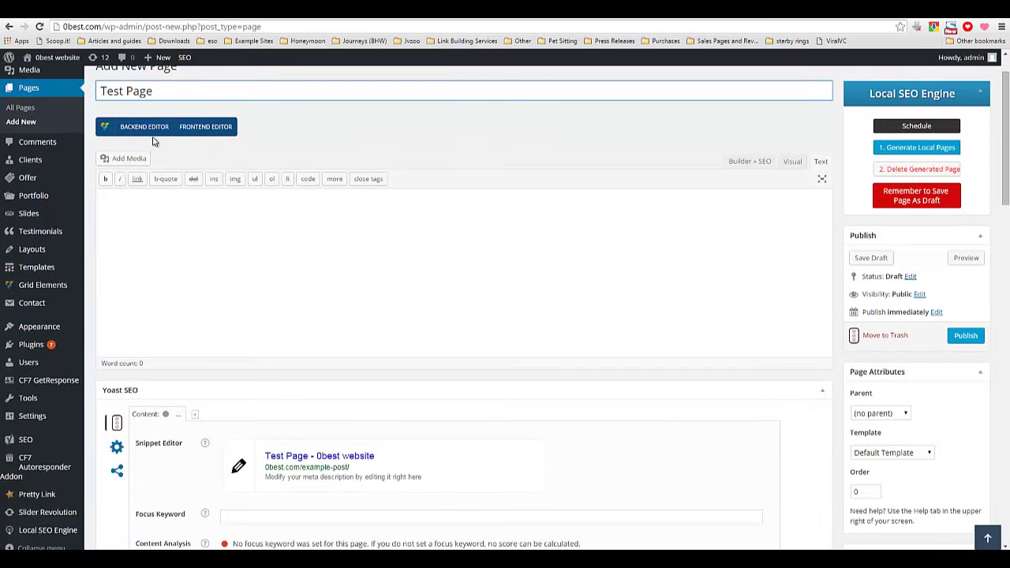
{"action": "scroll", "coordinate": [208, 258], "scroll_direction": "down", "scroll_amount": 7}
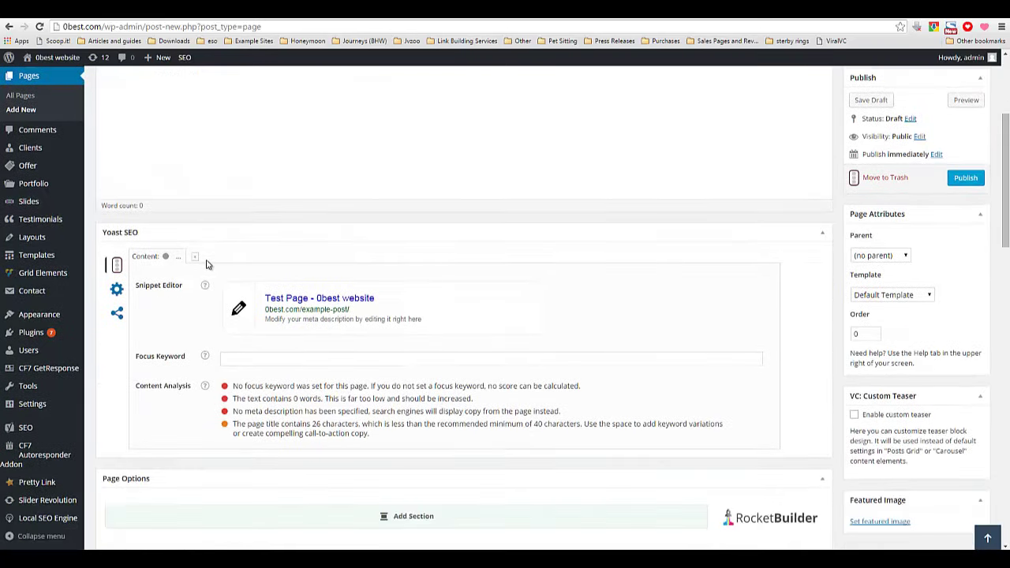
{"action": "scroll", "coordinate": [203, 266], "scroll_direction": "down", "scroll_amount": 2}
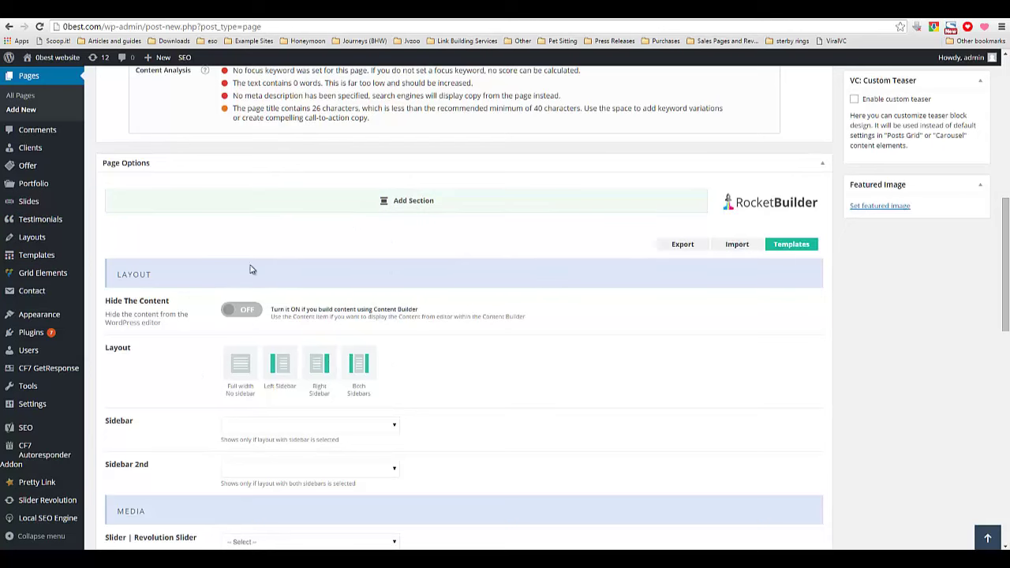
{"action": "scroll", "coordinate": [334, 317], "scroll_direction": "down", "scroll_amount": 1}
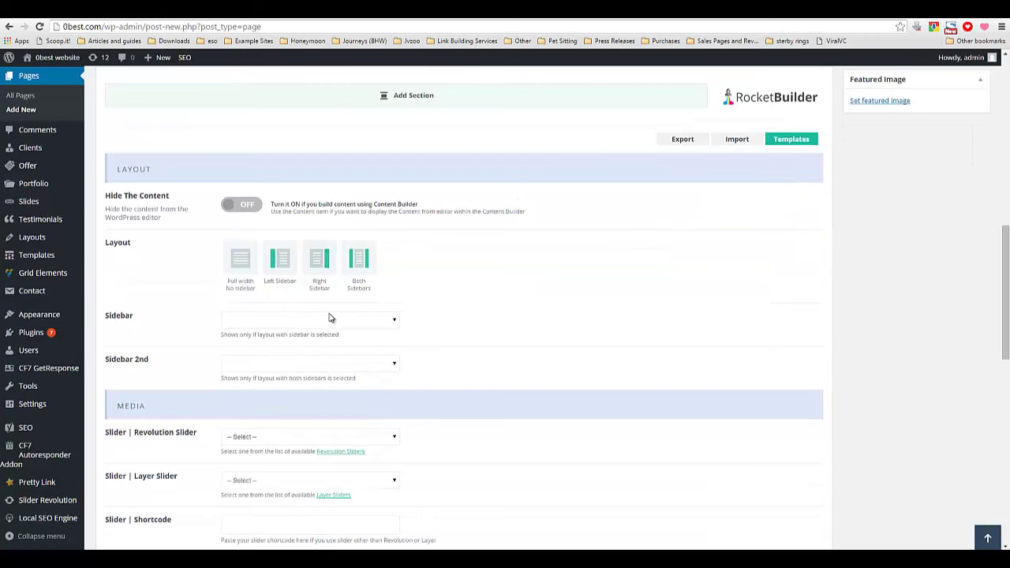
{"action": "scroll", "coordinate": [164, 317], "scroll_direction": "down", "scroll_amount": 1}
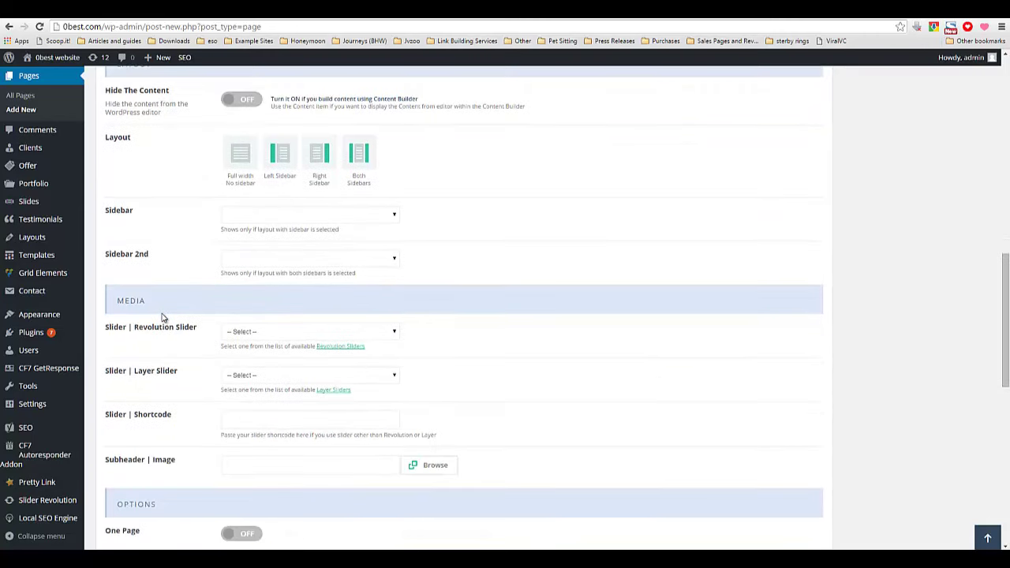
{"action": "scroll", "coordinate": [165, 320], "scroll_direction": "down", "scroll_amount": 3}
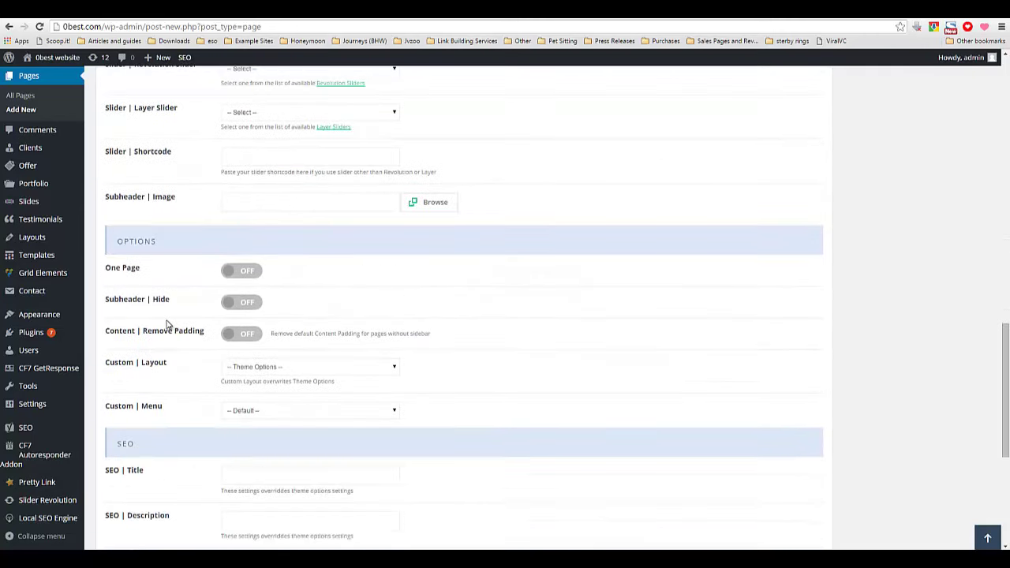
{"action": "scroll", "coordinate": [166, 324], "scroll_direction": "down", "scroll_amount": 2}
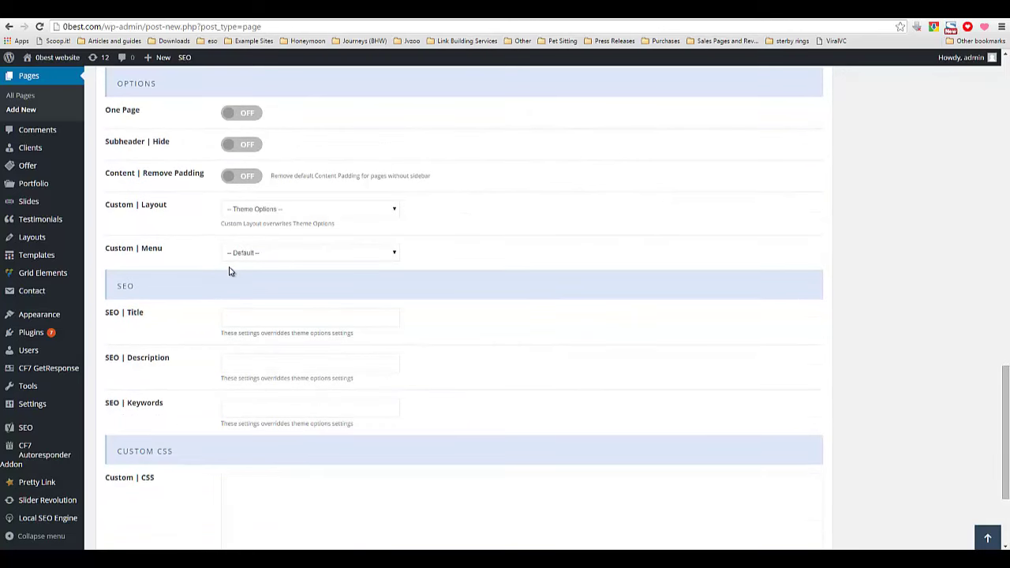
{"action": "scroll", "coordinate": [231, 272], "scroll_direction": "up", "scroll_amount": 1}
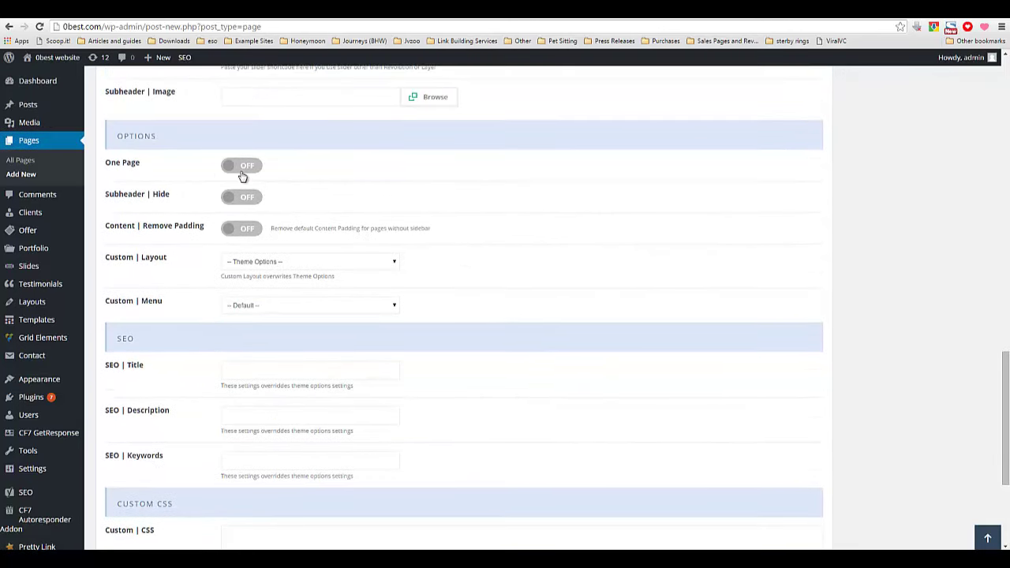
{"action": "scroll", "coordinate": [239, 240], "scroll_direction": "up", "scroll_amount": 2}
{"action": "scroll", "coordinate": [234, 250], "scroll_direction": "up", "scroll_amount": 2}
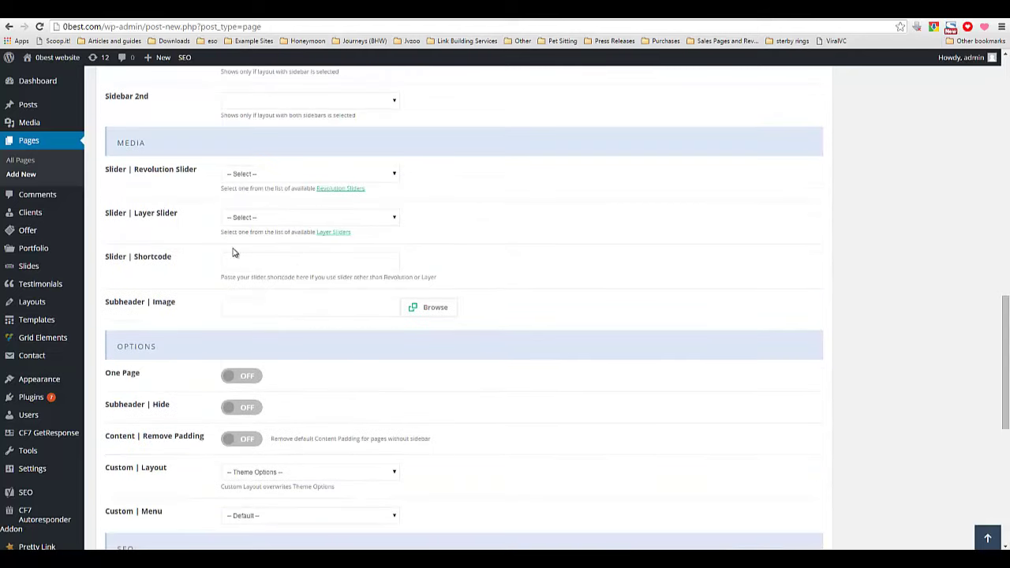
Check the available Revolution and Layer sliders and set the page's Revolution Slider to Home Beauty.
{"action": "left_click", "coordinate": [256, 176]}
{"action": "left_click", "coordinate": [256, 175]}
{"action": "left_click", "coordinate": [244, 219]}
{"action": "left_click", "coordinate": [244, 219]}
{"action": "left_click", "coordinate": [254, 177]}
{"action": "left_click", "coordinate": [254, 194]}
{"action": "scroll", "coordinate": [166, 301], "scroll_direction": "up", "scroll_amount": 1}
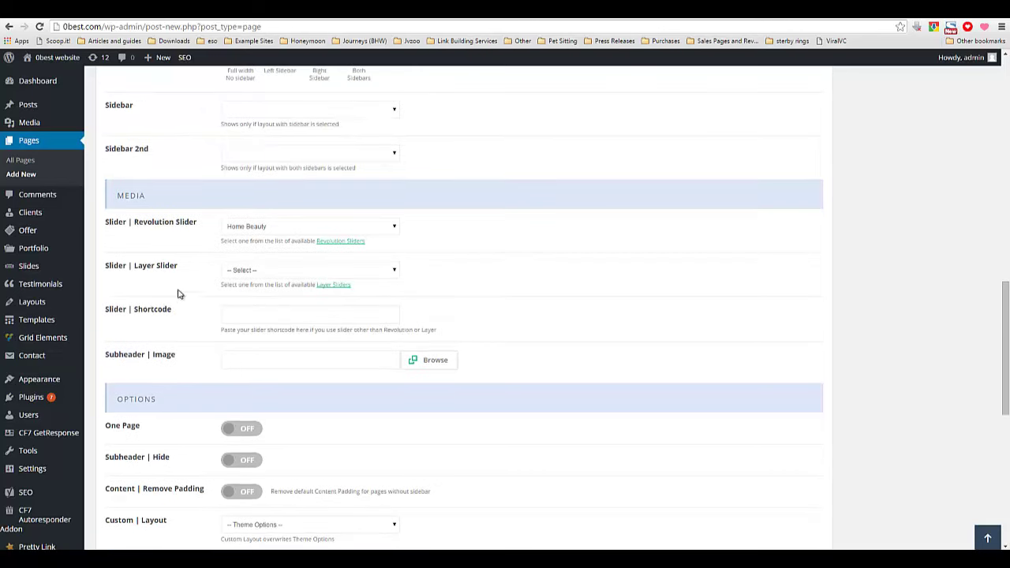
Set the page layout to Full width No sidebar.
{"action": "scroll", "coordinate": [209, 292], "scroll_direction": "up", "scroll_amount": 2}
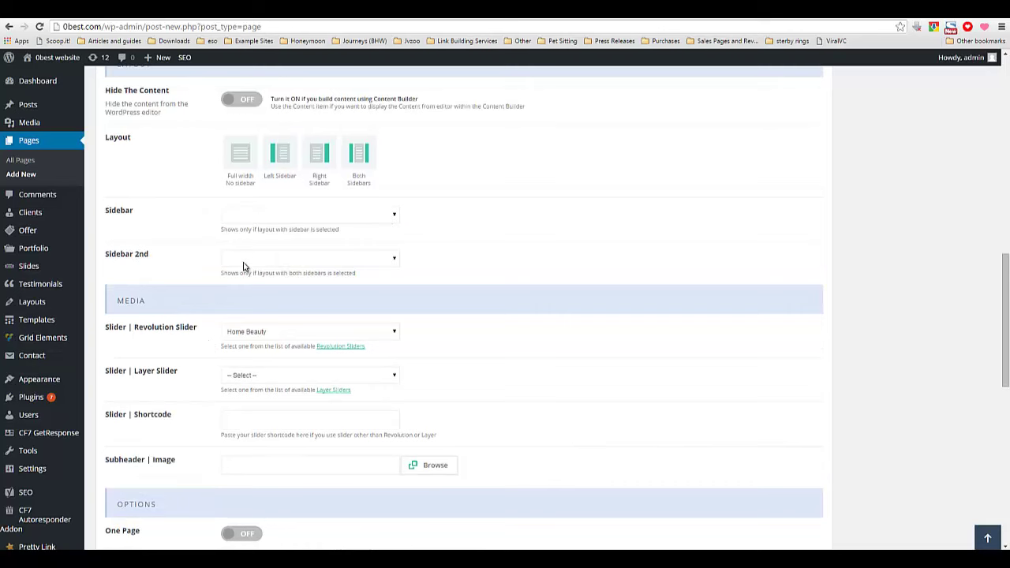
{"action": "scroll", "coordinate": [149, 247], "scroll_direction": "up", "scroll_amount": 1}
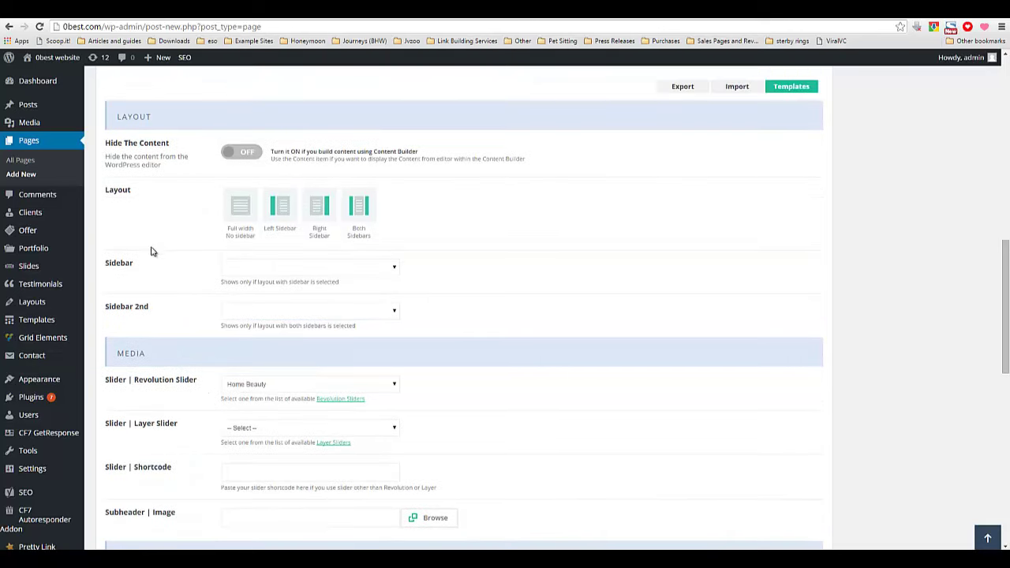
{"action": "left_click", "coordinate": [245, 220]}
{"action": "left_click", "coordinate": [632, 172]}
{"action": "scroll", "coordinate": [360, 268], "scroll_direction": "up", "scroll_amount": 1}
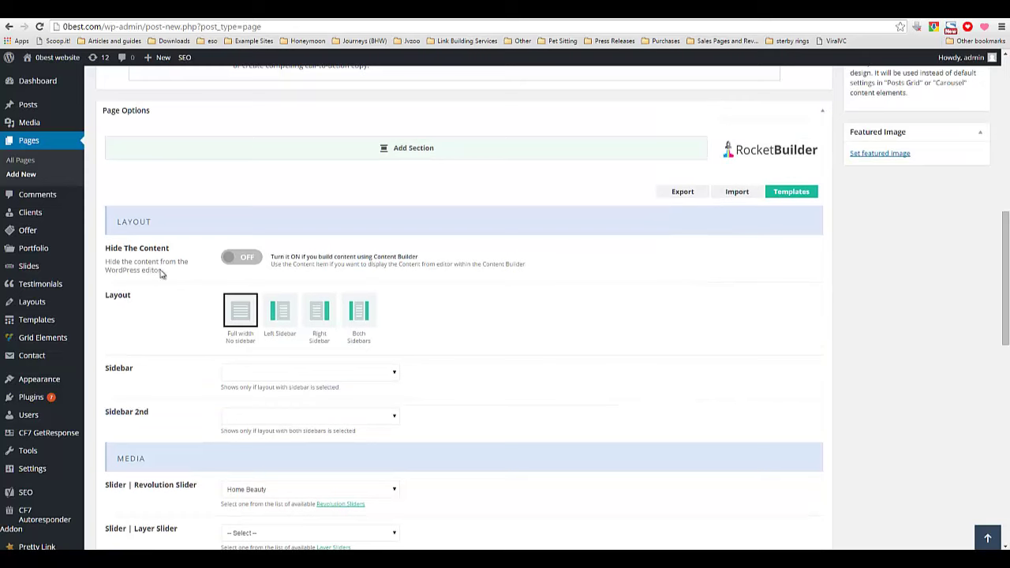
Turn on Hide The Content for the page and switch it back off.
{"action": "left_click", "coordinate": [239, 258]}
{"action": "scroll", "coordinate": [163, 320], "scroll_direction": "up", "scroll_amount": 4}
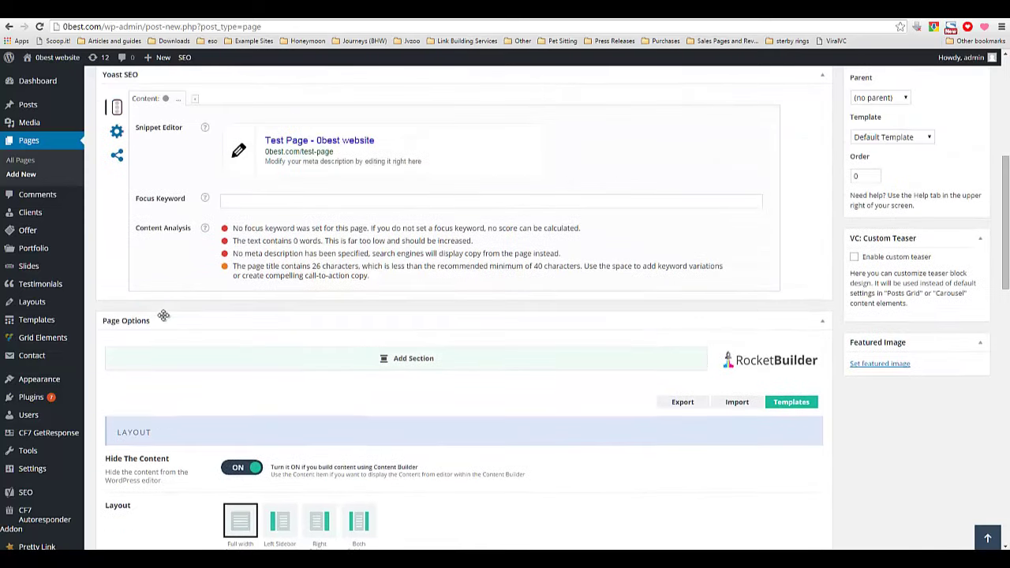
{"action": "scroll", "coordinate": [167, 329], "scroll_direction": "down", "scroll_amount": 1}
{"action": "scroll", "coordinate": [167, 330], "scroll_direction": "down", "scroll_amount": 2}
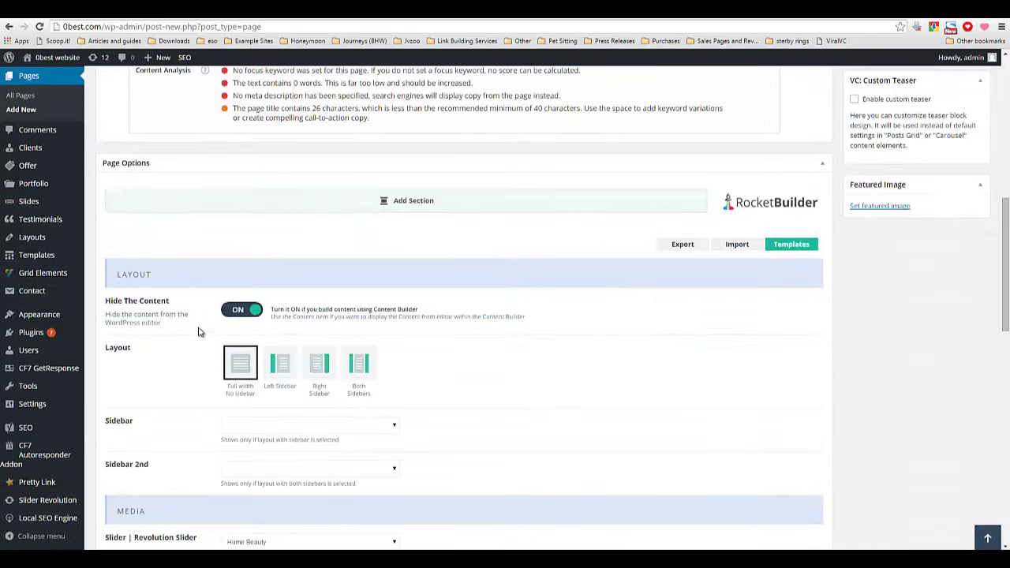
{"action": "left_click", "coordinate": [236, 309]}
Save Test Page as a draft and preview it from the Home Beauty slider down to the footer.
{"action": "scroll", "coordinate": [436, 351], "scroll_direction": "up", "scroll_amount": 2}
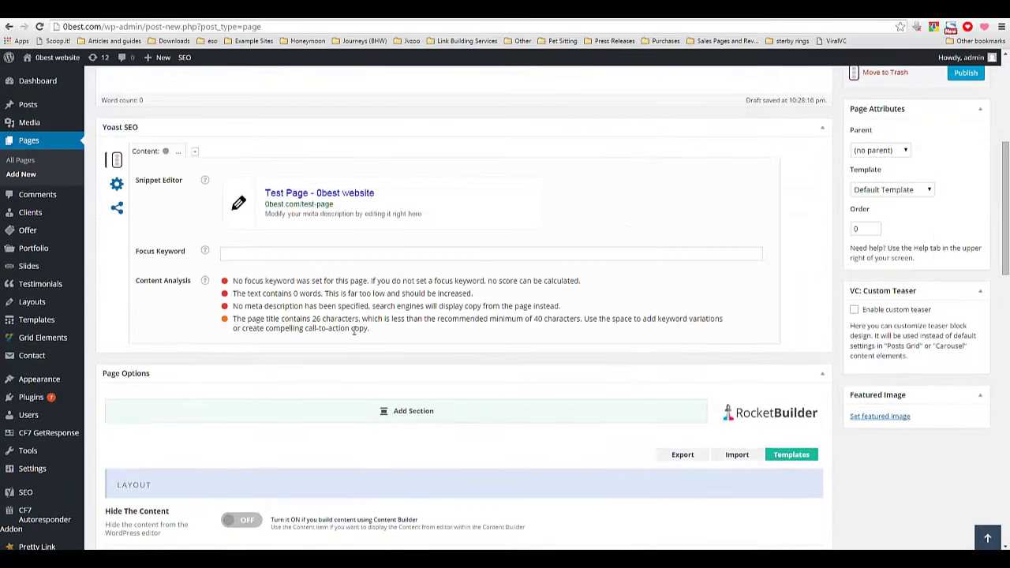
{"action": "scroll", "coordinate": [356, 330], "scroll_direction": "up", "scroll_amount": 3}
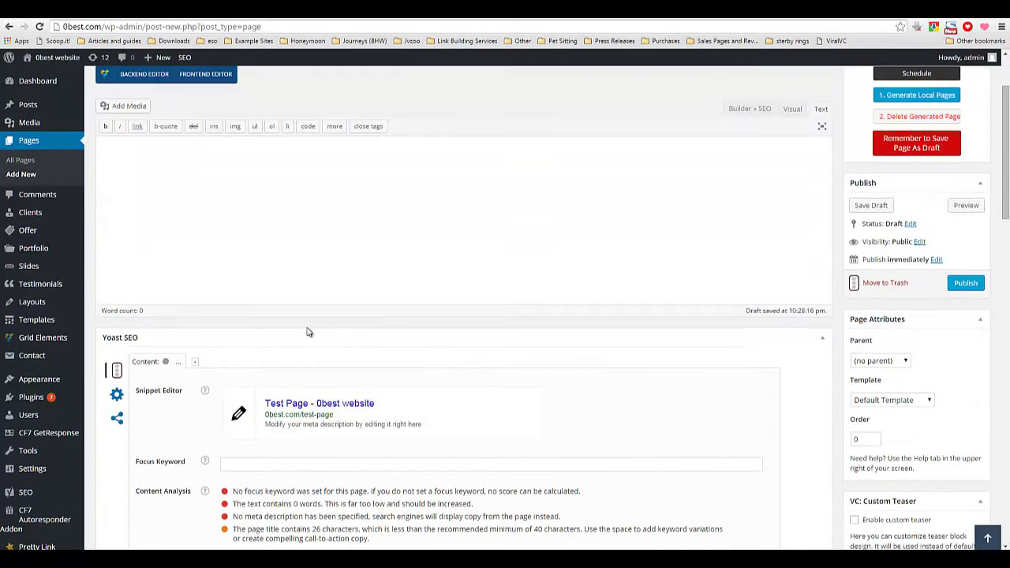
{"action": "left_click", "coordinate": [877, 207]}
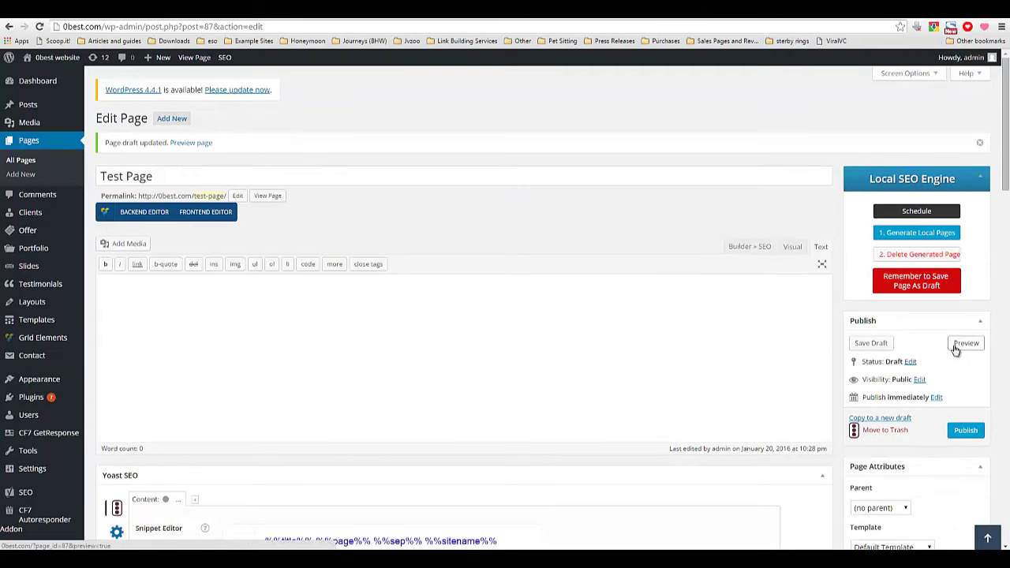
{"action": "left_click", "coordinate": [963, 345]}
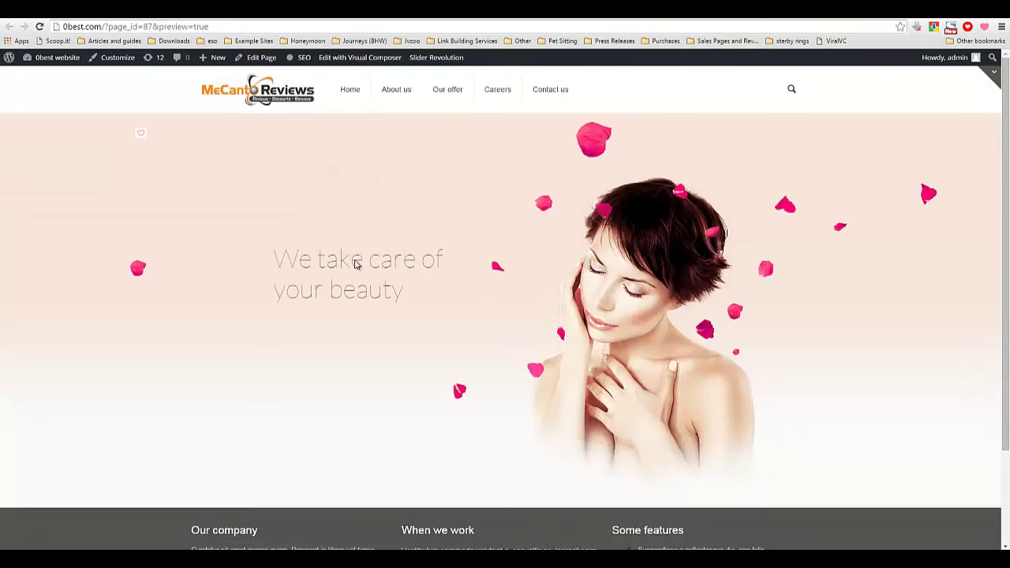
{"action": "scroll", "coordinate": [456, 392], "scroll_direction": "down", "scroll_amount": 2}
{"action": "scroll", "coordinate": [455, 393], "scroll_direction": "up", "scroll_amount": 2}
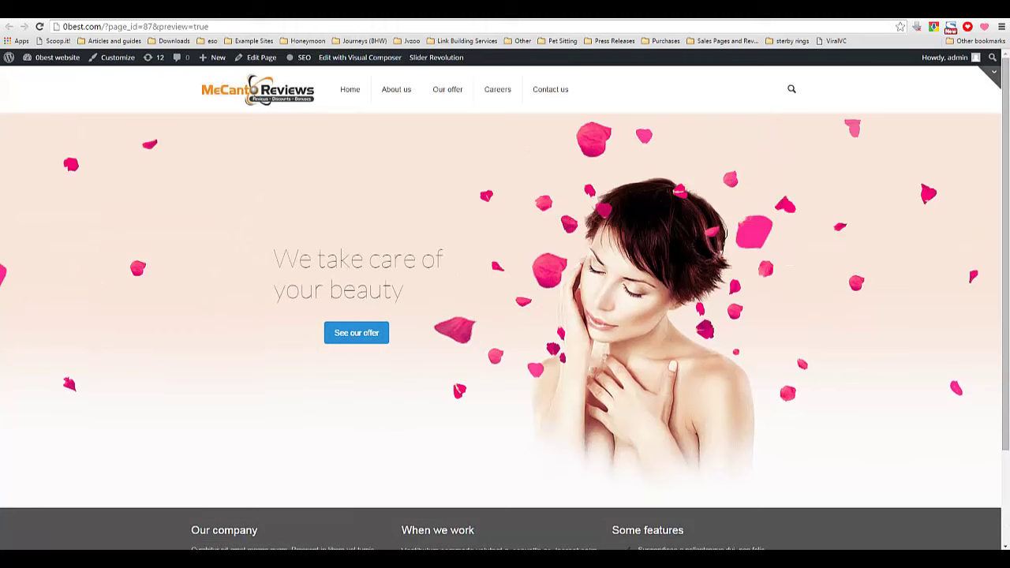
Return to the Test Page edit screen and look over its content, Yoast SEO and Page Options areas.
{"action": "left_click", "coordinate": [245, 9]}
{"action": "scroll", "coordinate": [399, 166], "scroll_direction": "down", "scroll_amount": 5}
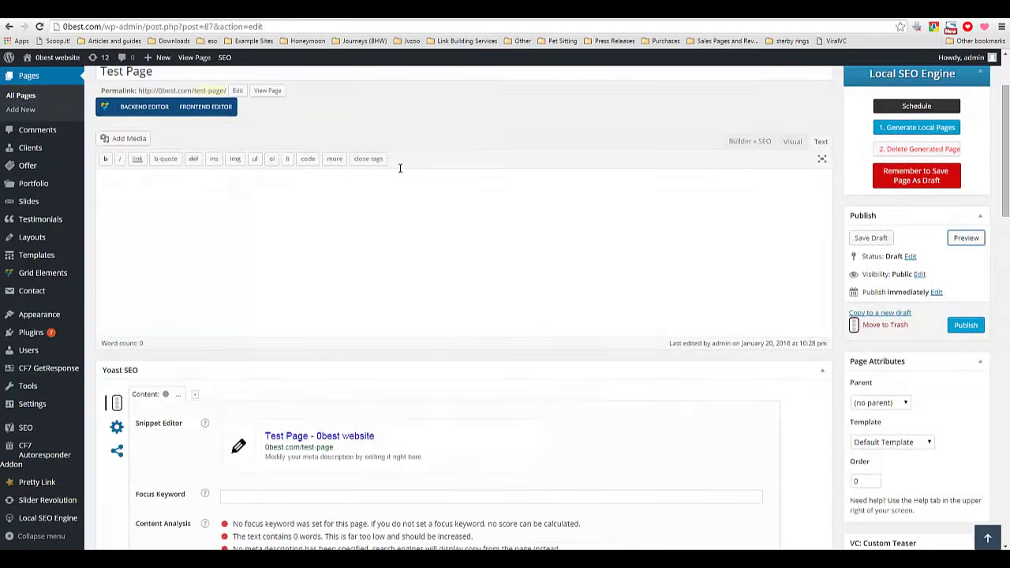
{"action": "scroll", "coordinate": [383, 206], "scroll_direction": "down", "scroll_amount": 8}
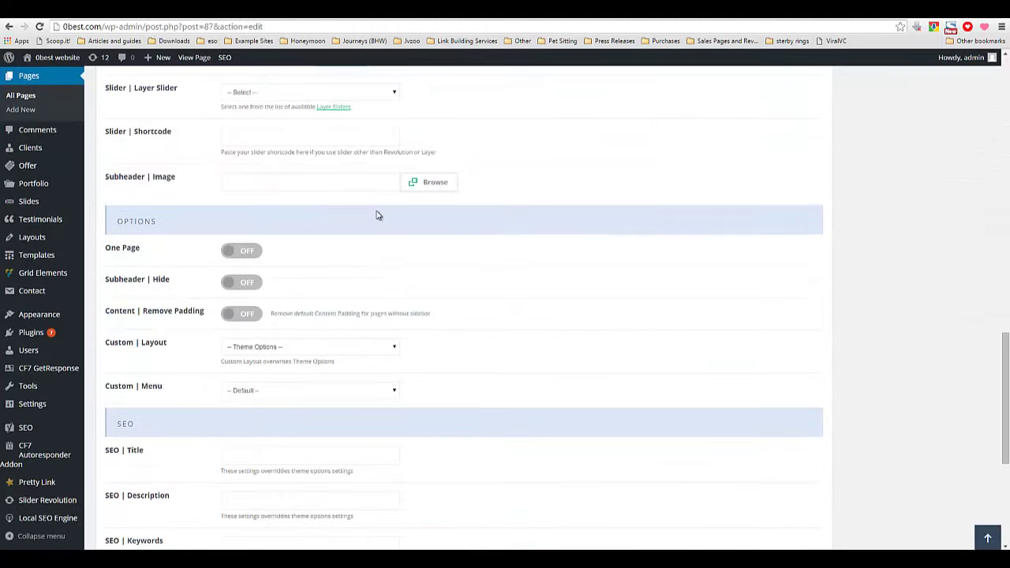
{"action": "scroll", "coordinate": [377, 214], "scroll_direction": "down", "scroll_amount": 3}
{"action": "key", "text": "Home"}
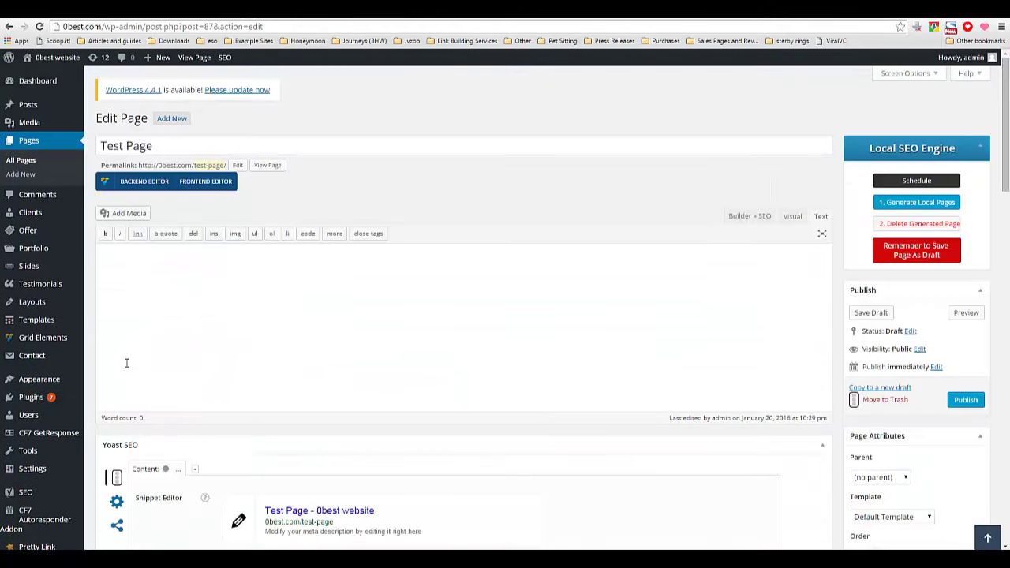
{"action": "scroll", "coordinate": [130, 382], "scroll_direction": "down", "scroll_amount": 3}
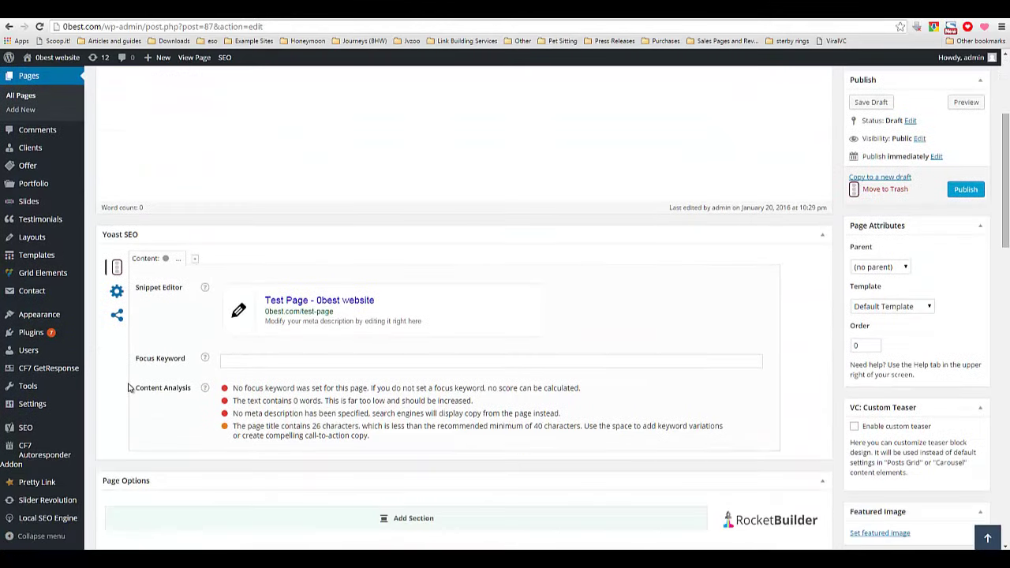
{"action": "mouse_move", "coordinate": [57, 508]}
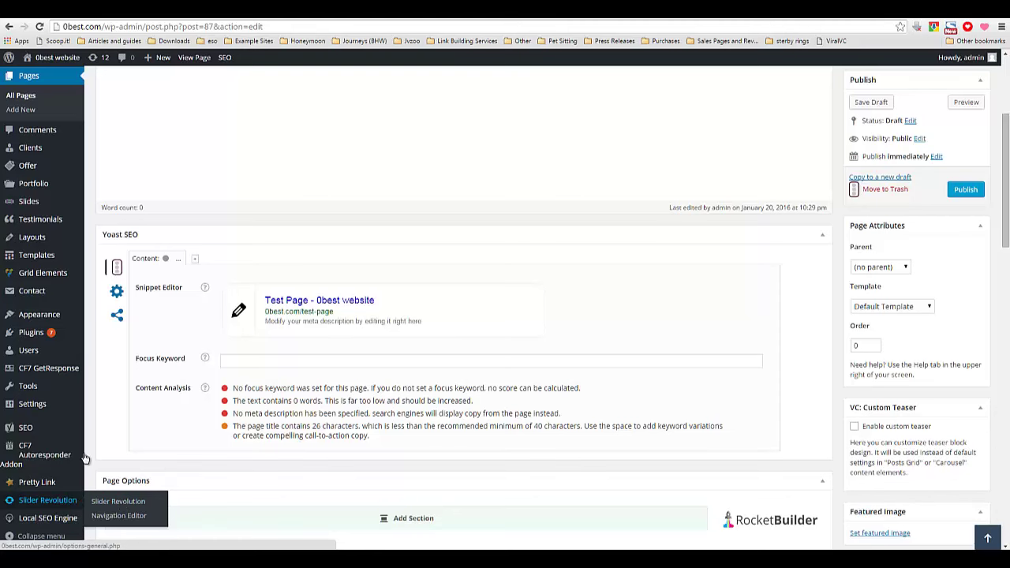
{"action": "scroll", "coordinate": [187, 400], "scroll_direction": "up", "scroll_amount": 2}
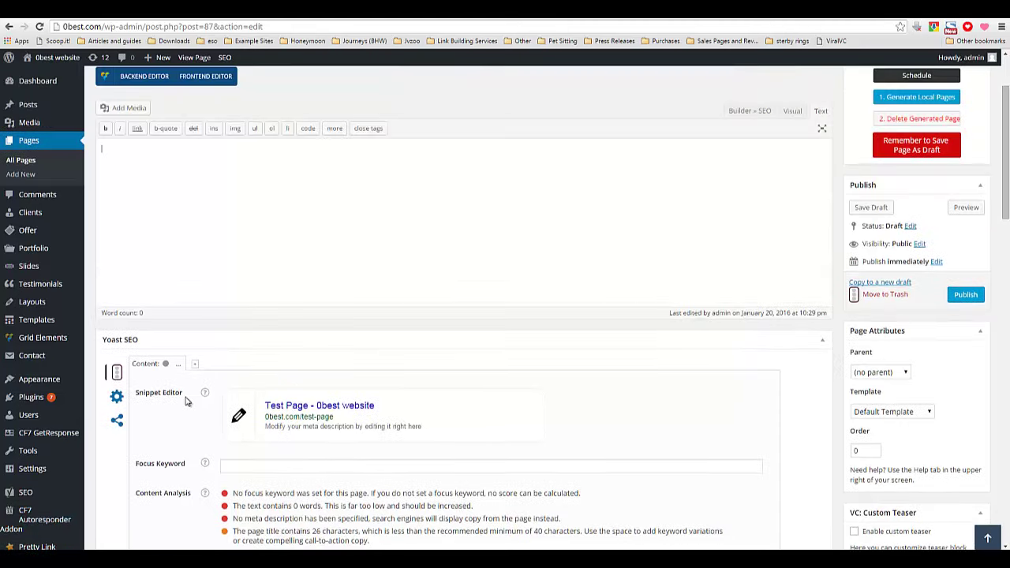
Clear the page's Revolution Slider choice in the Media options by setting it to -- Select --.
{"action": "scroll", "coordinate": [187, 400], "scroll_direction": "down", "scroll_amount": 6}
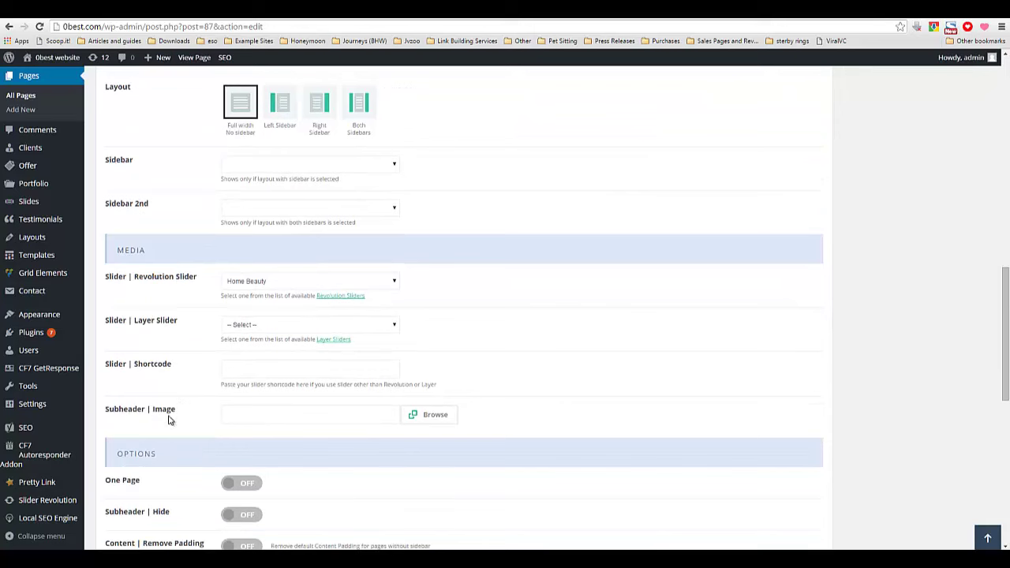
{"action": "left_click", "coordinate": [250, 286]}
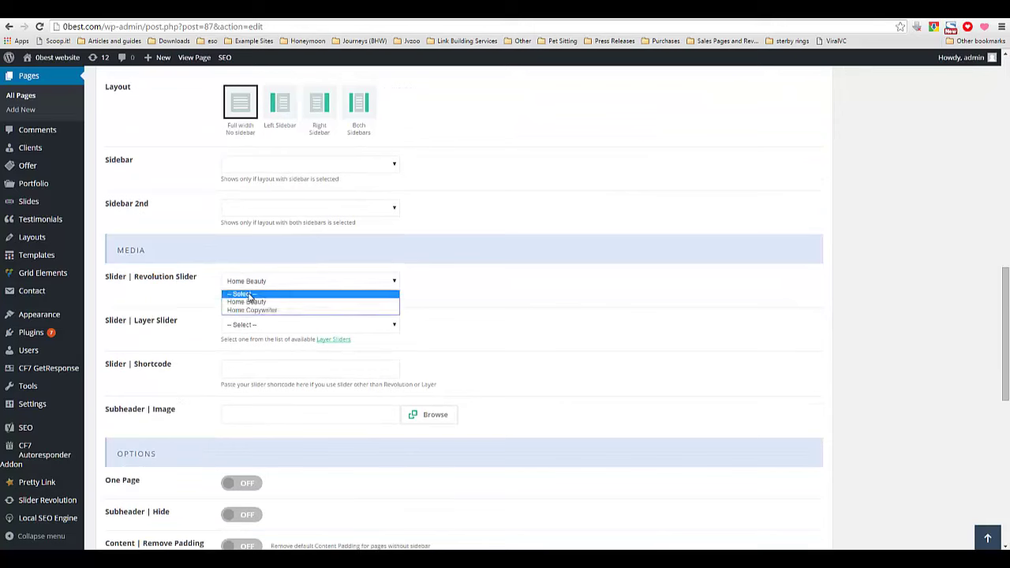
{"action": "left_click", "coordinate": [250, 293]}
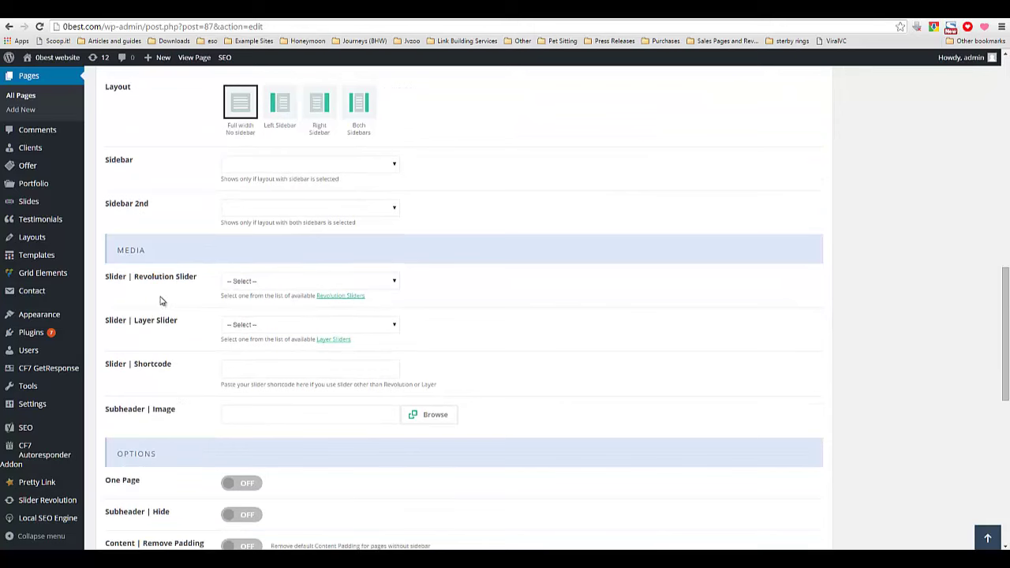
{"action": "left_click_drag", "start_coordinate": [194, 277], "coordinate": [105, 86]}
{"action": "double_click", "coordinate": [119, 277]}
{"action": "left_click_drag", "start_coordinate": [122, 281], "coordinate": [196, 277]}
{"action": "left_click", "coordinate": [187, 277]}
Open Test Page in the frontend editor, close that editor and return to the page's edit screen.
{"action": "scroll", "coordinate": [155, 364], "scroll_direction": "up", "scroll_amount": 7}
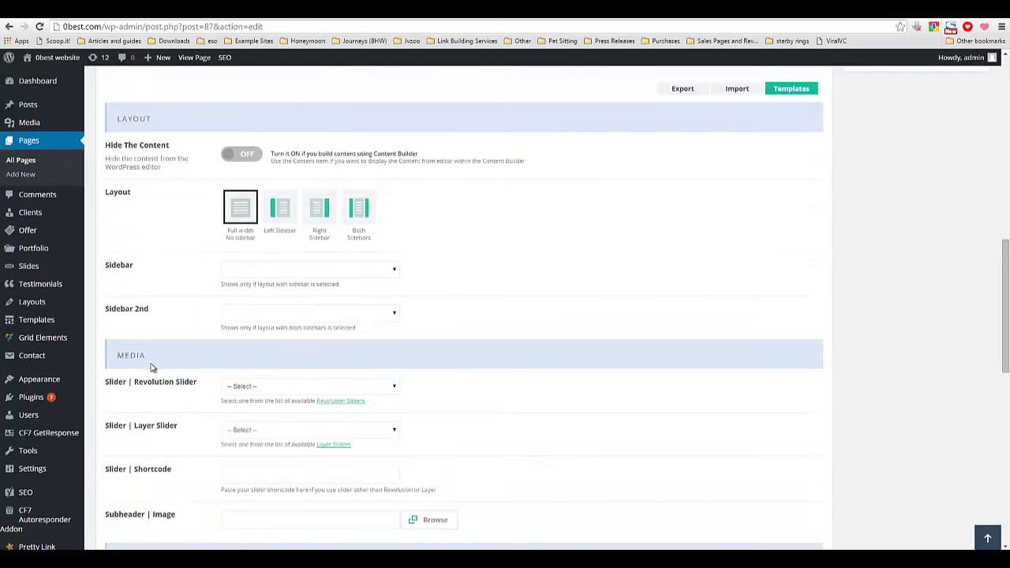
{"action": "scroll", "coordinate": [160, 368], "scroll_direction": "up", "scroll_amount": 2}
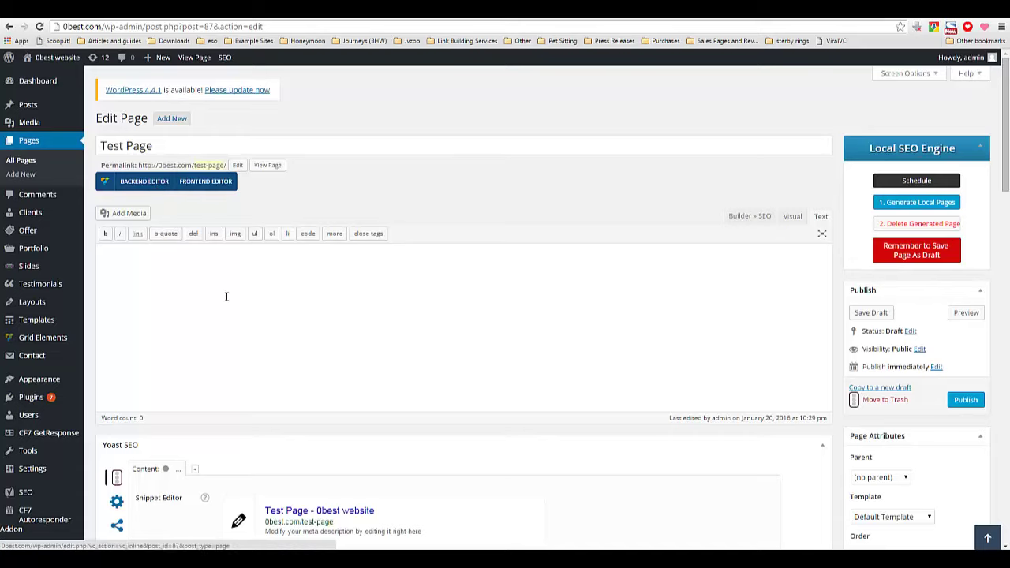
{"action": "scroll", "coordinate": [313, 381], "scroll_direction": "down", "scroll_amount": 7}
{"action": "scroll", "coordinate": [314, 380], "scroll_direction": "down", "scroll_amount": 3}
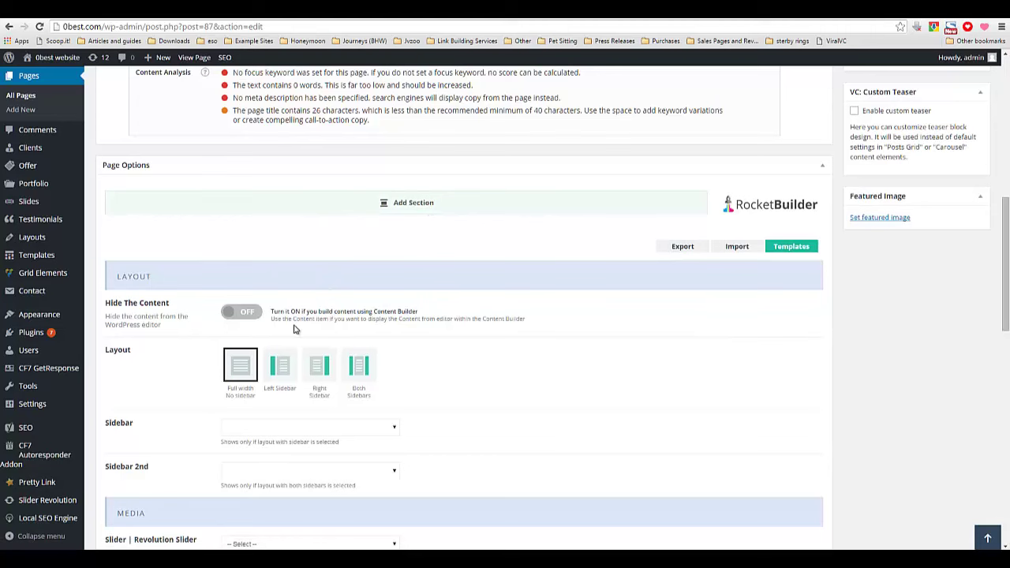
{"action": "scroll", "coordinate": [297, 328], "scroll_direction": "down", "scroll_amount": 3}
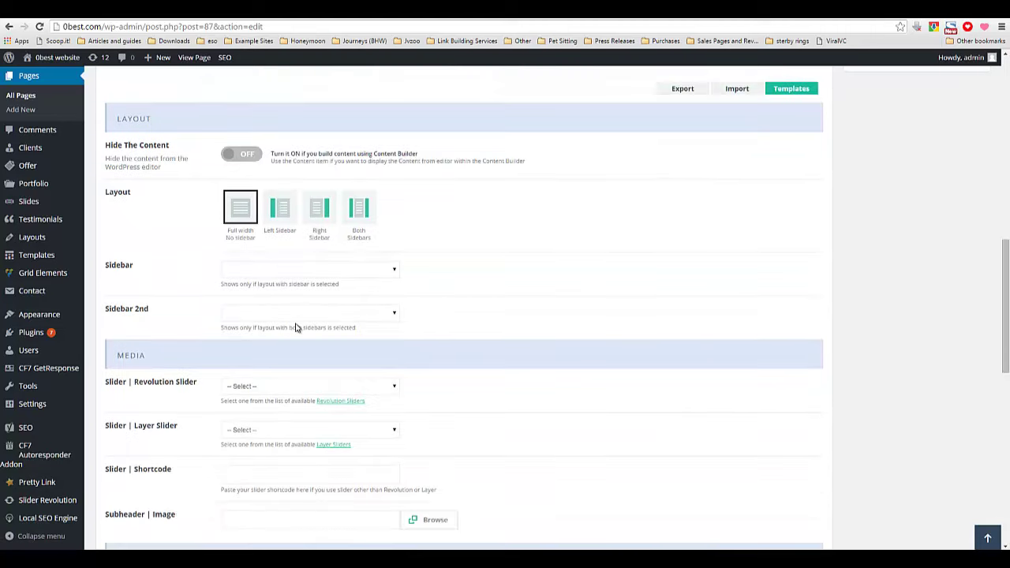
{"action": "scroll", "coordinate": [297, 327], "scroll_direction": "up", "scroll_amount": 15}
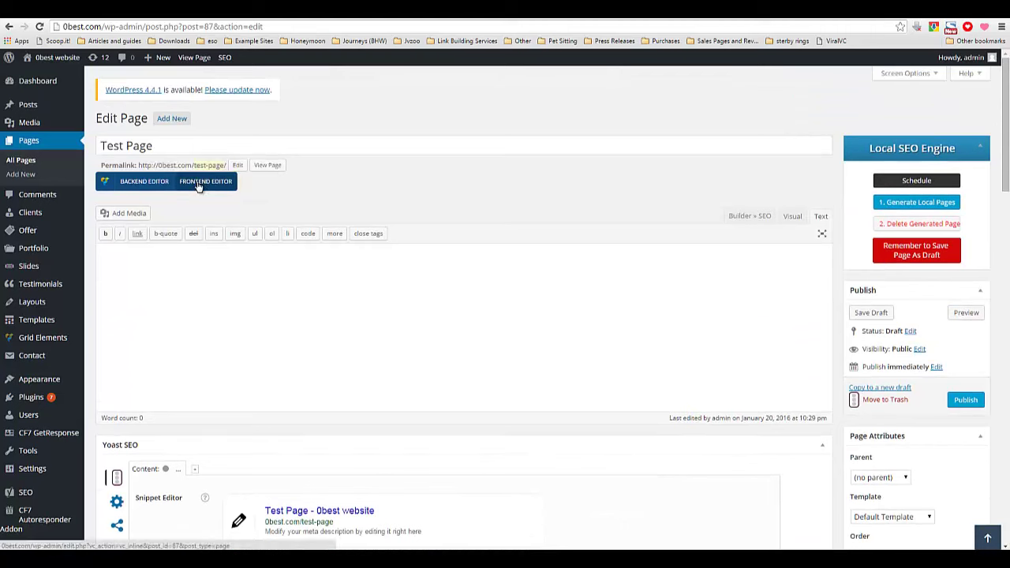
{"action": "left_click", "coordinate": [199, 183]}
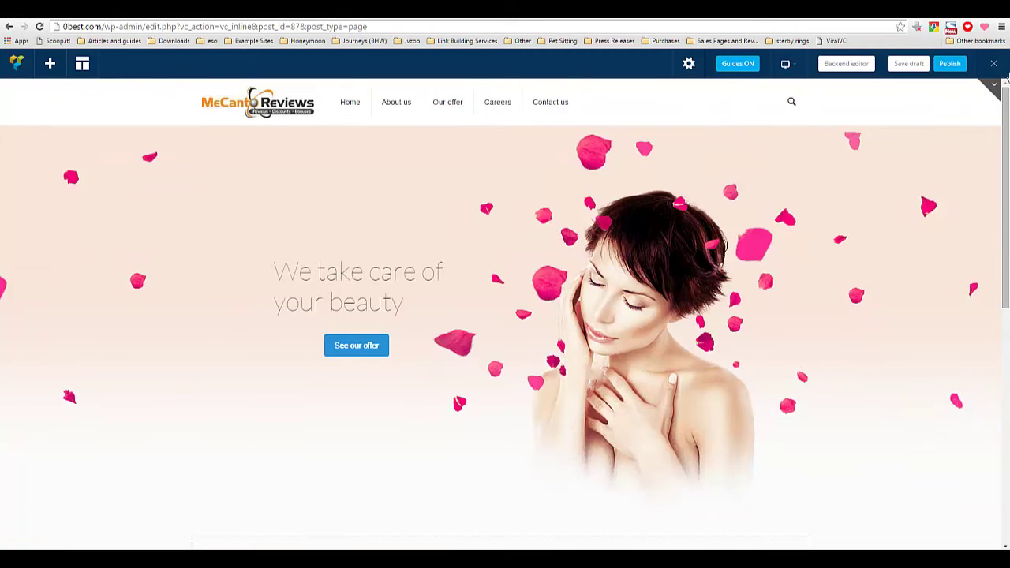
{"action": "left_click", "coordinate": [995, 65]}
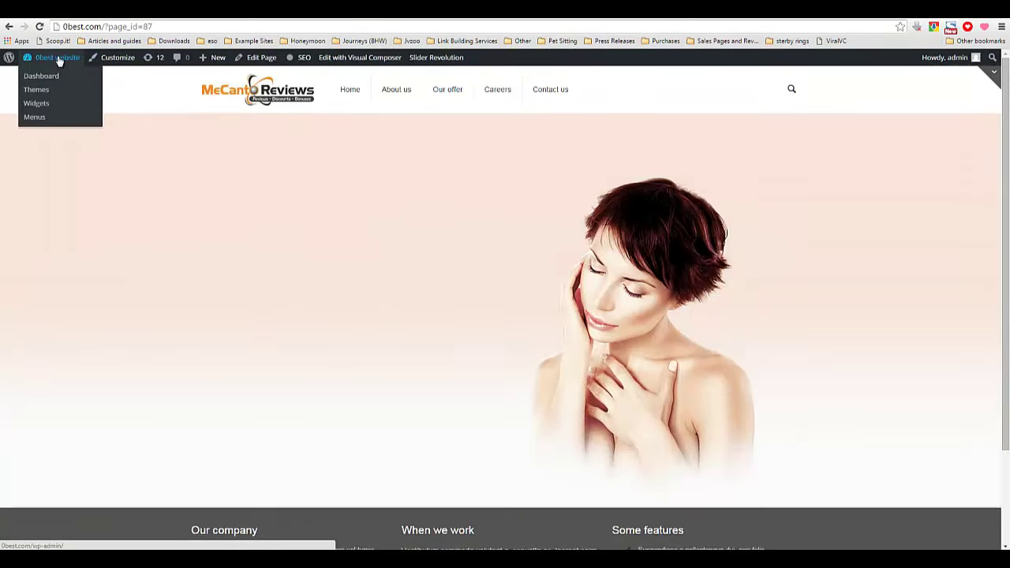
{"action": "left_click", "coordinate": [261, 60]}
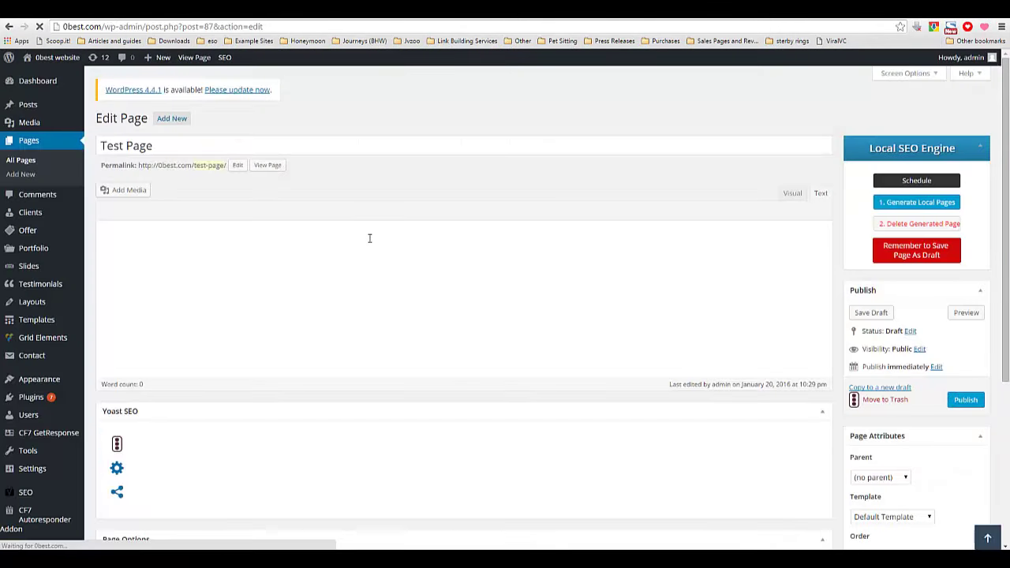
Reset the Revolution Slider to -- Select -- and save Test Page as a draft.
{"action": "scroll", "coordinate": [338, 335], "scroll_direction": "down", "scroll_amount": 1}
{"action": "scroll", "coordinate": [339, 350], "scroll_direction": "down", "scroll_amount": 8}
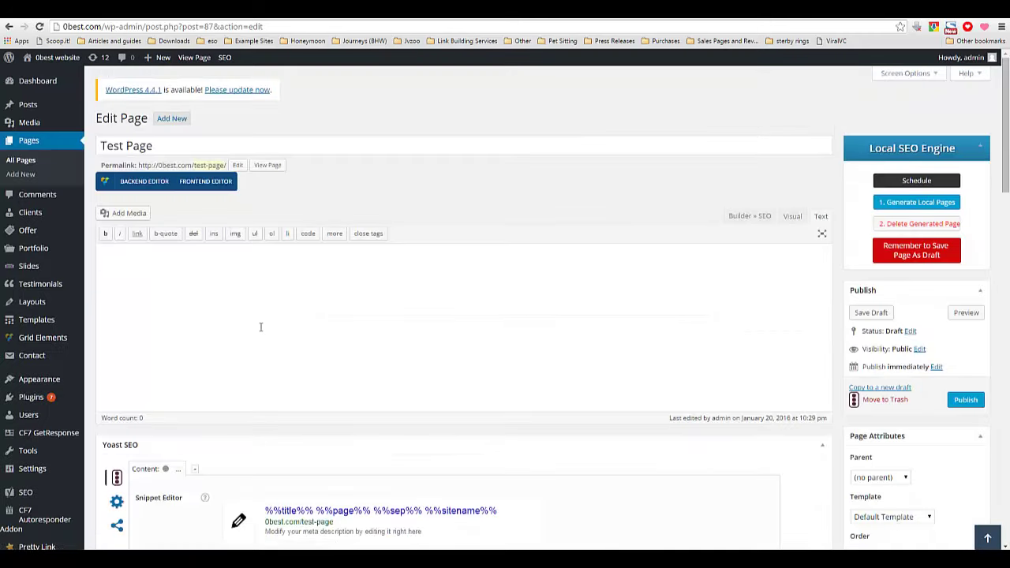
{"action": "scroll", "coordinate": [261, 326], "scroll_direction": "down", "scroll_amount": 10}
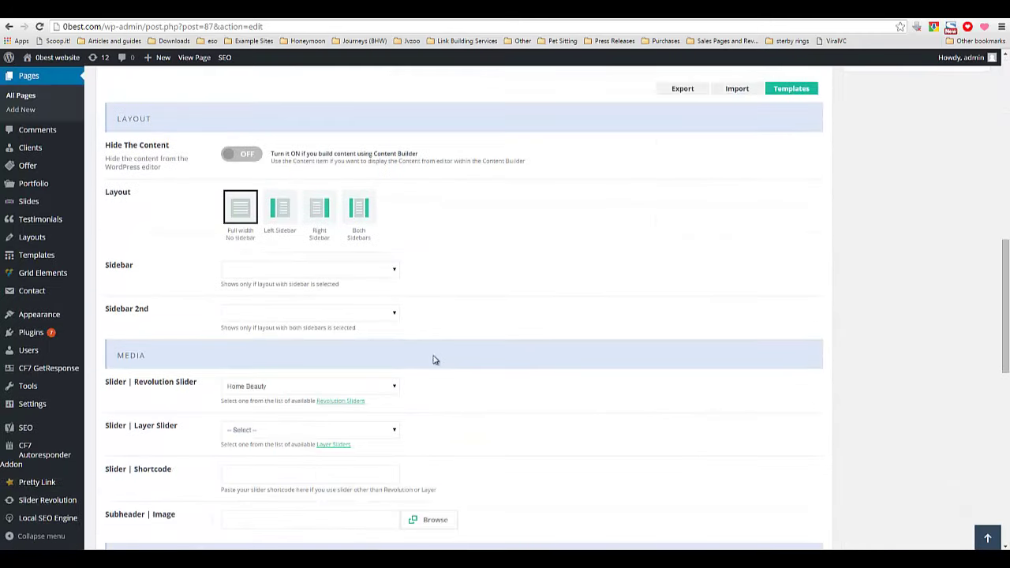
{"action": "scroll", "coordinate": [433, 359], "scroll_direction": "down", "scroll_amount": 2}
{"action": "left_click", "coordinate": [272, 285]}
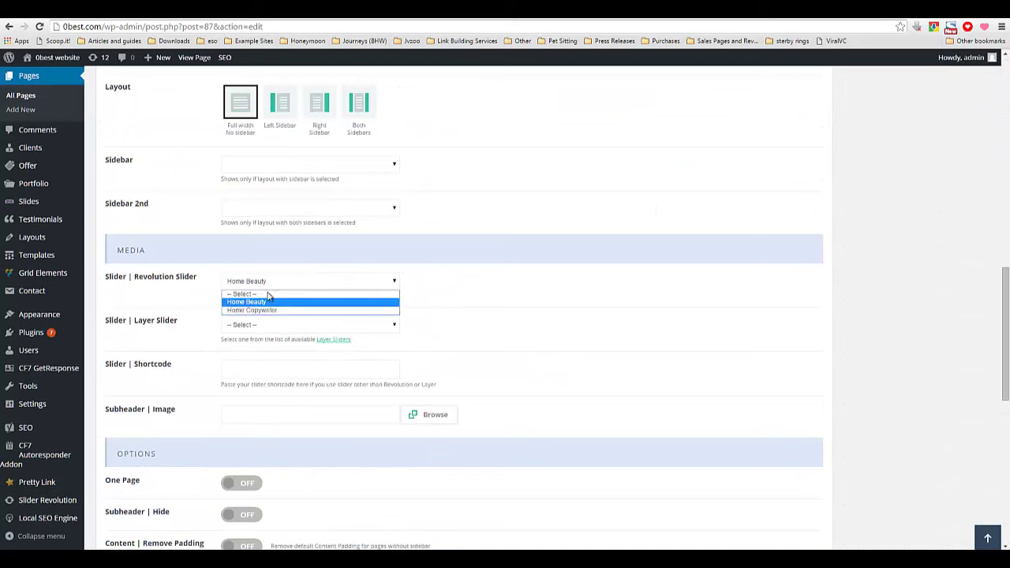
{"action": "left_click", "coordinate": [268, 293]}
{"action": "scroll", "coordinate": [838, 311], "scroll_direction": "down", "scroll_amount": 10}
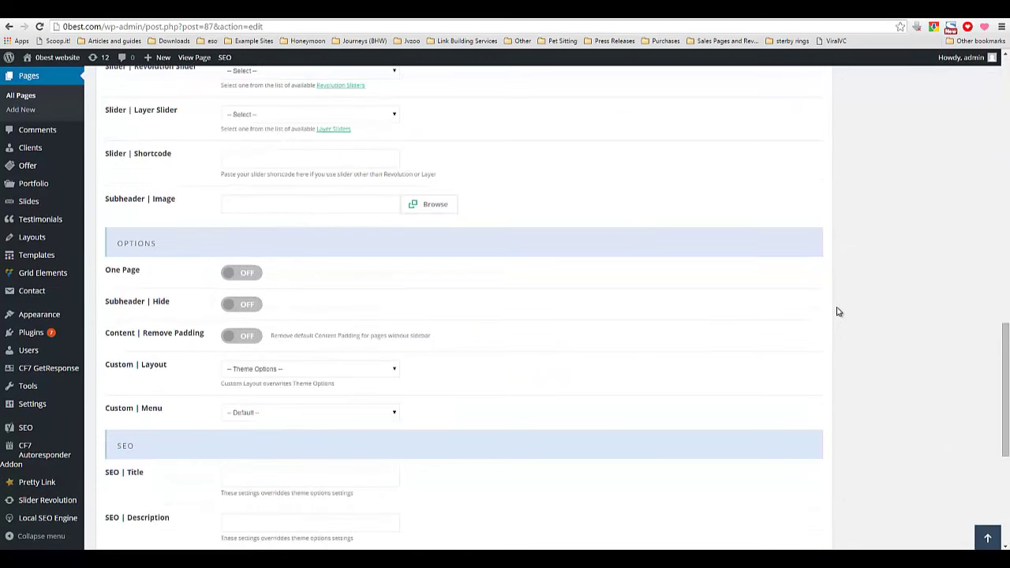
{"action": "scroll", "coordinate": [190, 438], "scroll_direction": "up", "scroll_amount": 15}
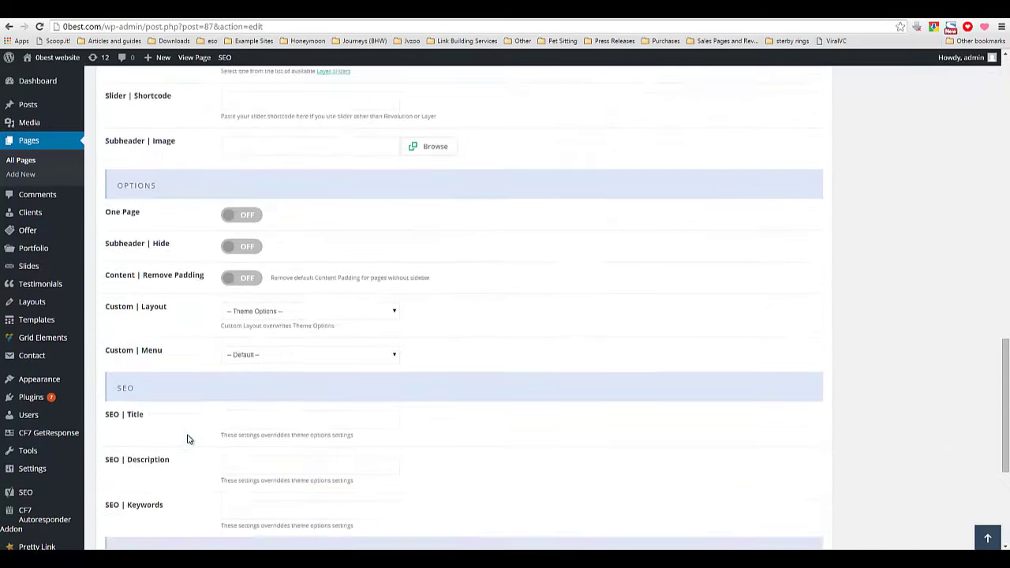
{"action": "scroll", "coordinate": [190, 438], "scroll_direction": "up", "scroll_amount": 5}
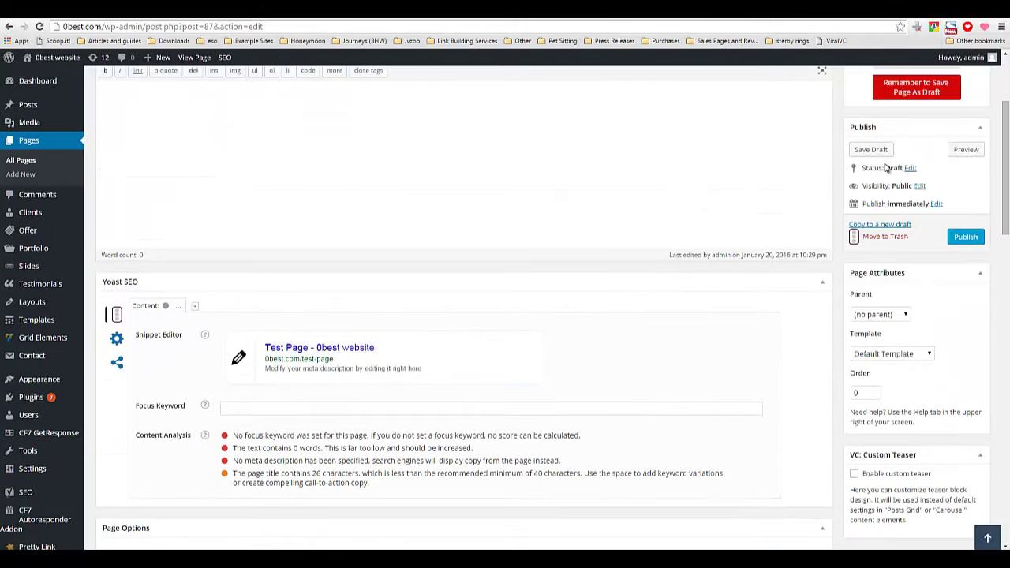
{"action": "left_click", "coordinate": [883, 151]}
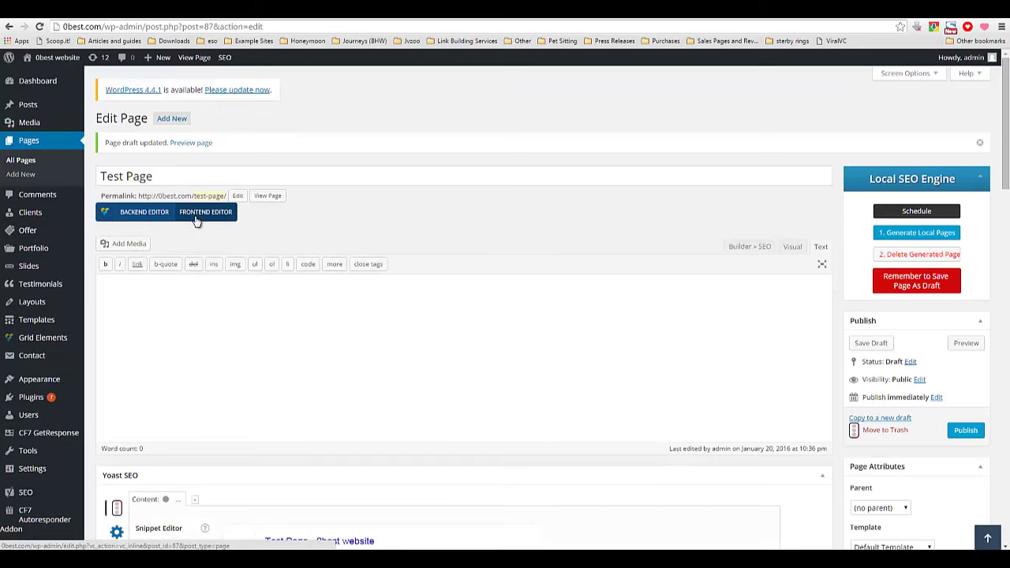
Open Test Page in the frontend editor and browse the default templates offered under More Layouts.
{"action": "left_click", "coordinate": [198, 220]}
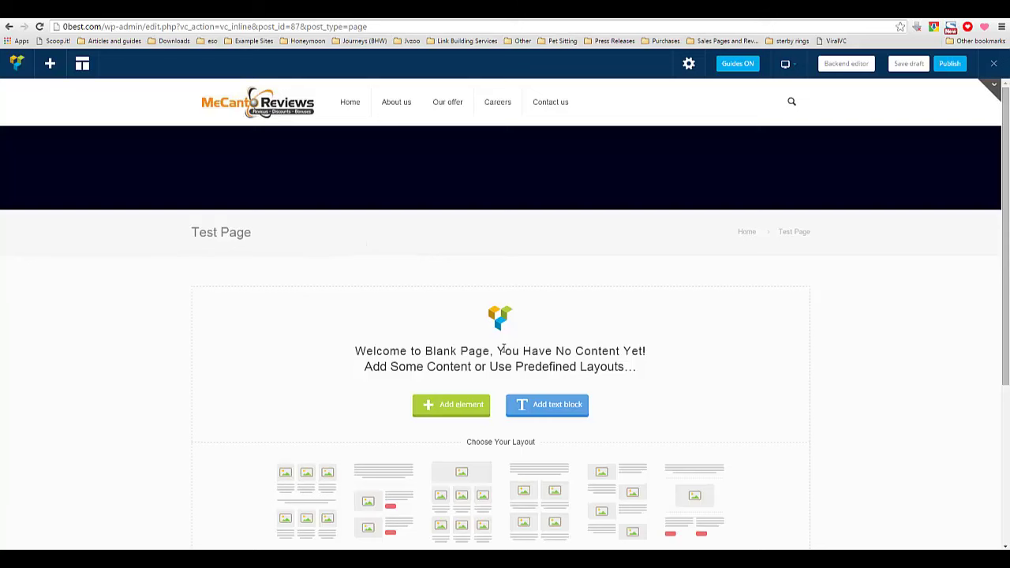
{"action": "scroll", "coordinate": [504, 349], "scroll_direction": "down", "scroll_amount": 2}
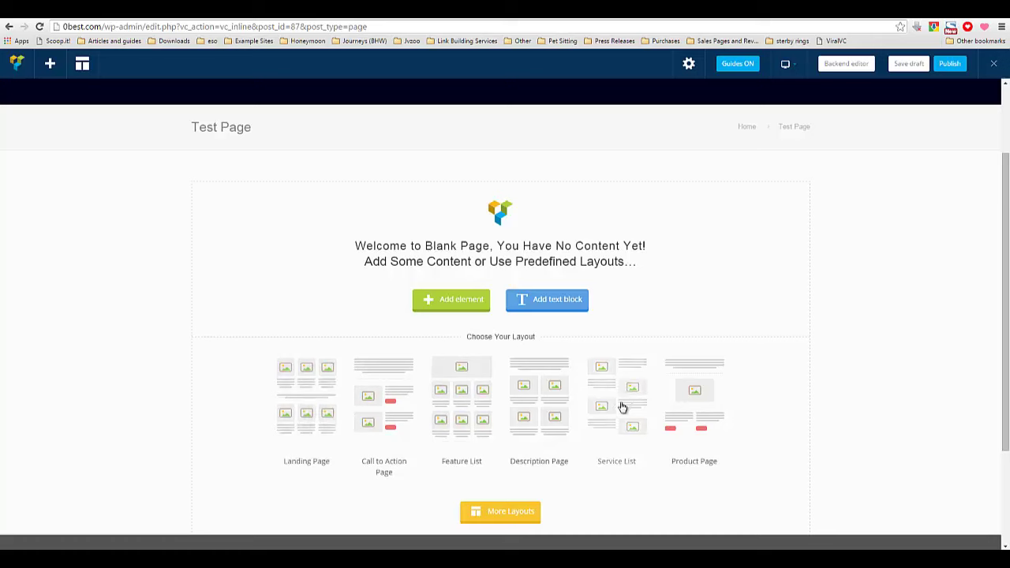
{"action": "left_click", "coordinate": [481, 511]}
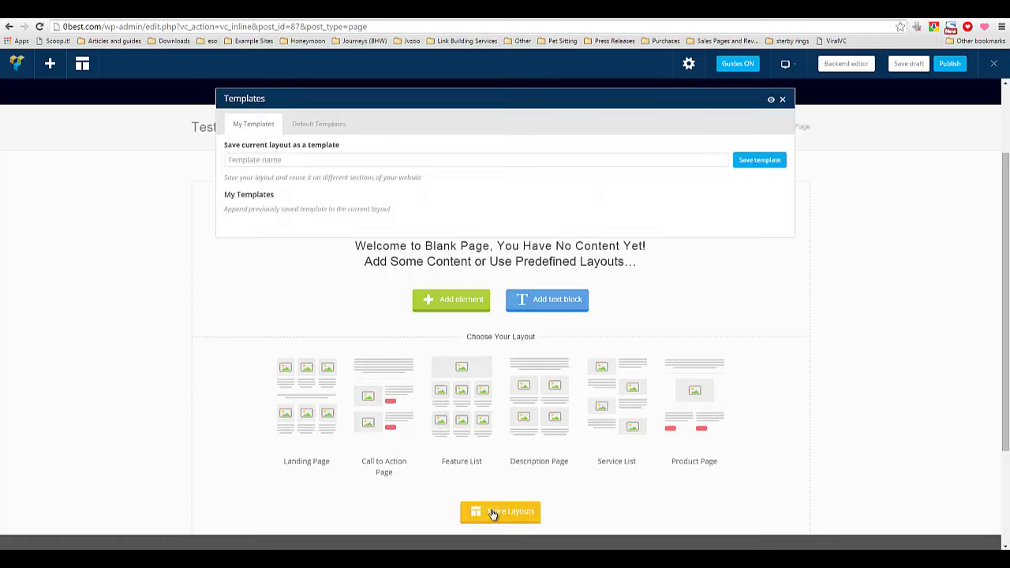
{"action": "left_click", "coordinate": [339, 126]}
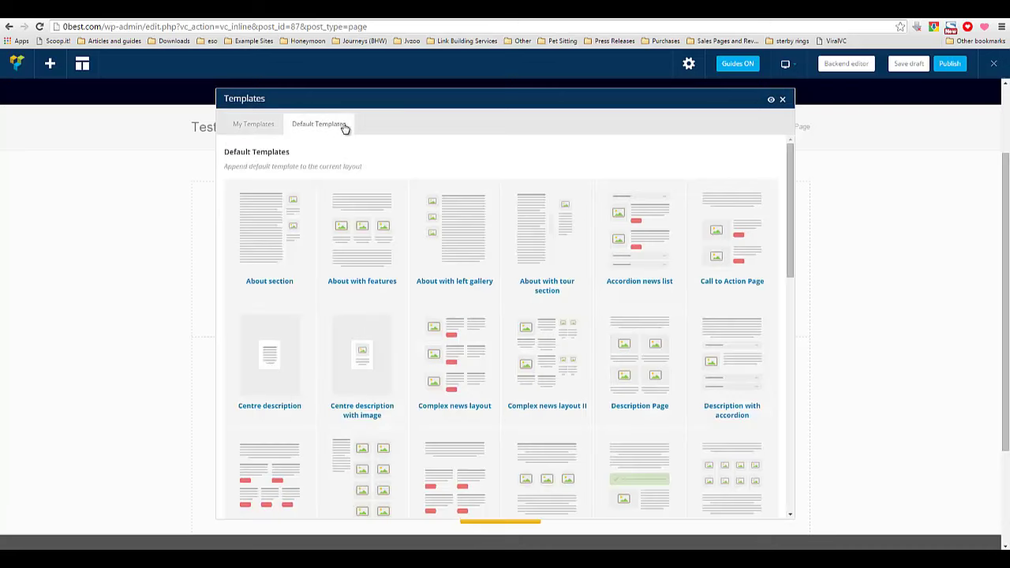
{"action": "scroll", "coordinate": [789, 229], "scroll_direction": "down", "scroll_amount": 1}
{"action": "scroll", "coordinate": [819, 450], "scroll_direction": "down", "scroll_amount": 10}
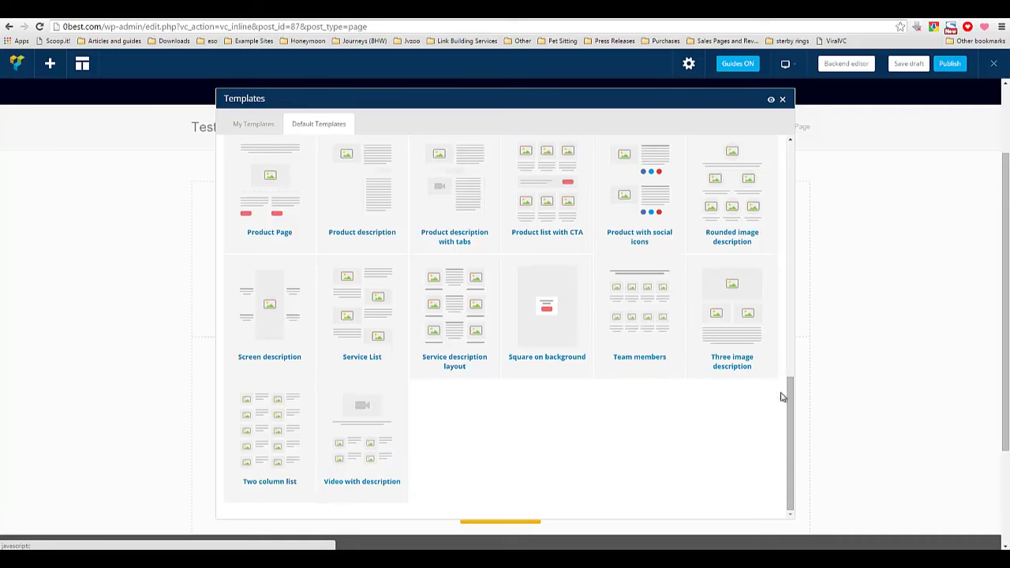
{"action": "scroll", "coordinate": [789, 401], "scroll_direction": "up", "scroll_amount": 3}
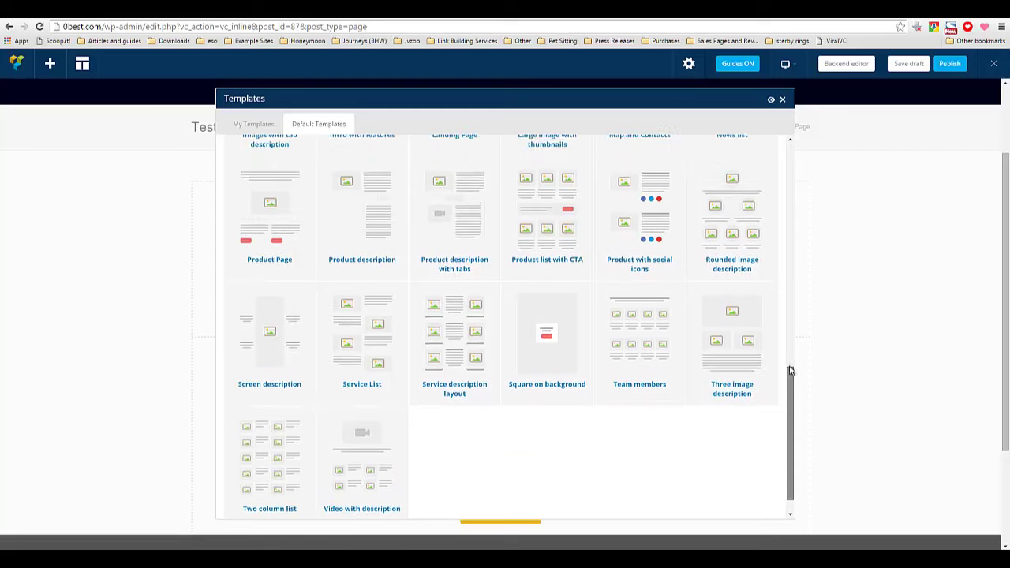
{"action": "scroll", "coordinate": [781, 318], "scroll_direction": "up", "scroll_amount": 5}
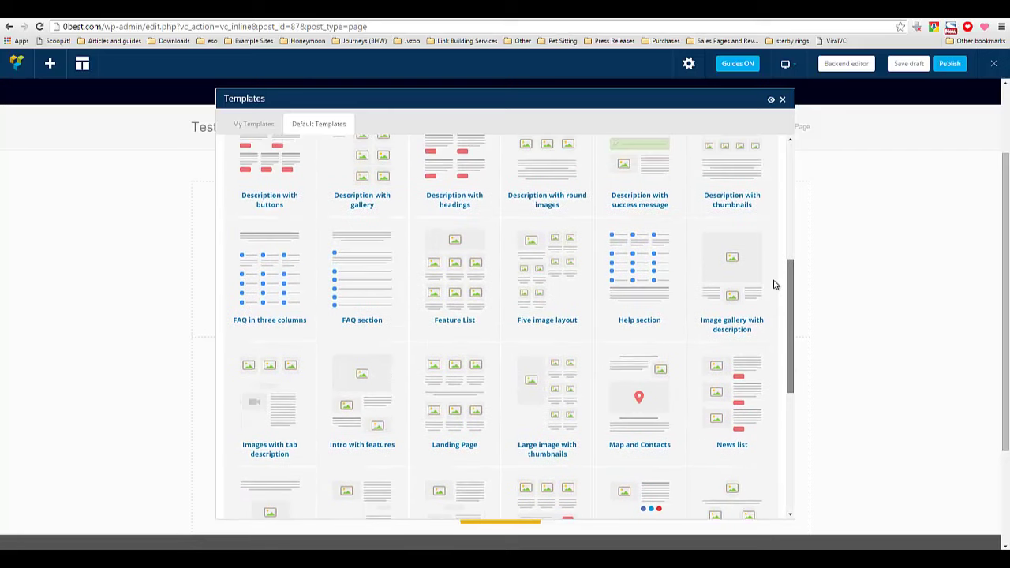
{"action": "scroll", "coordinate": [775, 316], "scroll_direction": "down", "scroll_amount": 5}
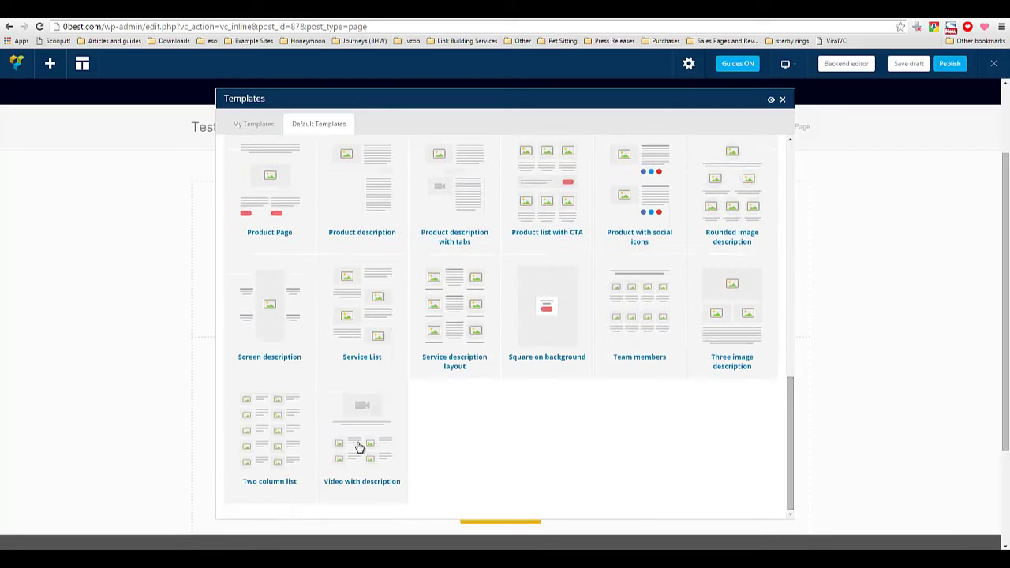
Add the Video with description template to Test Page and close the Templates window.
{"action": "left_click", "coordinate": [363, 487]}
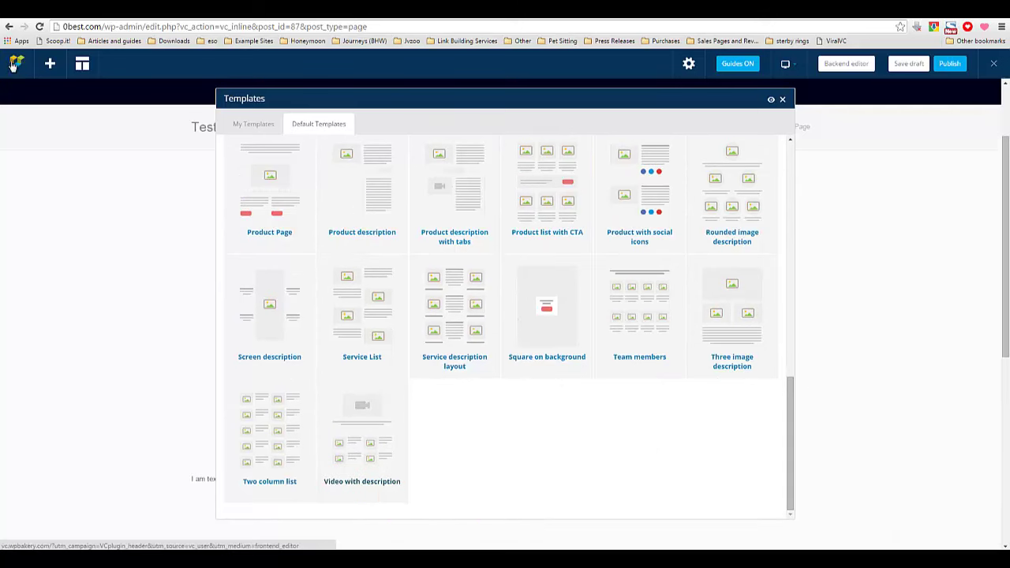
{"action": "left_click", "coordinate": [783, 99]}
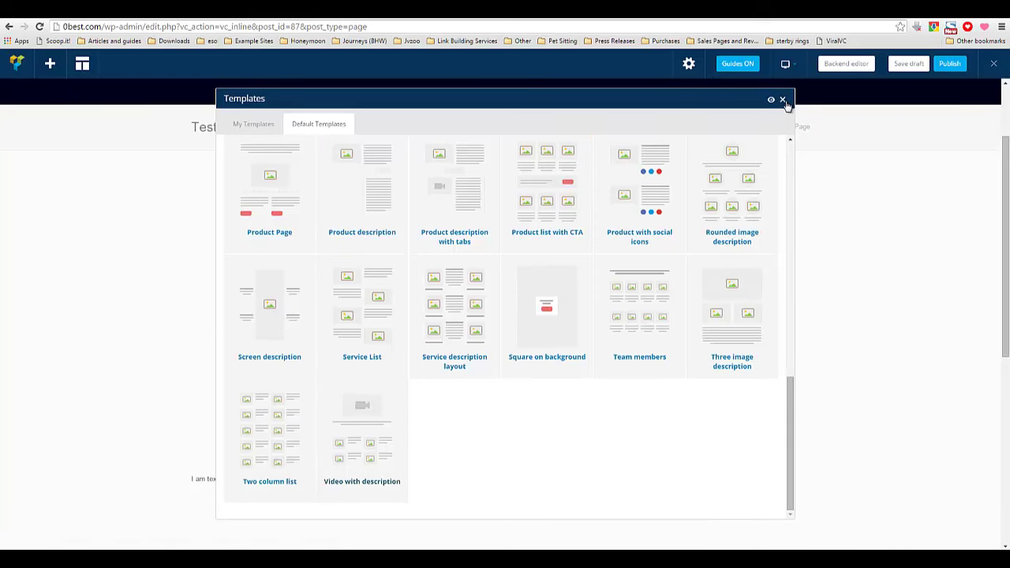
{"action": "left_click", "coordinate": [783, 99]}
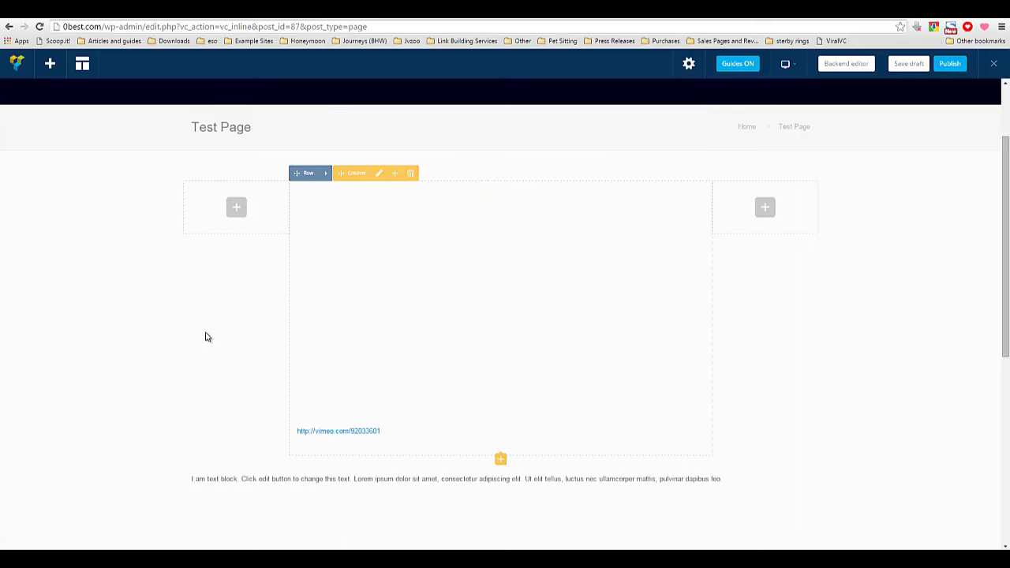
Look over the Video with description layout on Test Page, from the video player down to the image and text columns.
{"action": "scroll", "coordinate": [248, 235], "scroll_direction": "up", "scroll_amount": 2}
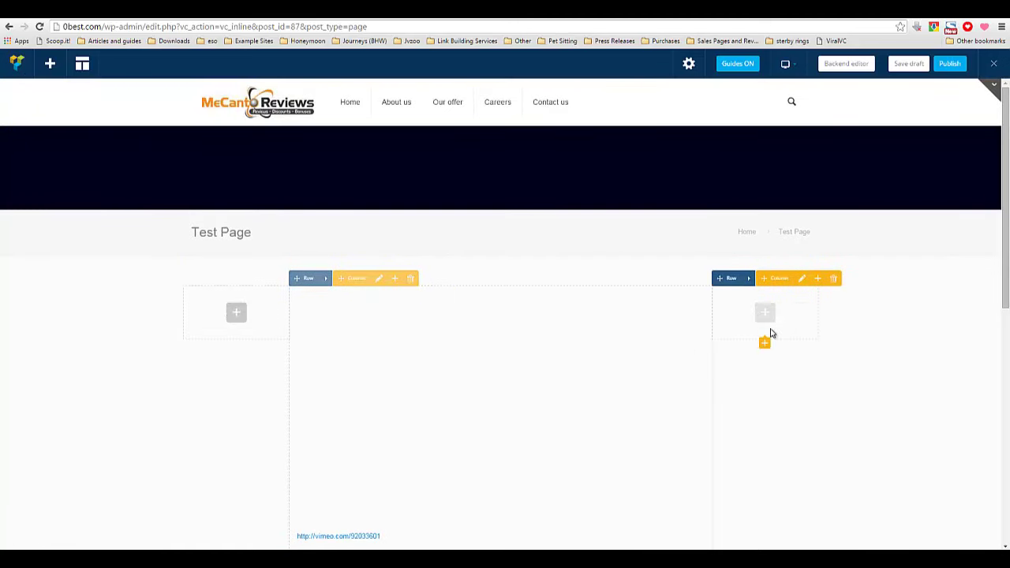
{"action": "scroll", "coordinate": [640, 494], "scroll_direction": "down", "scroll_amount": 5}
{"action": "scroll", "coordinate": [595, 487], "scroll_direction": "up", "scroll_amount": 3}
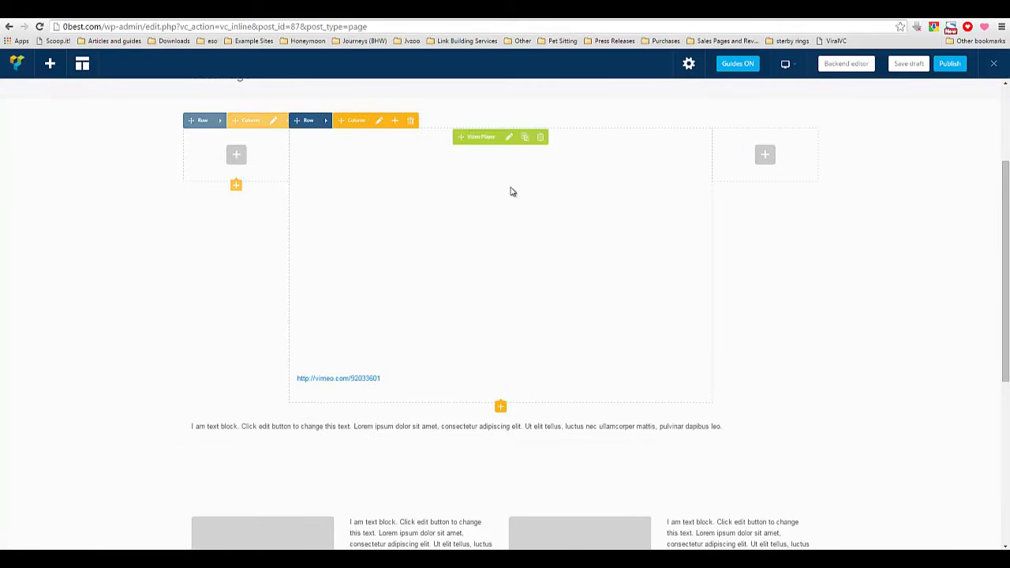
{"action": "scroll", "coordinate": [426, 393], "scroll_direction": "down", "scroll_amount": 2}
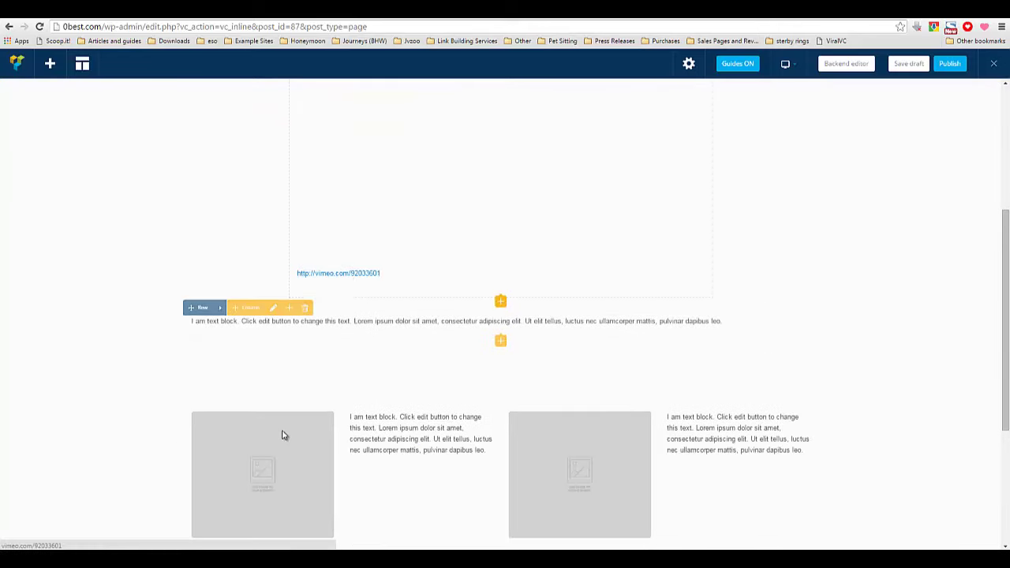
{"action": "scroll", "coordinate": [526, 434], "scroll_direction": "down", "scroll_amount": 4}
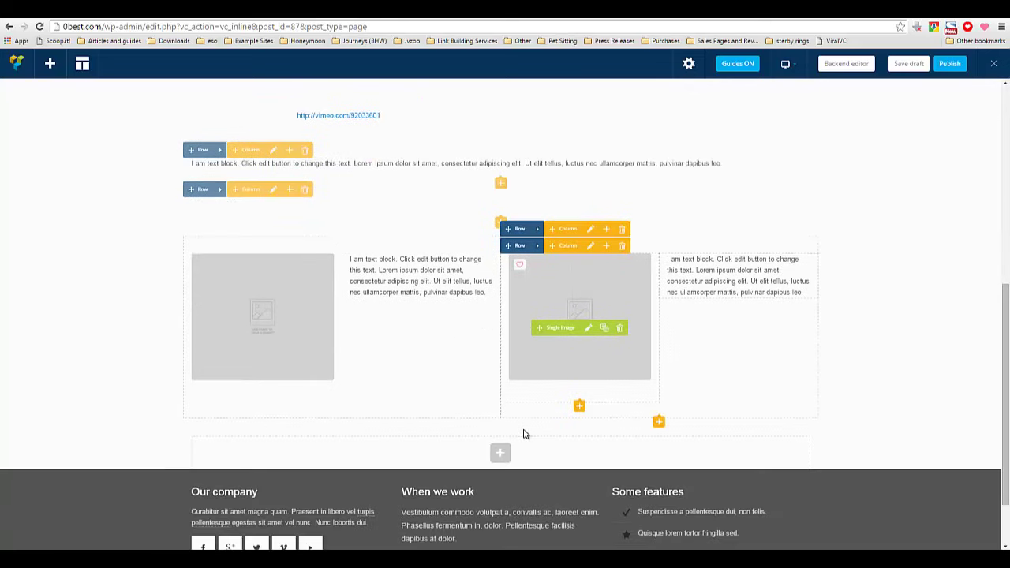
{"action": "scroll", "coordinate": [514, 444], "scroll_direction": "up", "scroll_amount": 5}
{"action": "scroll", "coordinate": [506, 459], "scroll_direction": "up", "scroll_amount": 1}
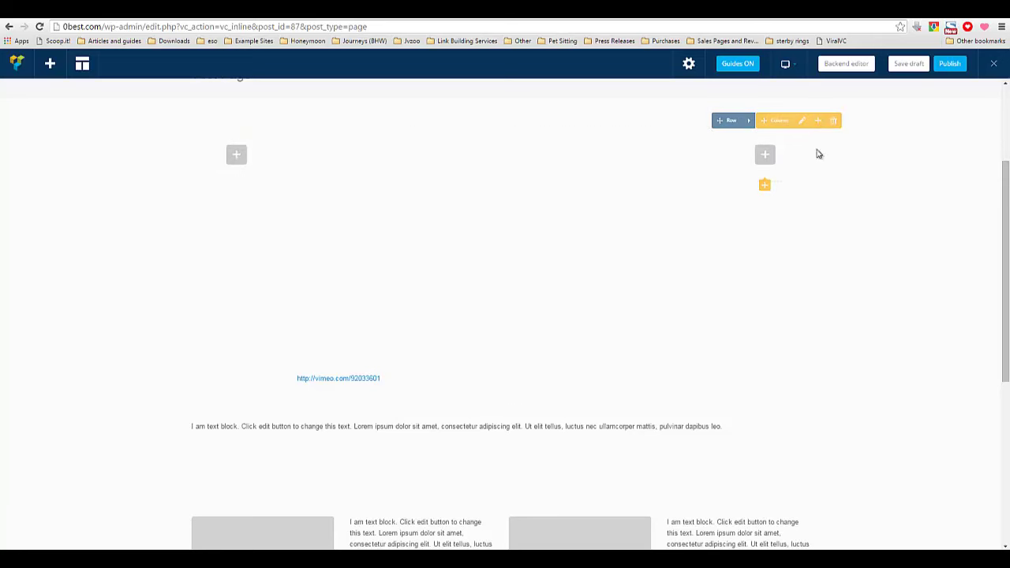
{"action": "scroll", "coordinate": [766, 167], "scroll_direction": "up", "scroll_amount": 2}
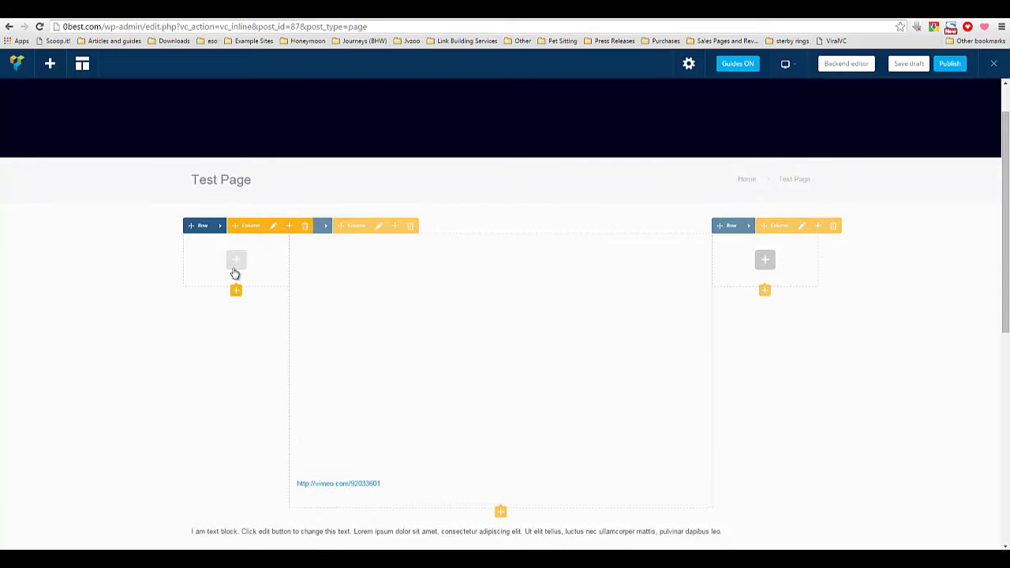
{"action": "scroll", "coordinate": [473, 298], "scroll_direction": "down", "scroll_amount": 3}
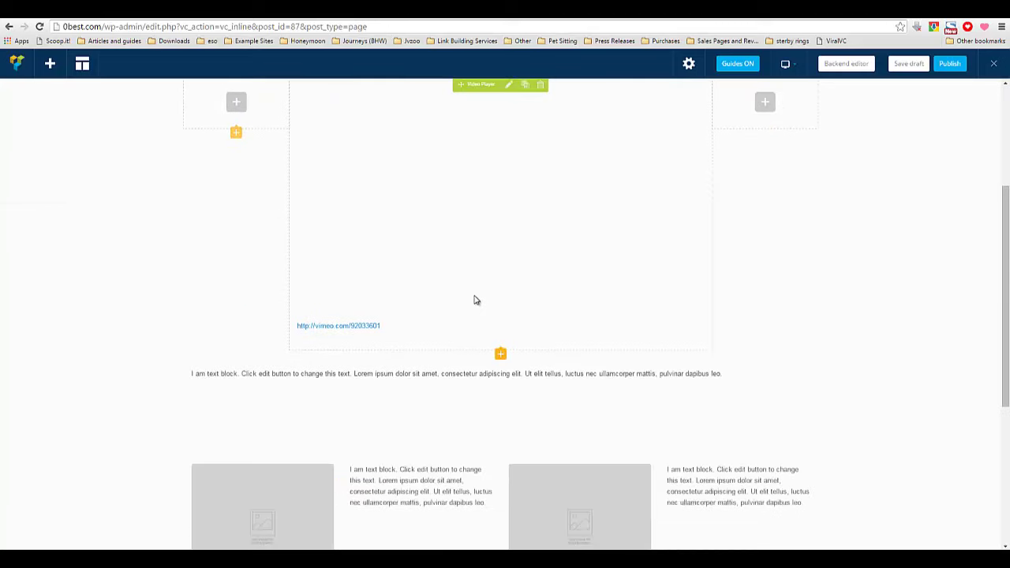
{"action": "scroll", "coordinate": [475, 300], "scroll_direction": "down", "scroll_amount": 3}
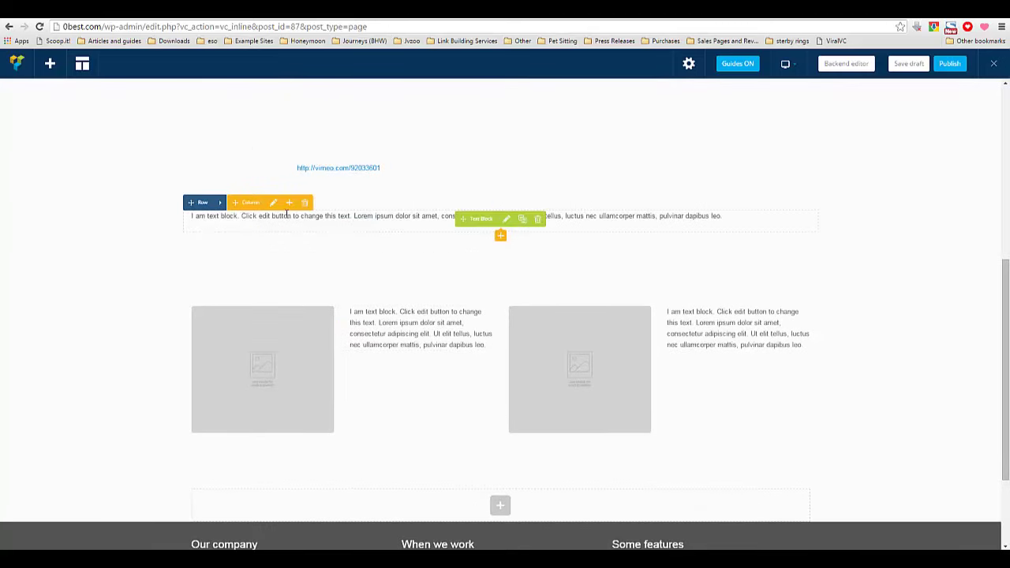
Open and close the settings of the text block beneath the video, and look over the image placeholders and video player.
{"action": "left_click", "coordinate": [506, 219]}
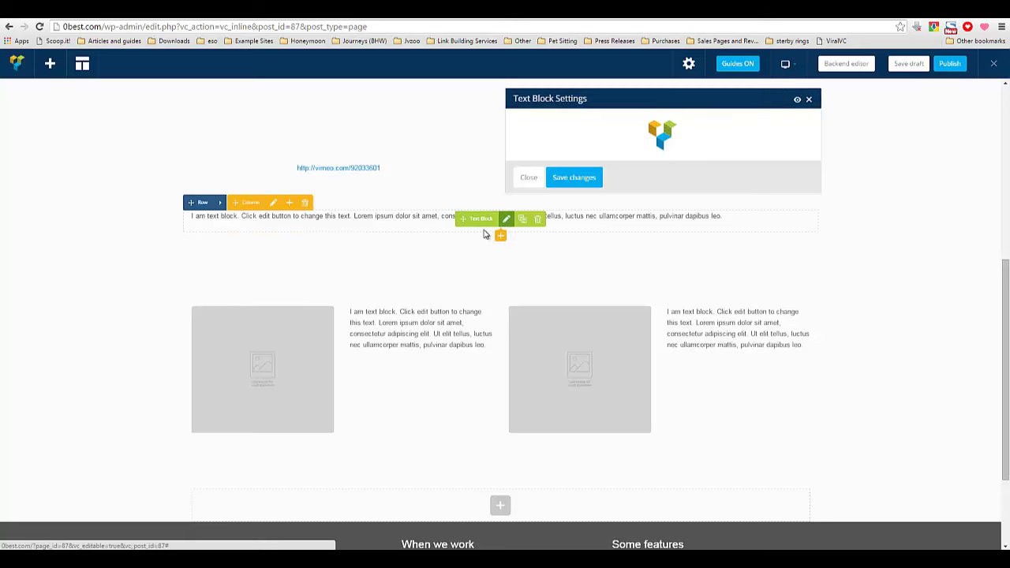
{"action": "left_click", "coordinate": [564, 181]}
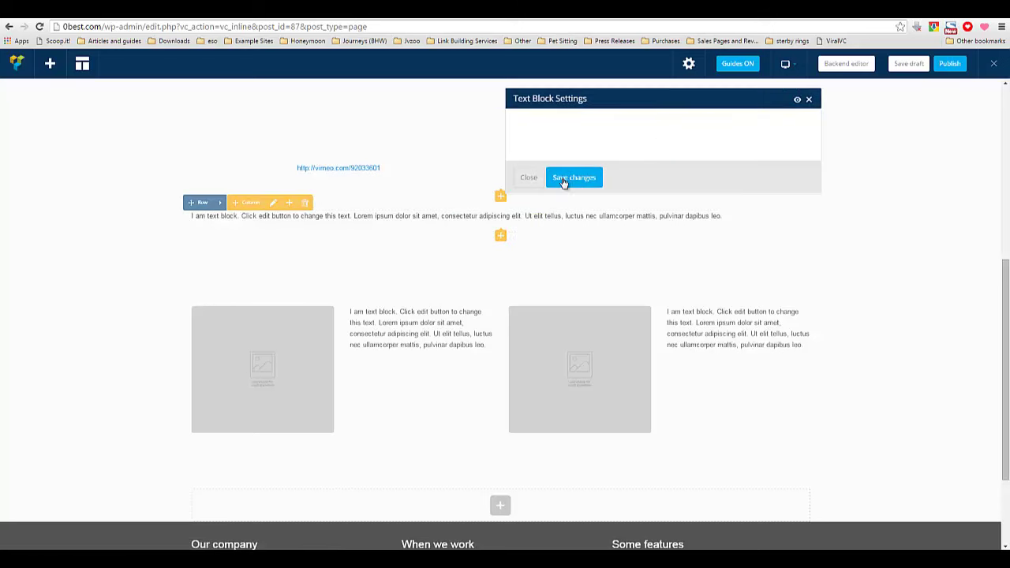
{"action": "left_click", "coordinate": [809, 101]}
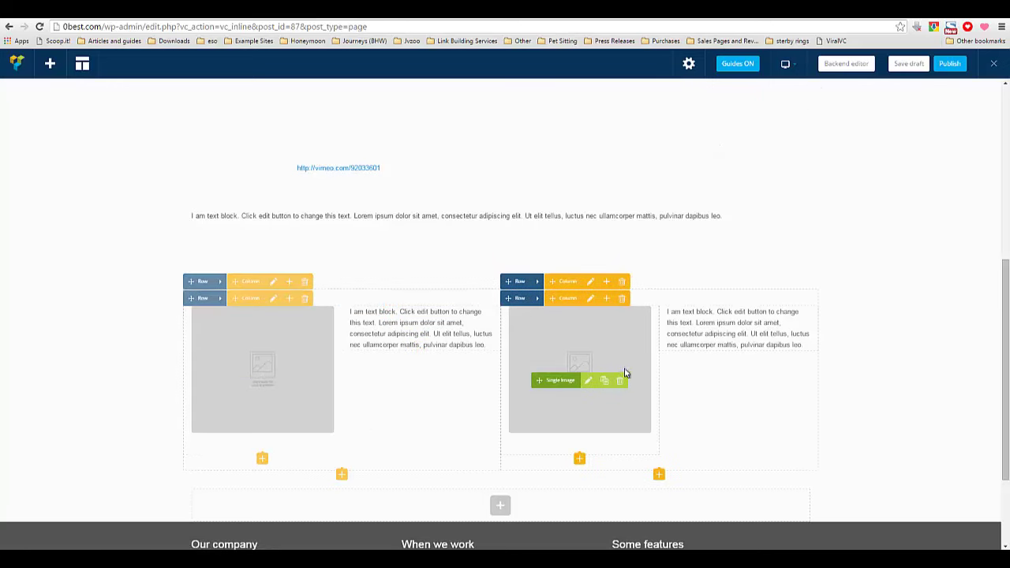
{"action": "scroll", "coordinate": [371, 429], "scroll_direction": "down", "scroll_amount": 1}
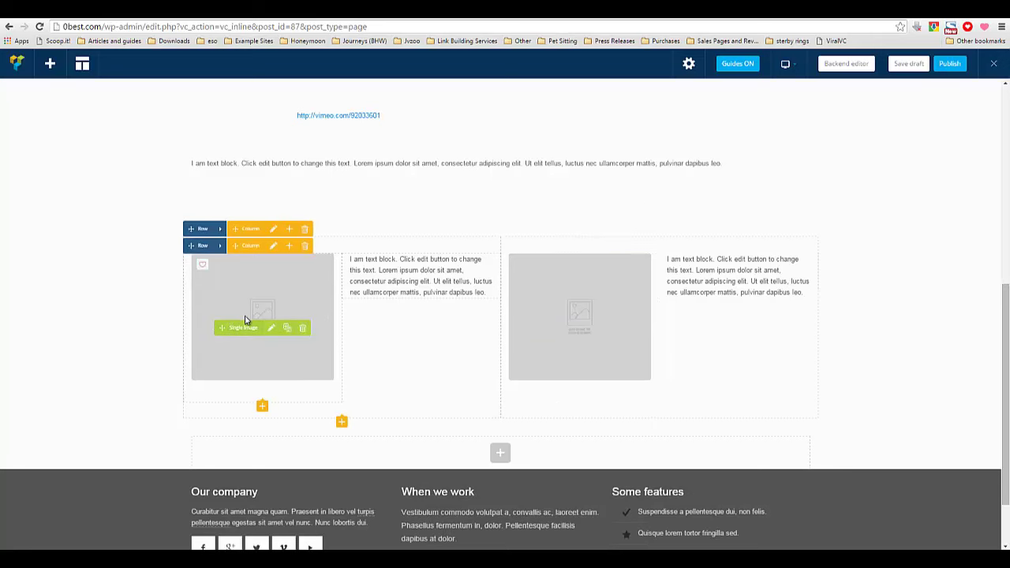
{"action": "scroll", "coordinate": [332, 429], "scroll_direction": "up", "scroll_amount": 3}
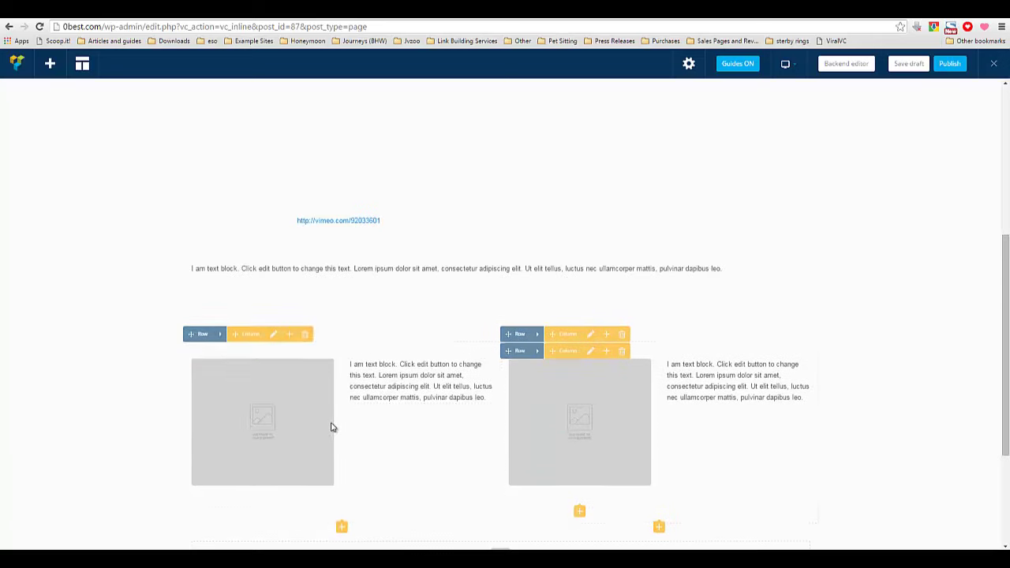
{"action": "scroll", "coordinate": [330, 428], "scroll_direction": "up", "scroll_amount": 1}
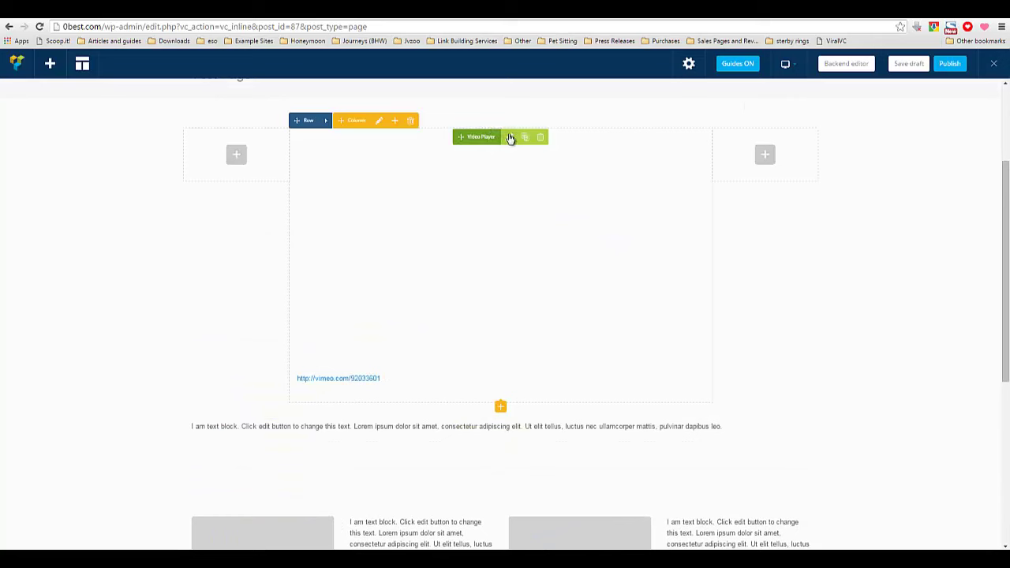
{"action": "scroll", "coordinate": [339, 266], "scroll_direction": "up", "scroll_amount": 3}
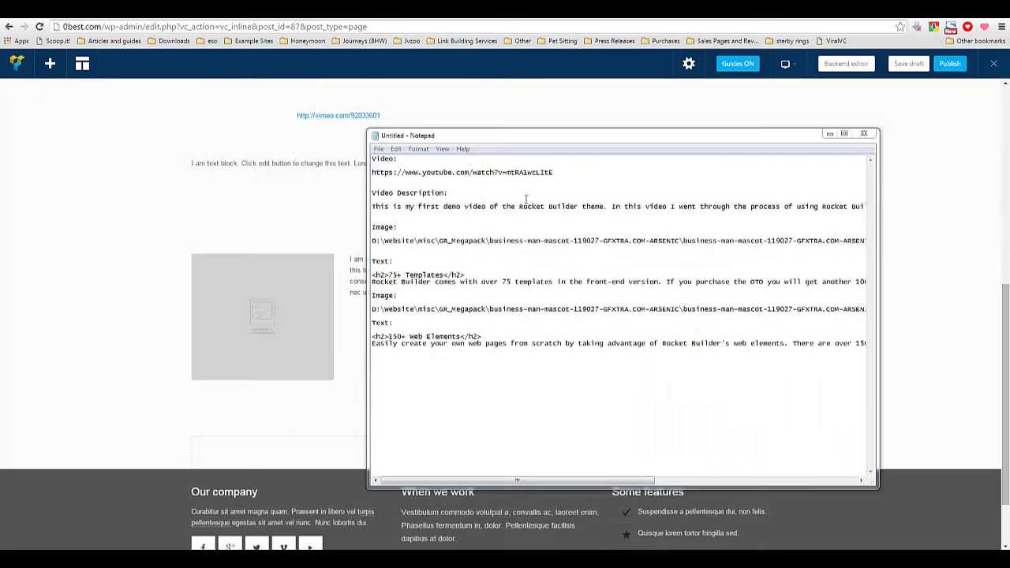
Narrow the Notepad window holding the page notes, copy the YouTube video URL from it and return to the browser.
{"action": "left_click_drag", "start_coordinate": [368, 136], "coordinate": [509, 141]}
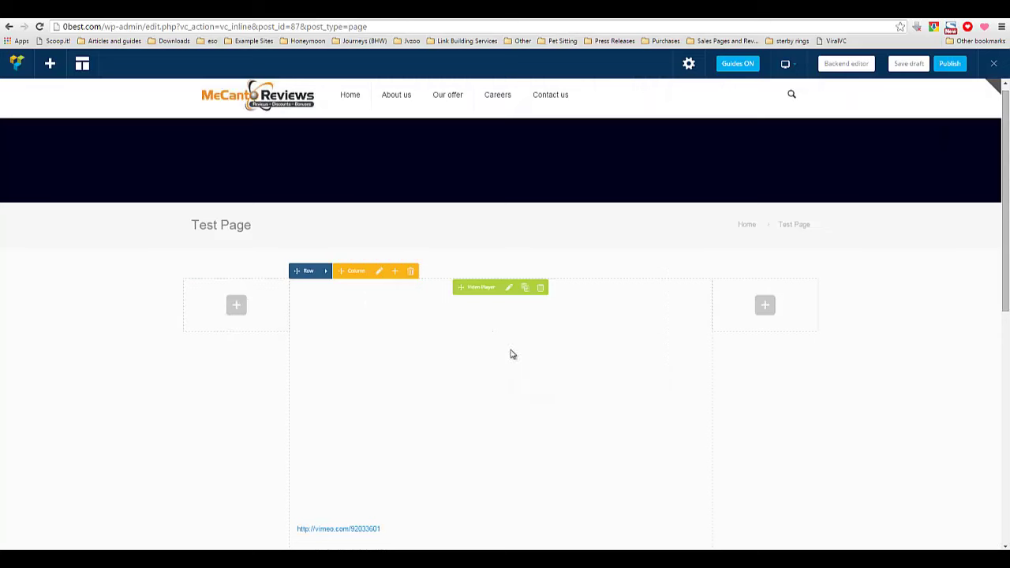
{"action": "key", "text": "alt+Tab"}
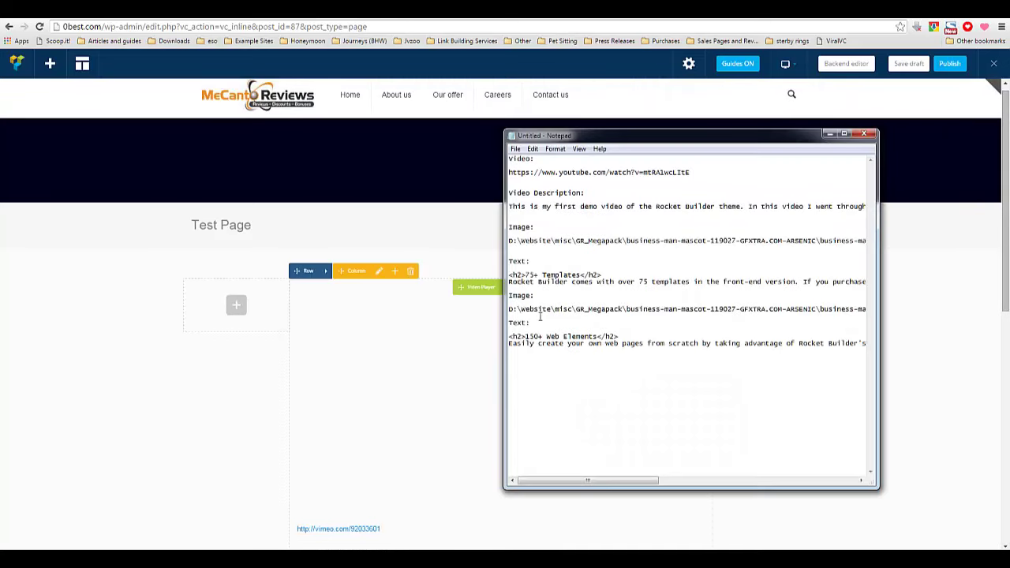
{"action": "left_click_drag", "start_coordinate": [510, 174], "coordinate": [702, 174]}
{"action": "right_click", "coordinate": [702, 175]}
{"action": "left_click", "coordinate": [726, 210]}
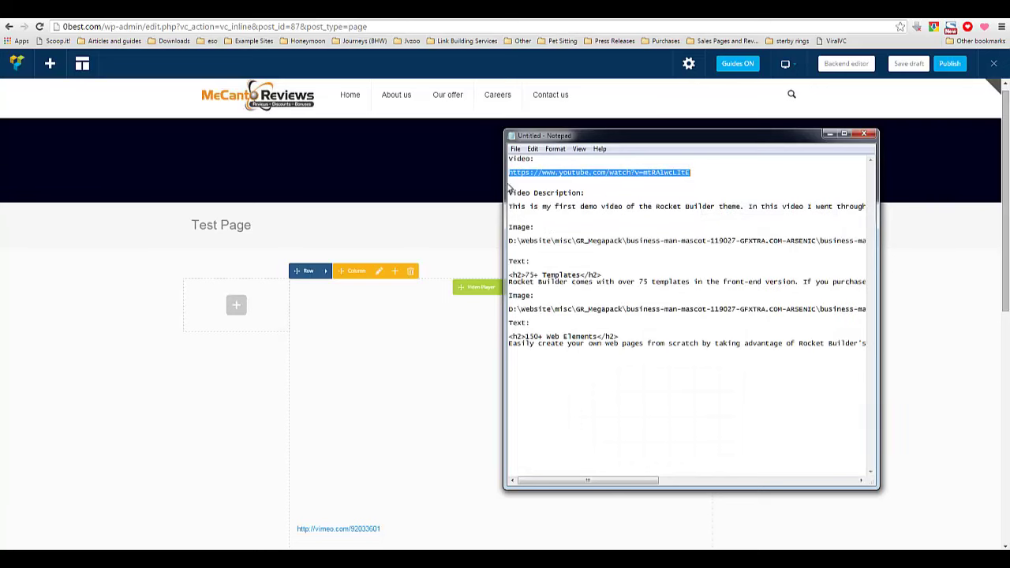
{"action": "key", "text": "alt+Tab"}
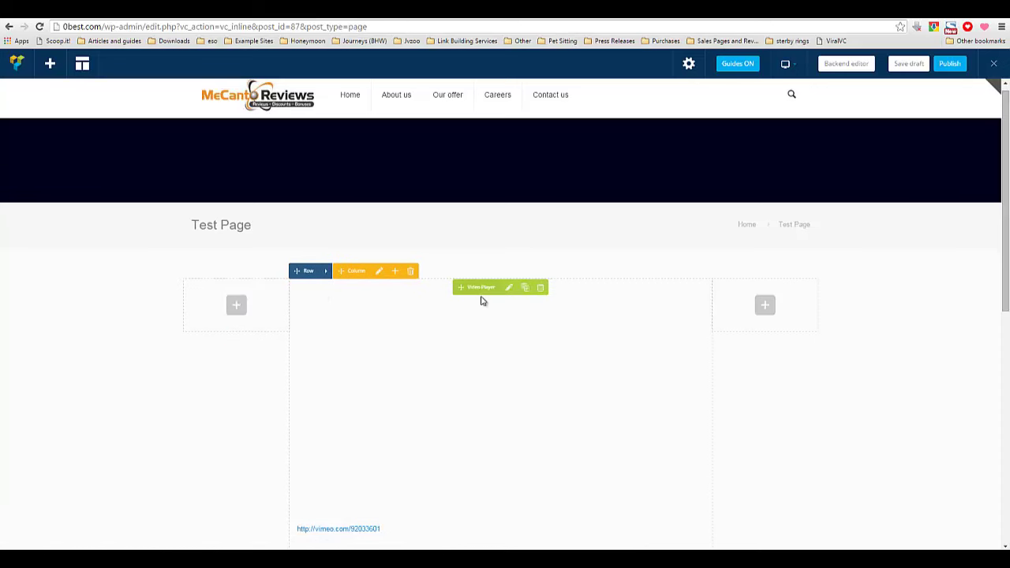
Add a Row element to Test Page.
{"action": "scroll", "coordinate": [474, 308], "scroll_direction": "down", "scroll_amount": 4}
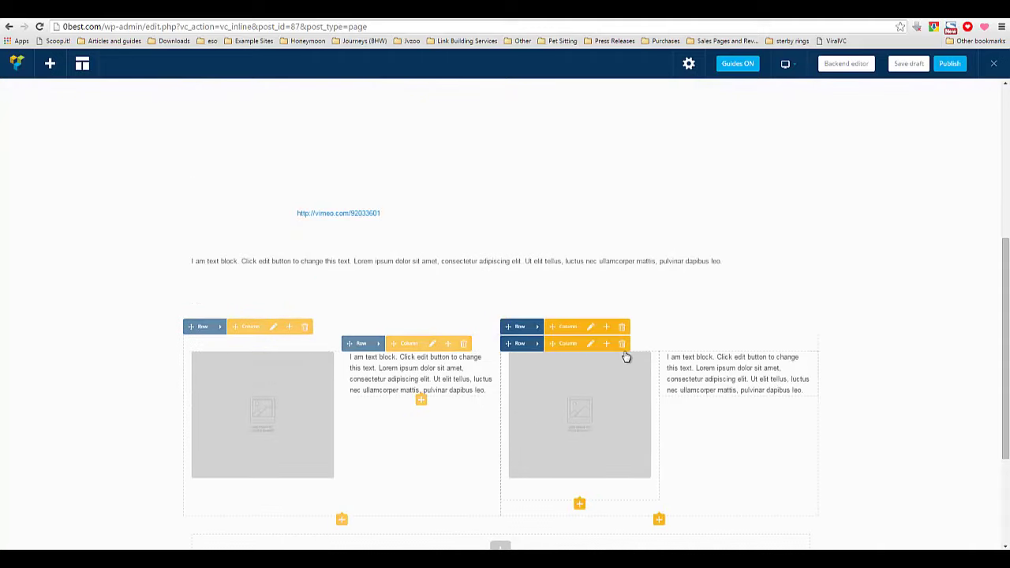
{"action": "scroll", "coordinate": [624, 355], "scroll_direction": "up", "scroll_amount": 4}
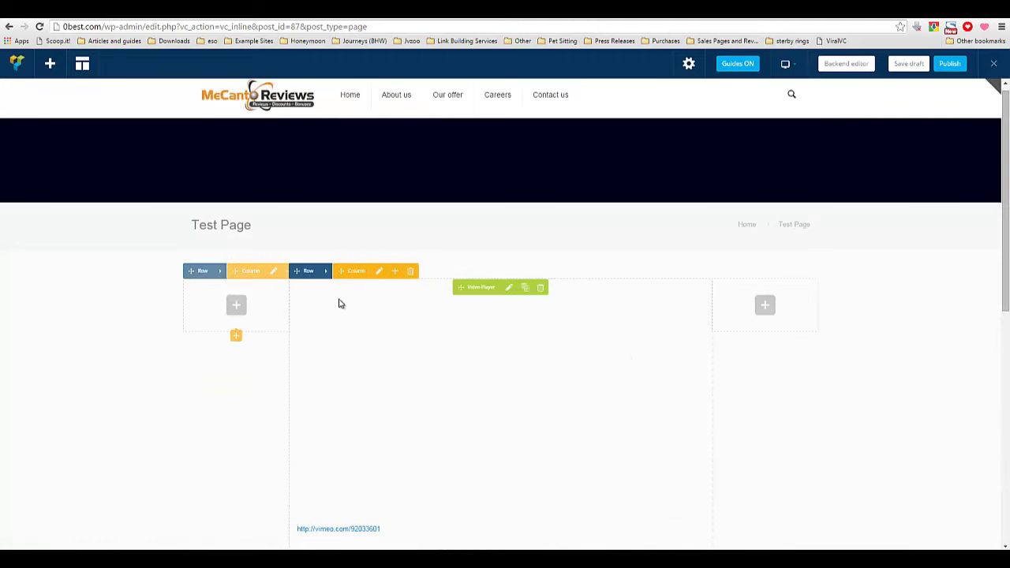
{"action": "left_click", "coordinate": [49, 70]}
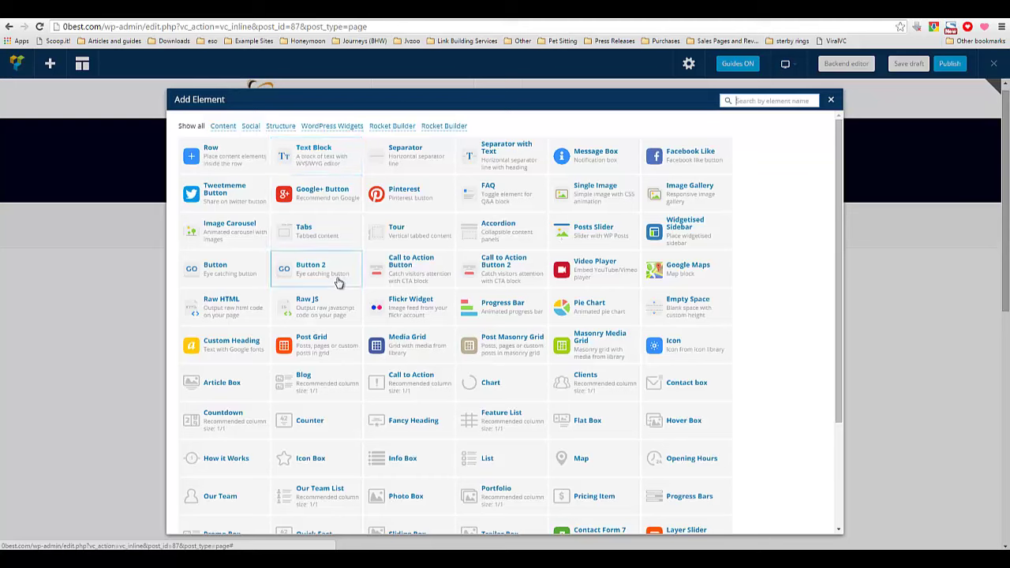
{"action": "left_click", "coordinate": [240, 164]}
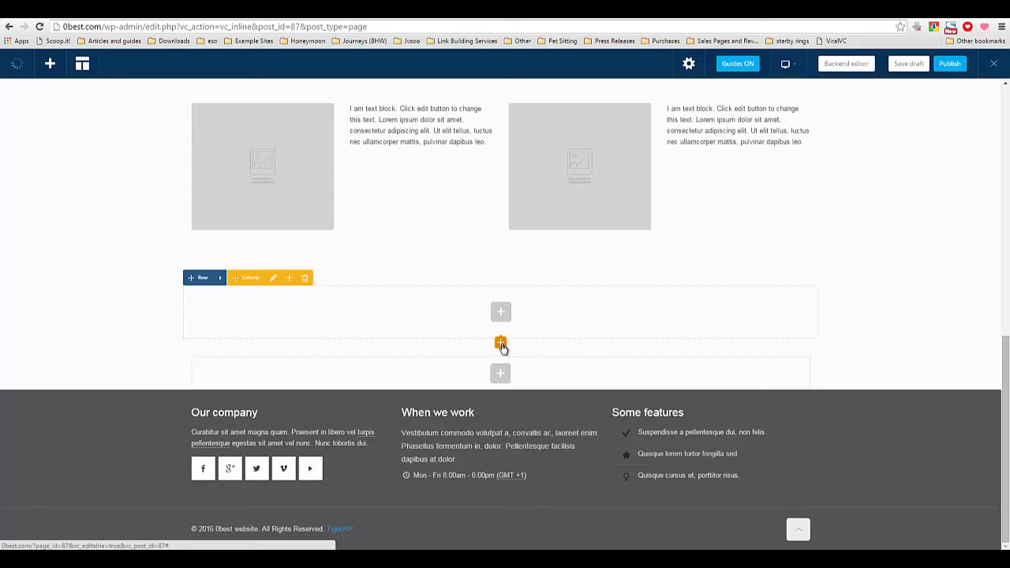
{"action": "left_click", "coordinate": [502, 344]}
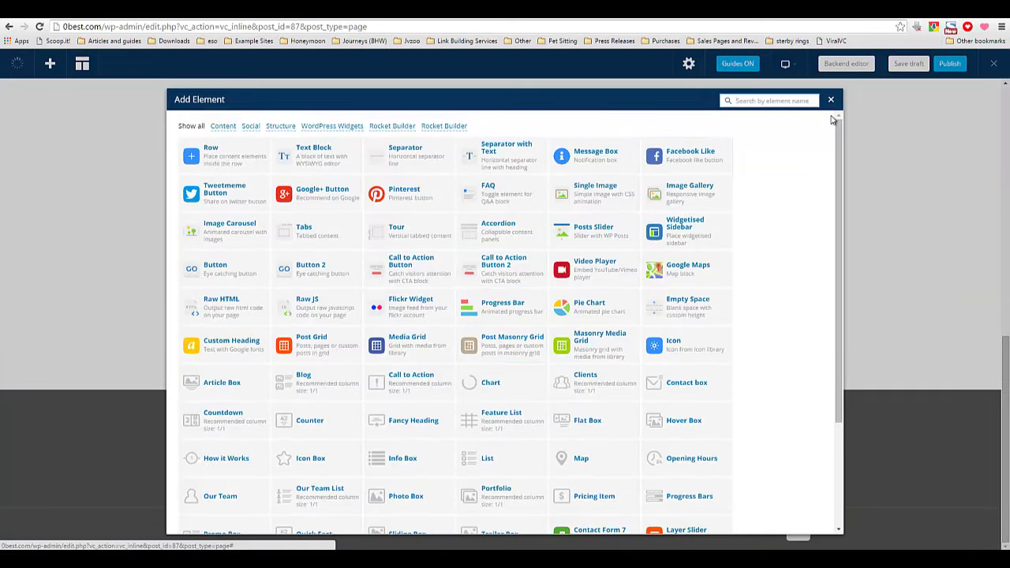
{"action": "left_click", "coordinate": [834, 101]}
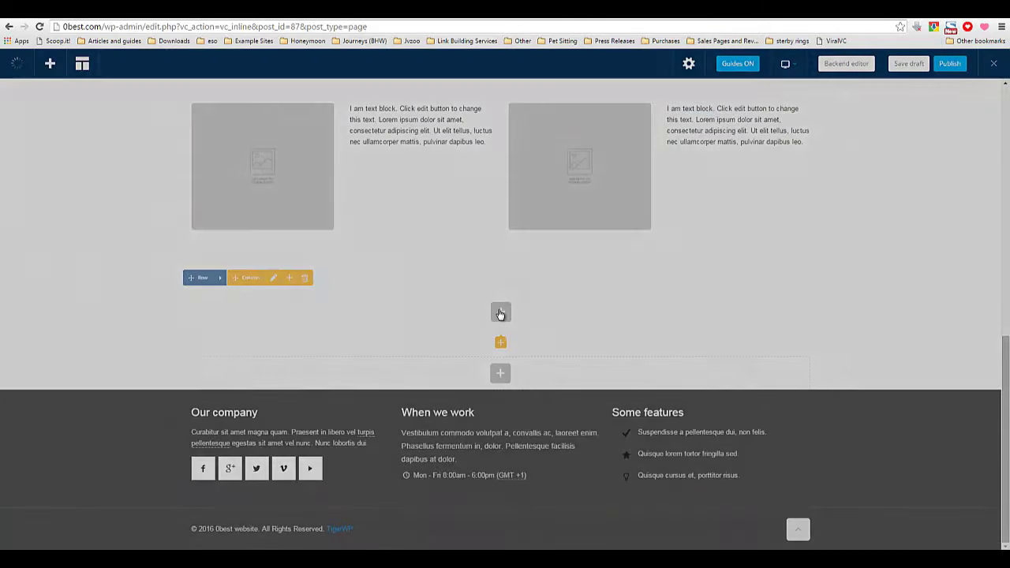
{"action": "left_click", "coordinate": [501, 313]}
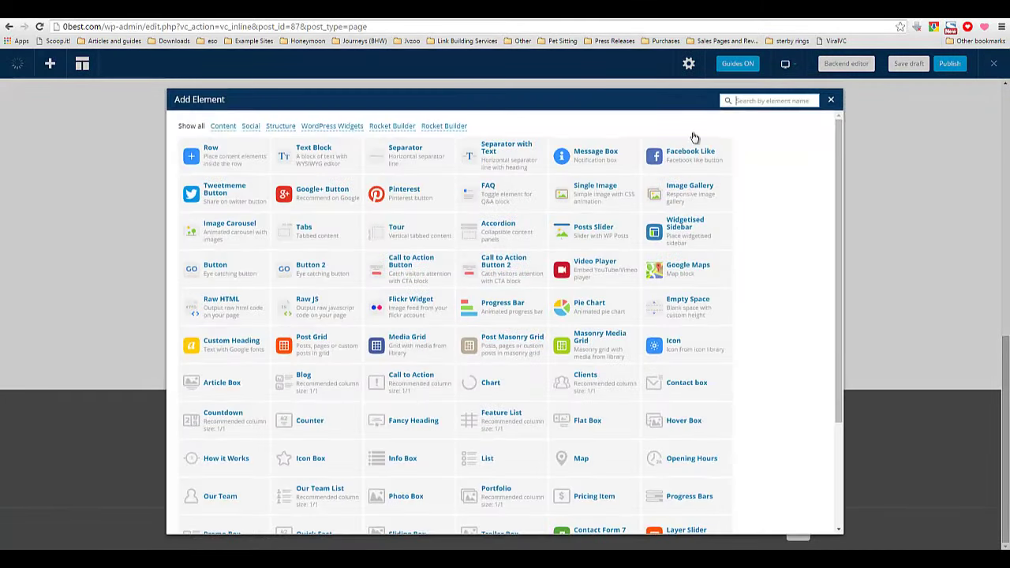
{"action": "left_click", "coordinate": [833, 101]}
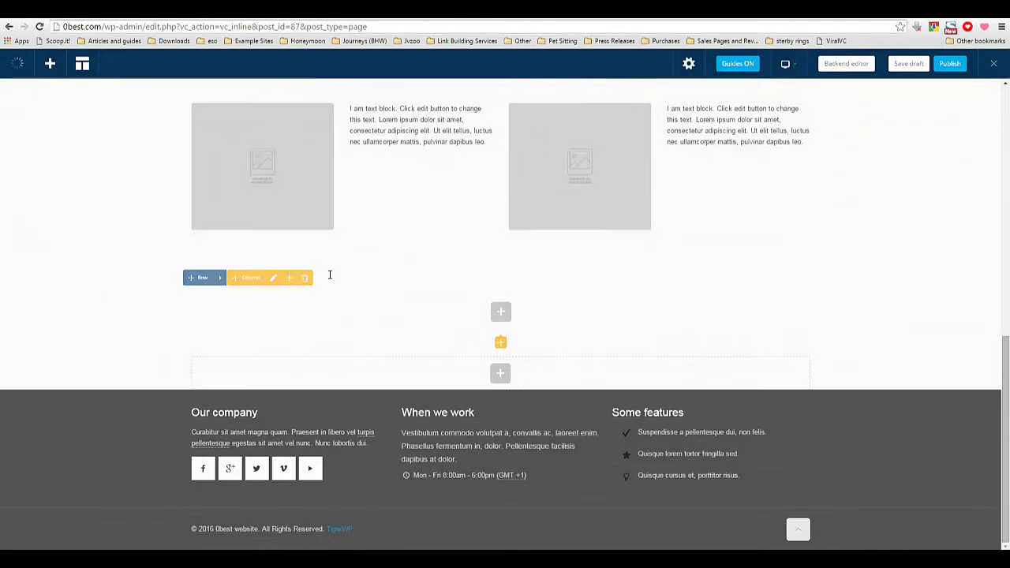
{"action": "left_click", "coordinate": [290, 279]}
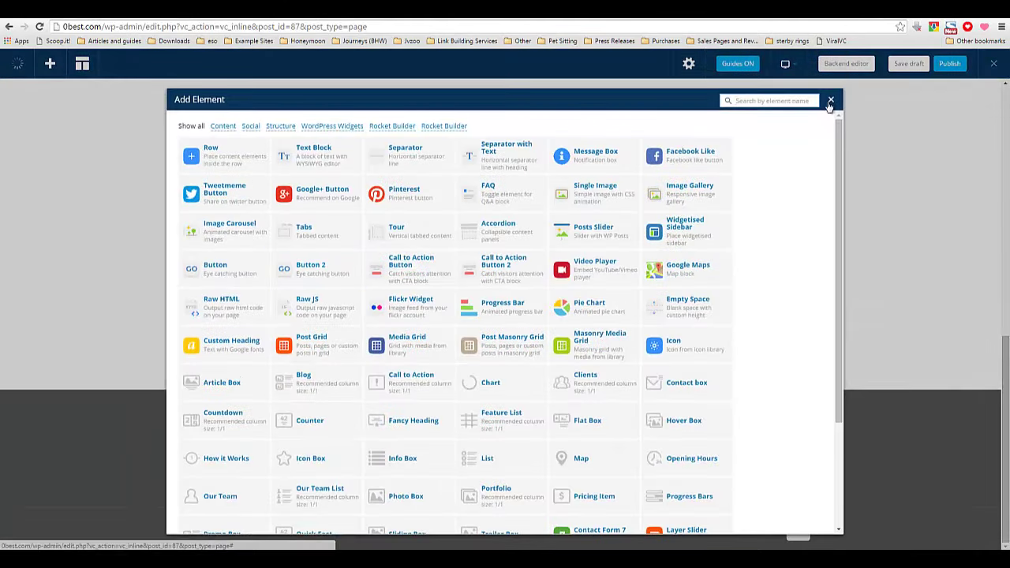
{"action": "left_click", "coordinate": [833, 101]}
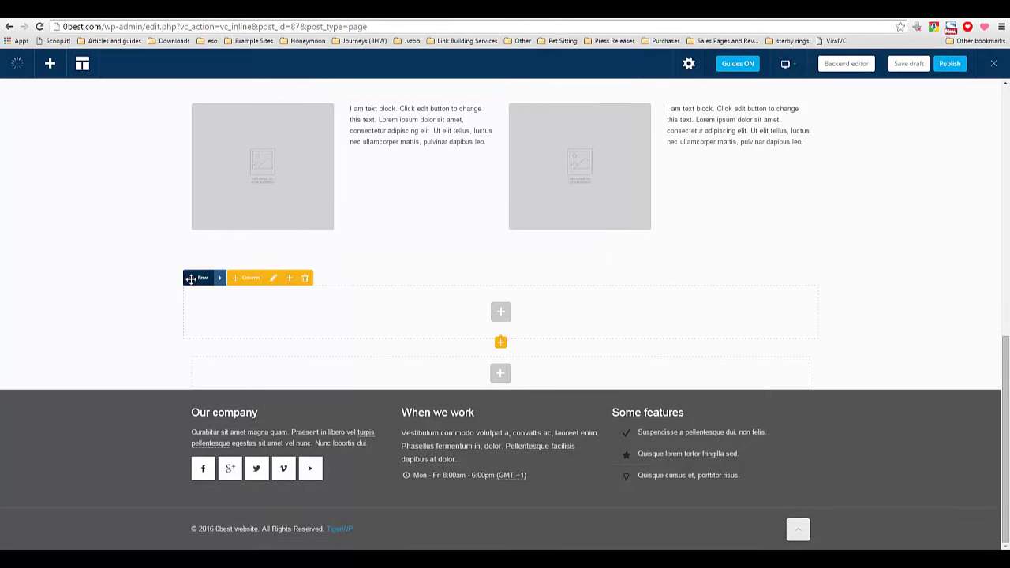
Move the new empty row above the video row, and view the Design options in its column's settings.
{"action": "left_click_drag", "start_coordinate": [193, 269], "coordinate": [220, 209]}
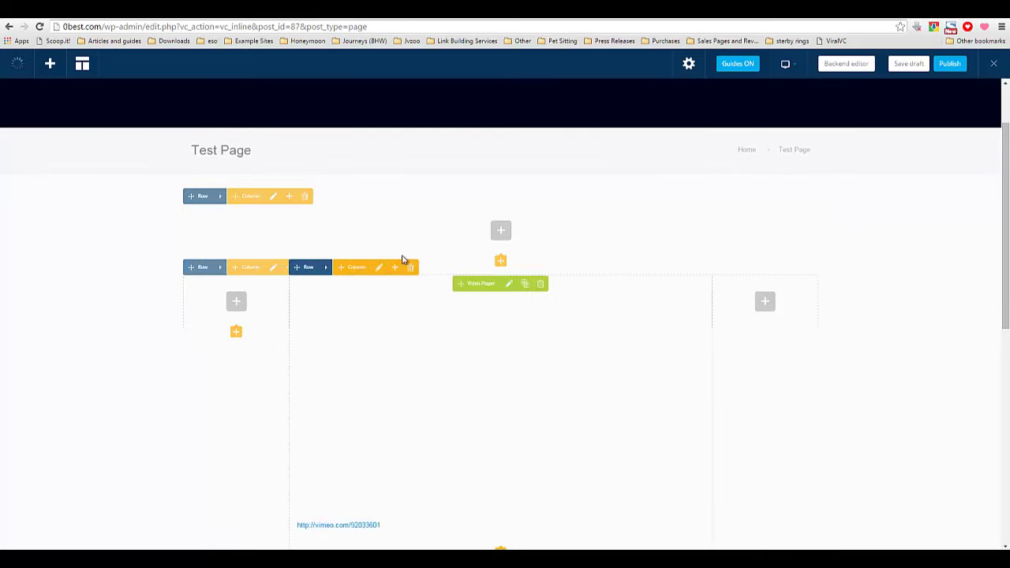
{"action": "left_click", "coordinate": [273, 197]}
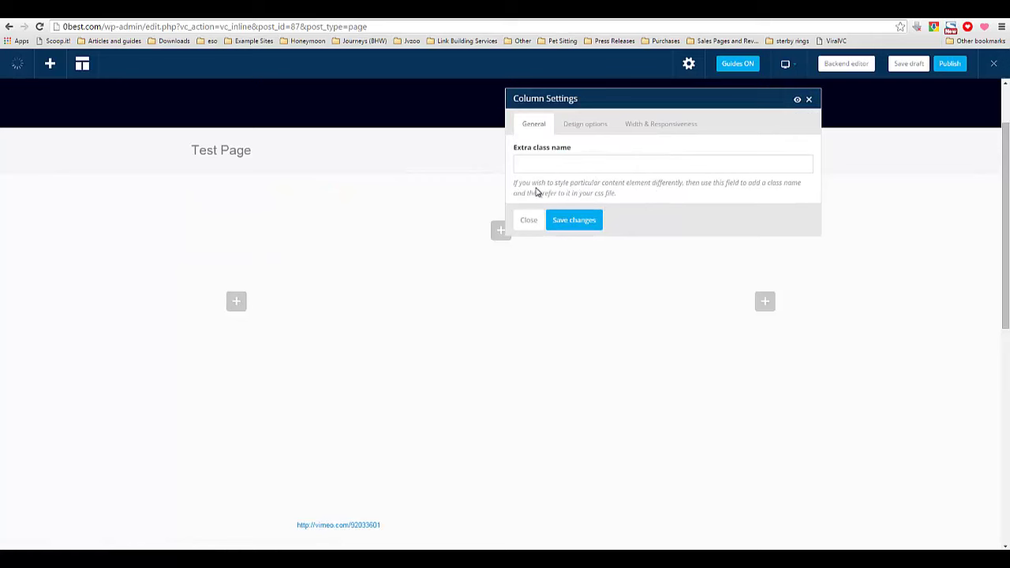
{"action": "left_click", "coordinate": [585, 133]}
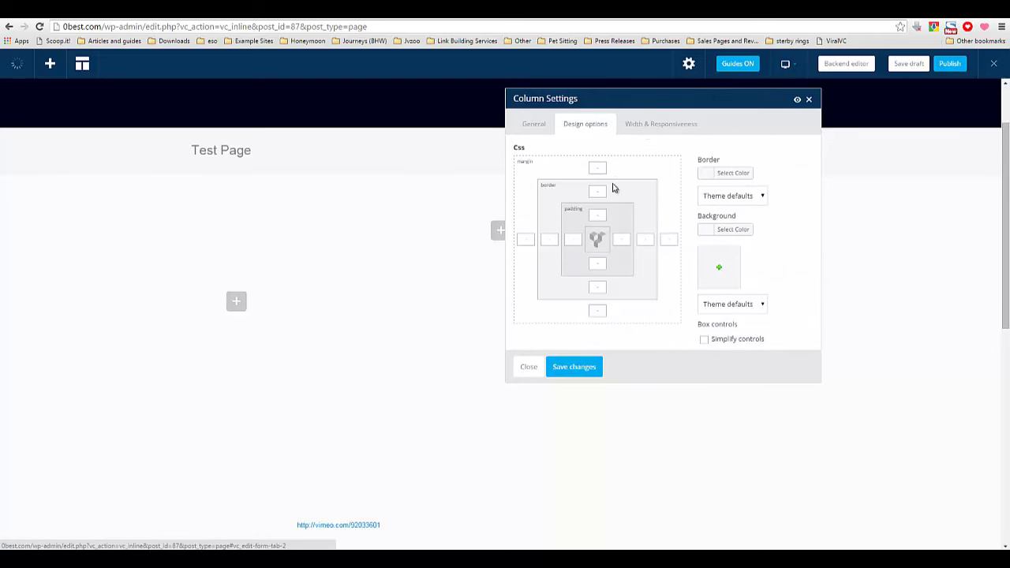
{"action": "left_click", "coordinate": [810, 100]}
Add a Custom Heading element to the empty row above the video.
{"action": "mouse_move", "coordinate": [491, 237]}
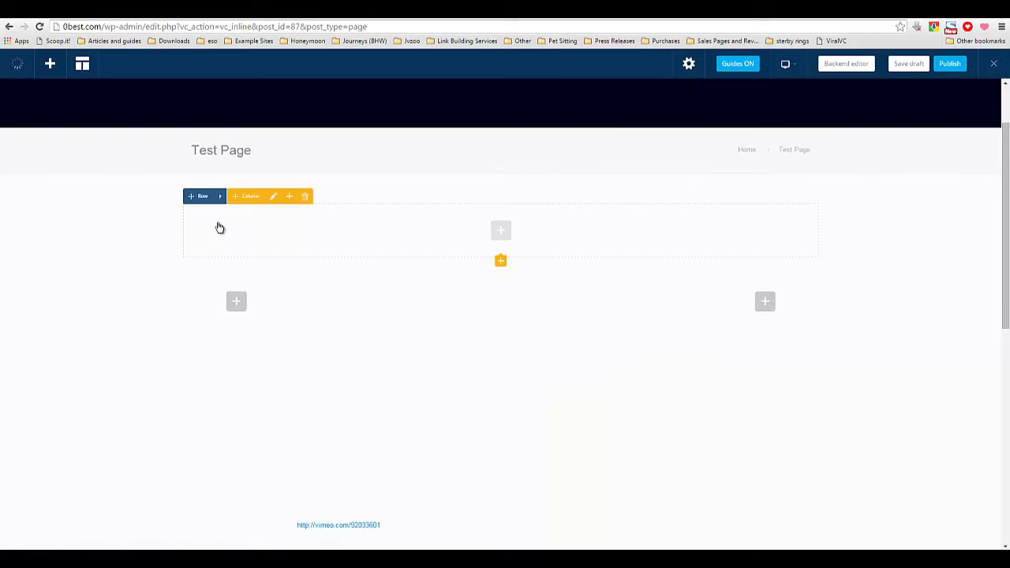
{"action": "left_click", "coordinate": [502, 233]}
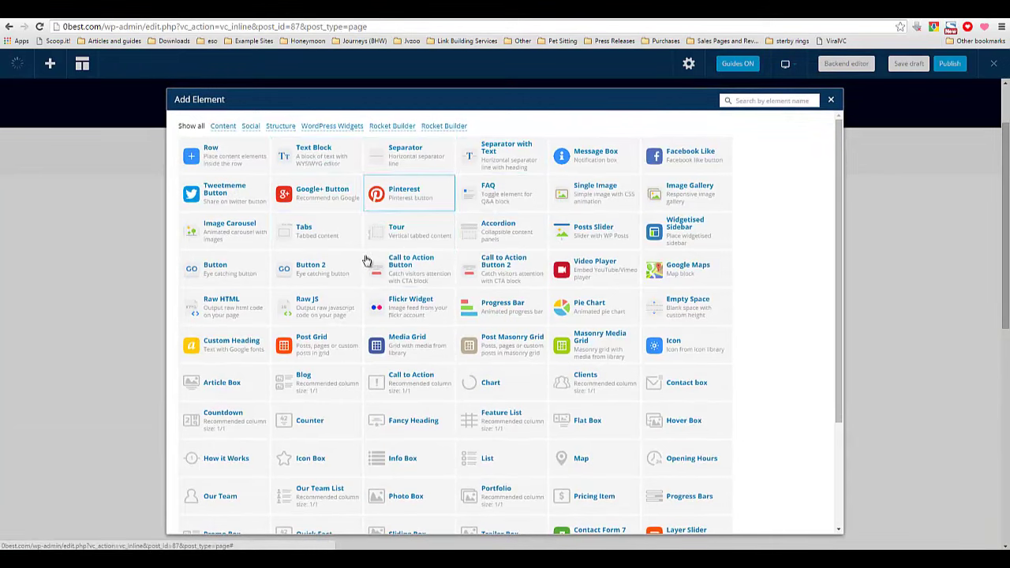
{"action": "left_click", "coordinate": [232, 345]}
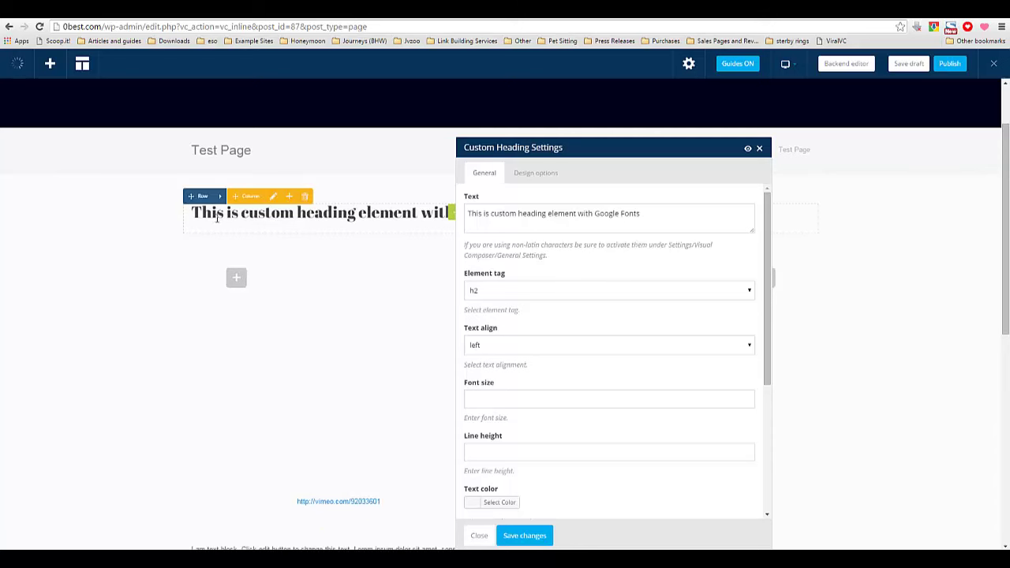
Replace the custom heading's placeholder text with "Rocket Builder Demo" and set its text alignment to center.
{"action": "left_click_drag", "start_coordinate": [647, 217], "coordinate": [408, 198]}
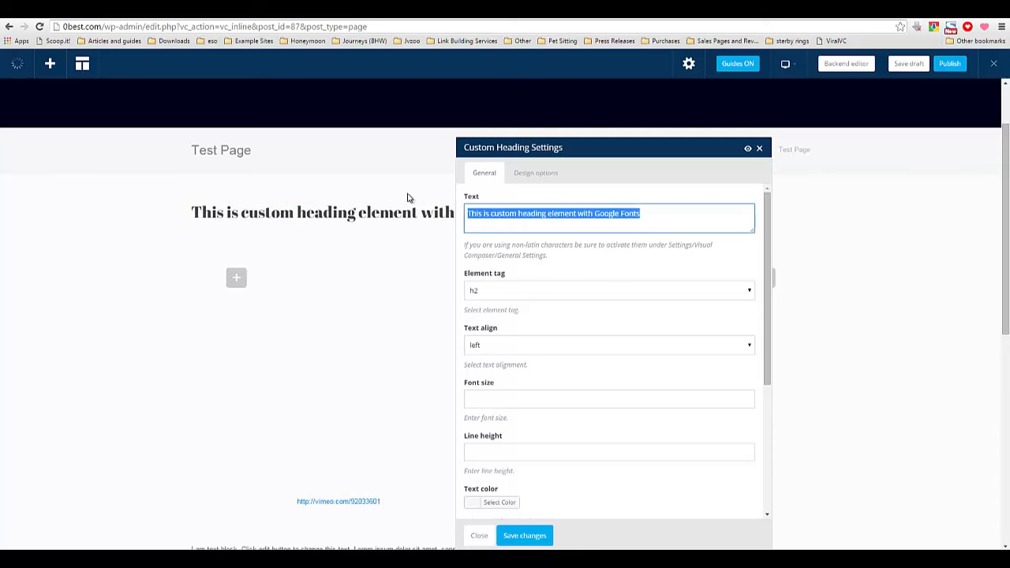
{"action": "type", "text": "Rocket Builder Demo"}
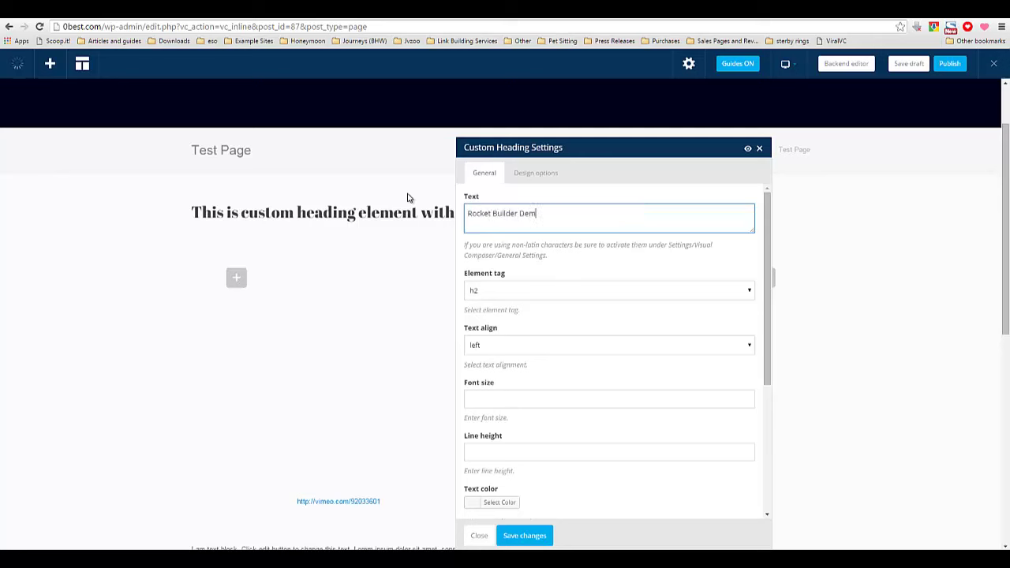
{"action": "left_click", "coordinate": [496, 297]}
{"action": "left_click", "coordinate": [496, 297]}
{"action": "left_click", "coordinate": [494, 344]}
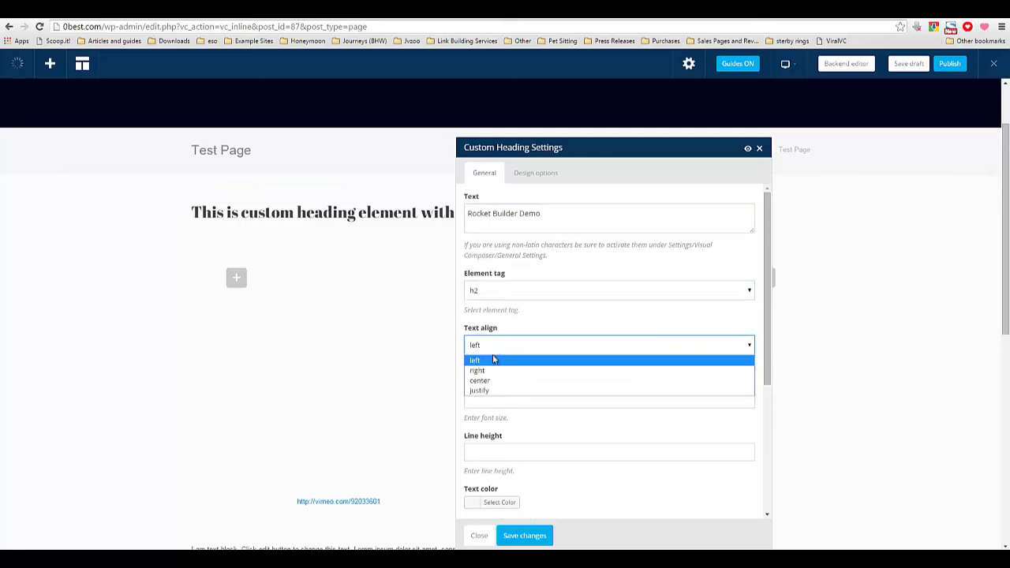
{"action": "left_click", "coordinate": [489, 381]}
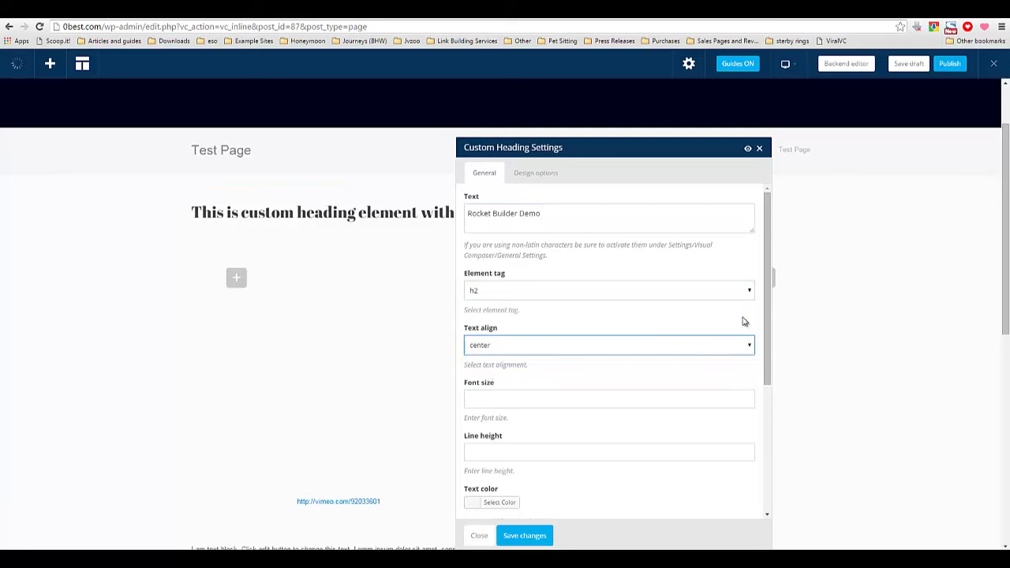
Set the custom heading's text color to the preset blue, #1e73be.
{"action": "left_click", "coordinate": [583, 401]}
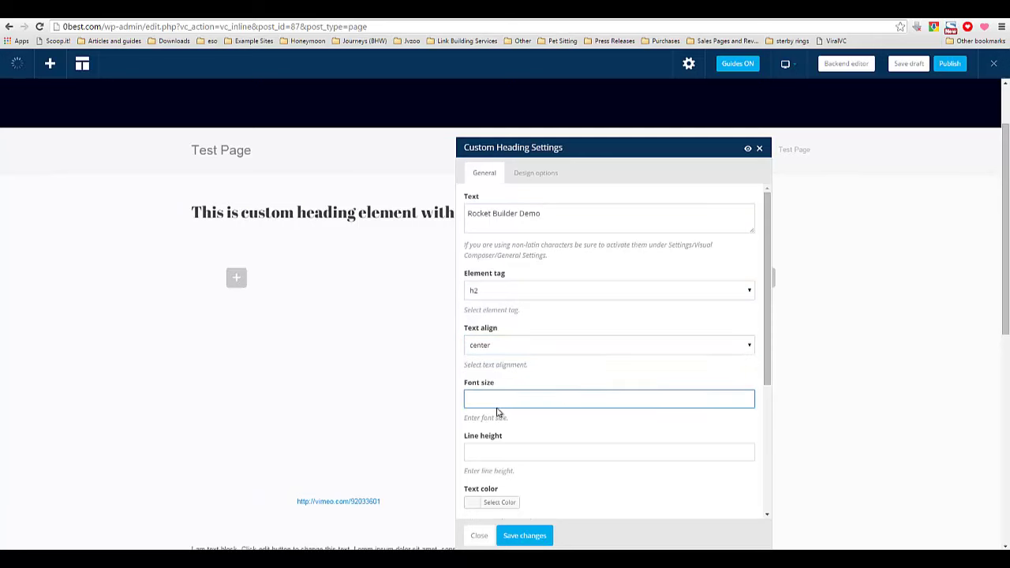
{"action": "left_click_drag", "start_coordinate": [769, 322], "coordinate": [762, 344]}
{"action": "left_click", "coordinate": [490, 336]}
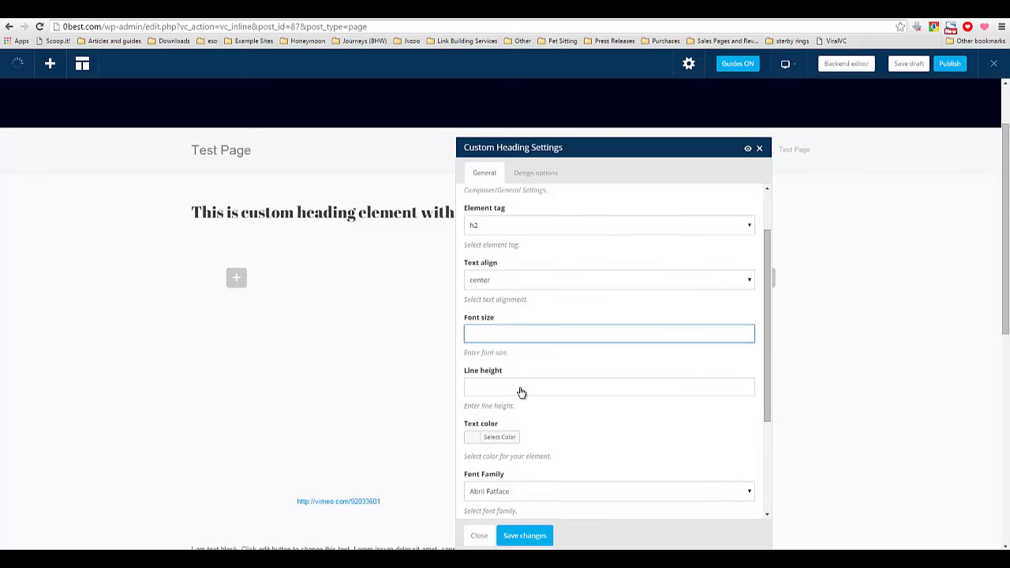
{"action": "scroll", "coordinate": [521, 392], "scroll_direction": "down", "scroll_amount": 1}
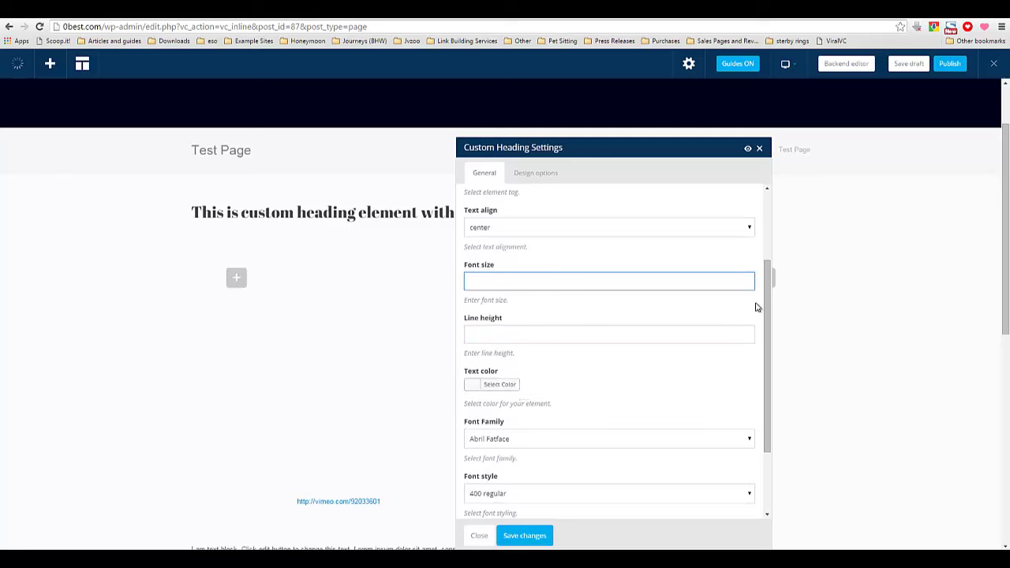
{"action": "left_click_drag", "start_coordinate": [767, 278], "coordinate": [755, 374]}
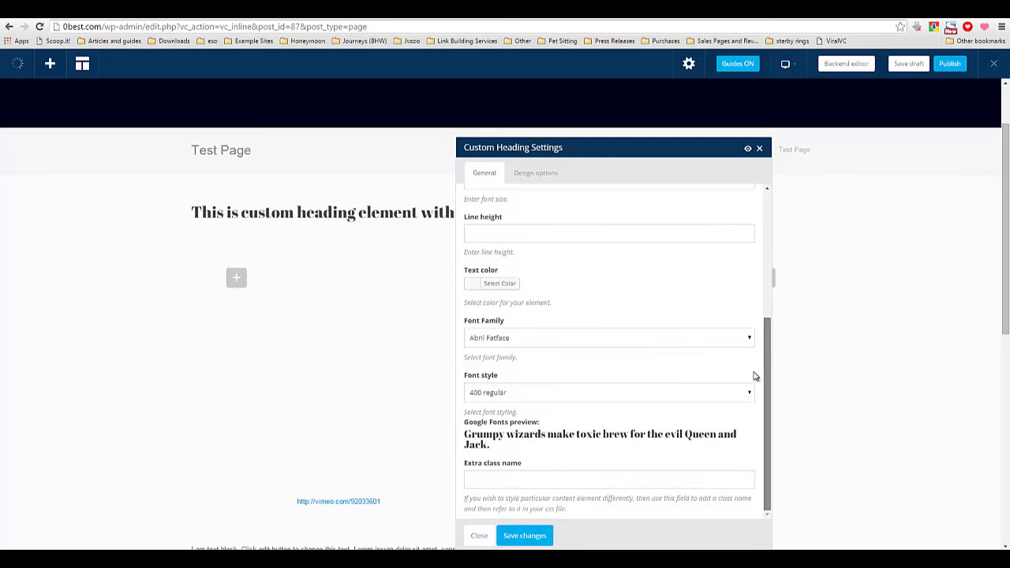
{"action": "left_click", "coordinate": [500, 283]}
{"action": "left_click", "coordinate": [549, 405]}
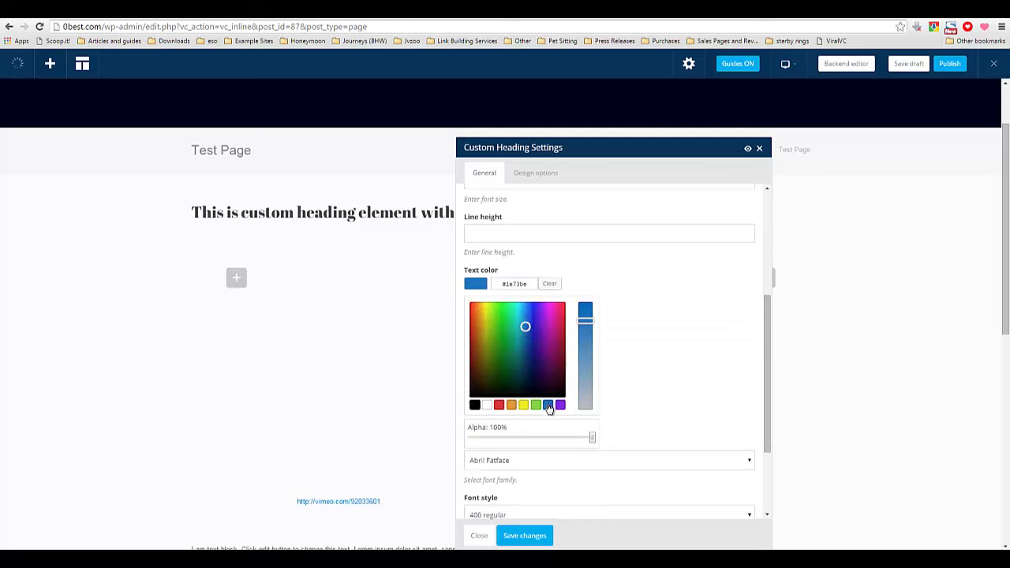
{"action": "left_click", "coordinate": [698, 380]}
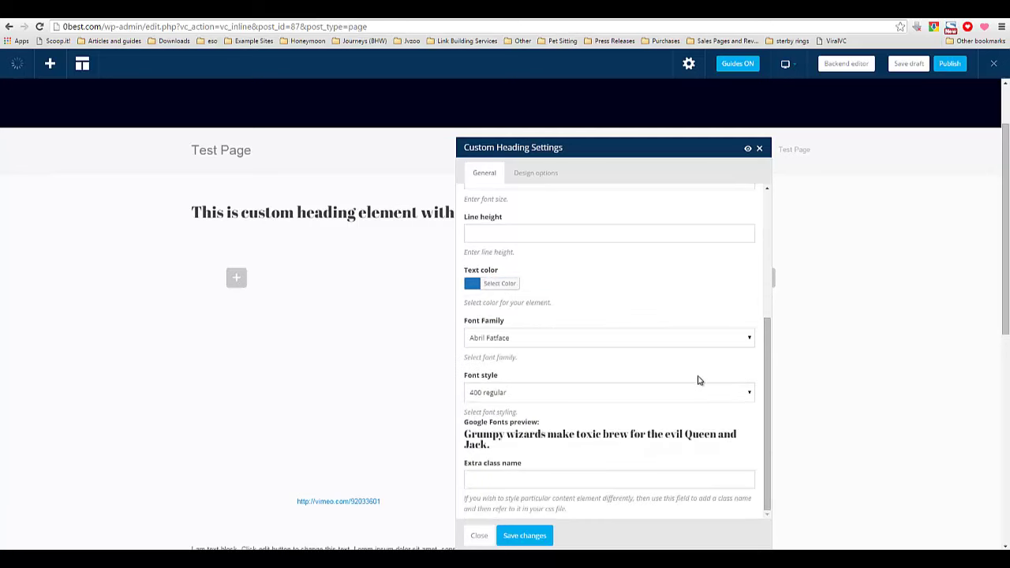
Choose Lobster as the custom heading's font family.
{"action": "left_click", "coordinate": [517, 340]}
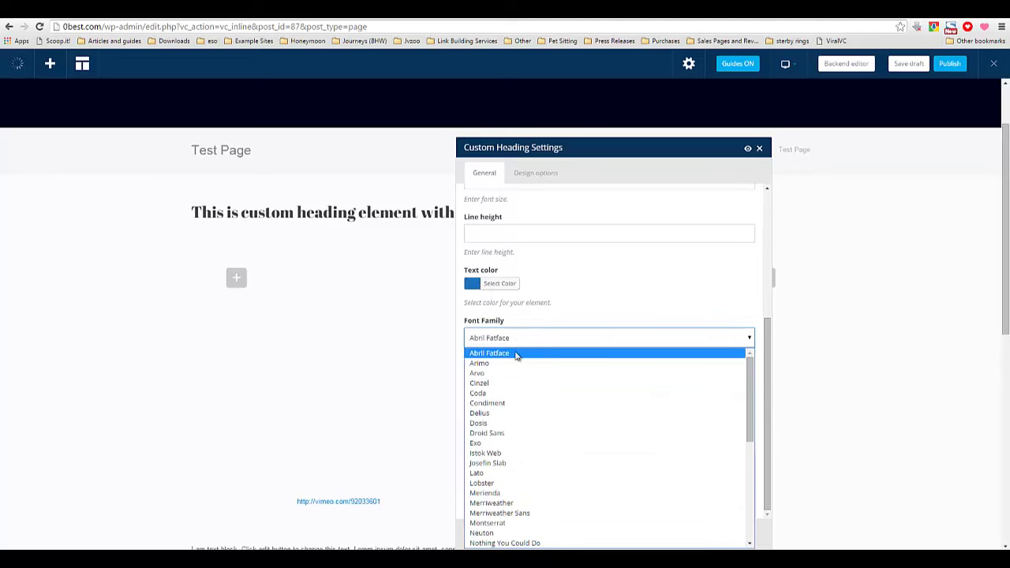
{"action": "mouse_move", "coordinate": [750, 420]}
{"action": "left_mouse_down"}
{"action": "mouse_move", "coordinate": [736, 479]}
{"action": "mouse_move", "coordinate": [742, 518]}
{"action": "mouse_move", "coordinate": [760, 438]}
{"action": "mouse_move", "coordinate": [751, 402]}
{"action": "left_mouse_up"}
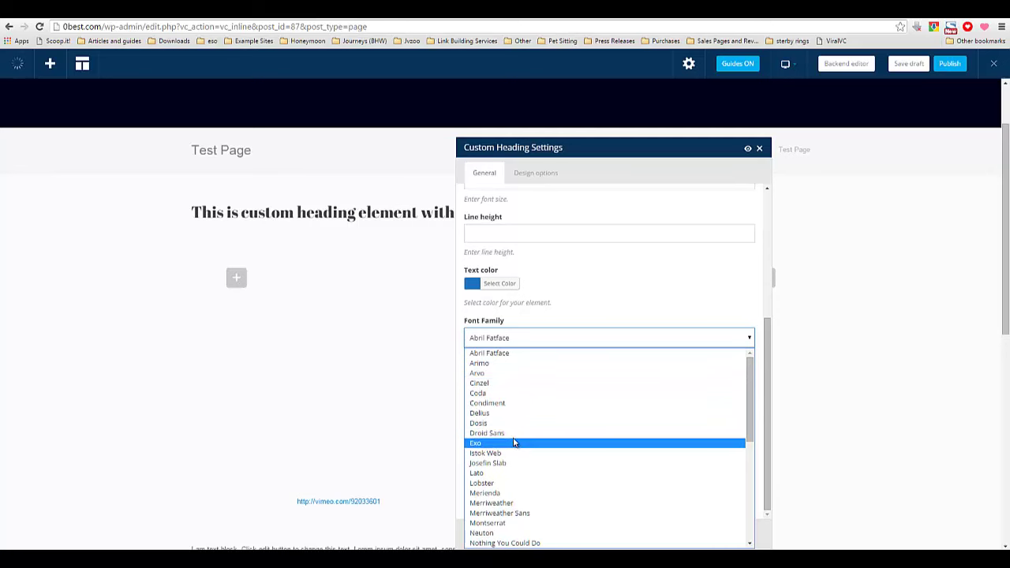
{"action": "left_click", "coordinate": [514, 483]}
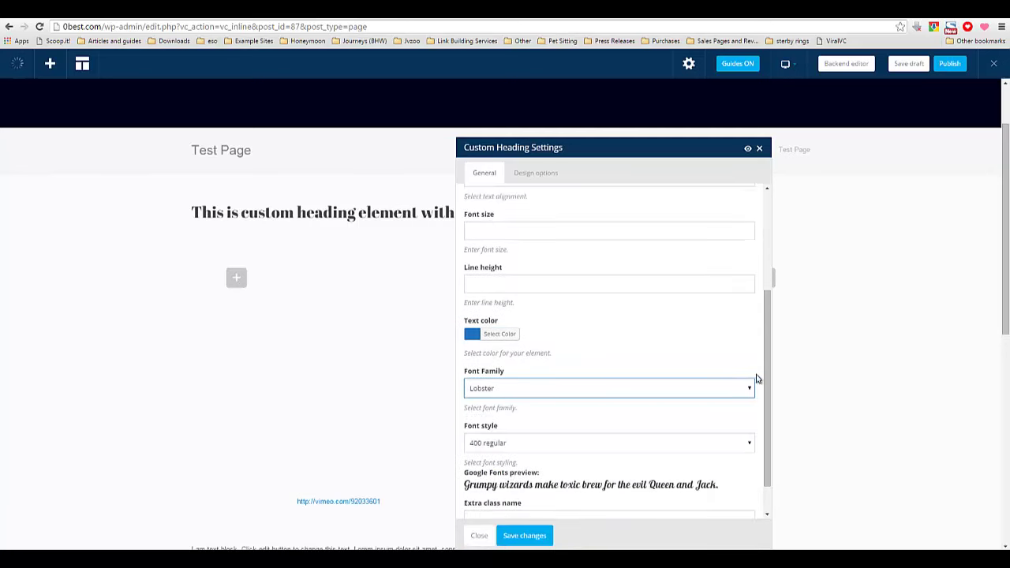
Try the Neuton font family for the custom heading, keeping its font style at 400 regular.
{"action": "scroll", "coordinate": [710, 450], "scroll_direction": "down", "scroll_amount": 1}
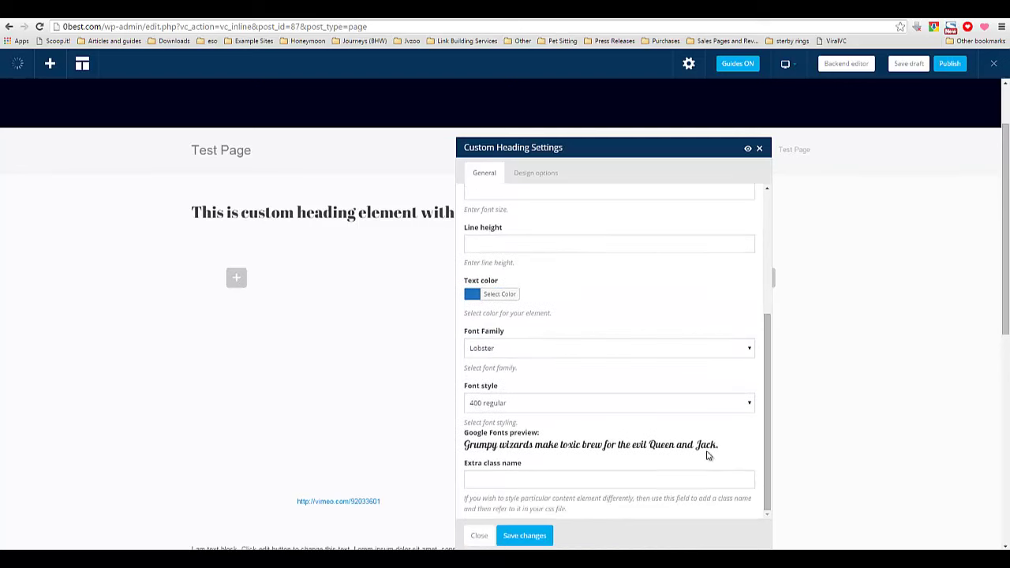
{"action": "left_click", "coordinate": [511, 406]}
{"action": "left_click", "coordinate": [511, 405]}
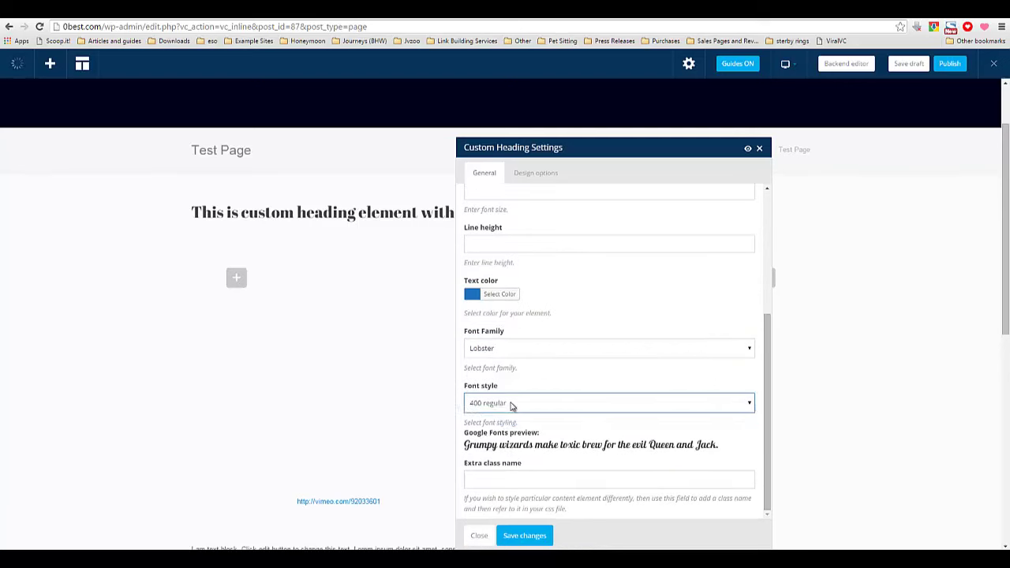
{"action": "left_click", "coordinate": [528, 350]}
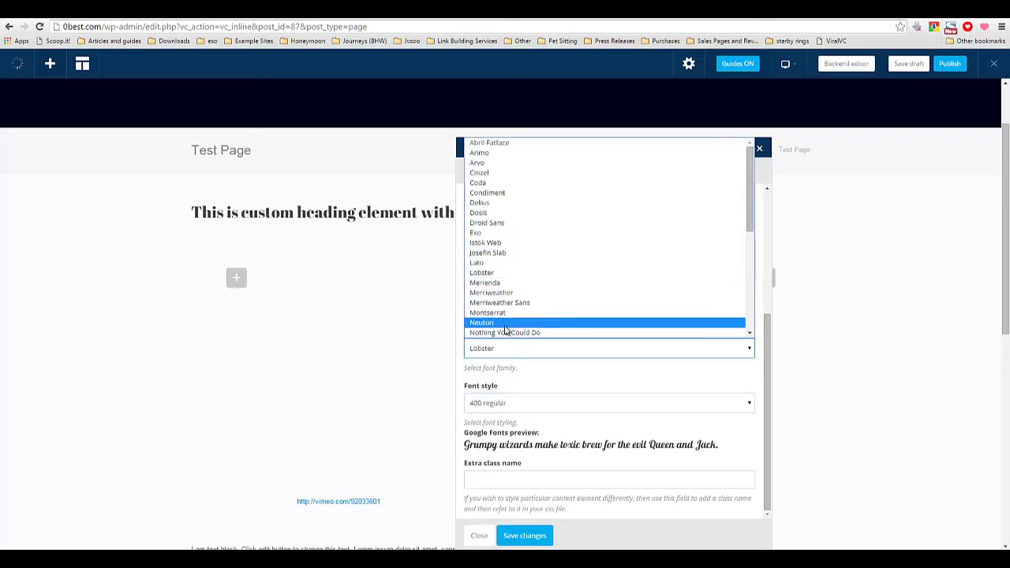
{"action": "left_click", "coordinate": [505, 320]}
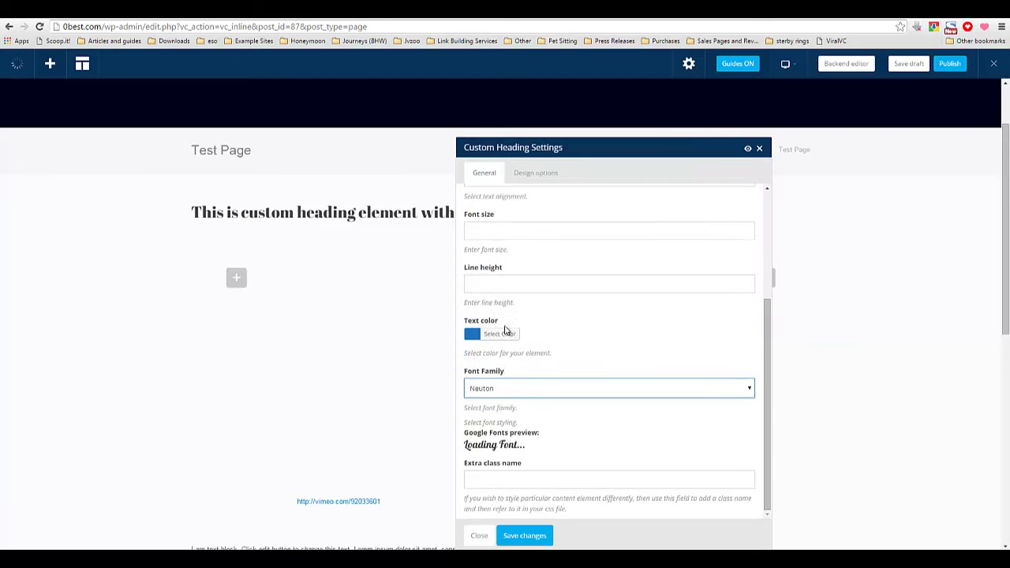
{"action": "left_click", "coordinate": [517, 395]}
{"action": "key", "text": "Escape"}
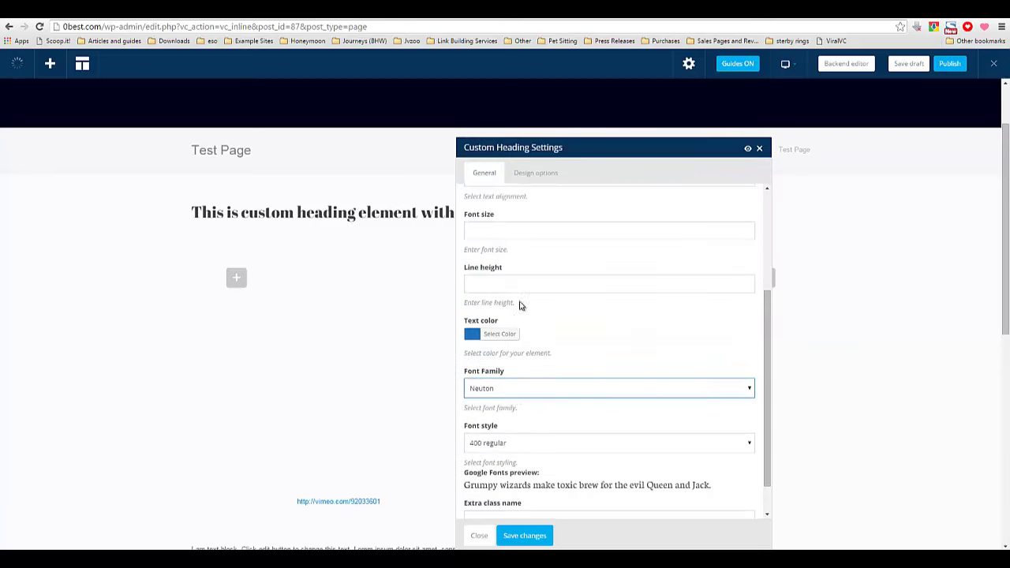
Set the custom heading's font family to Lato, then save and close its settings.
{"action": "key", "text": "l"}
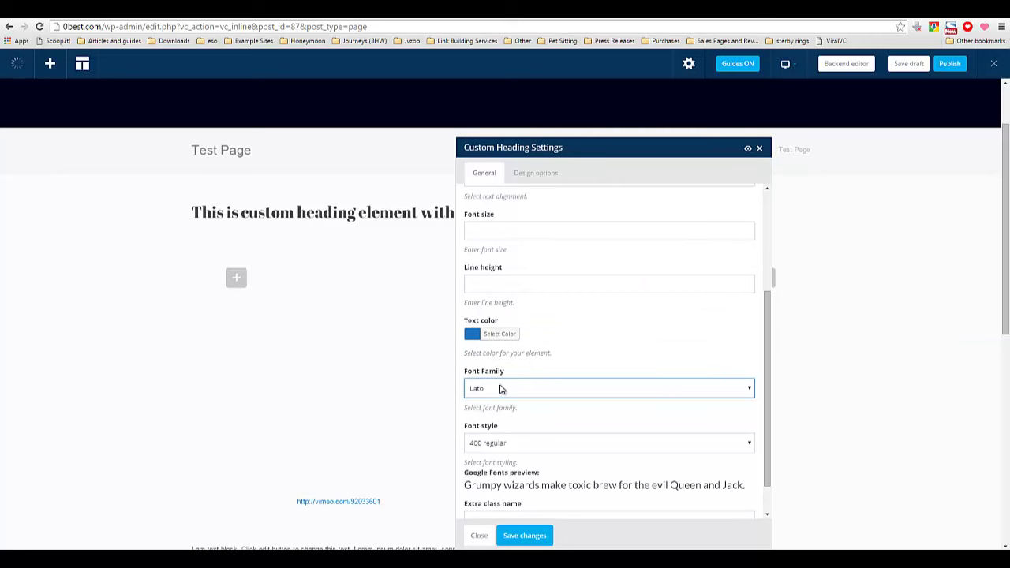
{"action": "left_click_drag", "start_coordinate": [765, 385], "coordinate": [762, 450]}
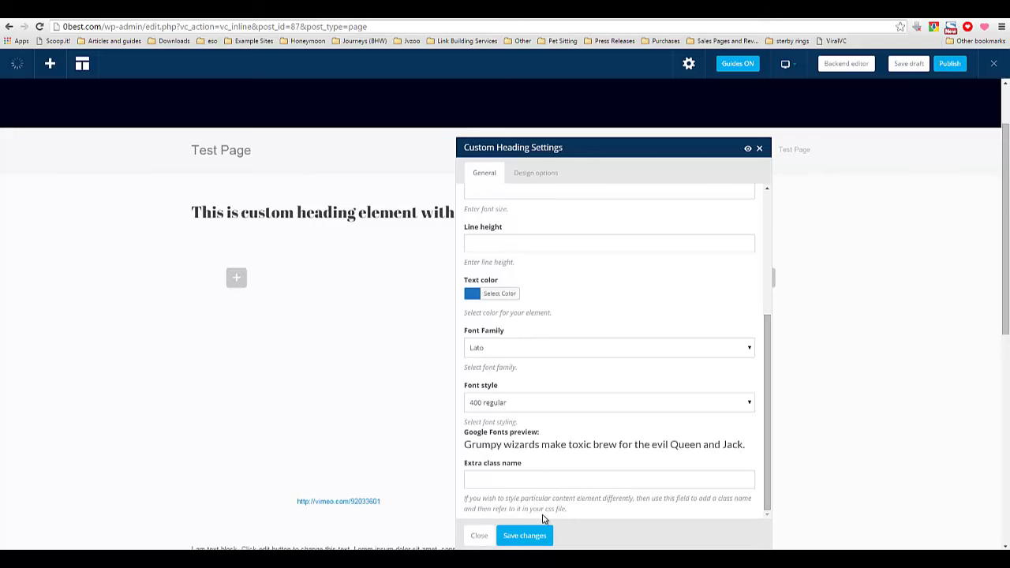
{"action": "left_click", "coordinate": [517, 536]}
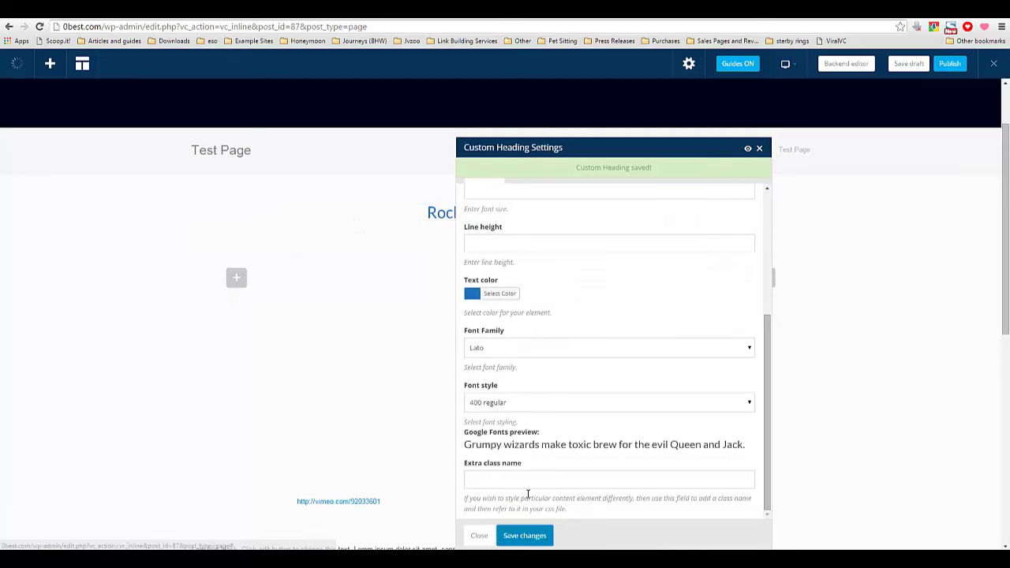
{"action": "left_click", "coordinate": [480, 536]}
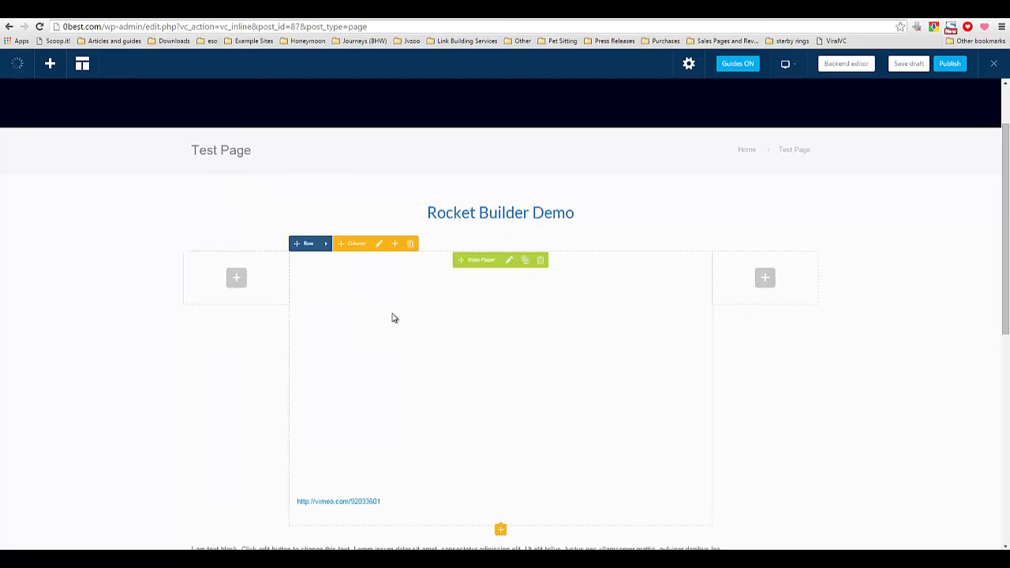
Open the video player's settings and copy the YouTube link from the Video section of the Notepad notes.
{"action": "left_click", "coordinate": [509, 265]}
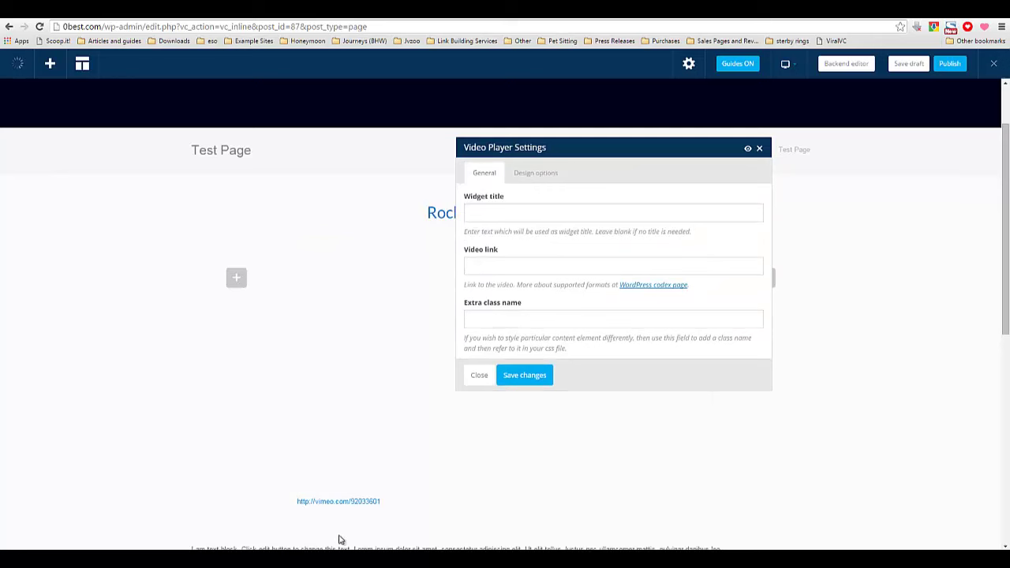
{"action": "key", "text": "alt+Tab"}
{"action": "right_click", "coordinate": [563, 181]}
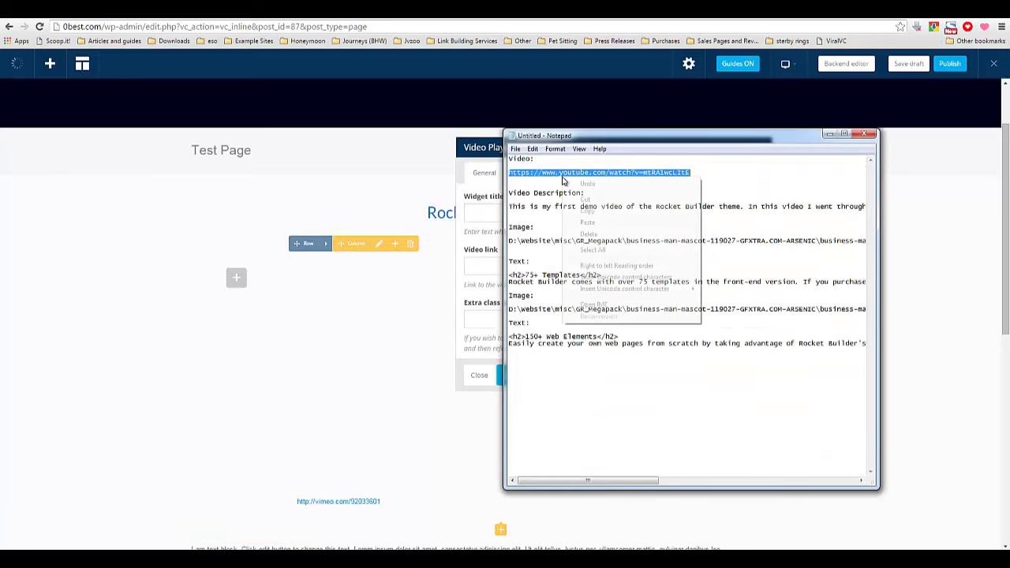
{"action": "left_click", "coordinate": [585, 211]}
{"action": "left_click", "coordinate": [830, 134]}
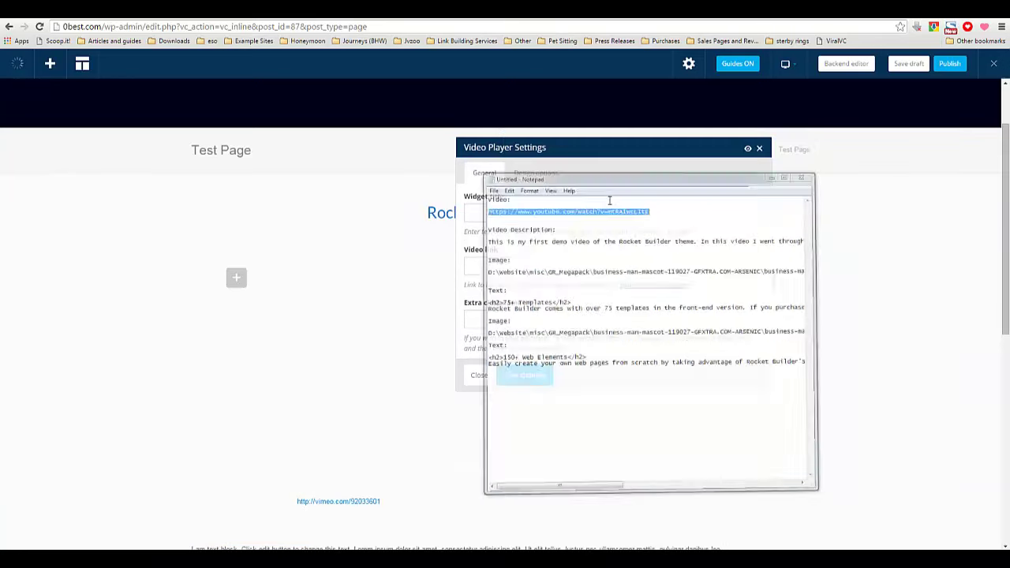
Paste the copied YouTube link as the player's video link, then save and close the settings.
{"action": "right_click", "coordinate": [514, 265]}
{"action": "left_click", "coordinate": [553, 332]}
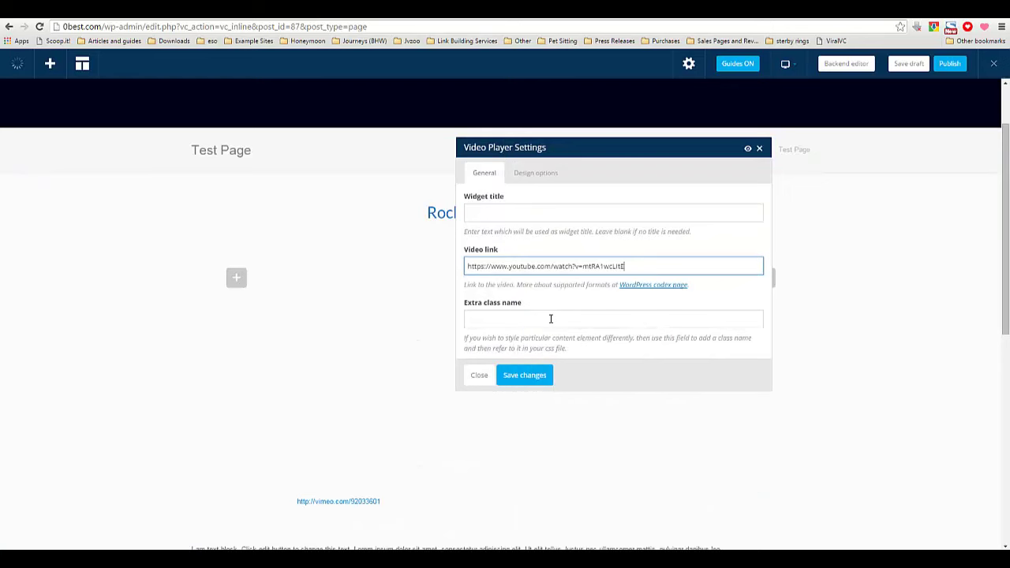
{"action": "scroll", "coordinate": [550, 318], "scroll_direction": "down", "scroll_amount": 2}
{"action": "left_click", "coordinate": [525, 376]}
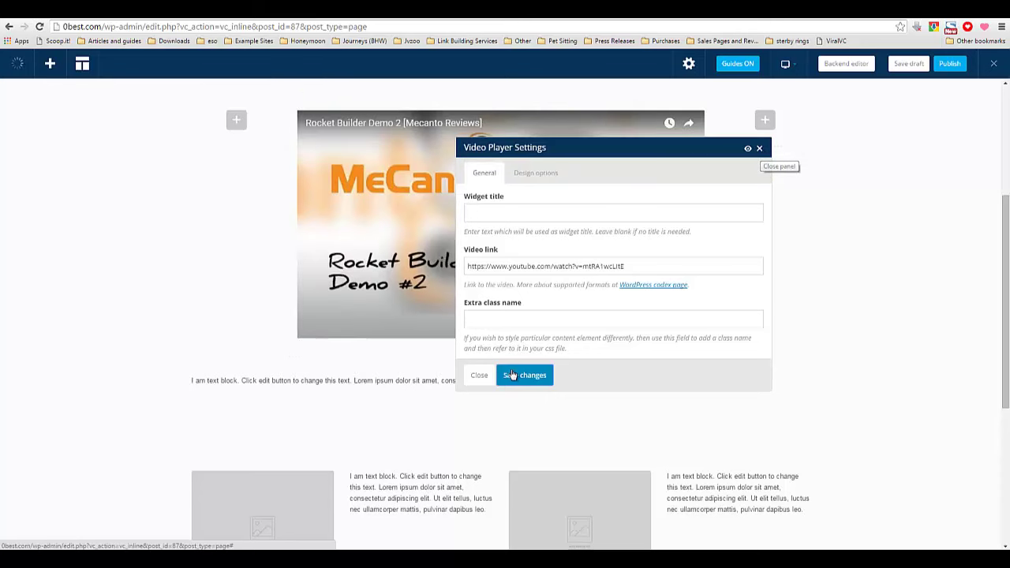
{"action": "left_click", "coordinate": [479, 376]}
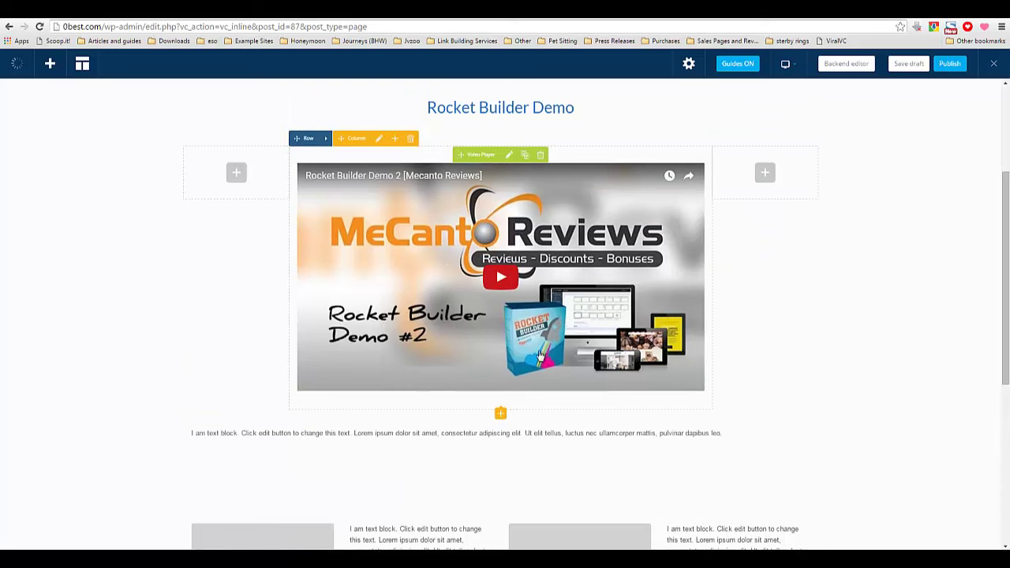
Save the page as a draft and switch it to the backend editor.
{"action": "scroll", "coordinate": [521, 393], "scroll_direction": "down", "scroll_amount": 3}
{"action": "scroll", "coordinate": [525, 396], "scroll_direction": "up", "scroll_amount": 1}
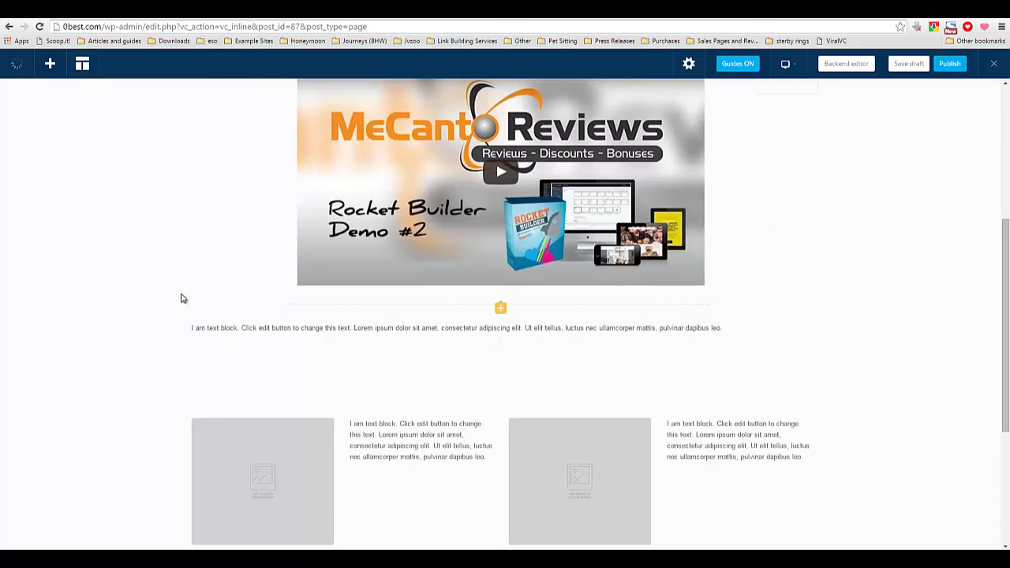
{"action": "left_click", "coordinate": [897, 66]}
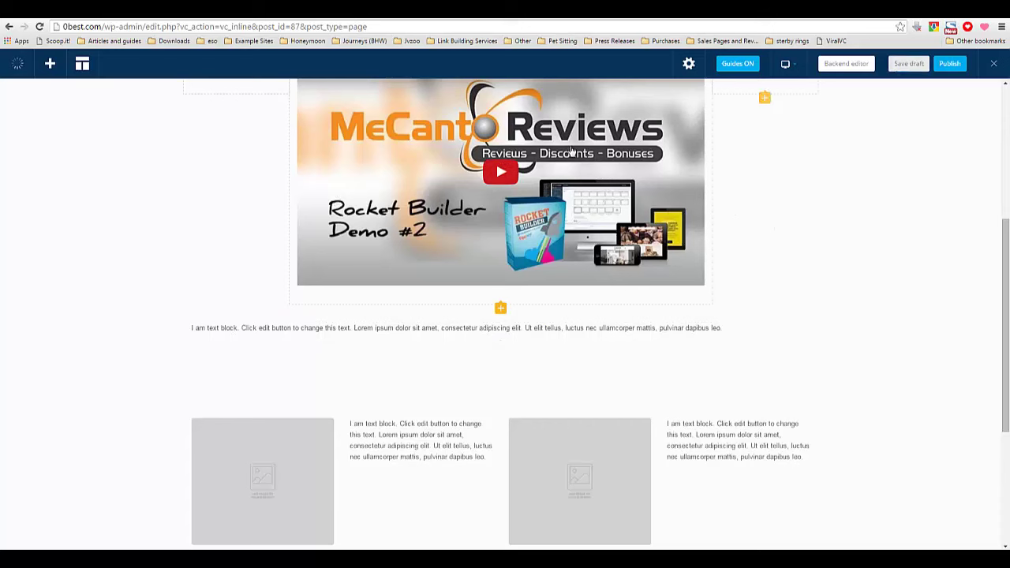
{"action": "left_click", "coordinate": [908, 66]}
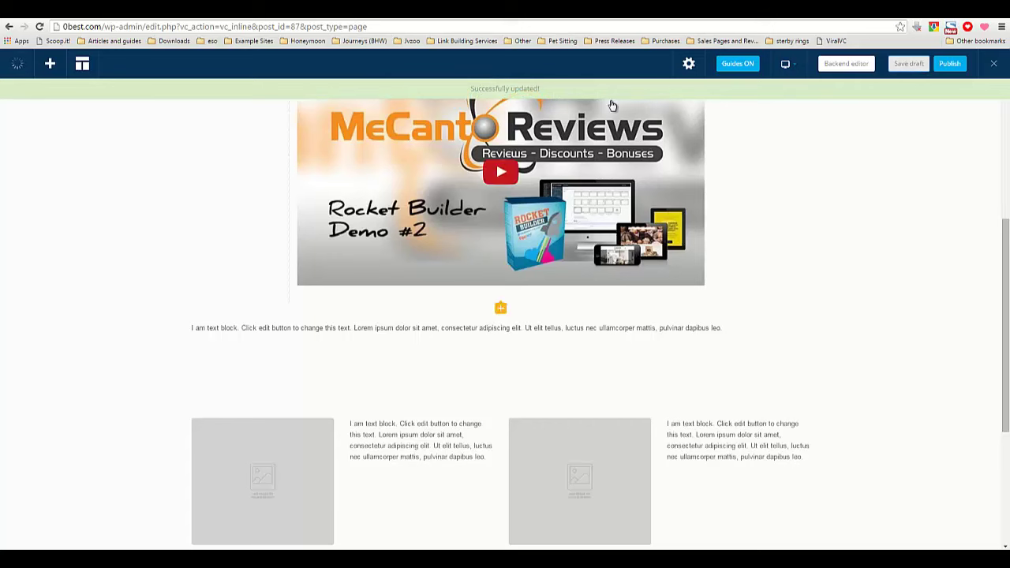
{"action": "left_click", "coordinate": [843, 64]}
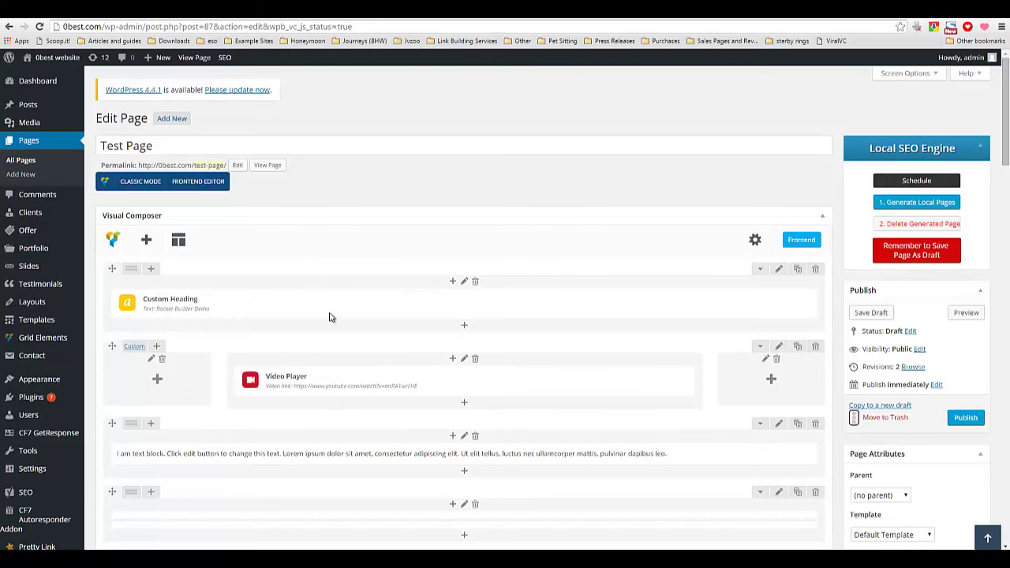
Open the settings of the text block below the video and copy the Video Description text from the Notepad notes.
{"action": "scroll", "coordinate": [378, 371], "scroll_direction": "down", "scroll_amount": 1}
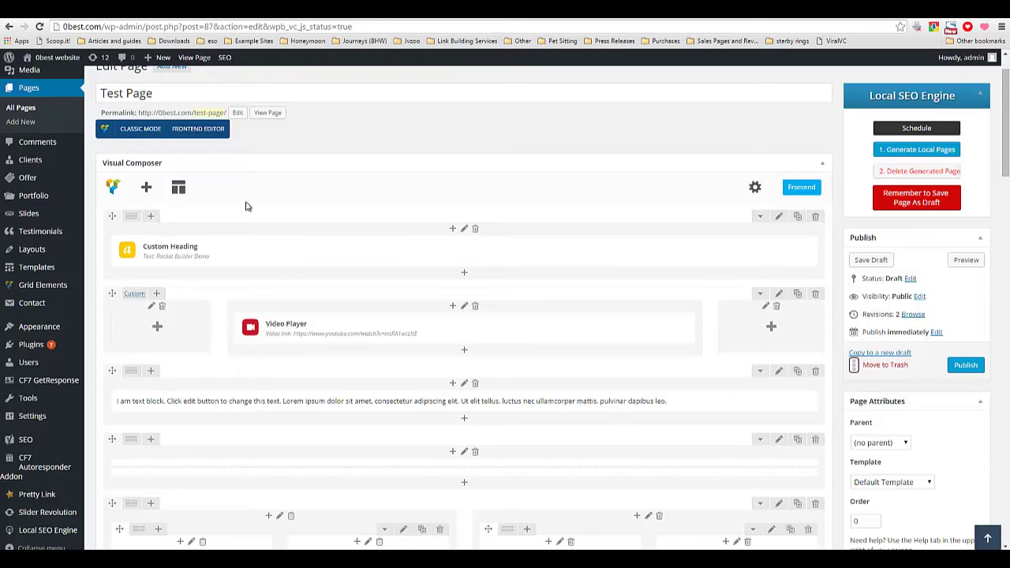
{"action": "scroll", "coordinate": [365, 449], "scroll_direction": "down", "scroll_amount": 1}
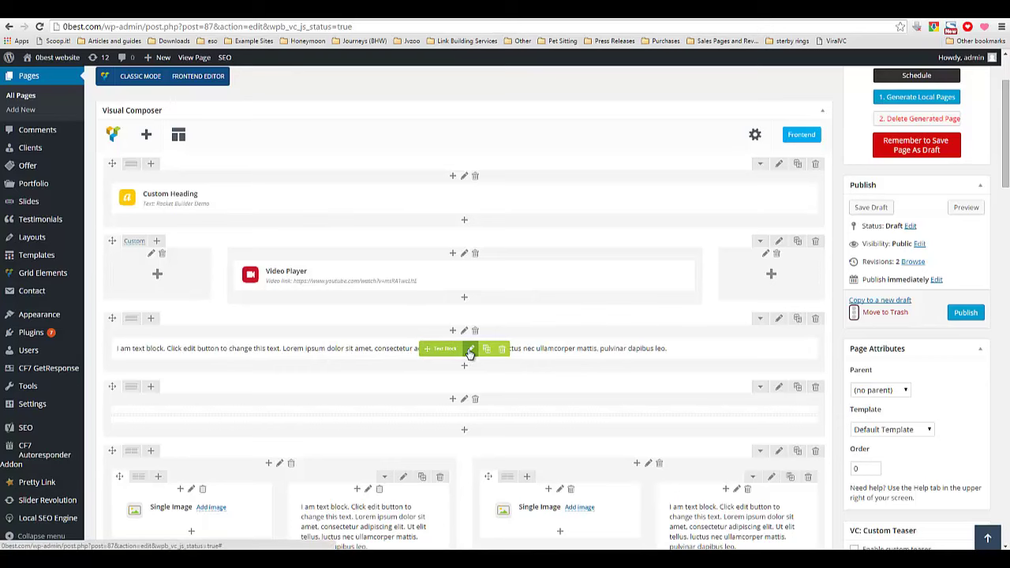
{"action": "left_click", "coordinate": [470, 350]}
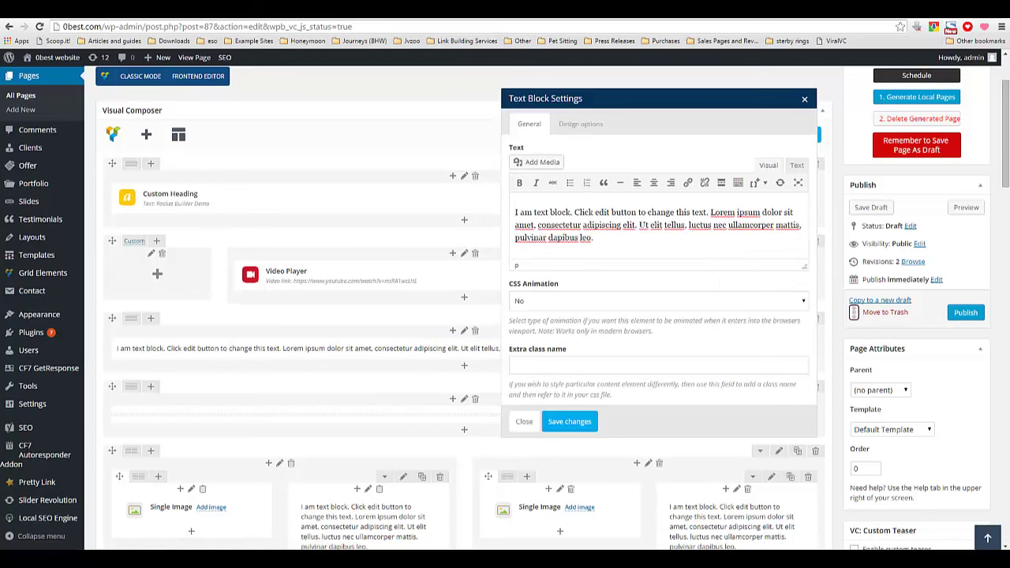
{"action": "key", "text": "alt+Tab"}
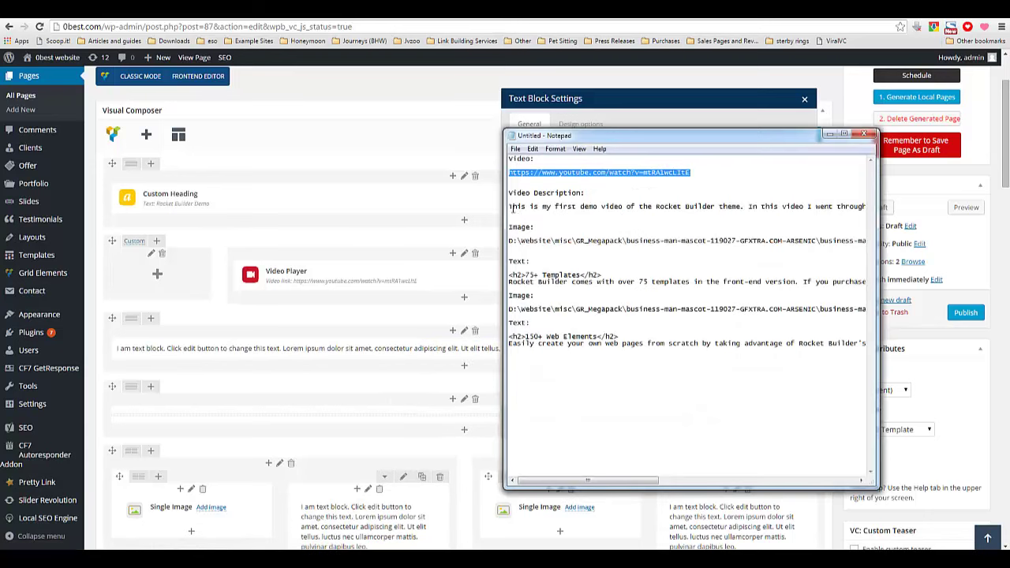
{"action": "left_click", "coordinate": [512, 206]}
{"action": "key", "text": "shift+End"}
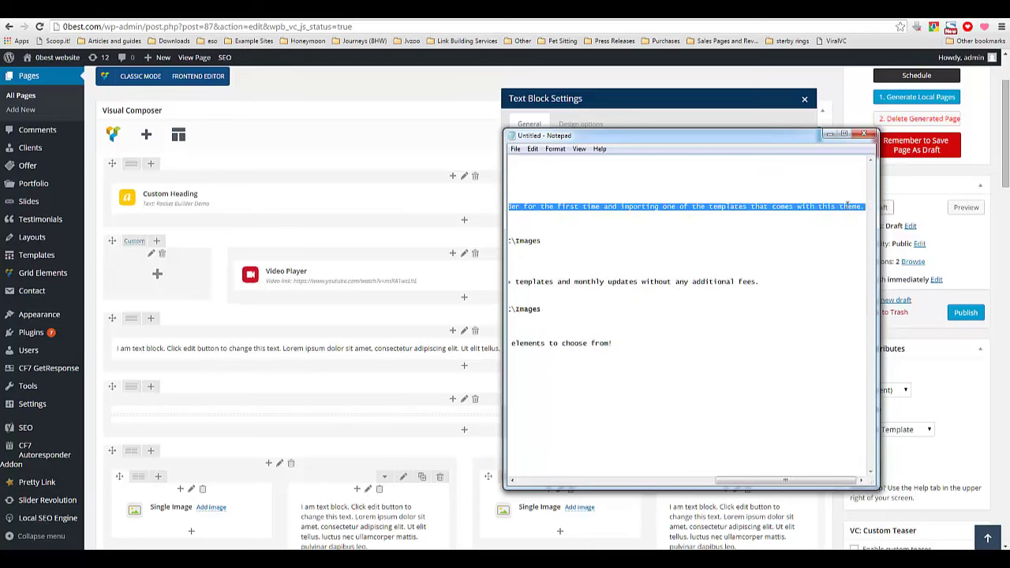
{"action": "right_click", "coordinate": [841, 206]}
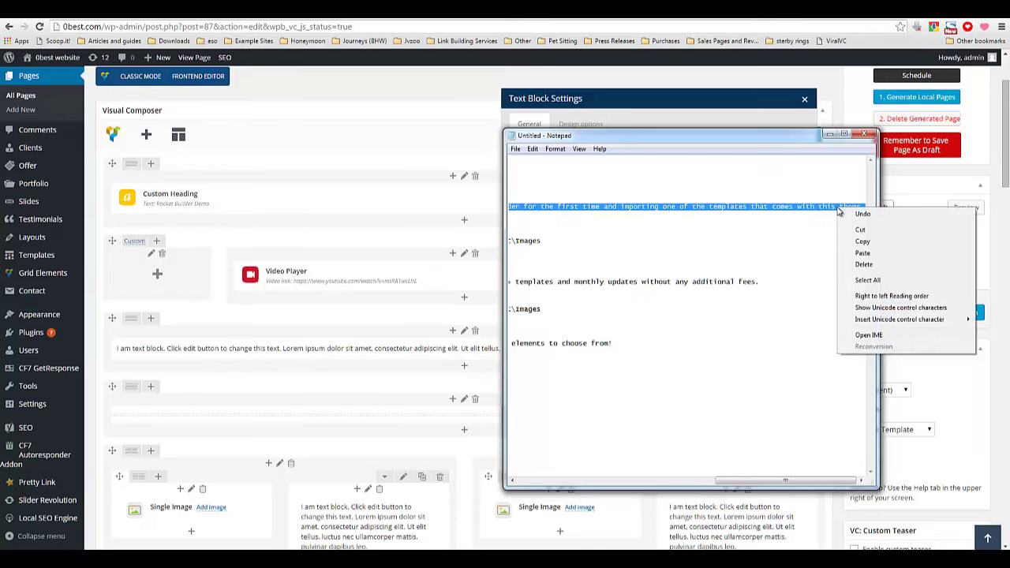
{"action": "left_click", "coordinate": [863, 242]}
{"action": "left_click", "coordinate": [831, 134]}
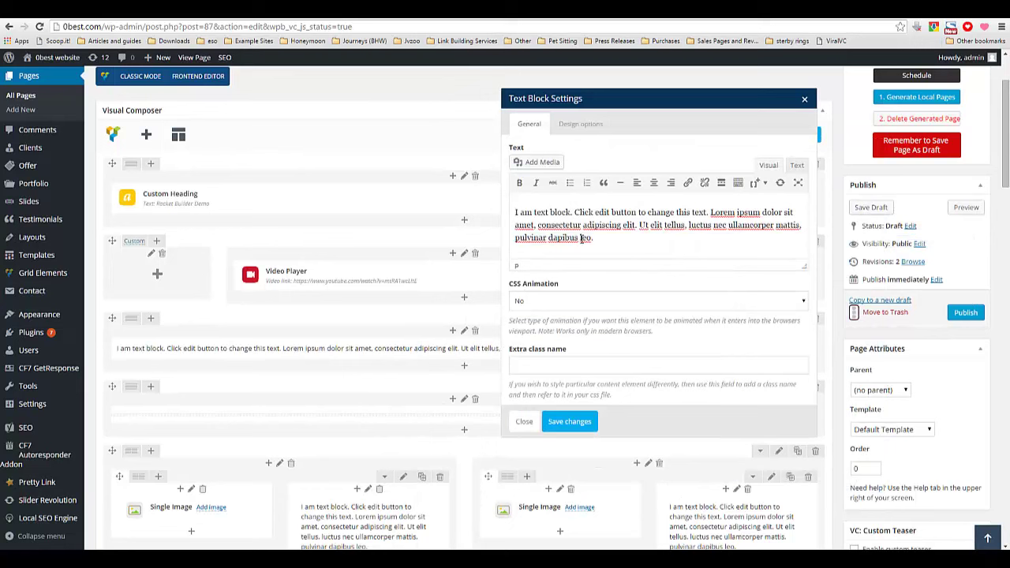
Replace the text block's placeholder paragraph with the copied video description and save the changes.
{"action": "left_click_drag", "start_coordinate": [605, 240], "coordinate": [516, 213]}
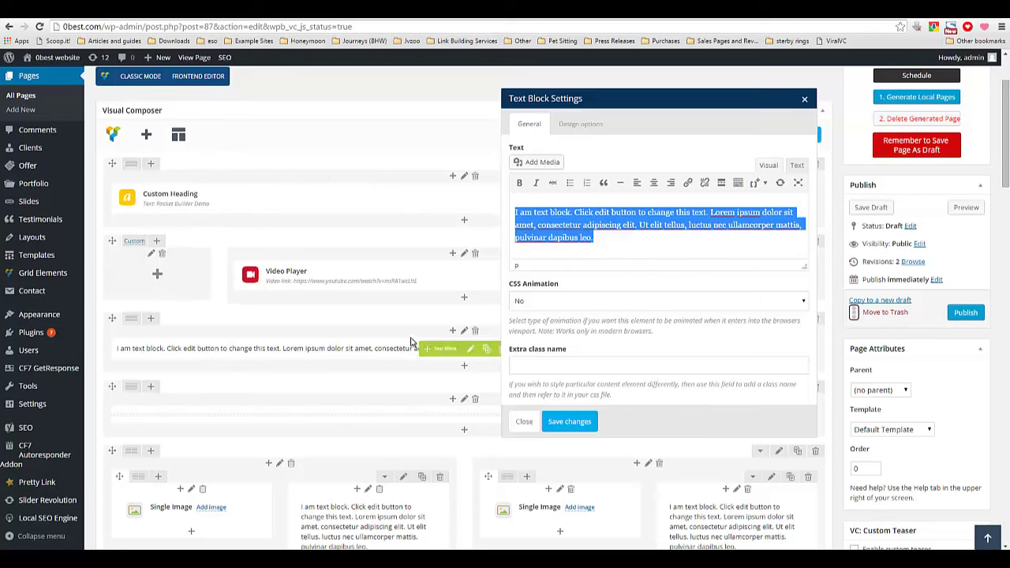
{"action": "right_click", "coordinate": [574, 238]}
{"action": "left_click", "coordinate": [600, 269]}
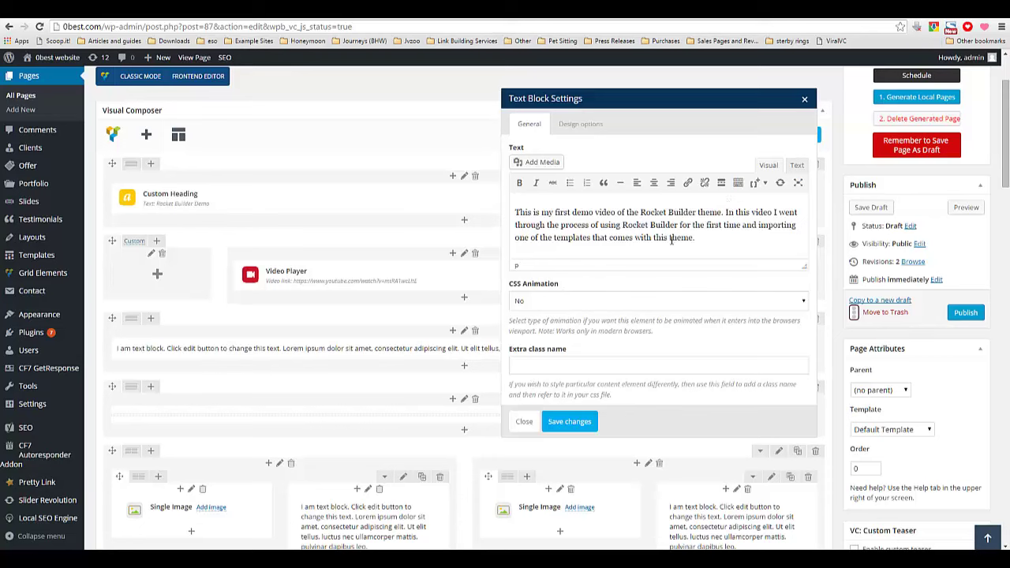
{"action": "left_click_drag", "start_coordinate": [515, 213], "coordinate": [719, 236]}
{"action": "left_click", "coordinate": [590, 226]}
{"action": "left_click", "coordinate": [556, 424]}
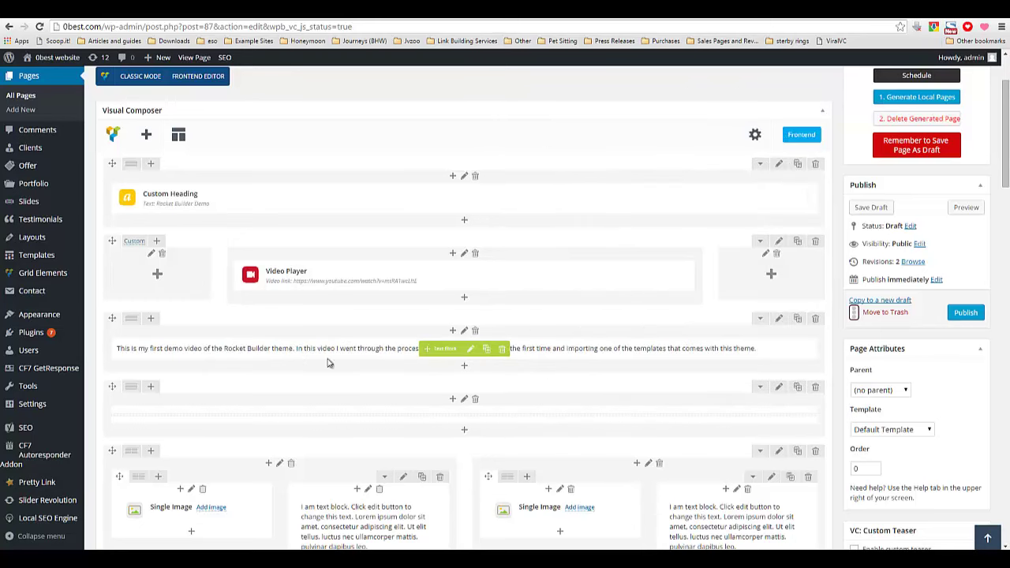
Open the first Single Image element's settings and copy the first image folder path from the Notepad notes.
{"action": "scroll", "coordinate": [370, 379], "scroll_direction": "down", "scroll_amount": 4}
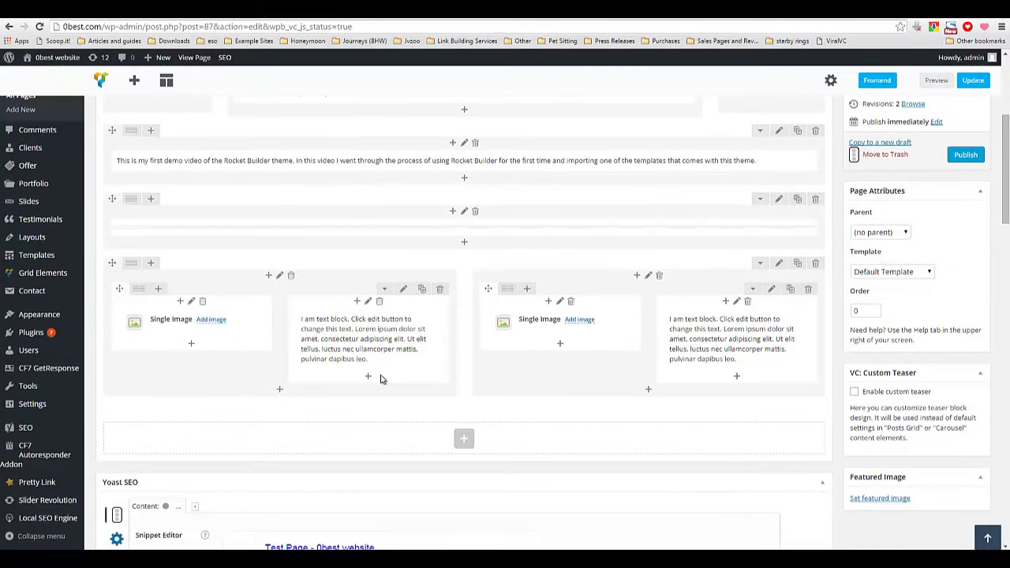
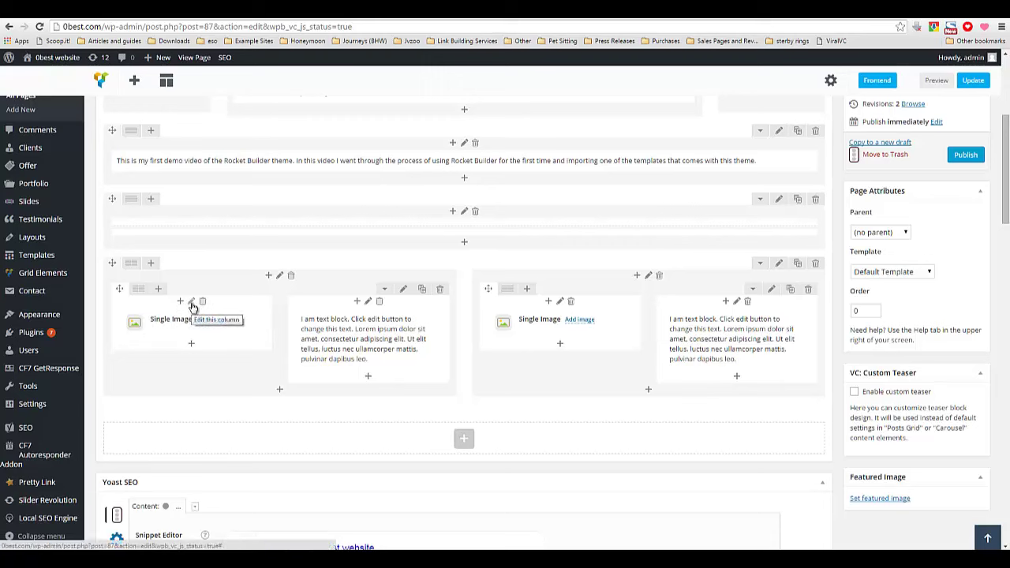
{"action": "mouse_move", "coordinate": [201, 324]}
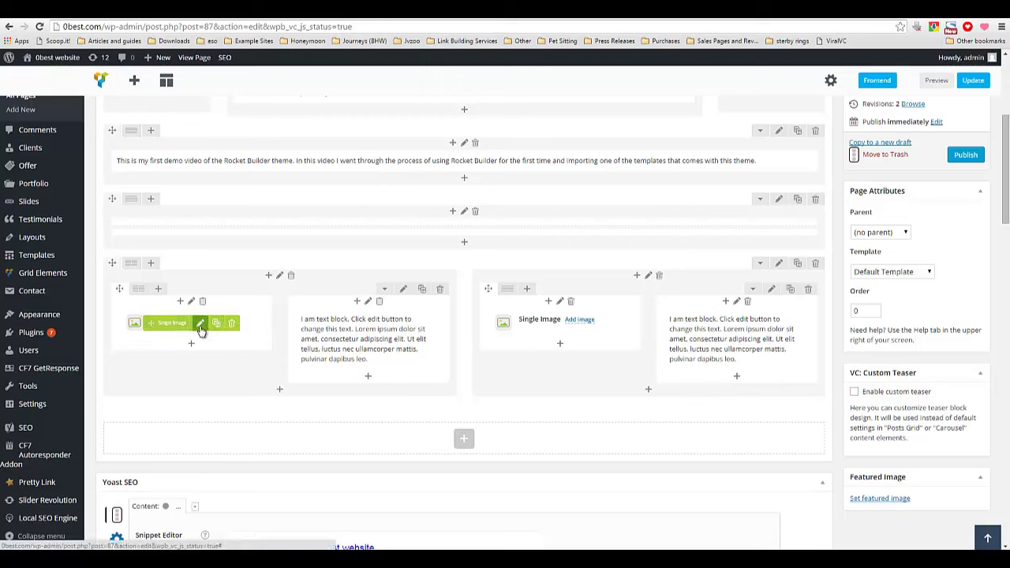
{"action": "left_click", "coordinate": [200, 323]}
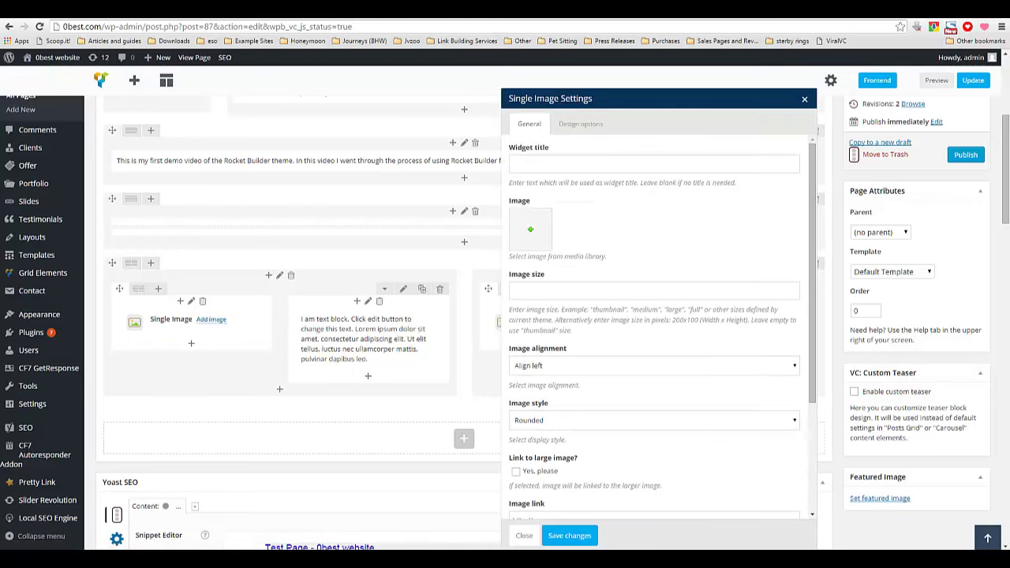
{"action": "left_click", "coordinate": [415, 493]}
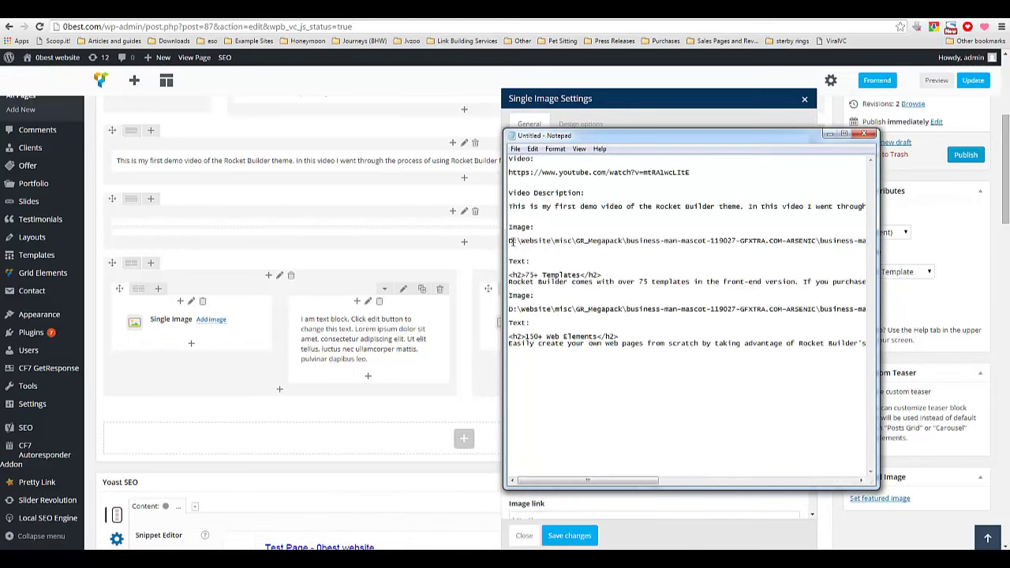
{"action": "left_click_drag", "start_coordinate": [534, 240], "coordinate": [884, 239]}
{"action": "right_click", "coordinate": [799, 240]}
{"action": "left_click", "coordinate": [821, 267]}
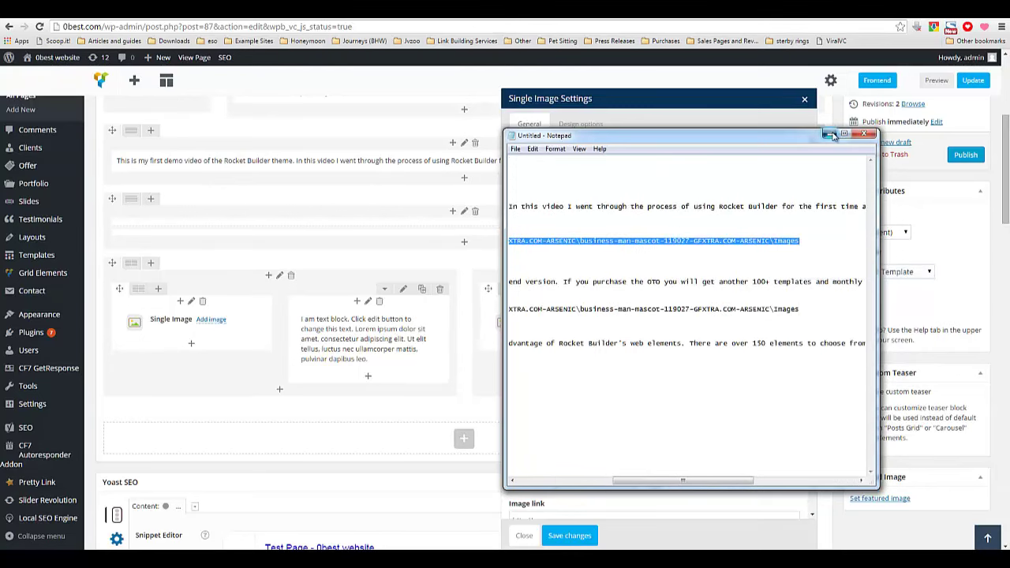
Upload Attention.png from the copied Images folder path and set it as the first Single Image element's image.
{"action": "left_click", "coordinate": [833, 136]}
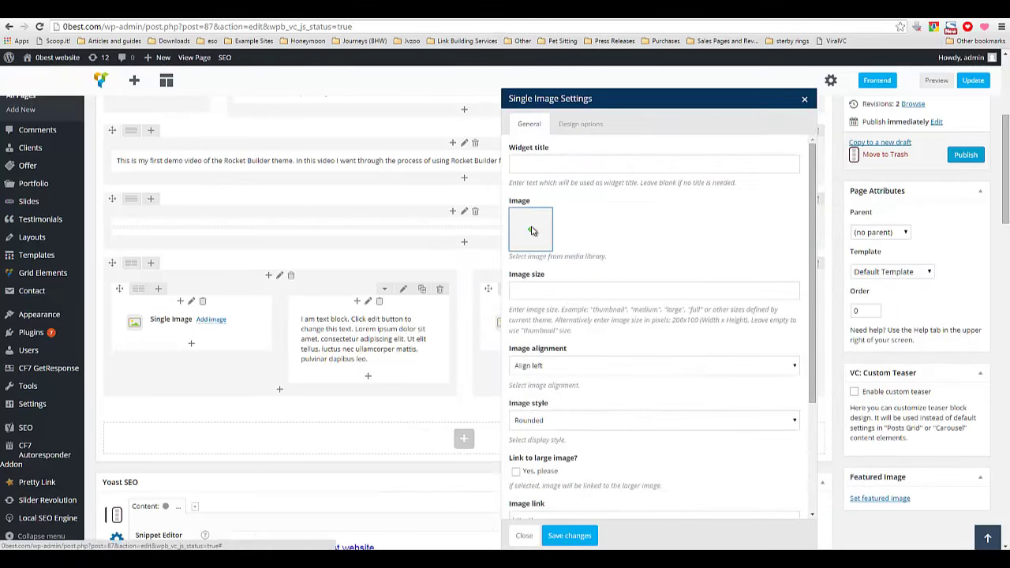
{"action": "left_click", "coordinate": [532, 229]}
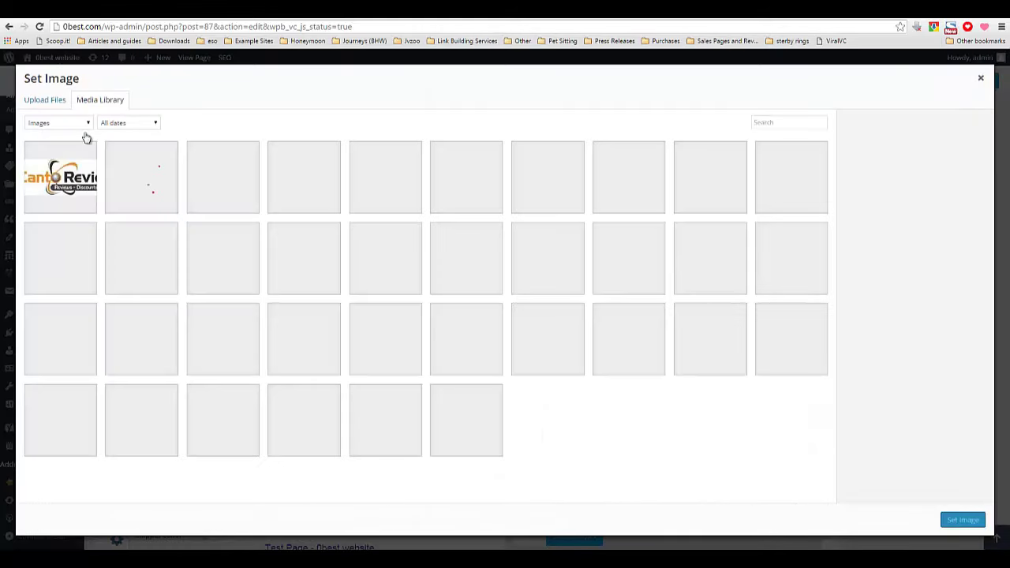
{"action": "left_click", "coordinate": [45, 100]}
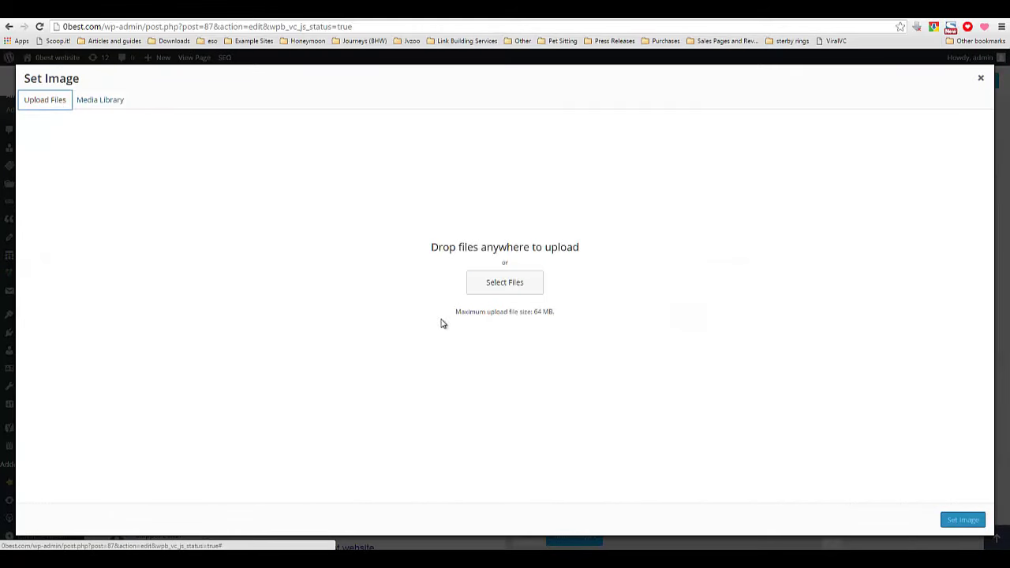
{"action": "left_click", "coordinate": [494, 285]}
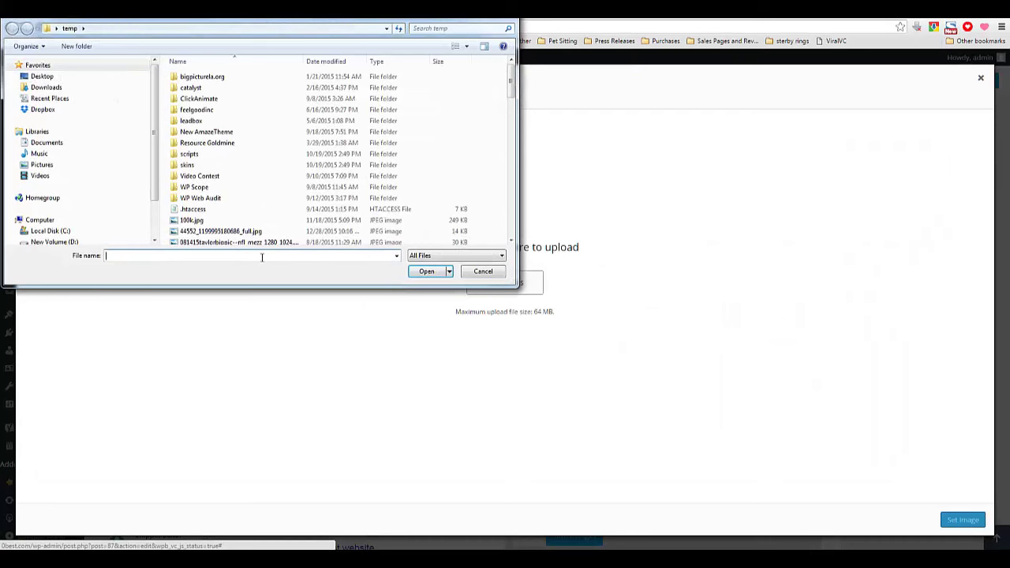
{"action": "key", "text": "ctrl+v"}
{"action": "key", "text": "Return"}
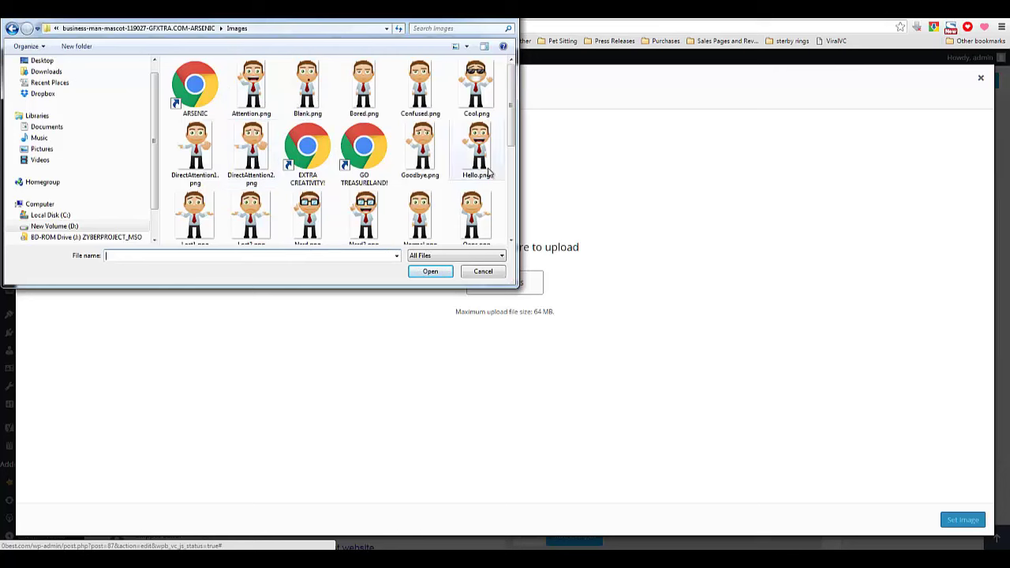
{"action": "left_click_drag", "start_coordinate": [514, 172], "coordinate": [514, 130]}
{"action": "left_click", "coordinate": [251, 87]}
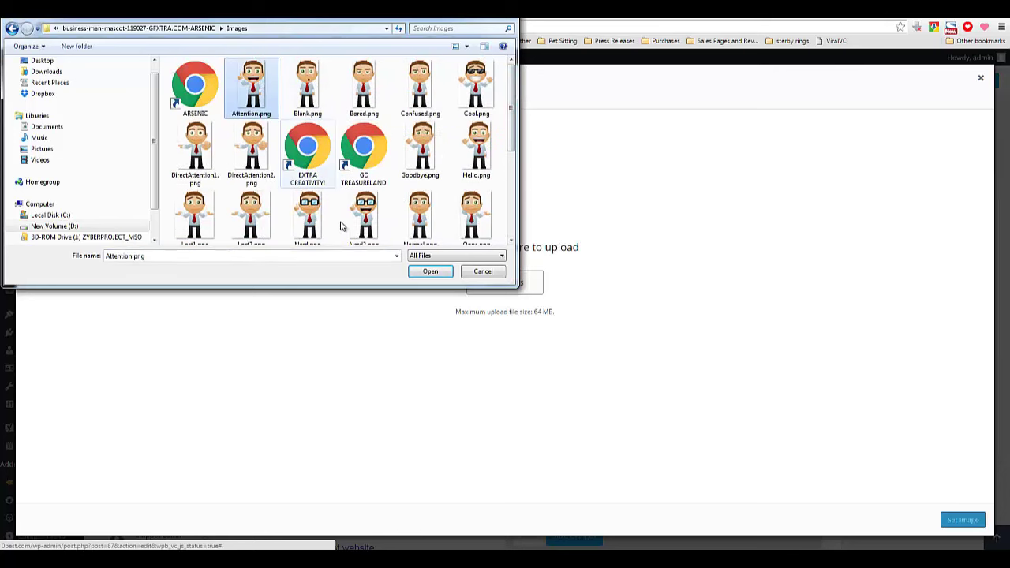
{"action": "left_click", "coordinate": [430, 270]}
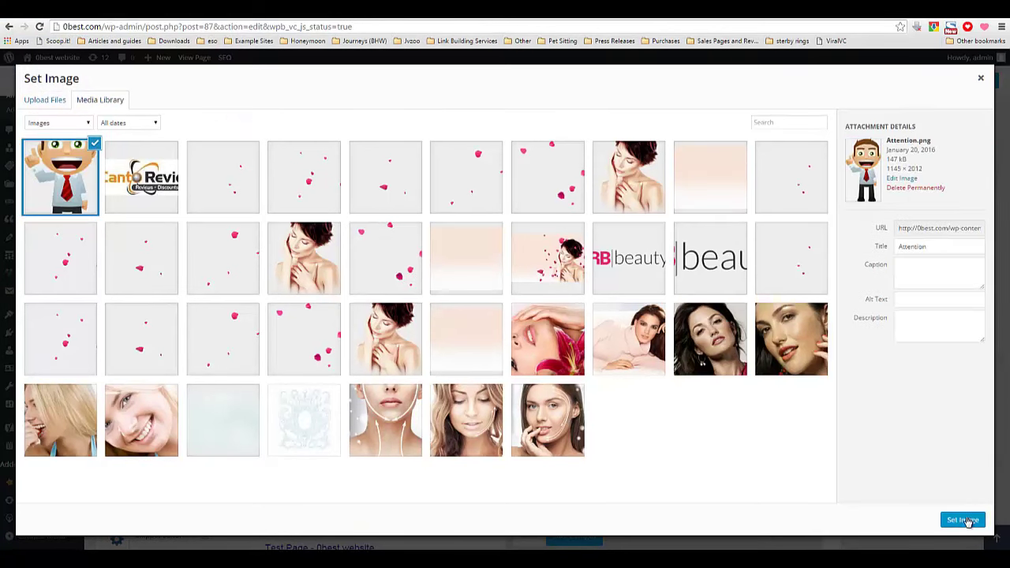
{"action": "left_click", "coordinate": [964, 521]}
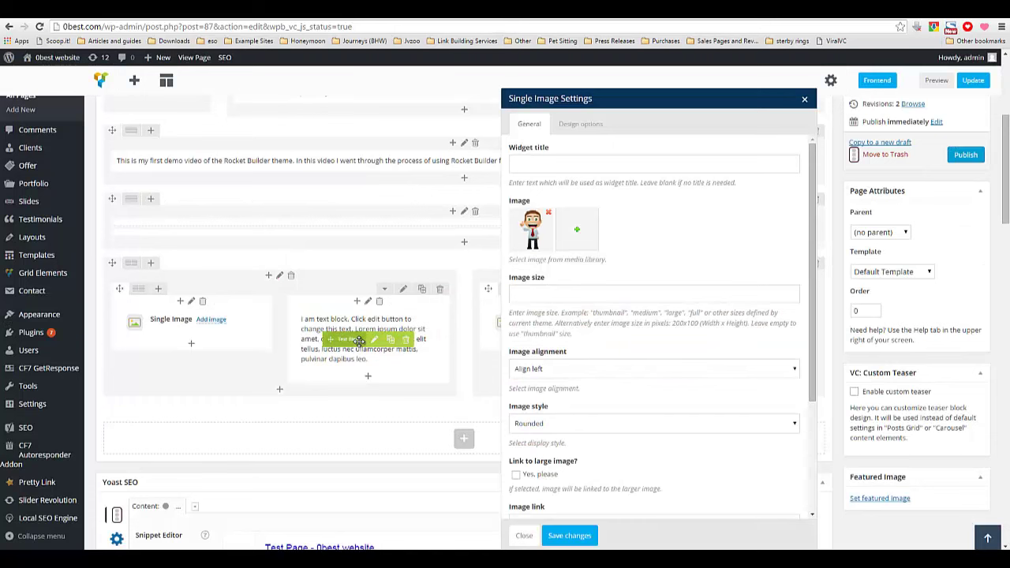
Set the first image's size to 200x360 with center alignment and save the element's changes.
{"action": "left_click", "coordinate": [543, 294]}
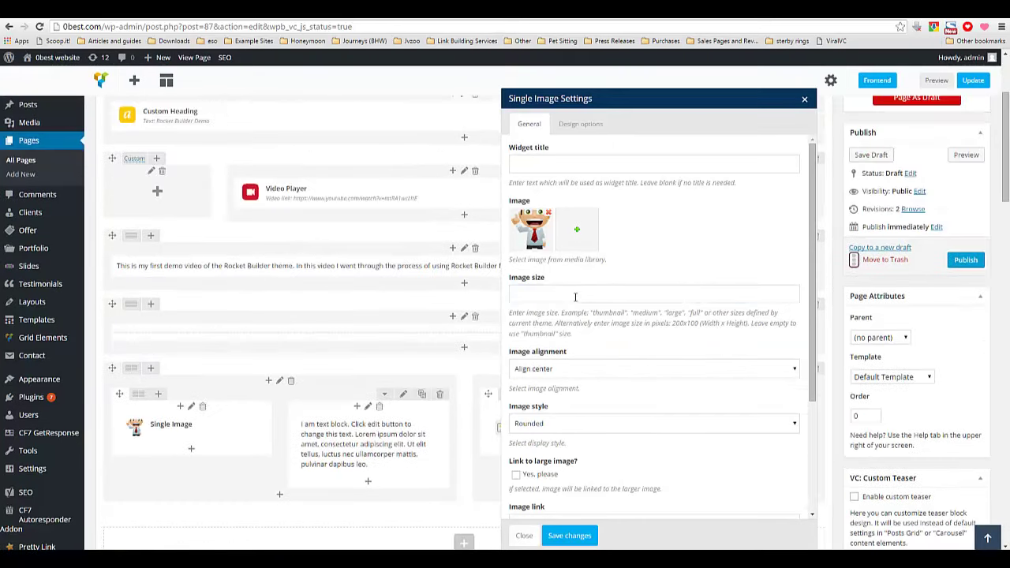
{"action": "left_click", "coordinate": [542, 297]}
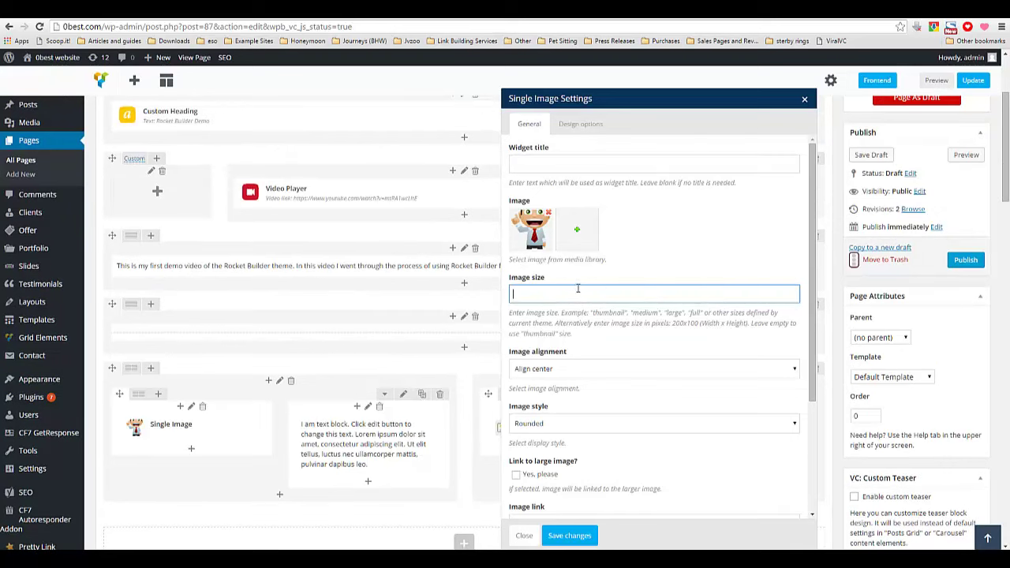
{"action": "right_click", "coordinate": [578, 289]}
{"action": "left_click", "coordinate": [608, 352]}
{"action": "scroll", "coordinate": [584, 408], "scroll_direction": "down", "scroll_amount": 2}
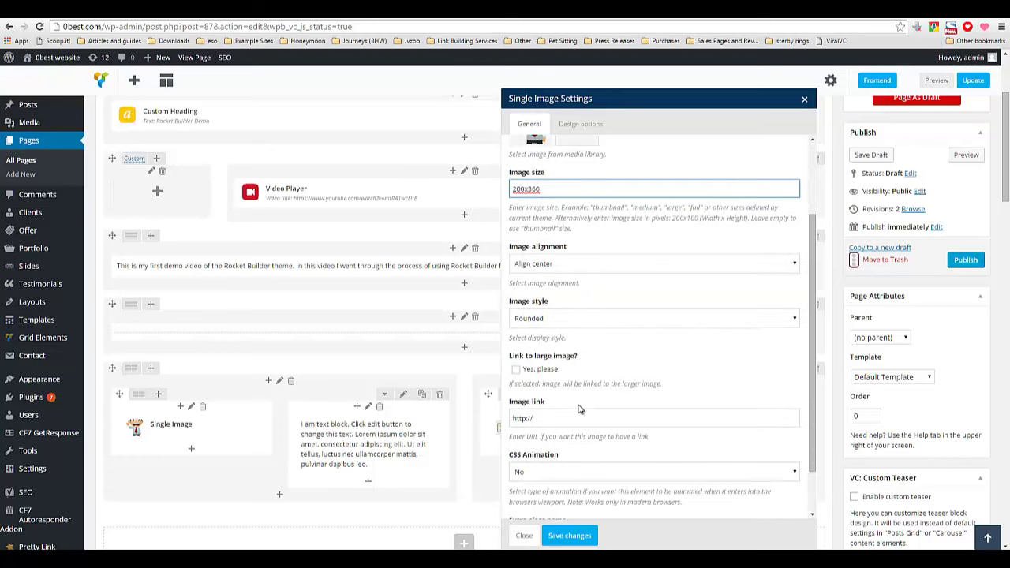
{"action": "scroll", "coordinate": [580, 409], "scroll_direction": "down", "scroll_amount": 1}
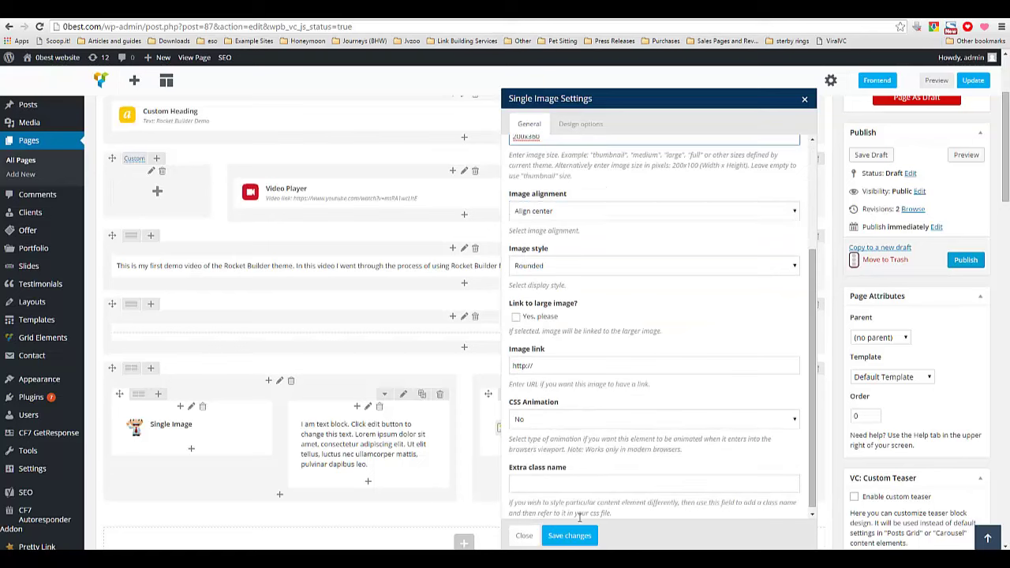
{"action": "left_click", "coordinate": [579, 212]}
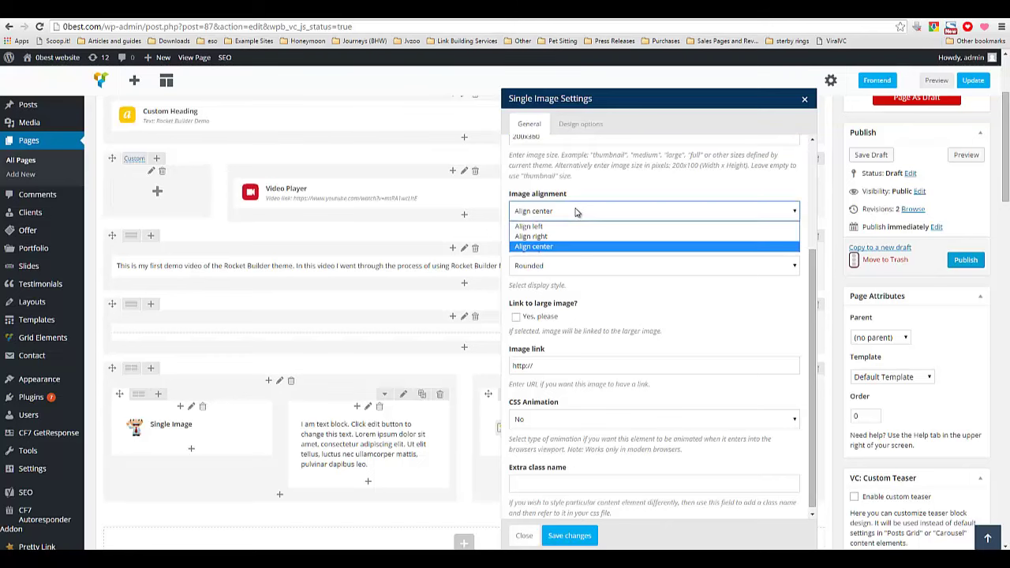
{"action": "left_click", "coordinate": [579, 211]}
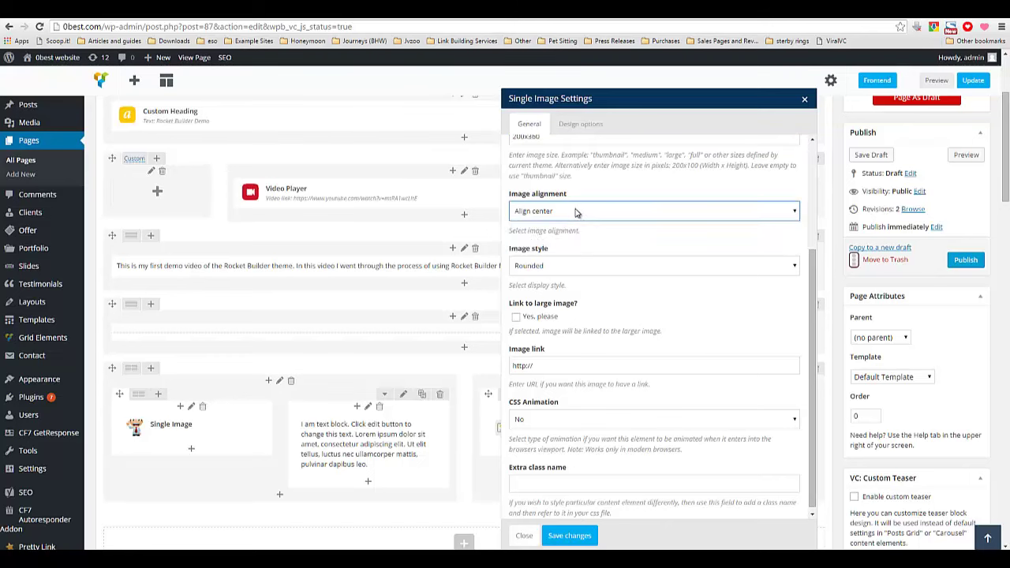
{"action": "left_click", "coordinate": [567, 536]}
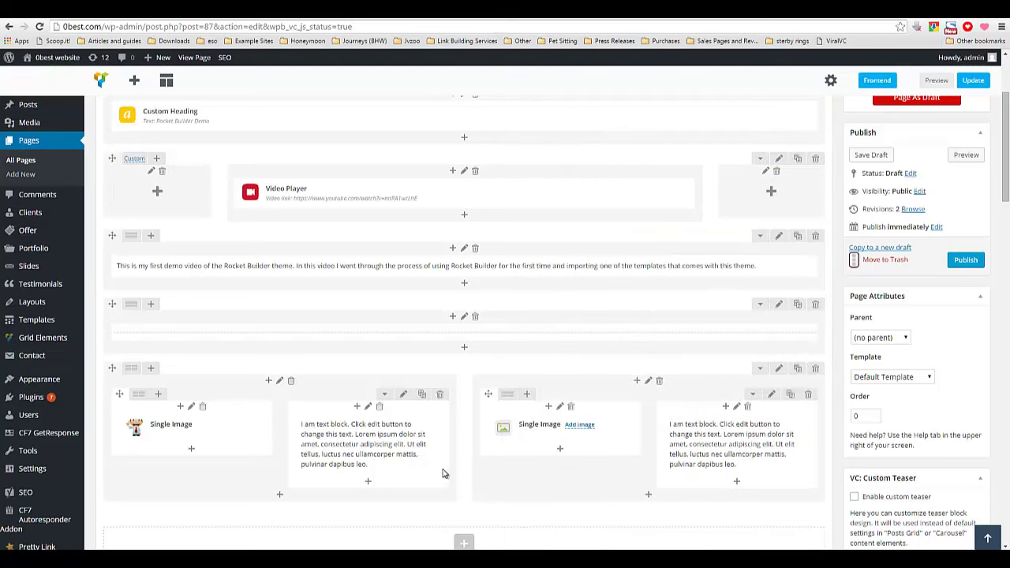
Copy the "75+ Templates" heading and its paragraph from the Notepad notes and return to the page editor.
{"action": "key", "text": "alt+Tab"}
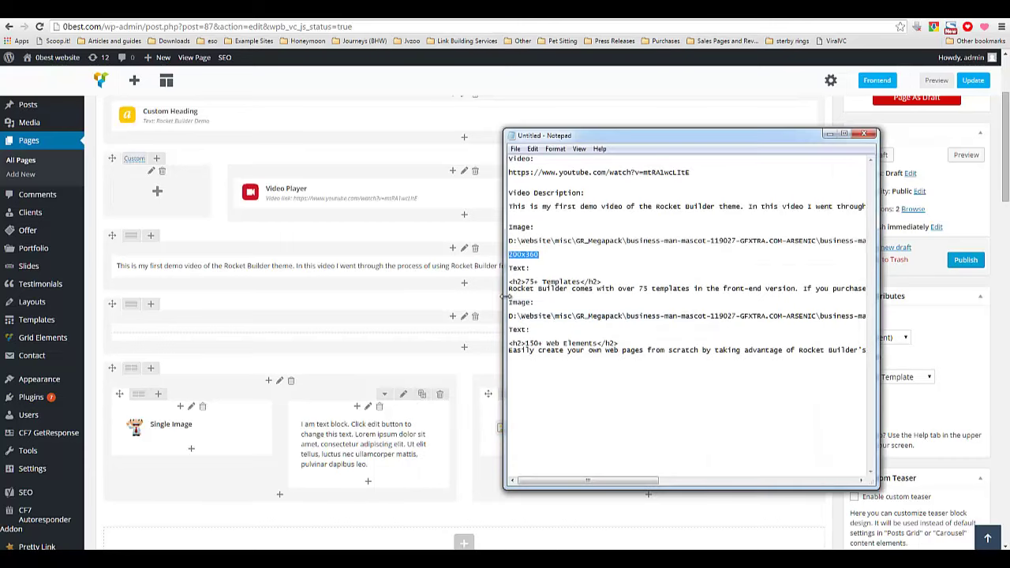
{"action": "left_click_drag", "start_coordinate": [510, 283], "coordinate": [868, 285]}
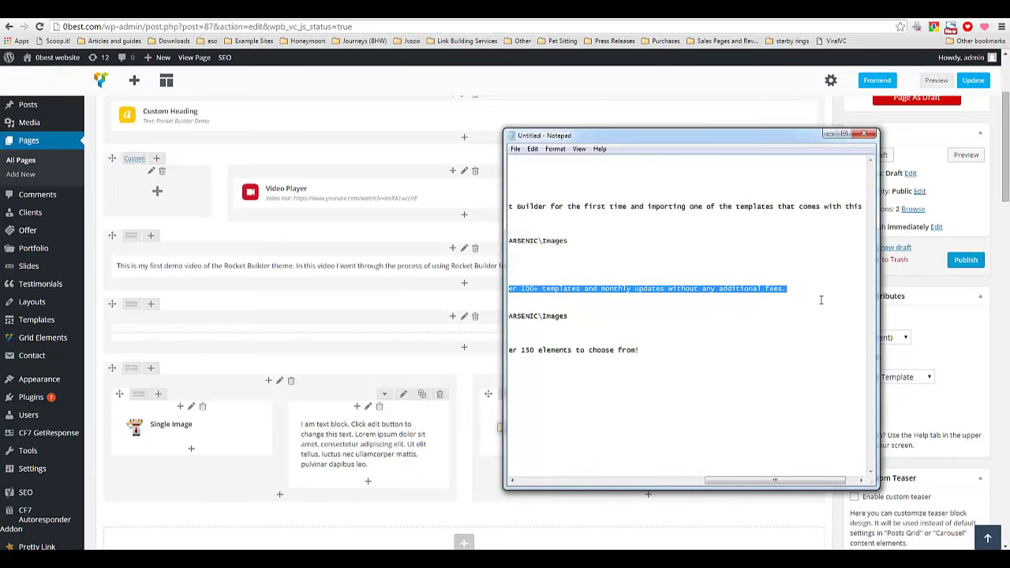
{"action": "right_click", "coordinate": [697, 290]}
{"action": "left_click", "coordinate": [715, 322]}
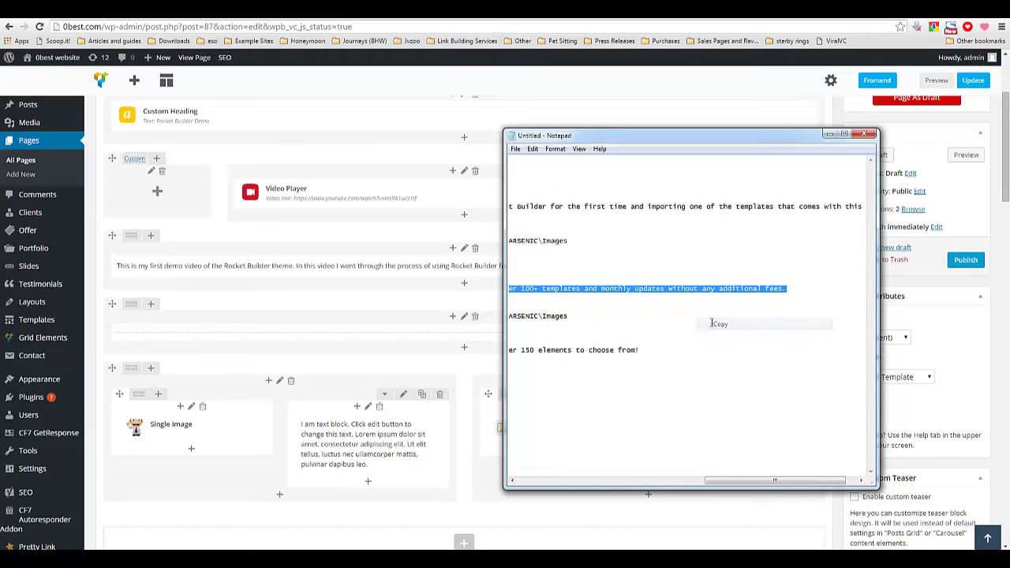
{"action": "left_click", "coordinate": [356, 430]}
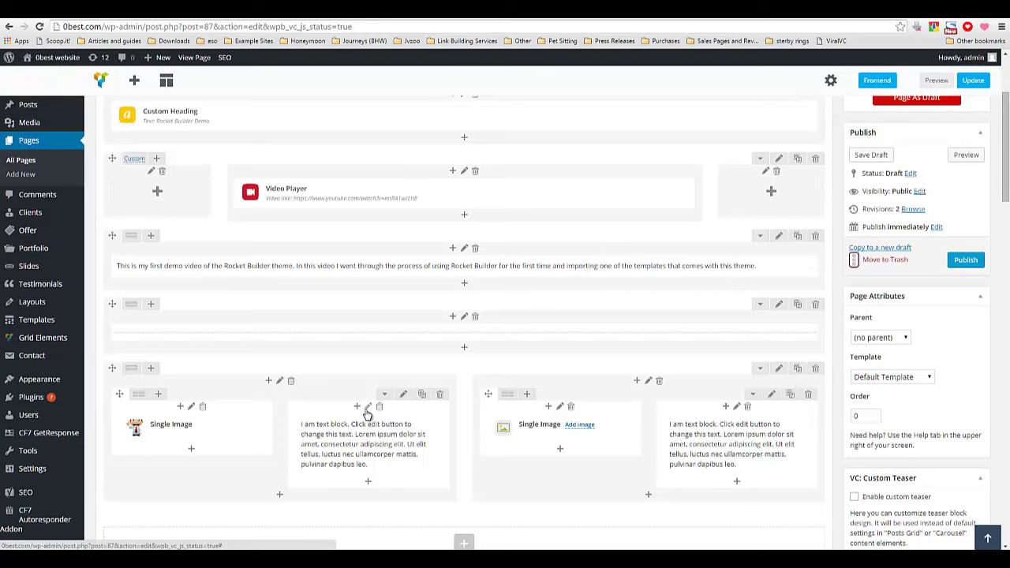
{"action": "left_click", "coordinate": [367, 406]}
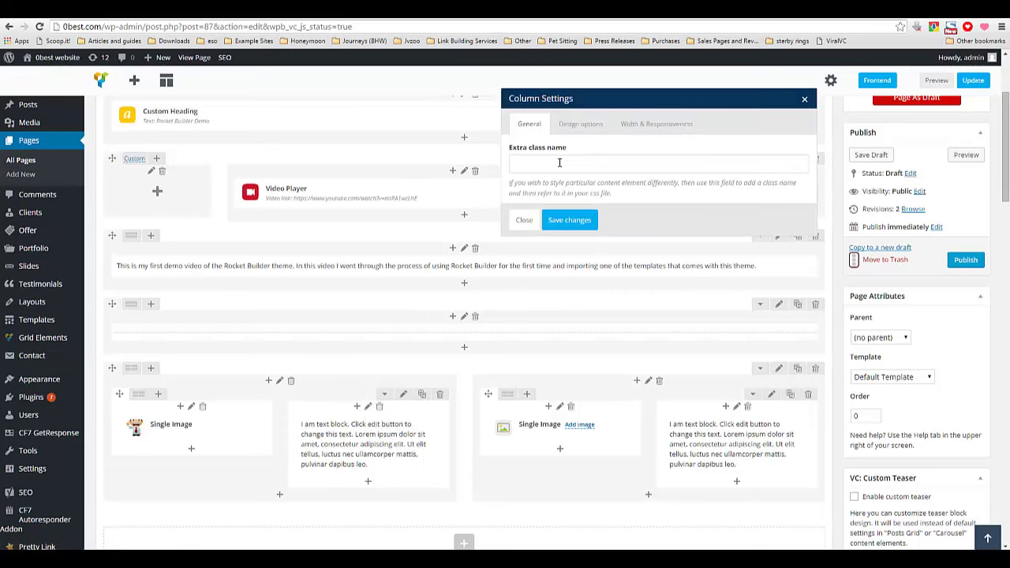
{"action": "left_click", "coordinate": [588, 126]}
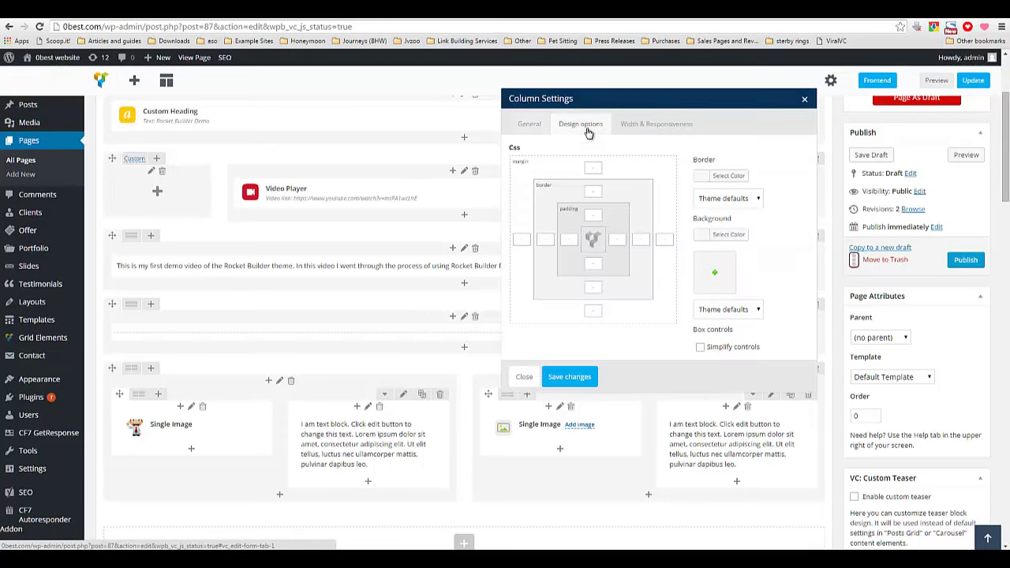
{"action": "left_click", "coordinate": [805, 100]}
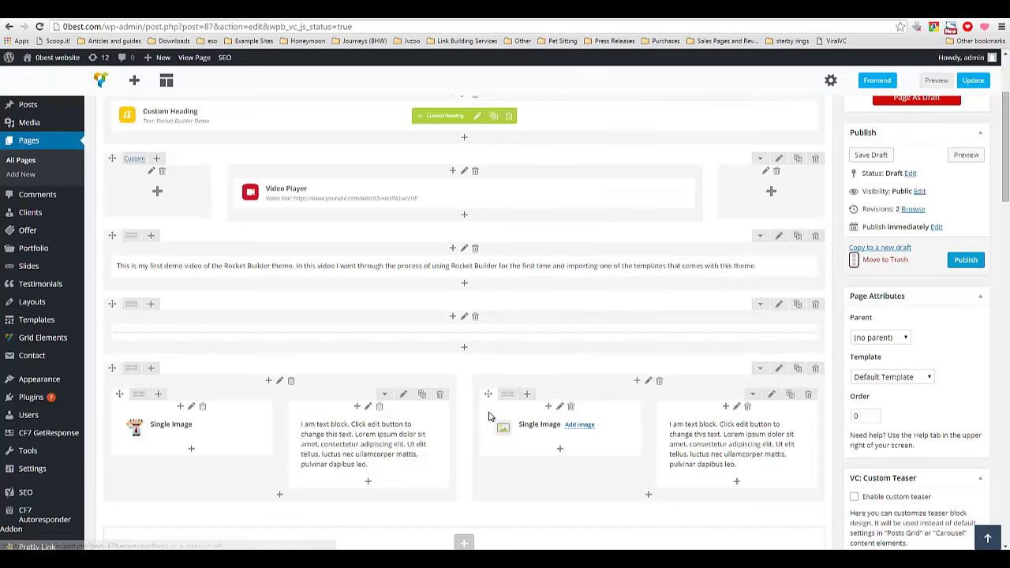
Open the settings of the text block beside the first image and replace its placeholder with the copied text.
{"action": "left_click", "coordinate": [376, 445]}
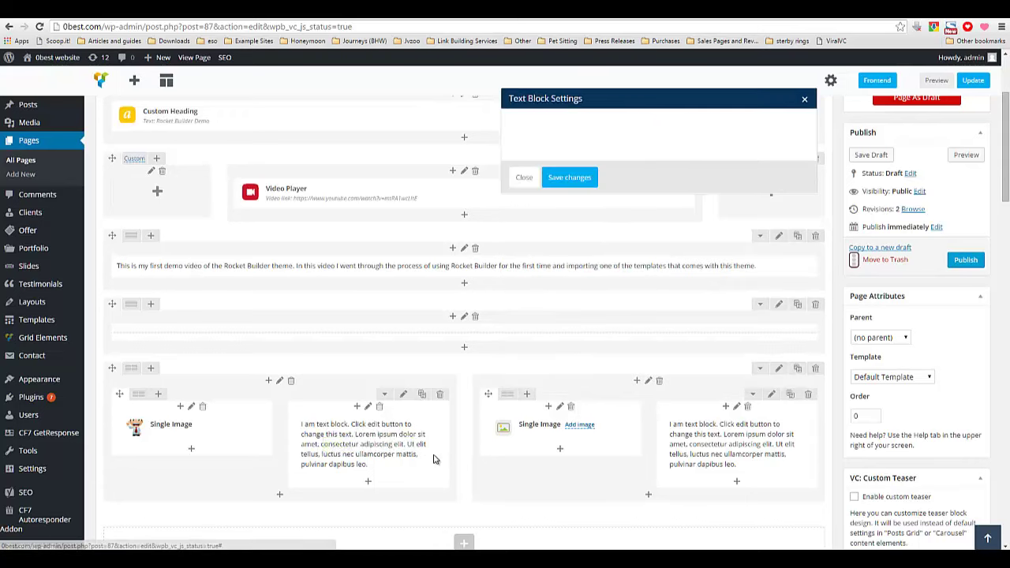
{"action": "key", "text": "ctrl+a"}
{"action": "right_click", "coordinate": [571, 210]}
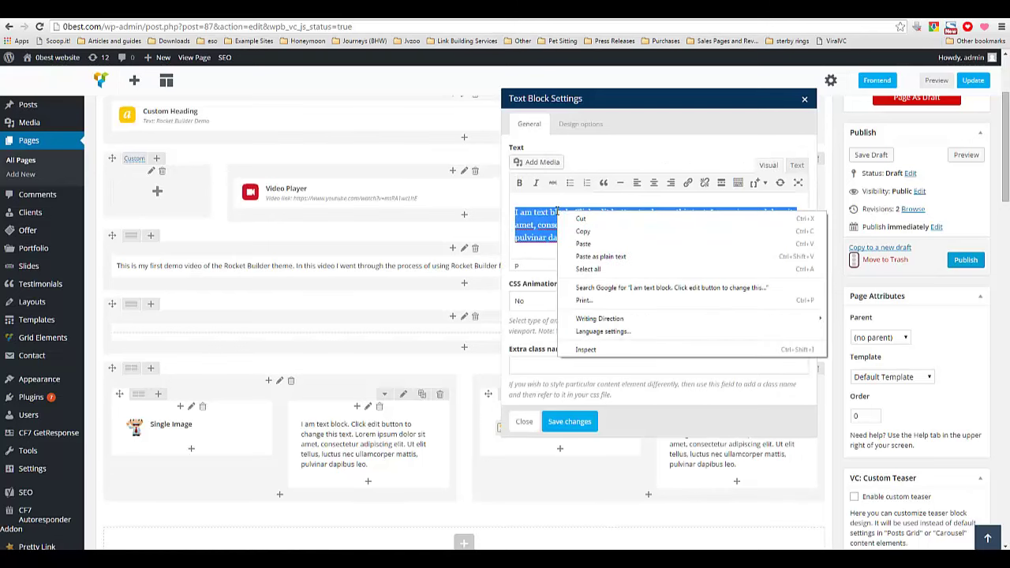
{"action": "left_click", "coordinate": [587, 246]}
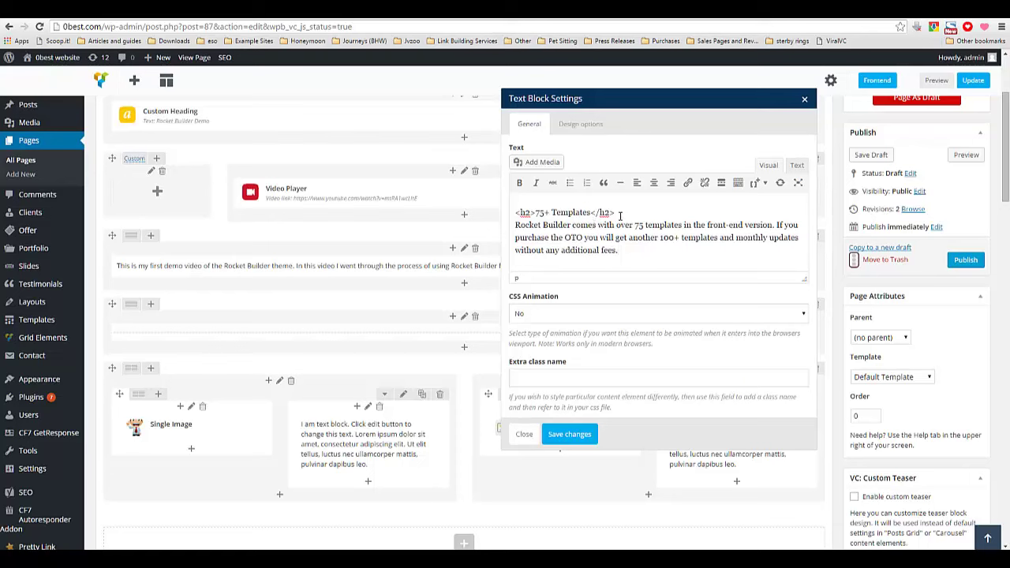
Remove the h2 tags around "75+ Templates", make that line bold and save the text block.
{"action": "left_click_drag", "start_coordinate": [537, 212], "coordinate": [501, 211]}
{"action": "key", "text": "BackSpace"}
{"action": "left_click_drag", "start_coordinate": [595, 213], "coordinate": [514, 212]}
{"action": "key", "text": "BackSpace"}
{"action": "left_click", "coordinate": [521, 186]}
{"action": "left_click", "coordinate": [588, 213]}
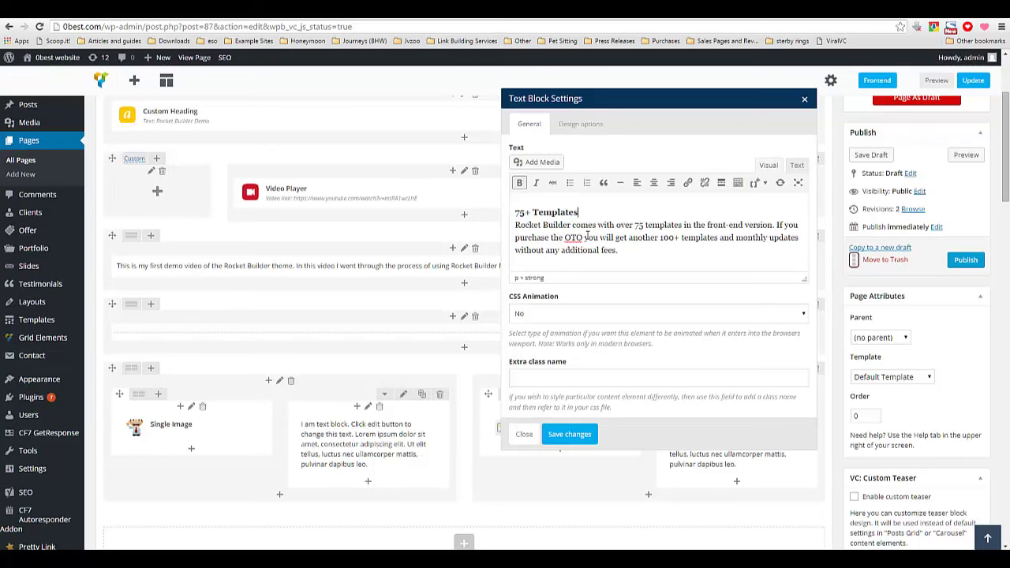
{"action": "left_click", "coordinate": [572, 434]}
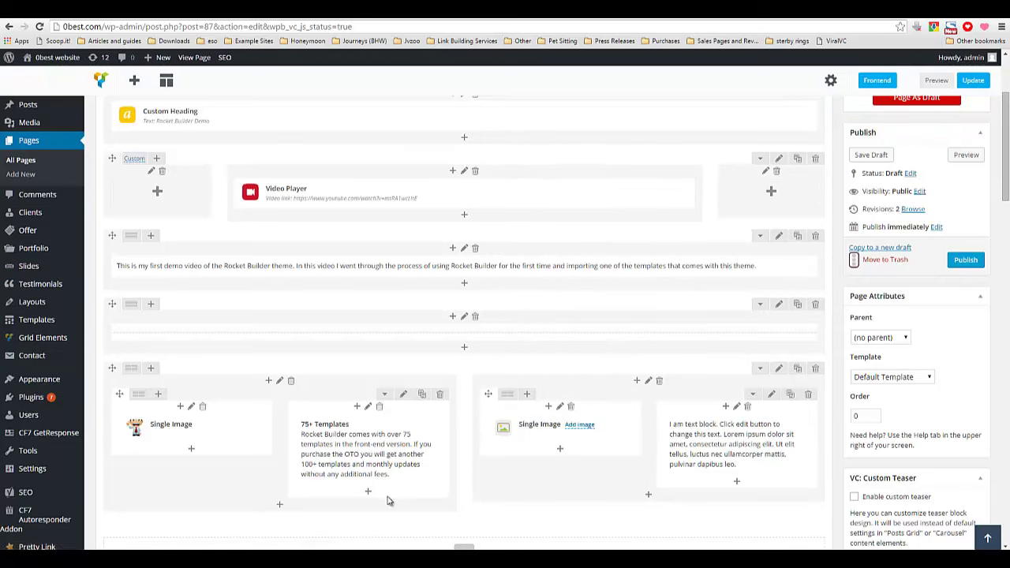
Copy the 200x360 image size and then the first image folder path from the Notepad notes.
{"action": "key", "text": "alt+Tab"}
{"action": "left_click", "coordinate": [530, 267]}
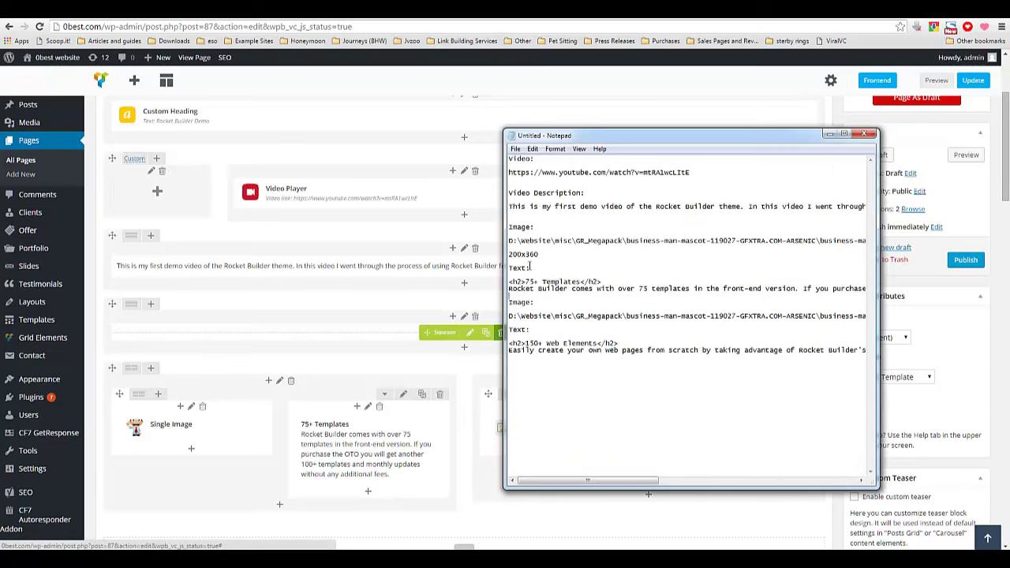
{"action": "double_click", "coordinate": [538, 254]}
{"action": "right_click", "coordinate": [544, 256]}
{"action": "left_click", "coordinate": [562, 288]}
{"action": "left_click_drag", "start_coordinate": [510, 243], "coordinate": [877, 241]}
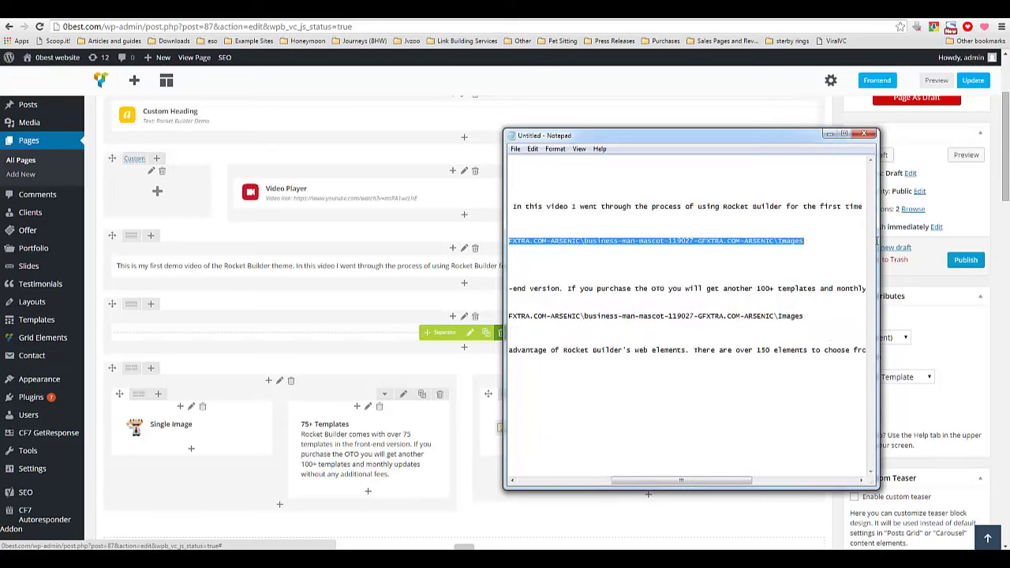
{"action": "right_click", "coordinate": [818, 245]}
{"action": "left_click", "coordinate": [843, 276]}
{"action": "left_click", "coordinate": [831, 134]}
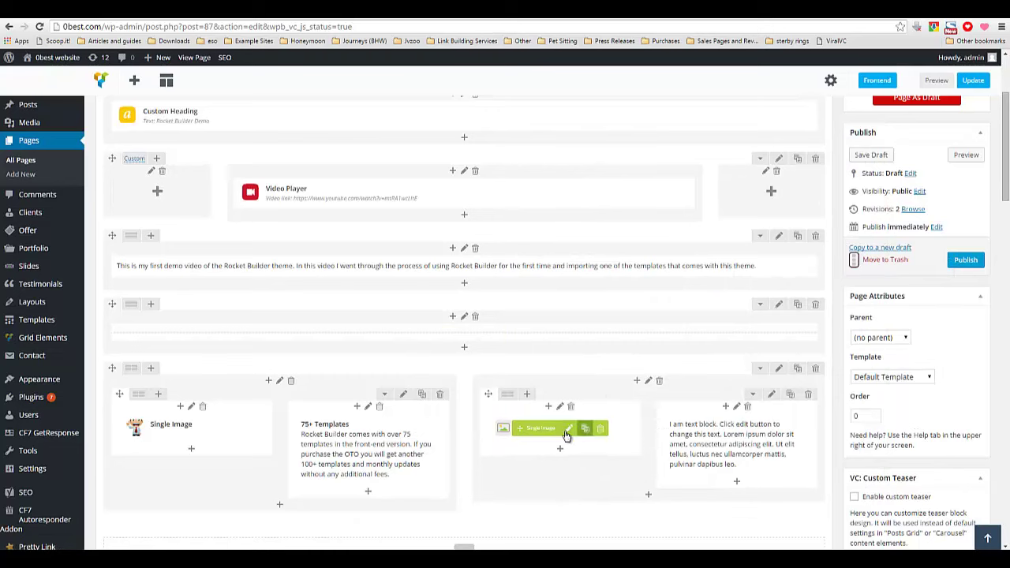
Open the settings of the second single image, upload Oops.png from the Images folder and set it as the image.
{"action": "left_click", "coordinate": [568, 429]}
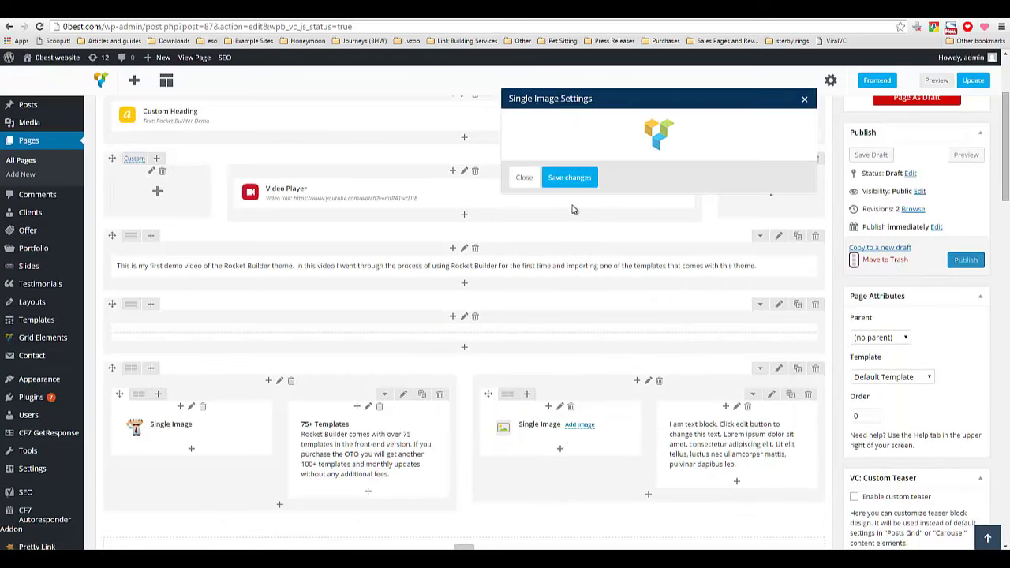
{"action": "left_click", "coordinate": [531, 230]}
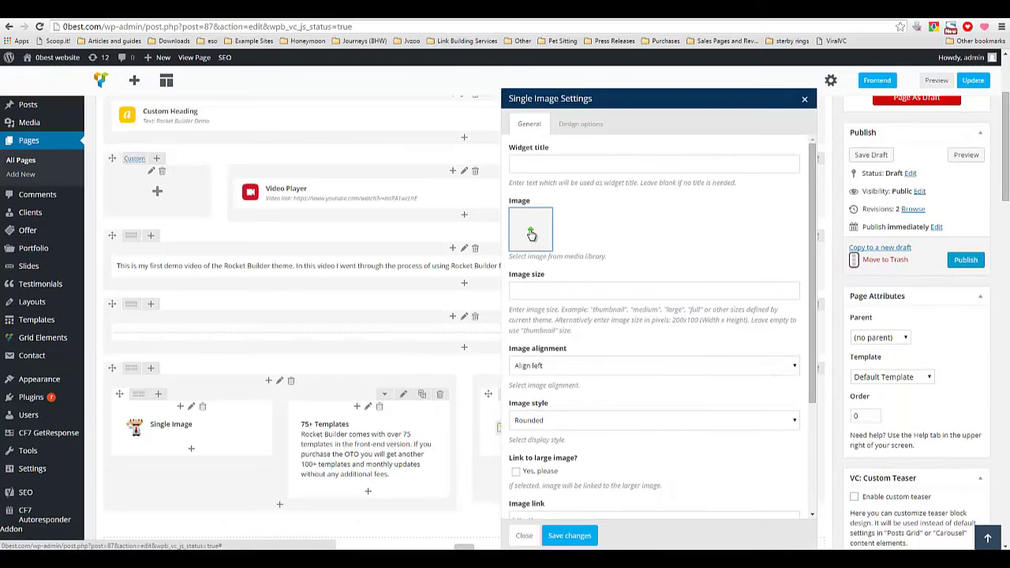
{"action": "left_click", "coordinate": [47, 102]}
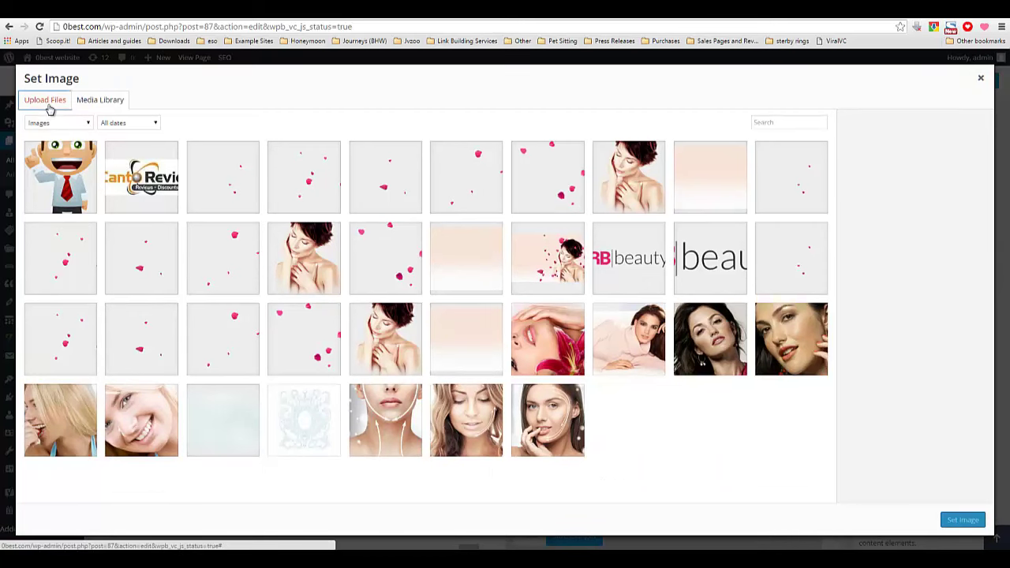
{"action": "left_click", "coordinate": [500, 282]}
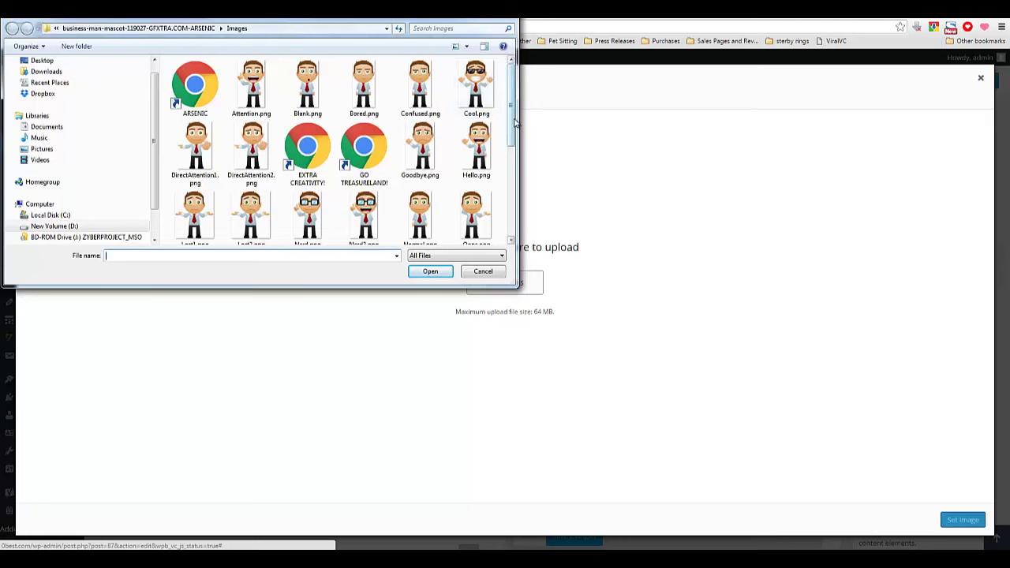
{"action": "left_click_drag", "start_coordinate": [513, 122], "coordinate": [517, 141]}
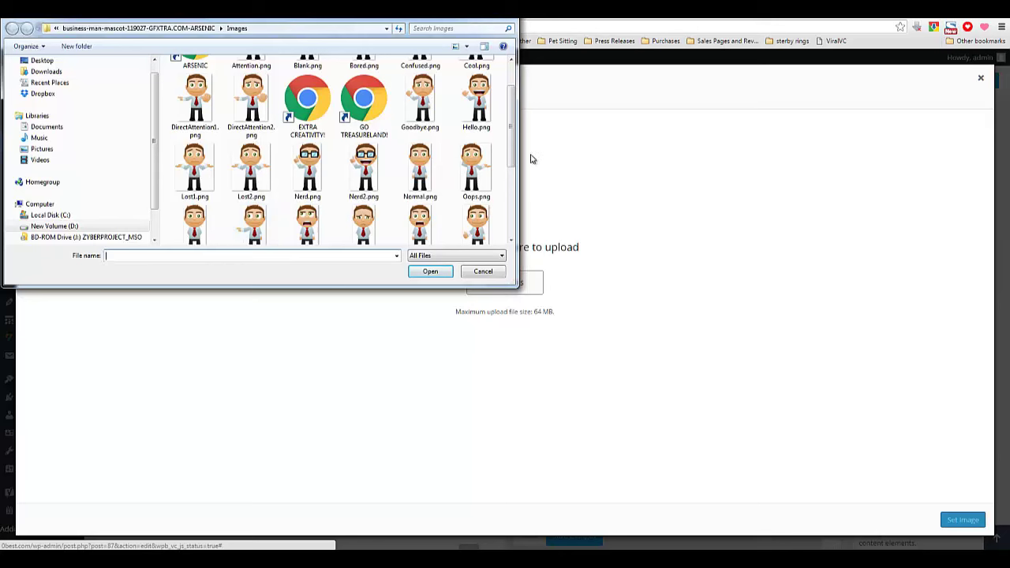
{"action": "left_click_drag", "start_coordinate": [513, 158], "coordinate": [534, 171]}
{"action": "left_click", "coordinate": [487, 135]}
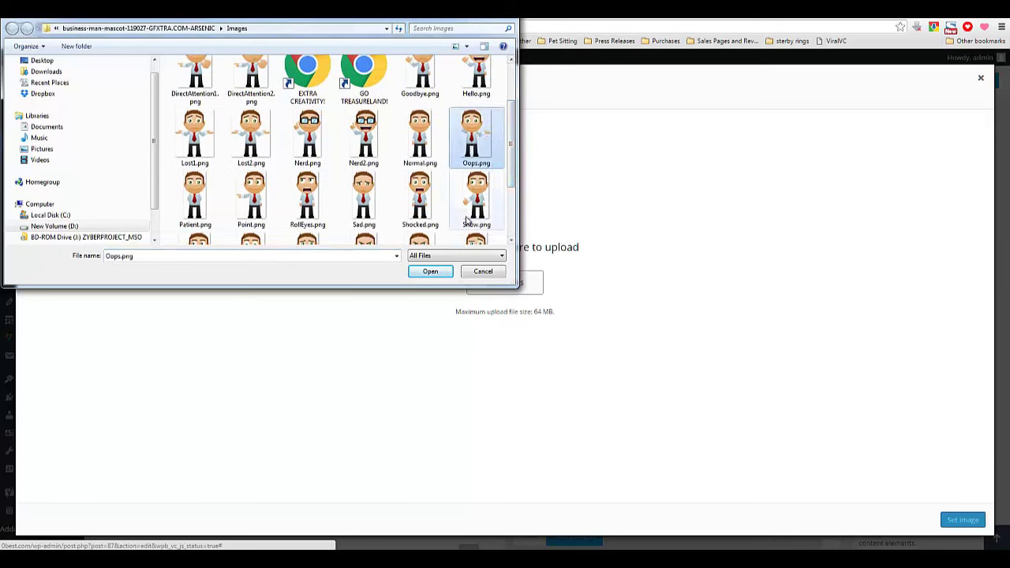
{"action": "left_click", "coordinate": [447, 272]}
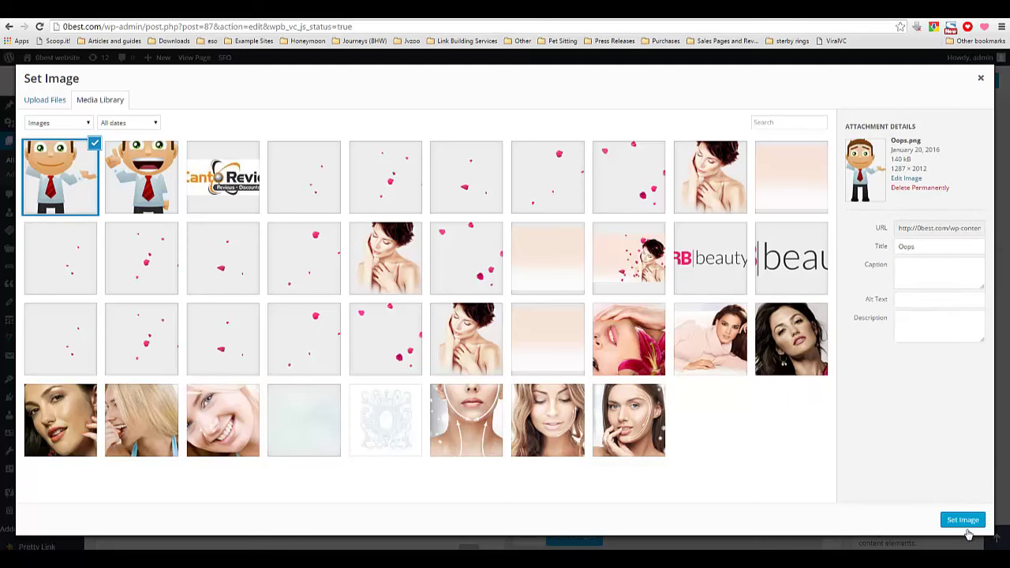
{"action": "left_click", "coordinate": [951, 521]}
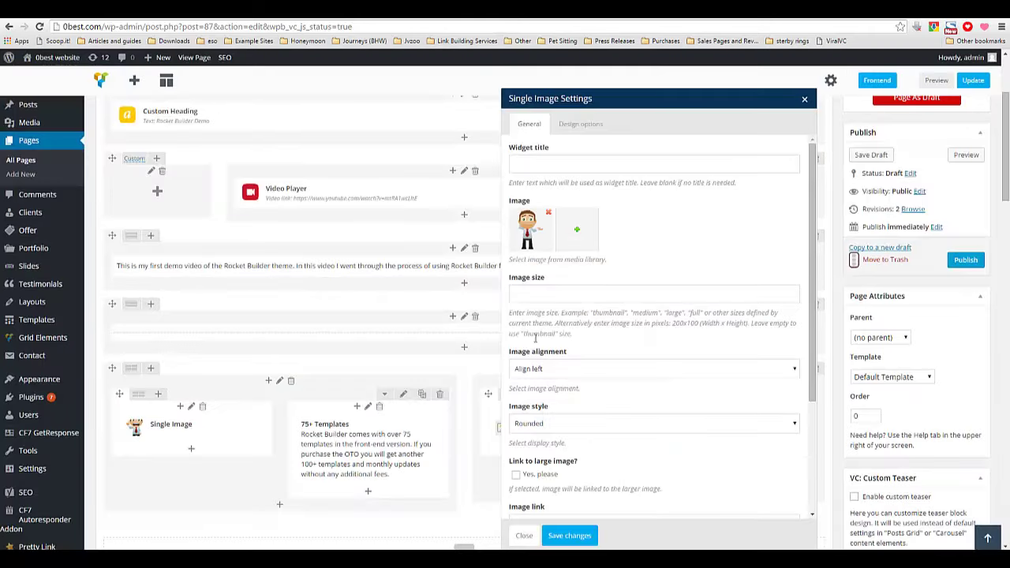
{"action": "right_click", "coordinate": [526, 291]}
{"action": "left_click", "coordinate": [553, 352]}
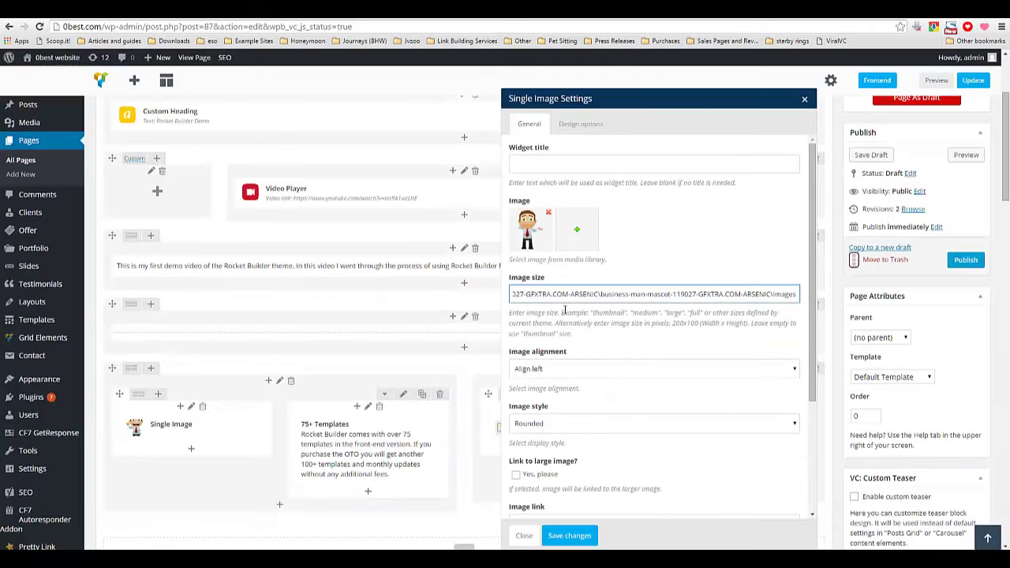
{"action": "key", "text": "ctrl+a"}
{"action": "key", "text": "BackSpace"}
Copy 200x360 from the Notepad notes and paste it as the second image's size.
{"action": "key", "text": "alt+Tab"}
{"action": "key", "text": "Home"}
{"action": "left_click_drag", "start_coordinate": [509, 254], "coordinate": [539, 255]}
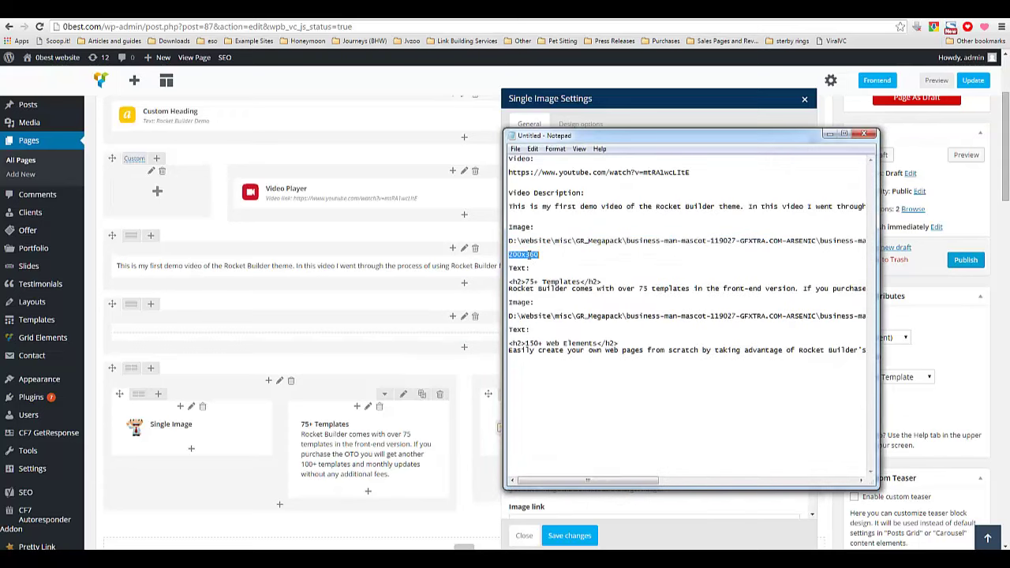
{"action": "right_click", "coordinate": [529, 255]}
{"action": "left_click", "coordinate": [553, 290]}
{"action": "key", "text": "alt+Tab"}
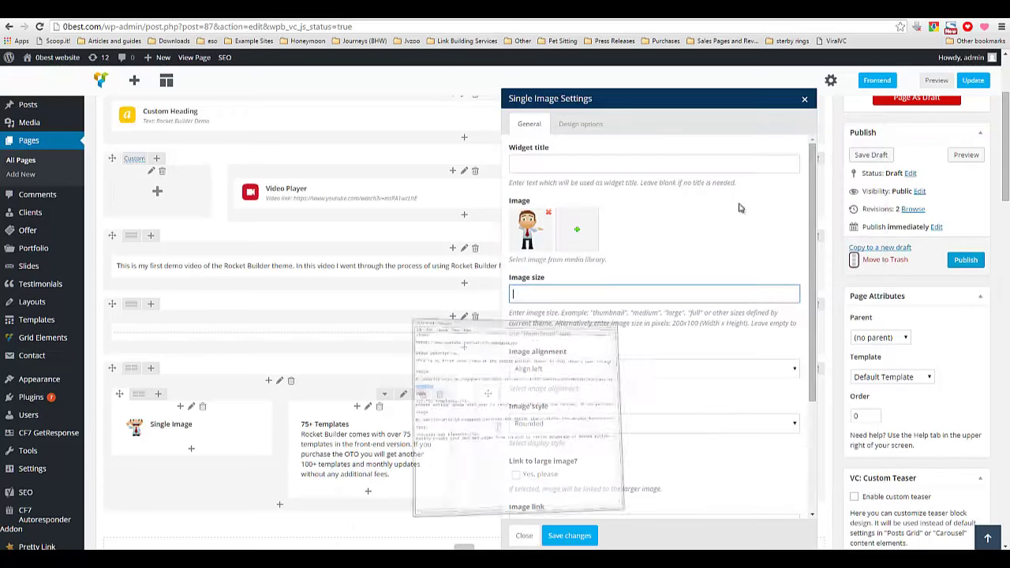
{"action": "right_click", "coordinate": [541, 304]}
{"action": "left_click", "coordinate": [553, 367]}
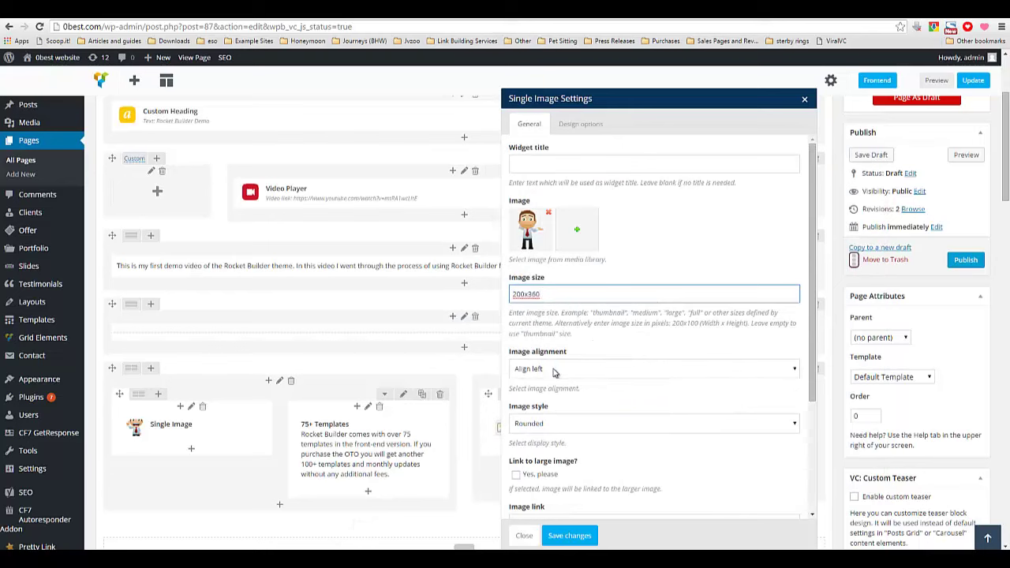
Set the second image's alignment to Align center and save its settings.
{"action": "left_click", "coordinate": [553, 370]}
{"action": "left_click", "coordinate": [548, 400]}
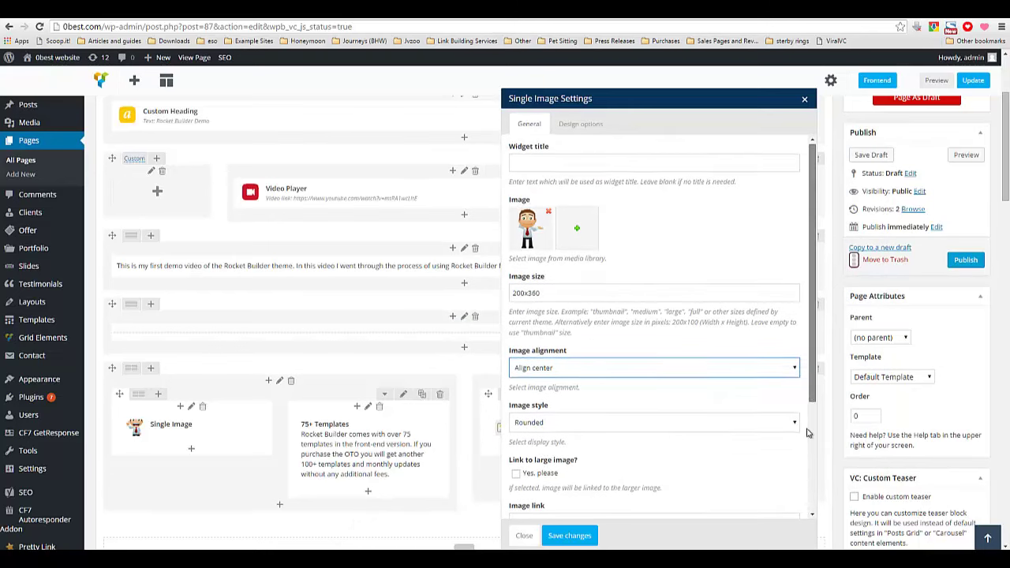
{"action": "scroll", "coordinate": [809, 379], "scroll_direction": "down", "scroll_amount": 2}
{"action": "left_click", "coordinate": [568, 535]}
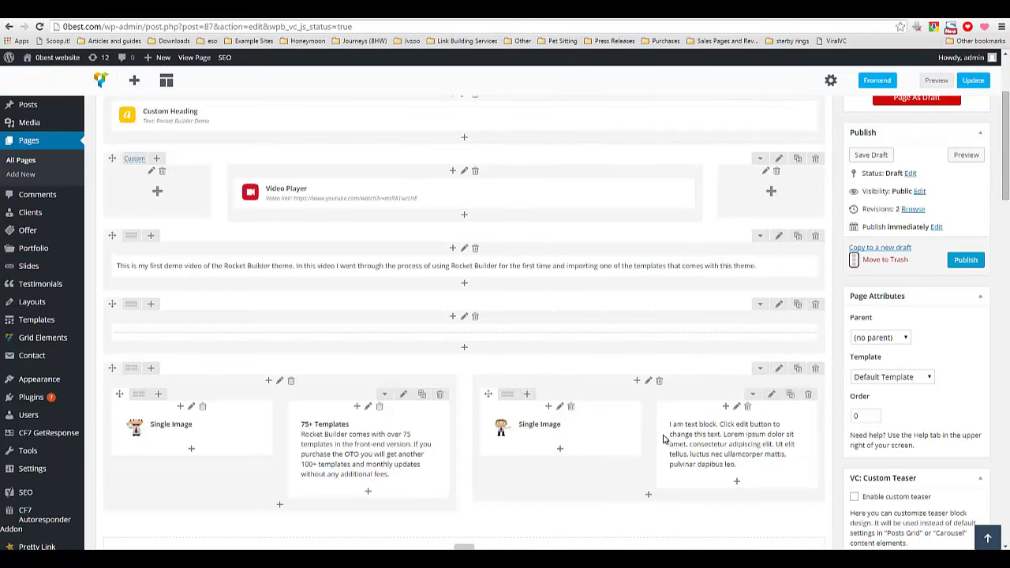
Copy the "150+ Web Elements" heading and its paragraph from the Notepad notes and return to the page editor.
{"action": "key", "text": "alt+Tab"}
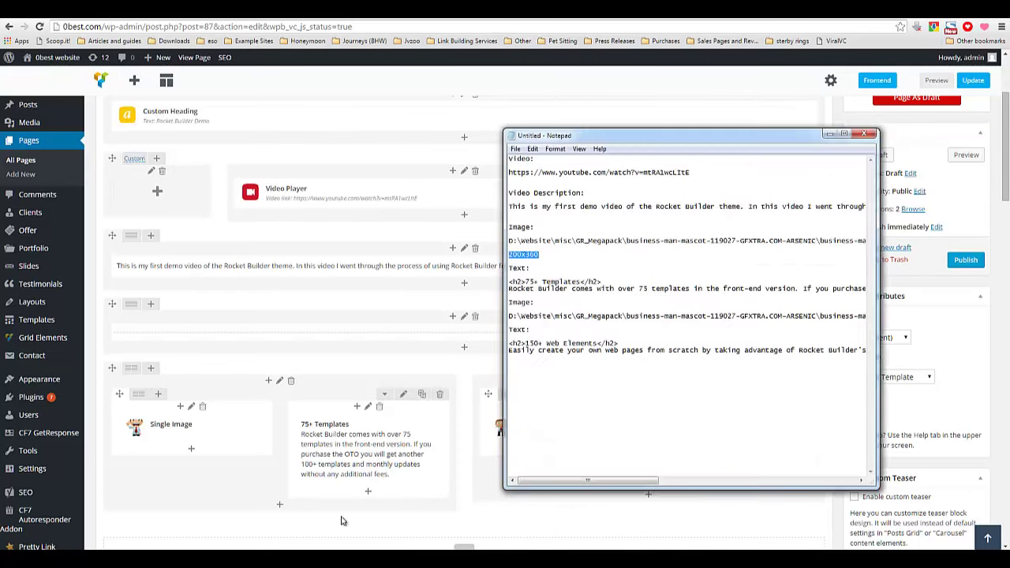
{"action": "left_click_drag", "start_coordinate": [511, 345], "coordinate": [872, 377]}
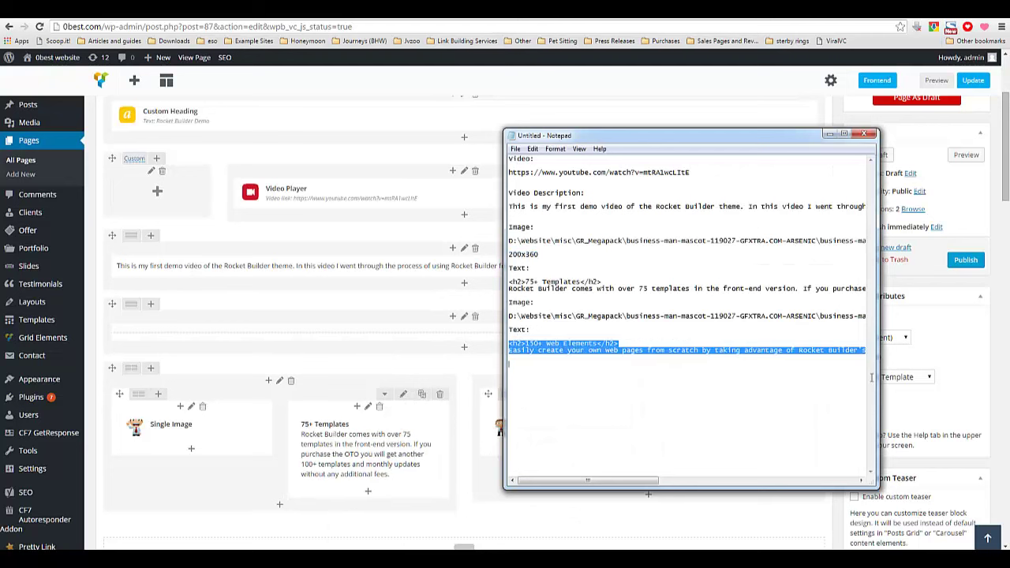
{"action": "right_click", "coordinate": [626, 406]}
{"action": "left_click", "coordinate": [677, 293]}
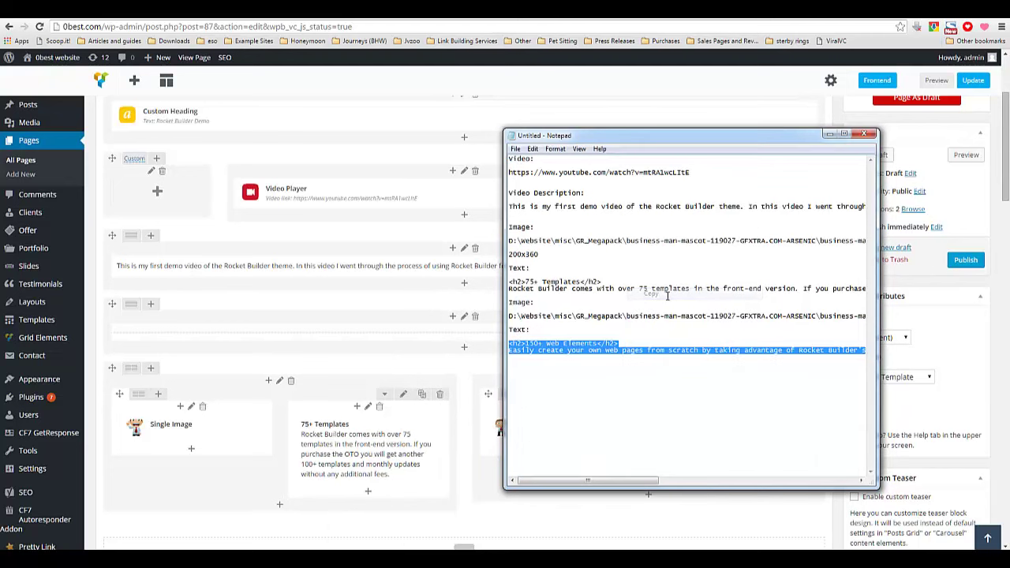
{"action": "left_click", "coordinate": [828, 136]}
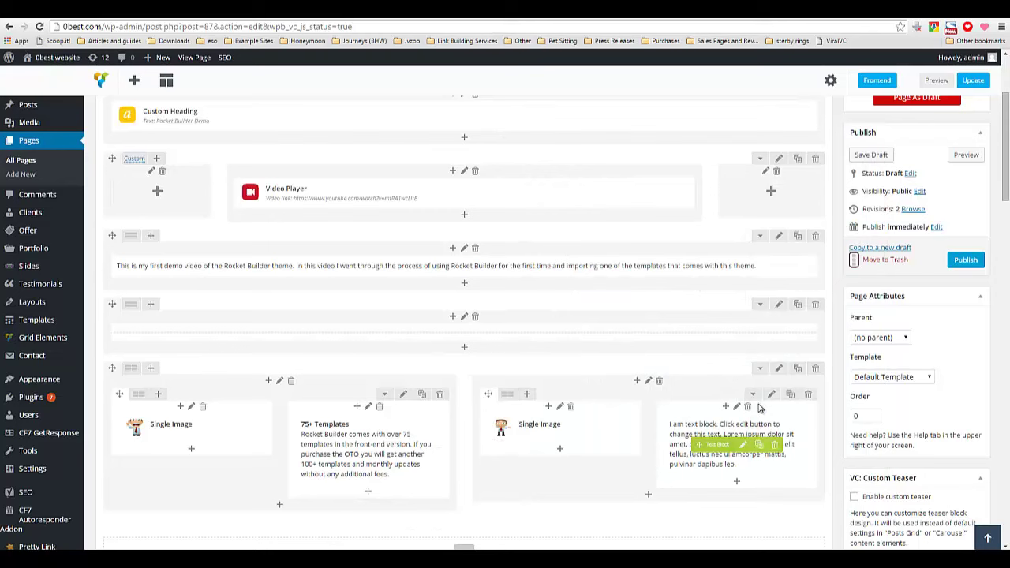
Open the settings of the text block beside the second image and replace its placeholder with the copied text as plain text.
{"action": "left_click", "coordinate": [748, 446]}
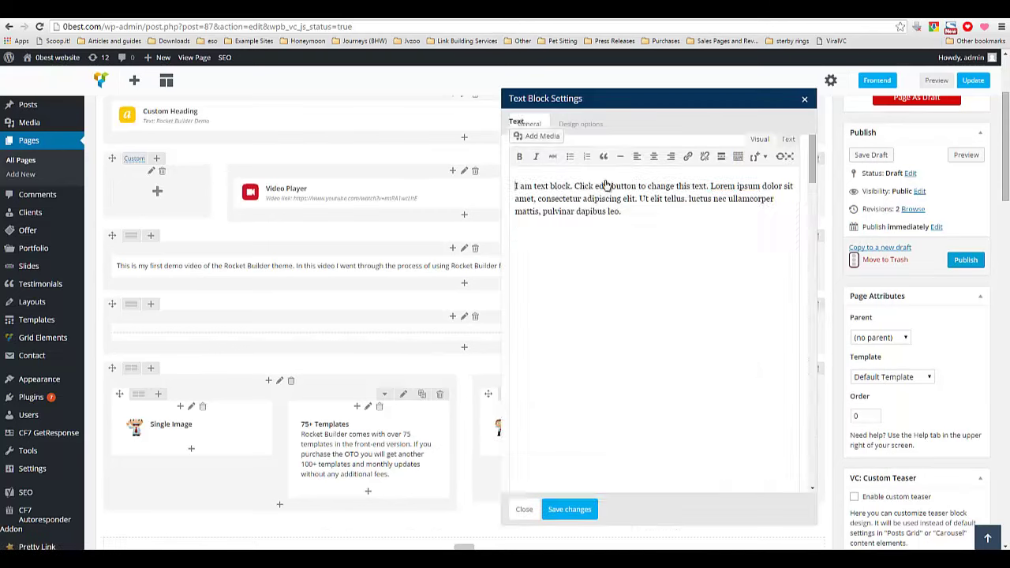
{"action": "key", "text": "ctrl+a"}
{"action": "right_click", "coordinate": [552, 211]}
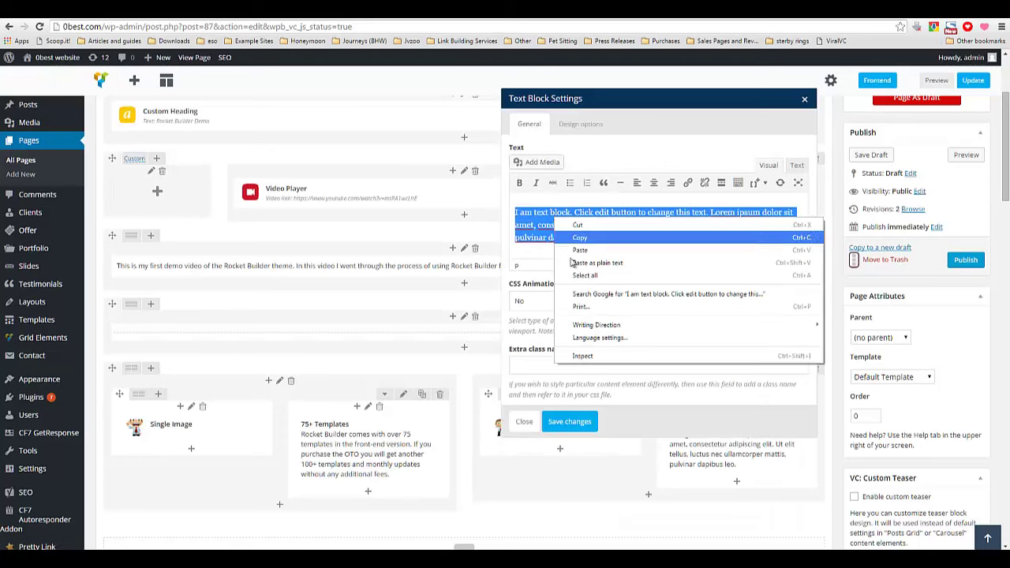
{"action": "left_click", "coordinate": [584, 261]}
Remove the h2 tags around "150+ Web Elements", make that line bold and save the text block.
{"action": "left_click_drag", "start_coordinate": [621, 211], "coordinate": [613, 214]}
{"action": "key", "text": "BackSpace"}
{"action": "left_click_drag", "start_coordinate": [537, 211], "coordinate": [514, 212]}
{"action": "key", "text": "BackSpace"}
{"action": "left_click_drag", "start_coordinate": [605, 211], "coordinate": [515, 211]}
{"action": "left_click", "coordinate": [520, 182]}
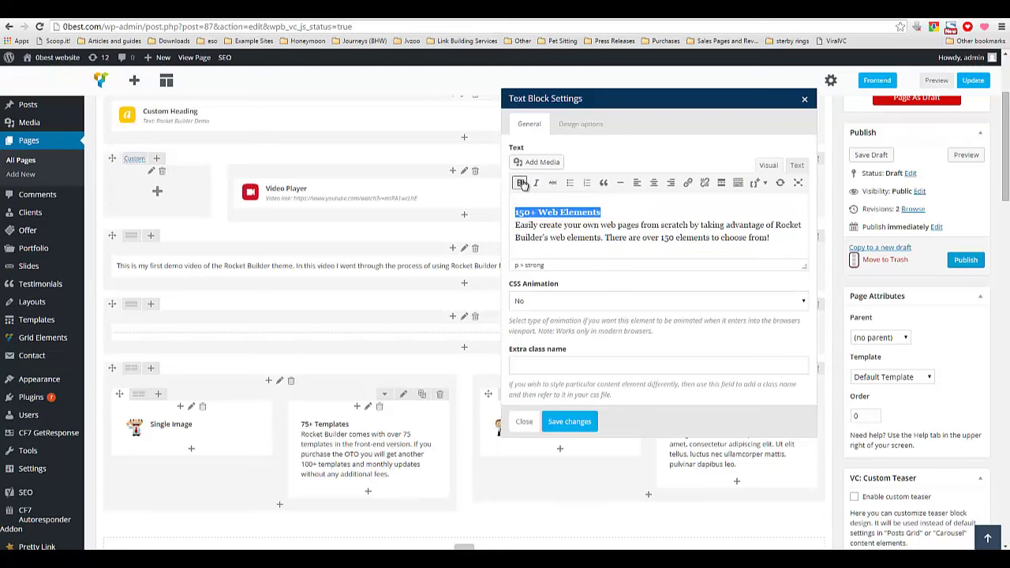
{"action": "left_click", "coordinate": [544, 419]}
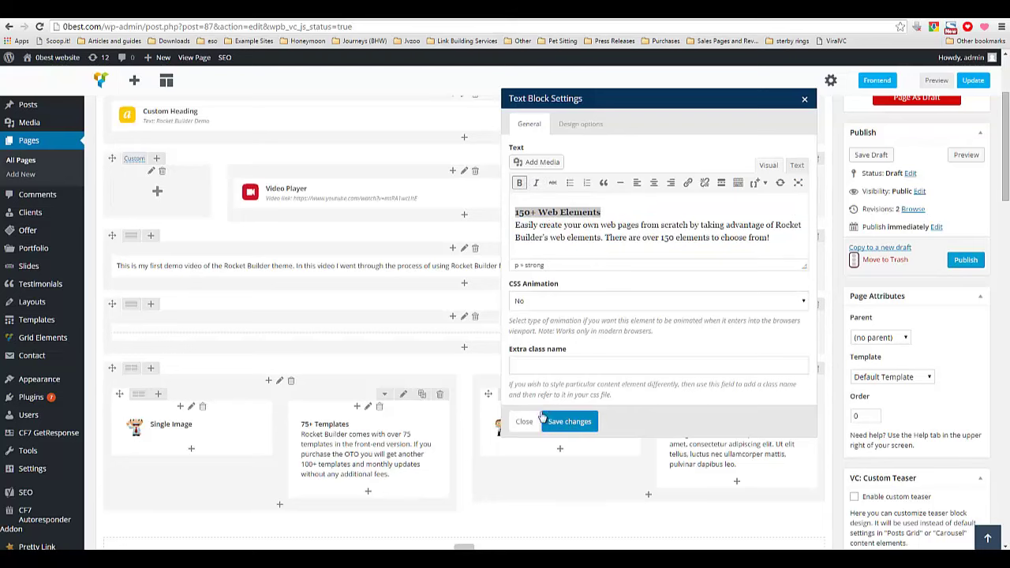
Publish the page and open the live version in a new browser tab.
{"action": "scroll", "coordinate": [455, 421], "scroll_direction": "down", "scroll_amount": 1}
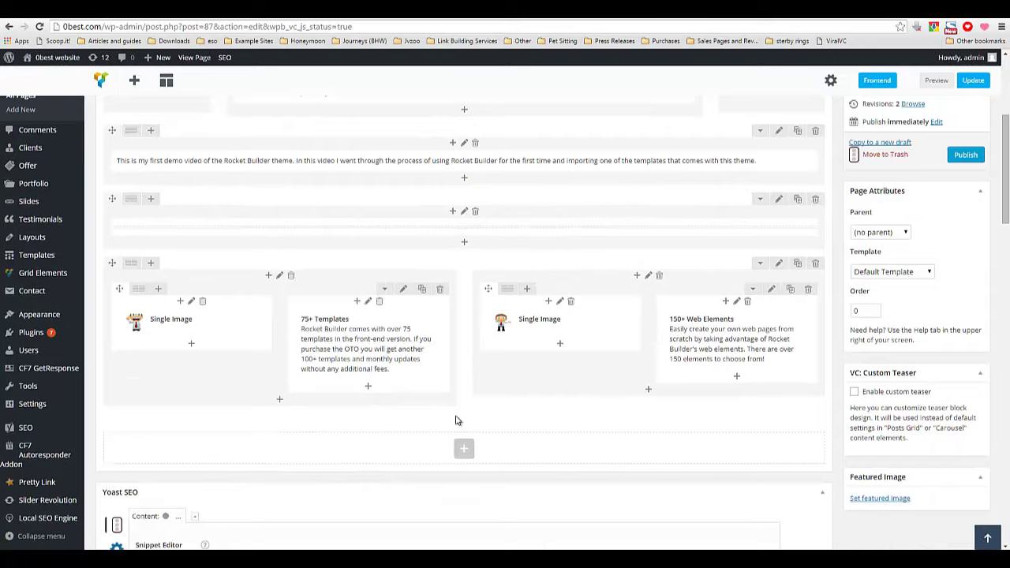
{"action": "scroll", "coordinate": [455, 421], "scroll_direction": "up", "scroll_amount": 1}
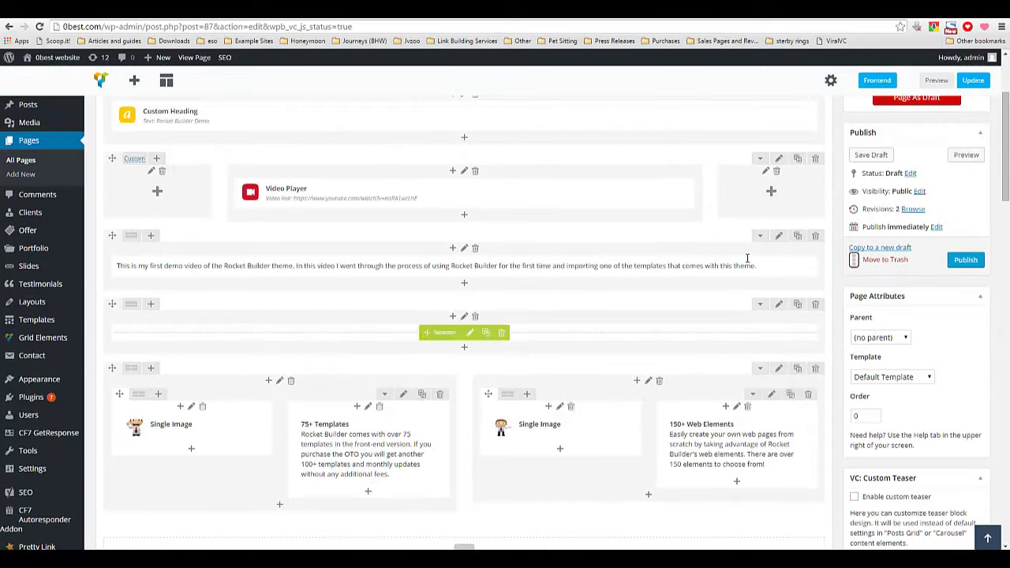
{"action": "left_click", "coordinate": [973, 82]}
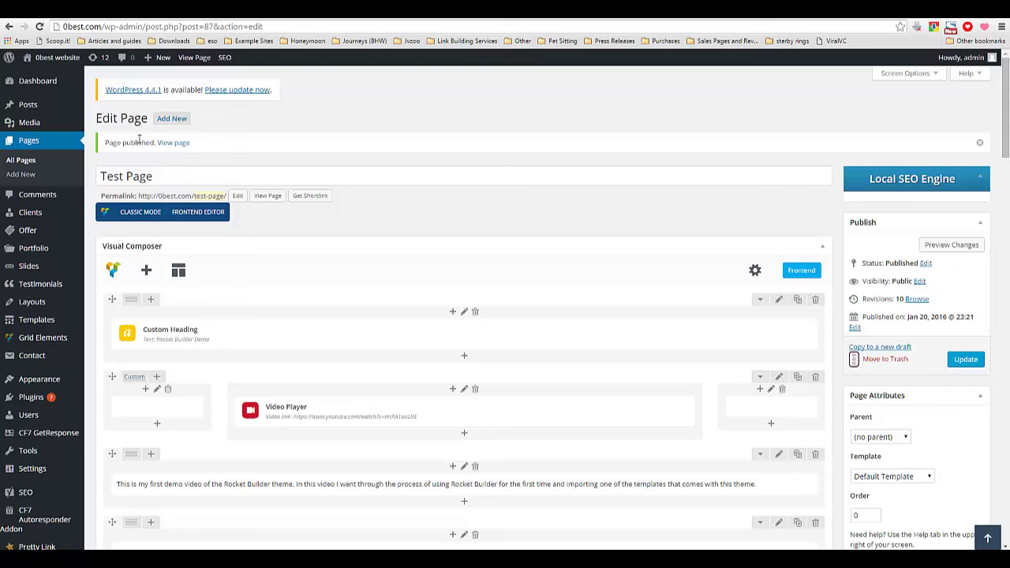
{"action": "right_click", "coordinate": [179, 148]}
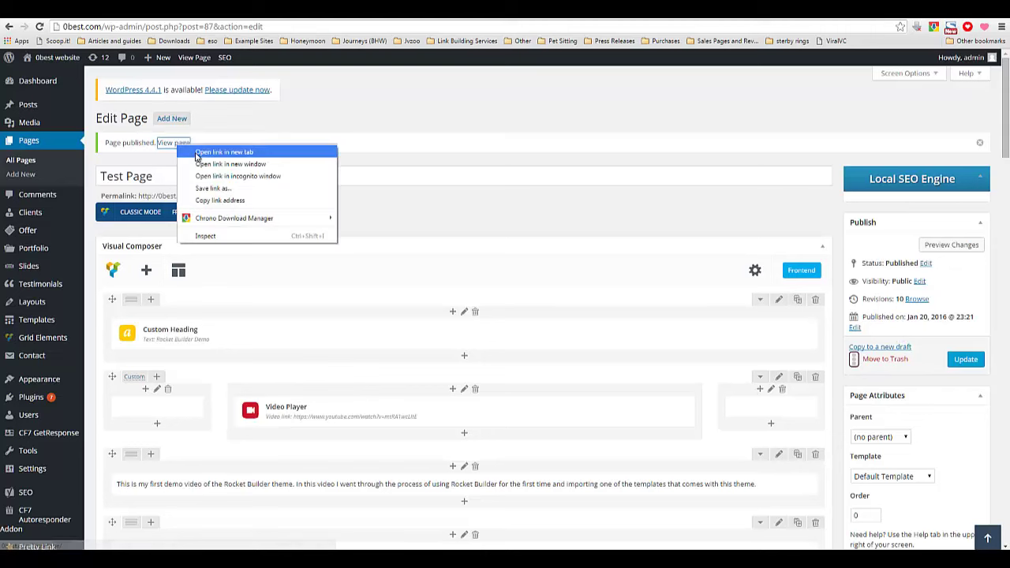
{"action": "left_click", "coordinate": [198, 152]}
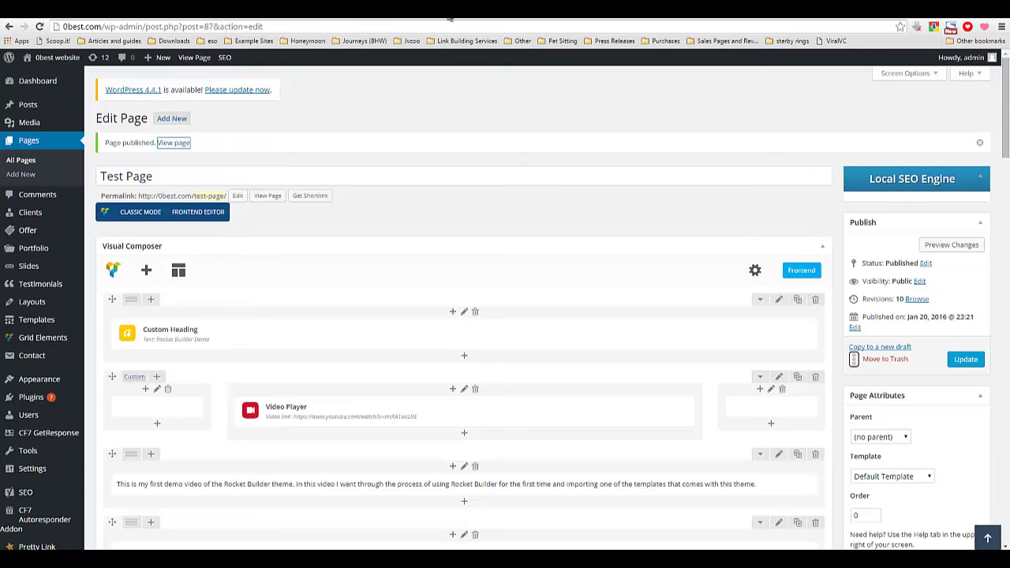
{"action": "key", "text": "ctrl+Tab"}
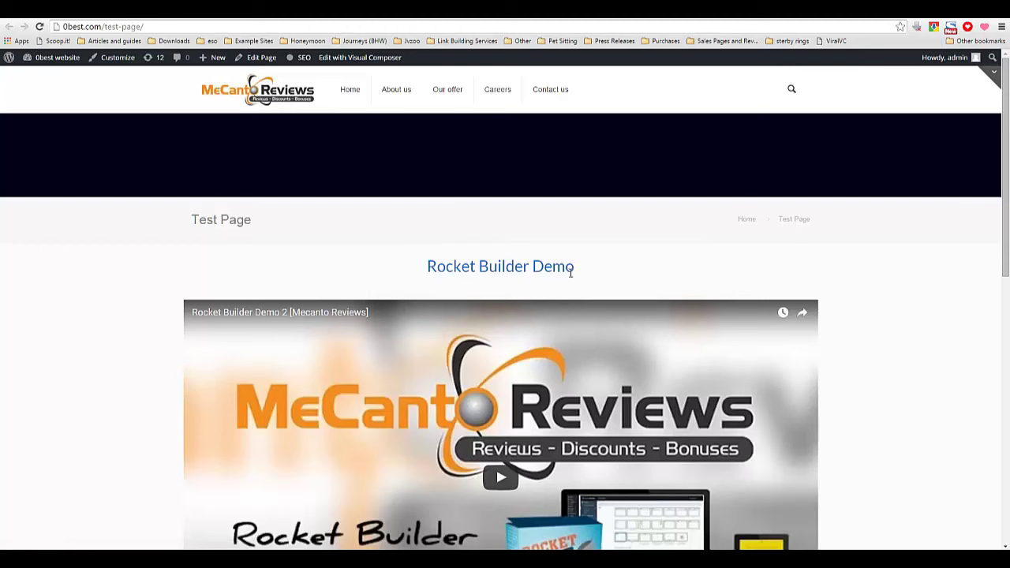
Examine the heading and the embedded video on the live test page.
{"action": "scroll", "coordinate": [415, 271], "scroll_direction": "down", "scroll_amount": 3}
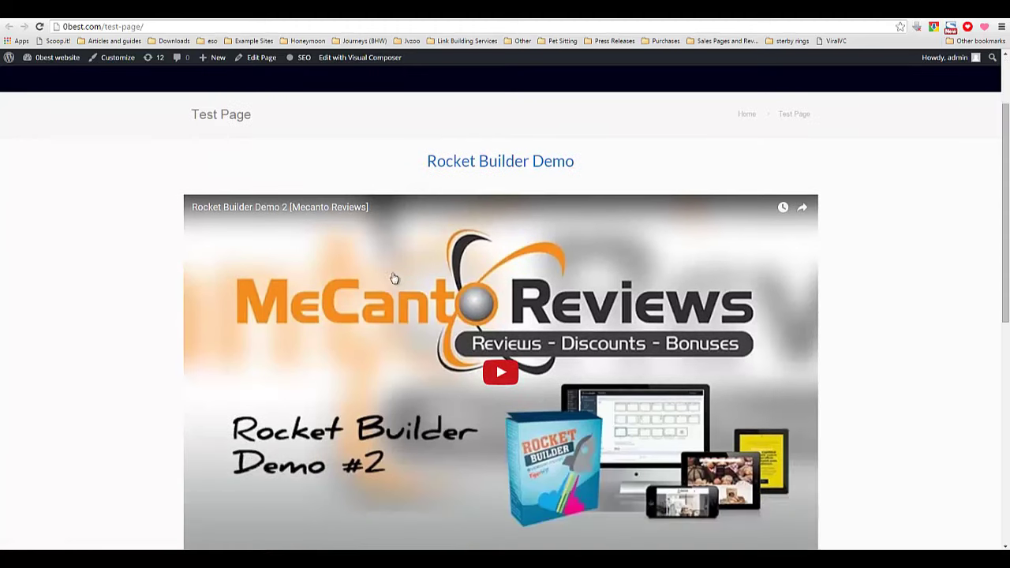
{"action": "scroll", "coordinate": [302, 279], "scroll_direction": "down", "scroll_amount": 1}
{"action": "scroll", "coordinate": [346, 246], "scroll_direction": "up", "scroll_amount": 1}
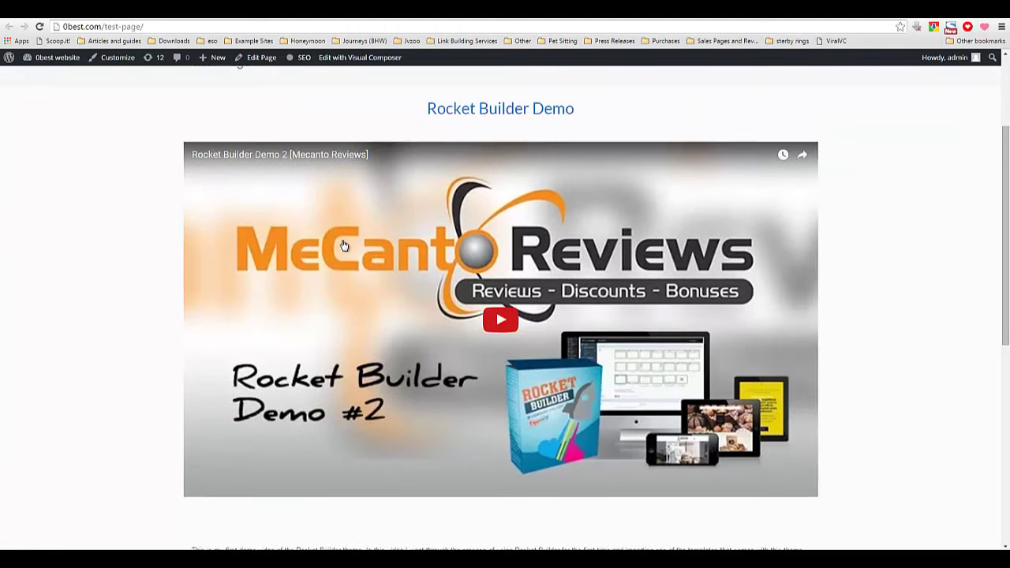
{"action": "scroll", "coordinate": [403, 296], "scroll_direction": "down", "scroll_amount": 1}
{"action": "scroll", "coordinate": [399, 308], "scroll_direction": "up", "scroll_amount": 1}
{"action": "scroll", "coordinate": [458, 354], "scroll_direction": "down", "scroll_amount": 4}
{"action": "scroll", "coordinate": [215, 268], "scroll_direction": "up", "scroll_amount": 3}
{"action": "scroll", "coordinate": [215, 269], "scroll_direction": "down", "scroll_amount": 4}
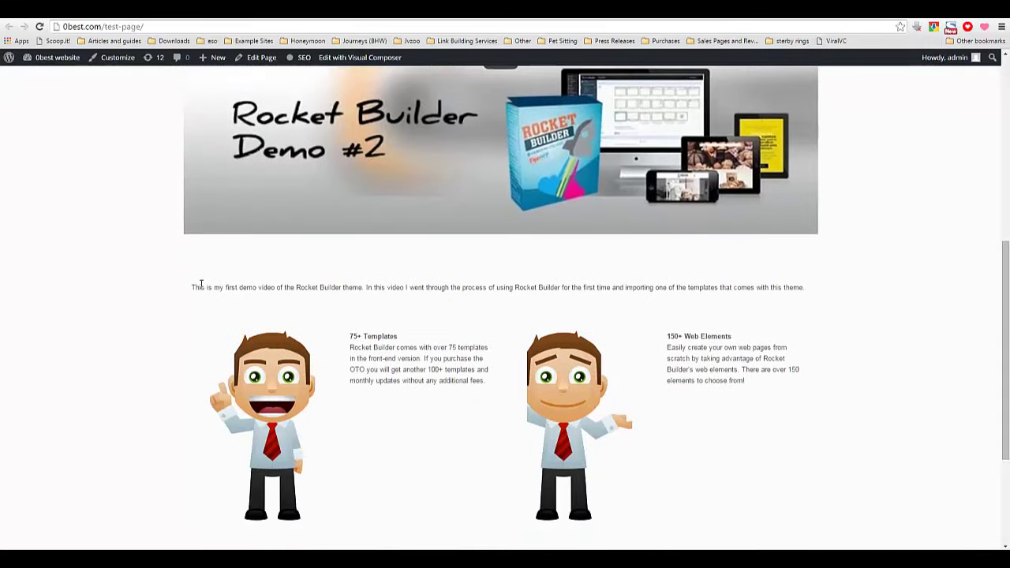
Review the live page's video description, the two image-and-text columns and the footer.
{"action": "left_click_drag", "start_coordinate": [200, 284], "coordinate": [465, 289]}
{"action": "left_click", "coordinate": [823, 288]}
{"action": "left_click", "coordinate": [475, 289]}
{"action": "scroll", "coordinate": [575, 362], "scroll_direction": "down", "scroll_amount": 1}
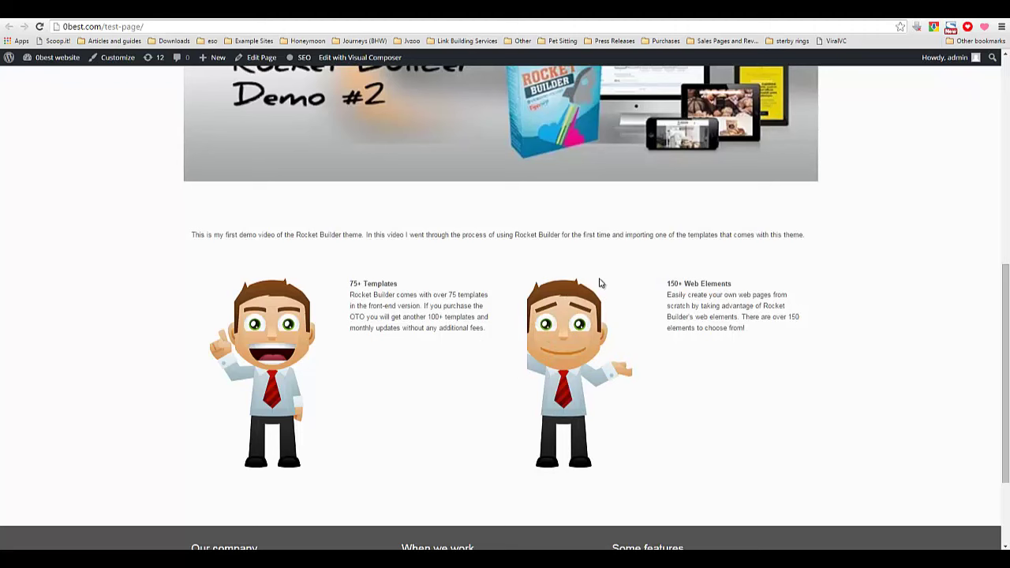
{"action": "scroll", "coordinate": [447, 390], "scroll_direction": "down", "scroll_amount": 2}
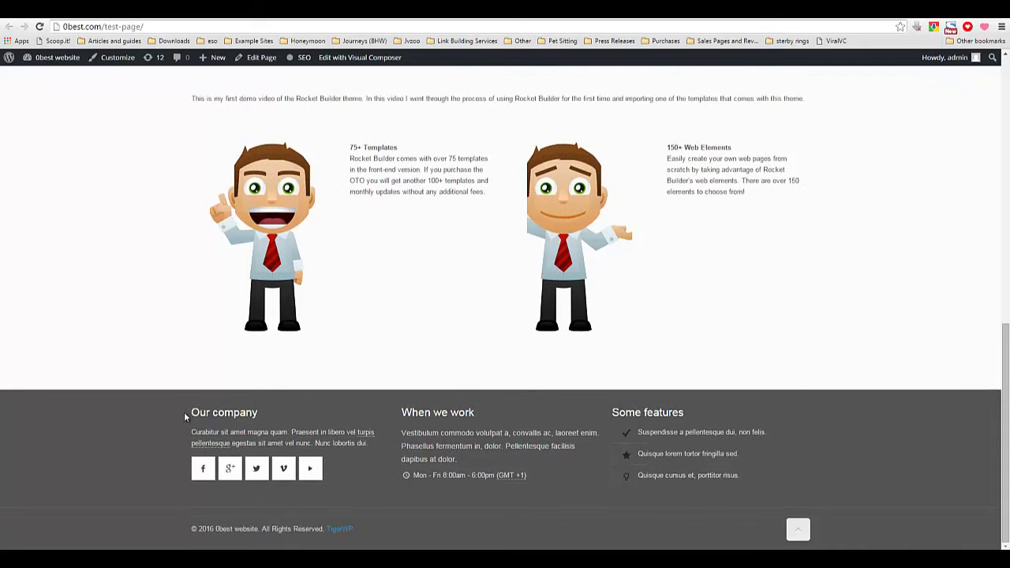
{"action": "left_click_drag", "start_coordinate": [294, 422], "coordinate": [526, 523]}
{"action": "left_click", "coordinate": [235, 414]}
Return to the Test Page's edit screen in the dashboard and open the page in the frontend editor.
{"action": "key", "text": "ctrl+Tab"}
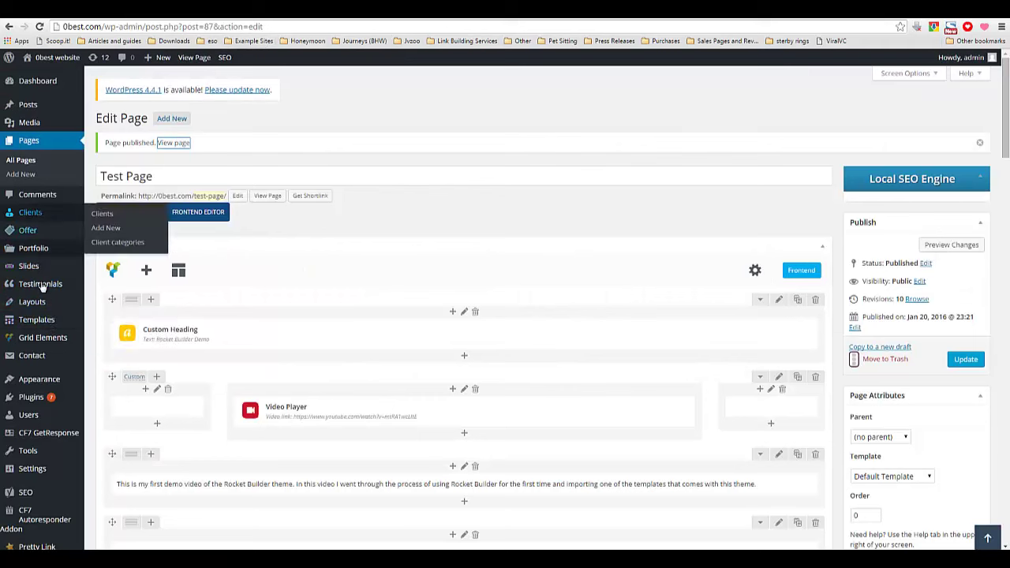
{"action": "mouse_move", "coordinate": [46, 350]}
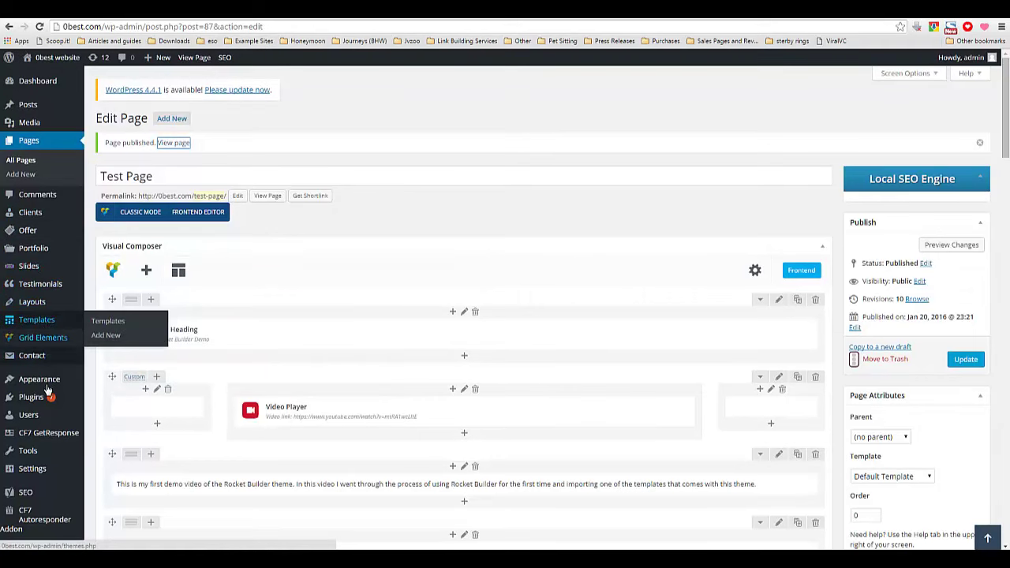
{"action": "mouse_move", "coordinate": [55, 384]}
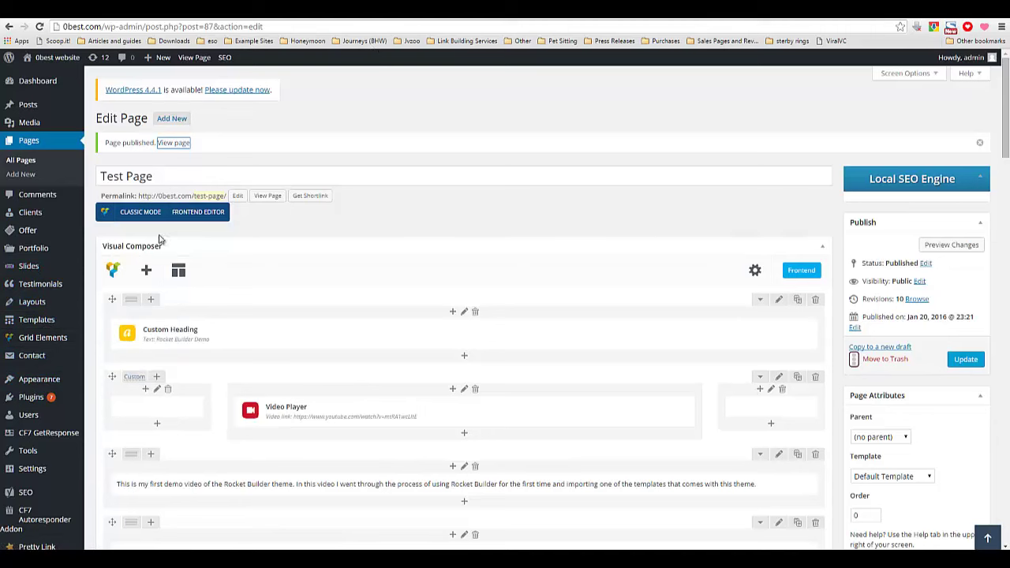
{"action": "left_click", "coordinate": [208, 220]}
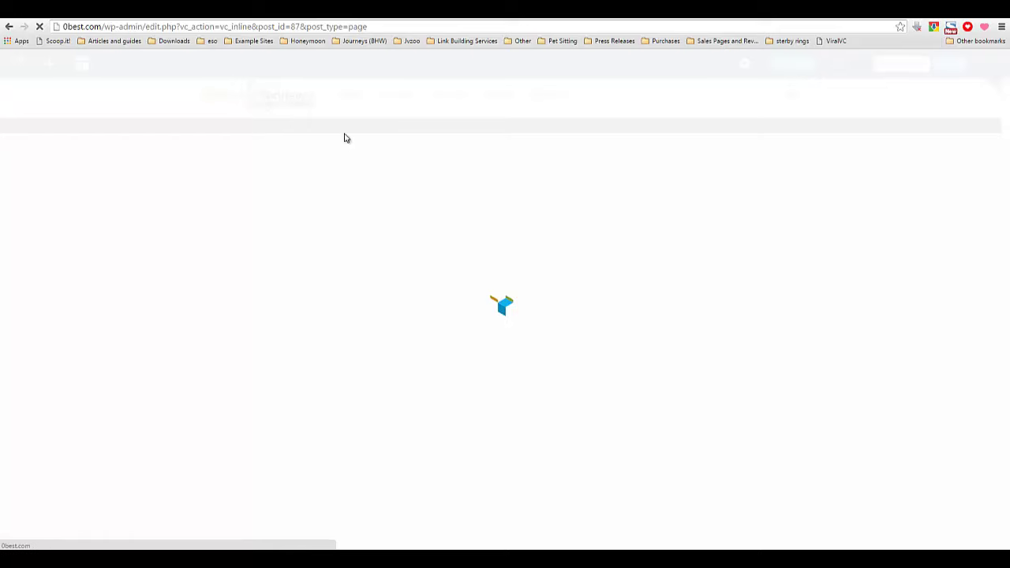
Add a Call to Action Button element below the two image-and-text columns, just above the footer.
{"action": "scroll", "coordinate": [203, 283], "scroll_direction": "down", "scroll_amount": 1}
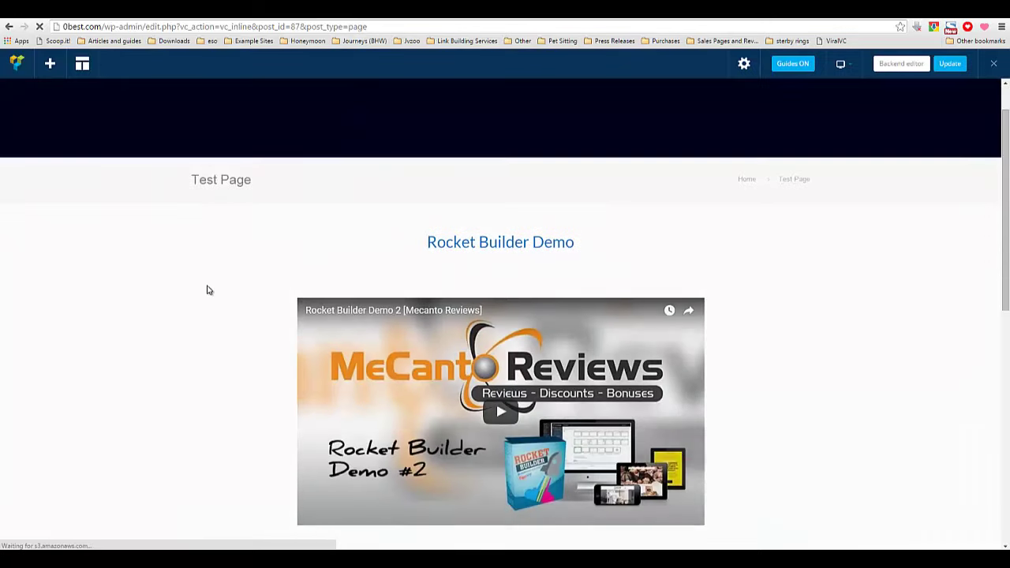
{"action": "scroll", "coordinate": [208, 290], "scroll_direction": "down", "scroll_amount": 6}
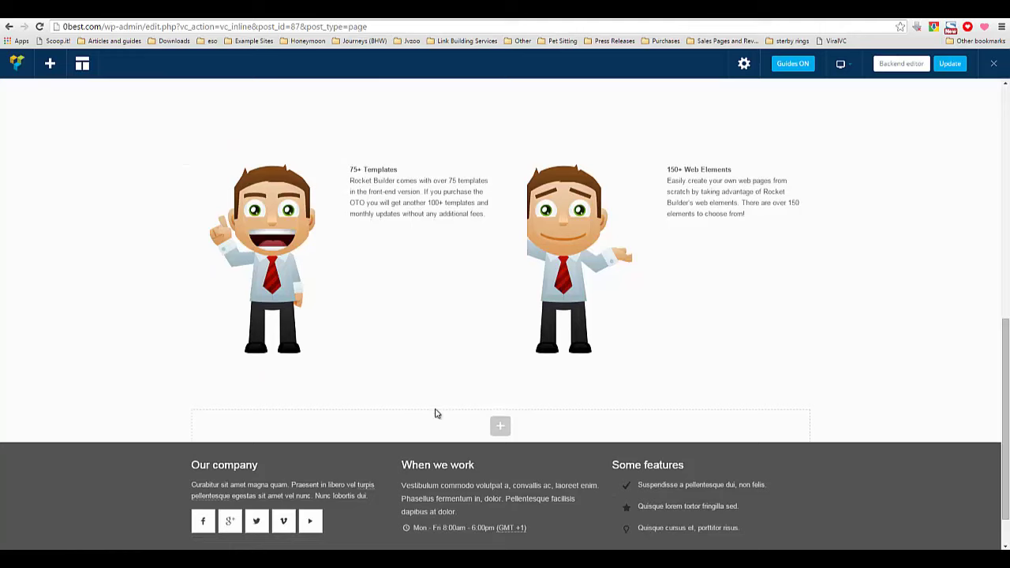
{"action": "left_click", "coordinate": [501, 427]}
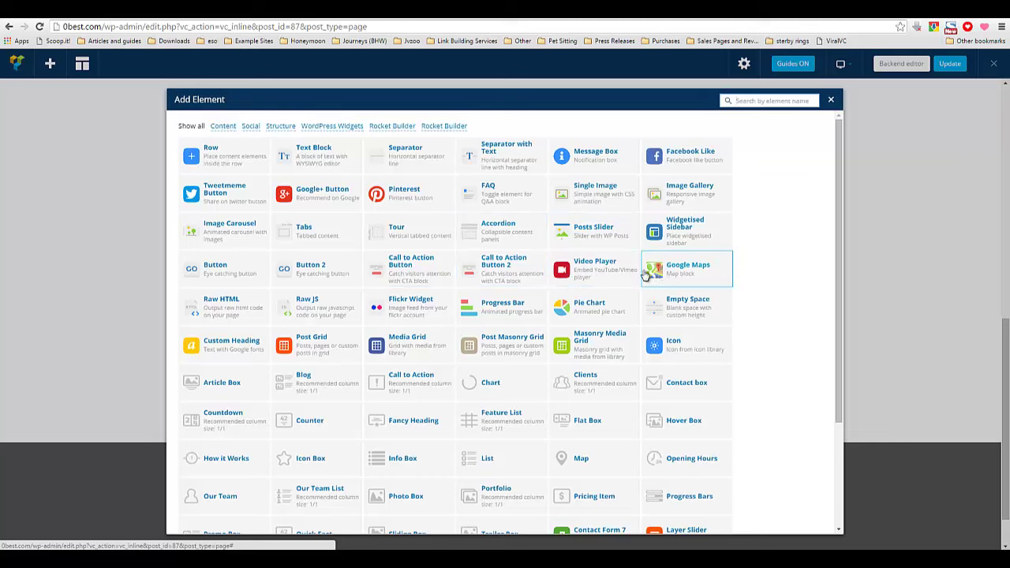
{"action": "left_click", "coordinate": [435, 284]}
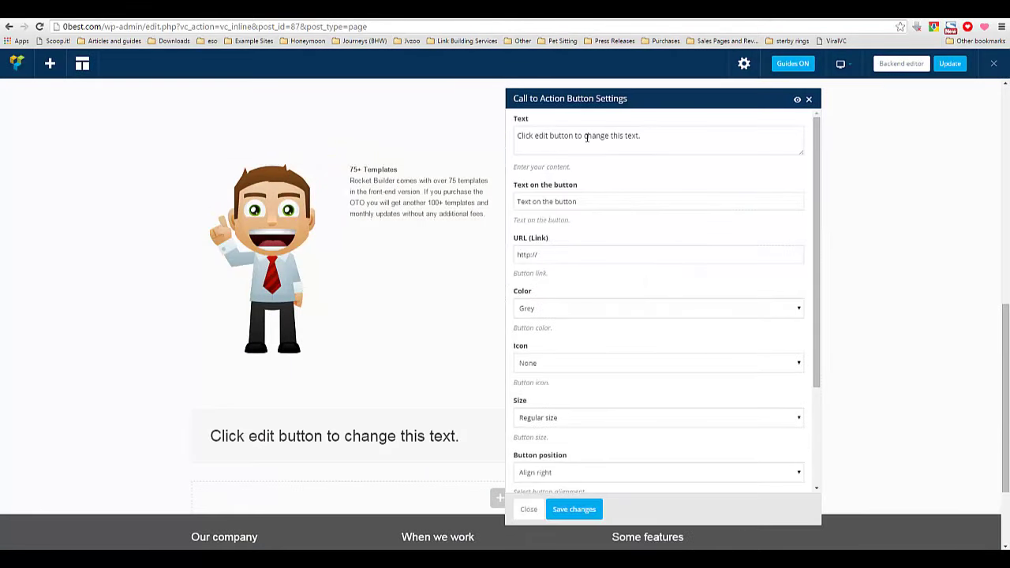
Set the call to action's text to "Buy Rocket Builder" and copy the same wording into the text on the button.
{"action": "triple_click", "coordinate": [587, 137]}
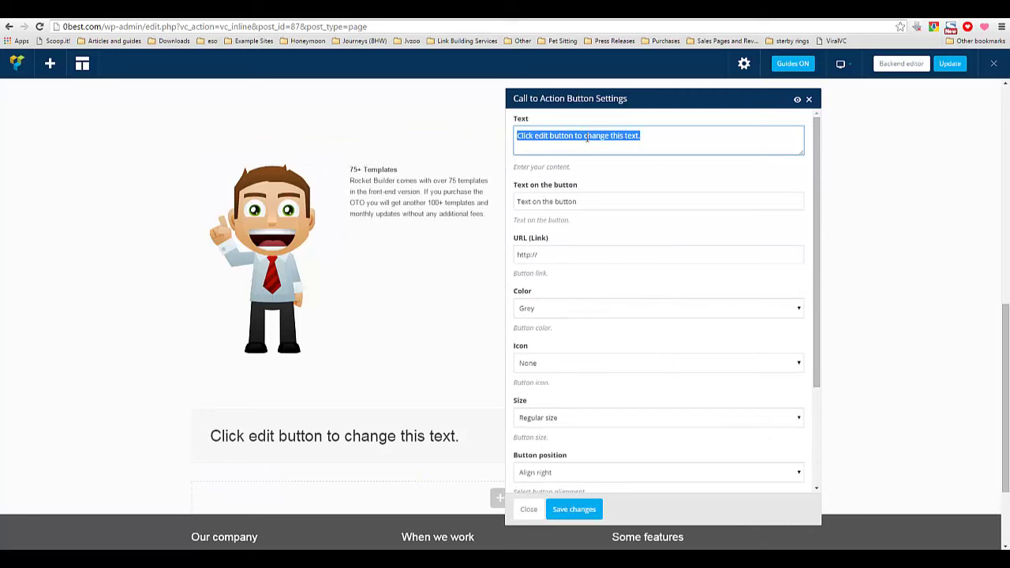
{"action": "type", "text": "Buy Rocket Builder"}
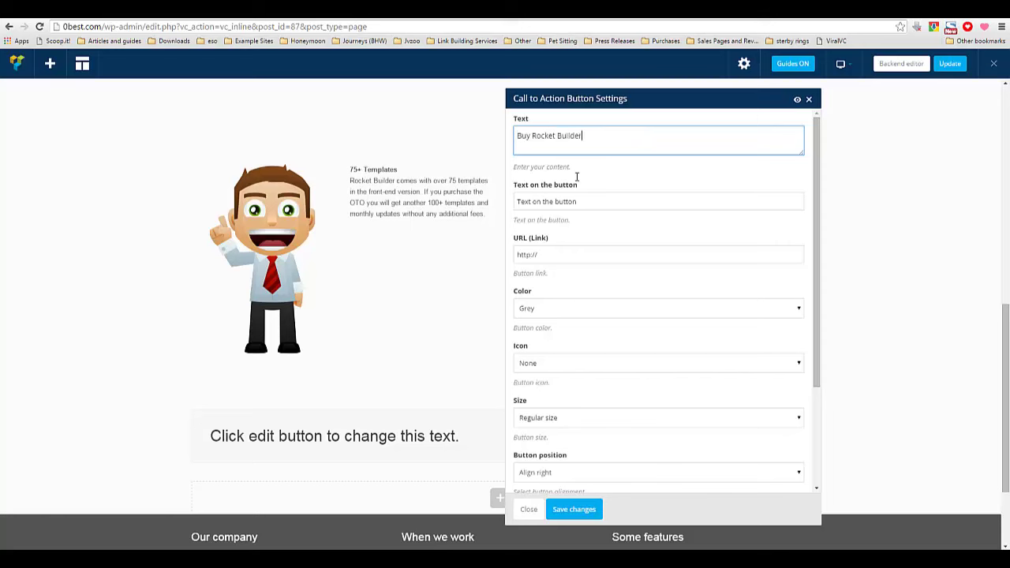
{"action": "left_click", "coordinate": [562, 203]}
{"action": "double_click", "coordinate": [568, 136]}
{"action": "left_click", "coordinate": [574, 170]}
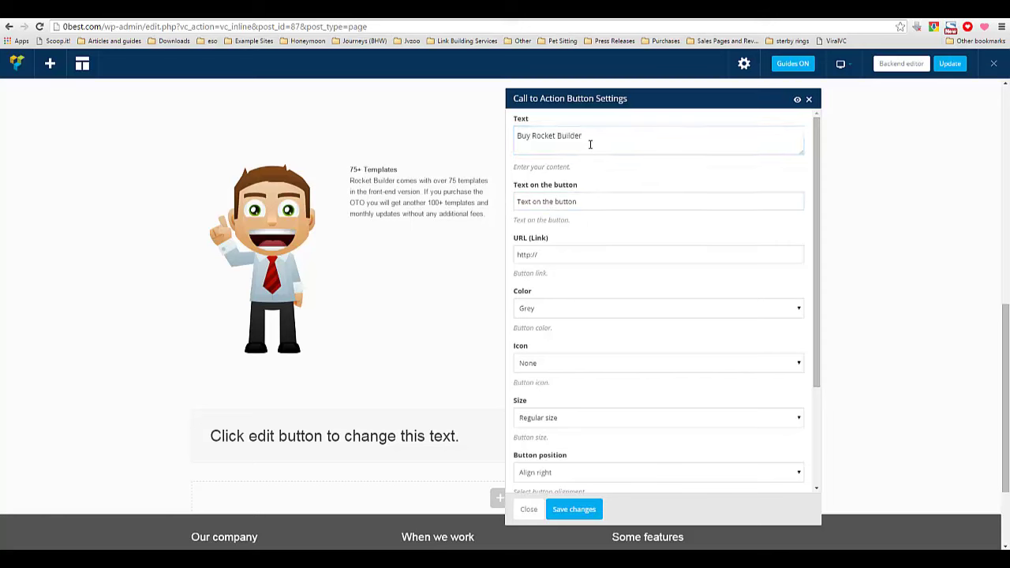
{"action": "left_click_drag", "start_coordinate": [591, 145], "coordinate": [517, 139]}
{"action": "right_click", "coordinate": [560, 140]}
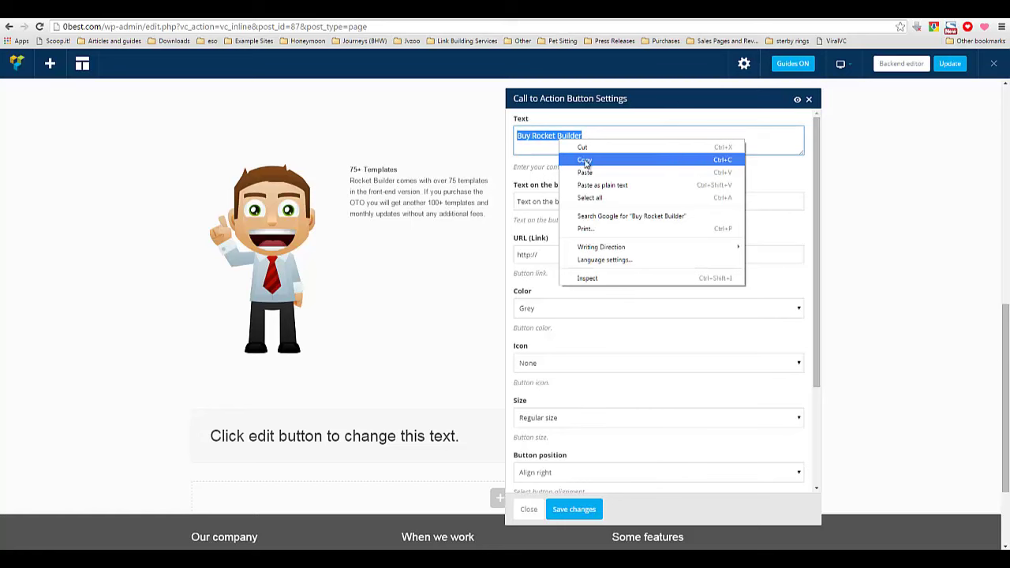
{"action": "left_click", "coordinate": [585, 160]}
{"action": "triple_click", "coordinate": [572, 201]}
{"action": "key", "text": "ctrl+v"}
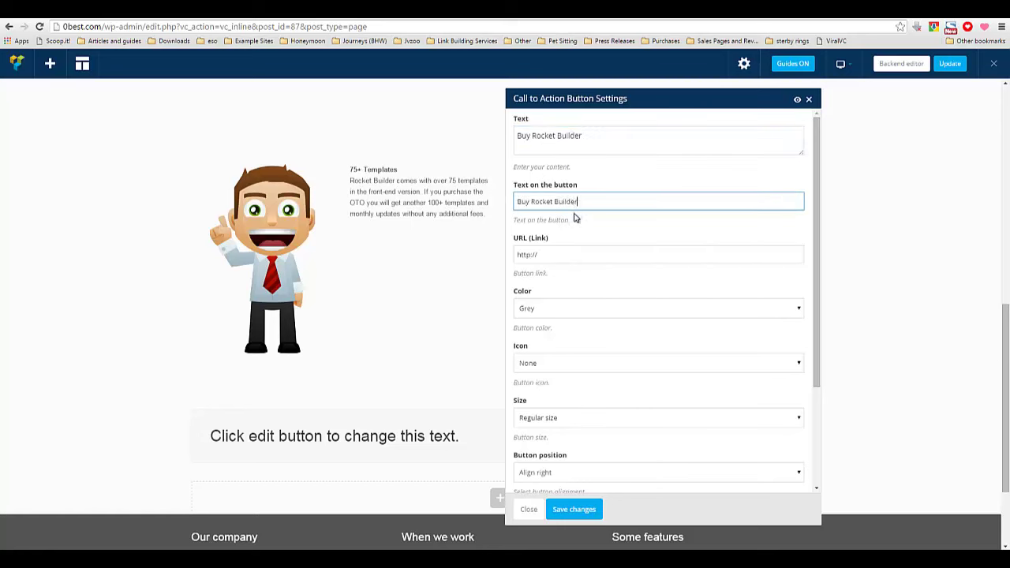
{"action": "key", "text": "Tab"}
{"action": "left_click", "coordinate": [563, 254]}
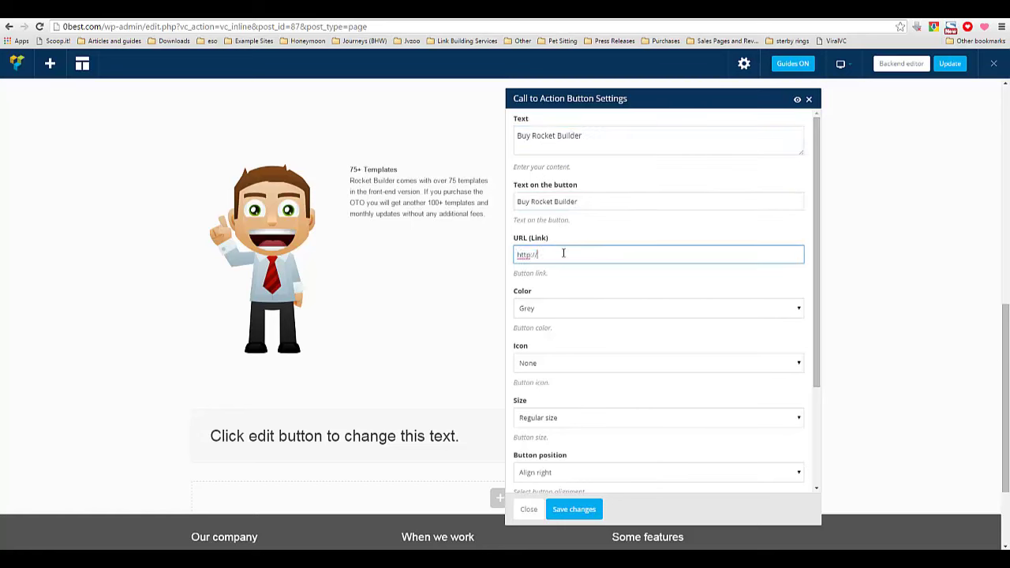
{"action": "type", "text": "mecanto.com/get/rocket-builder"}
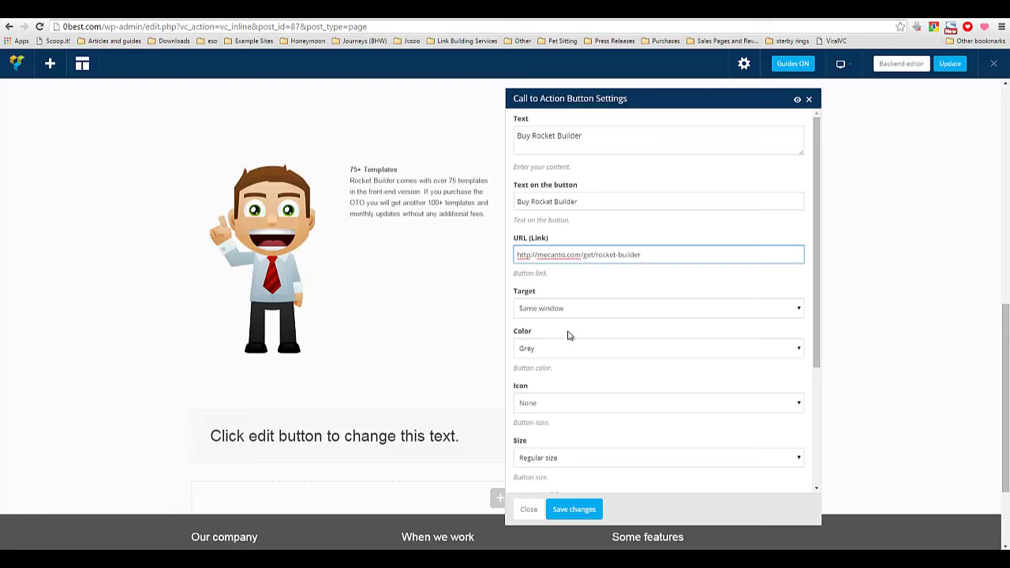
{"action": "left_click", "coordinate": [561, 308]}
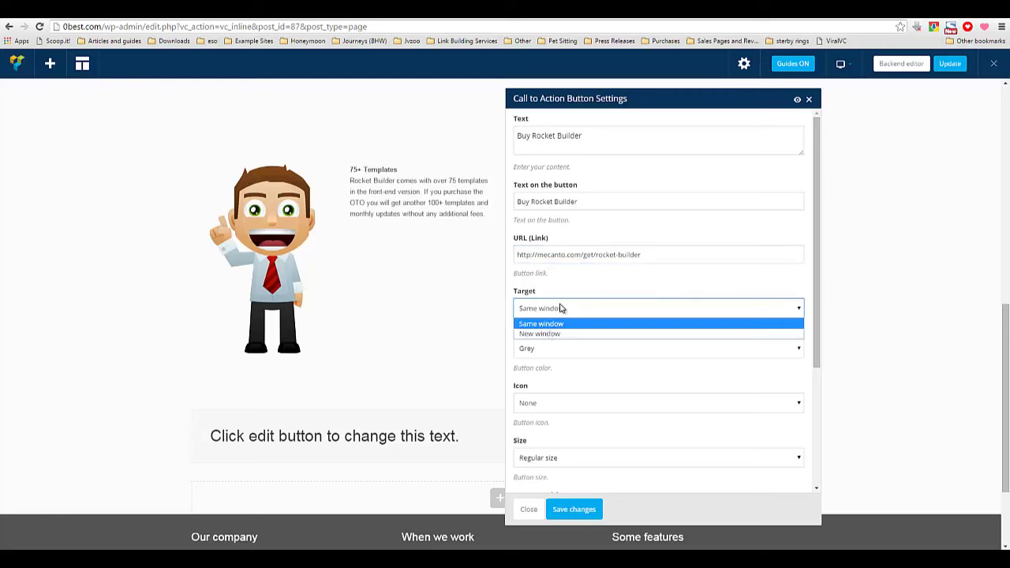
{"action": "left_click", "coordinate": [551, 333]}
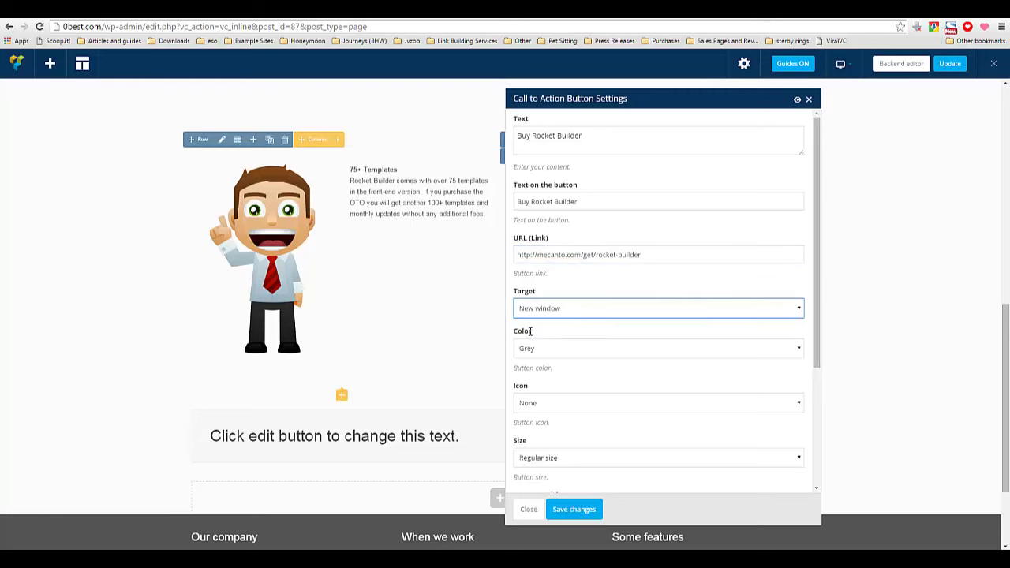
Try Blue and Green as the button color and settle on Blue.
{"action": "left_click", "coordinate": [540, 349]}
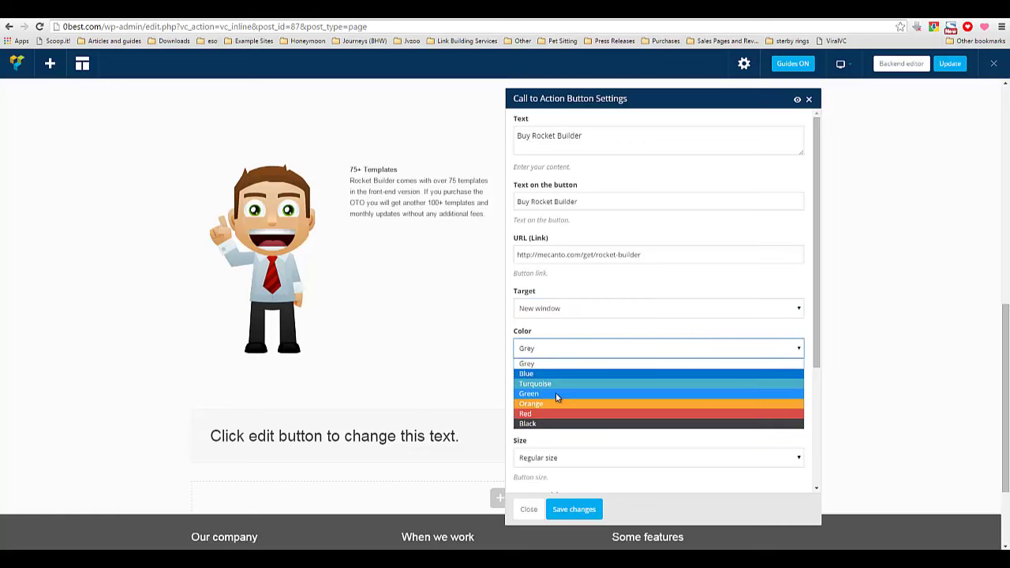
{"action": "left_click", "coordinate": [559, 374]}
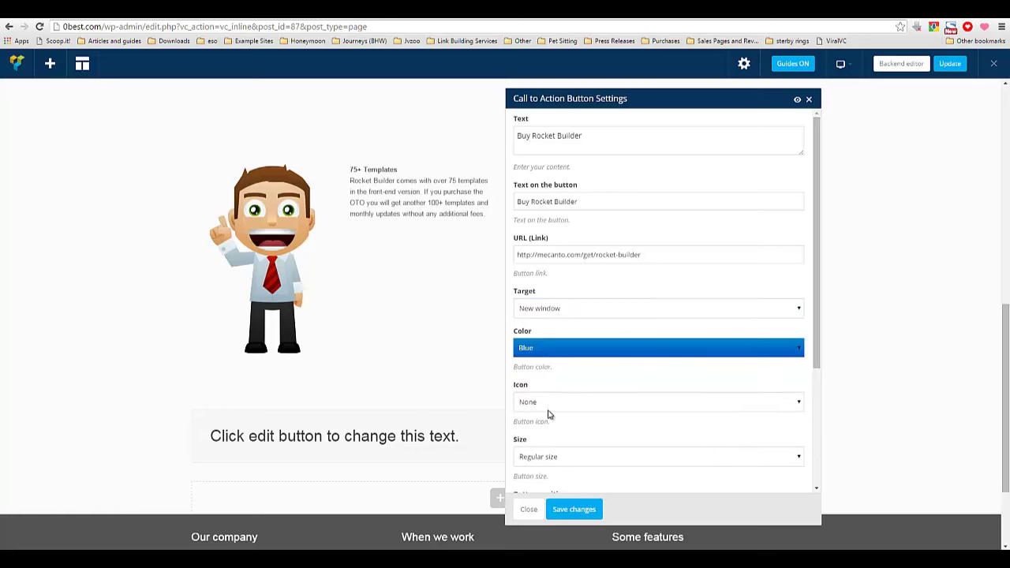
{"action": "left_click", "coordinate": [532, 350]}
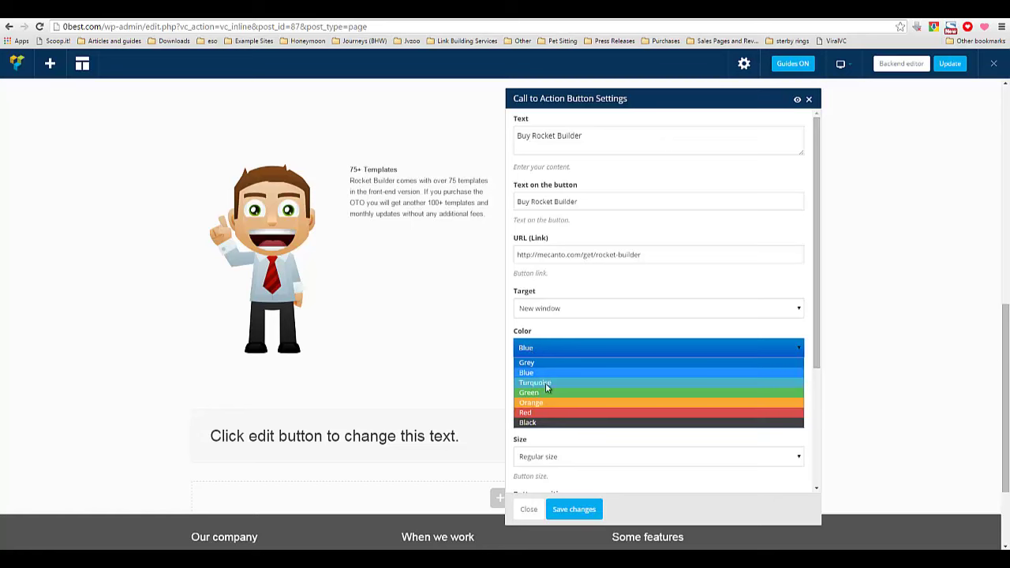
{"action": "left_click", "coordinate": [553, 393]}
{"action": "left_click", "coordinate": [564, 352]}
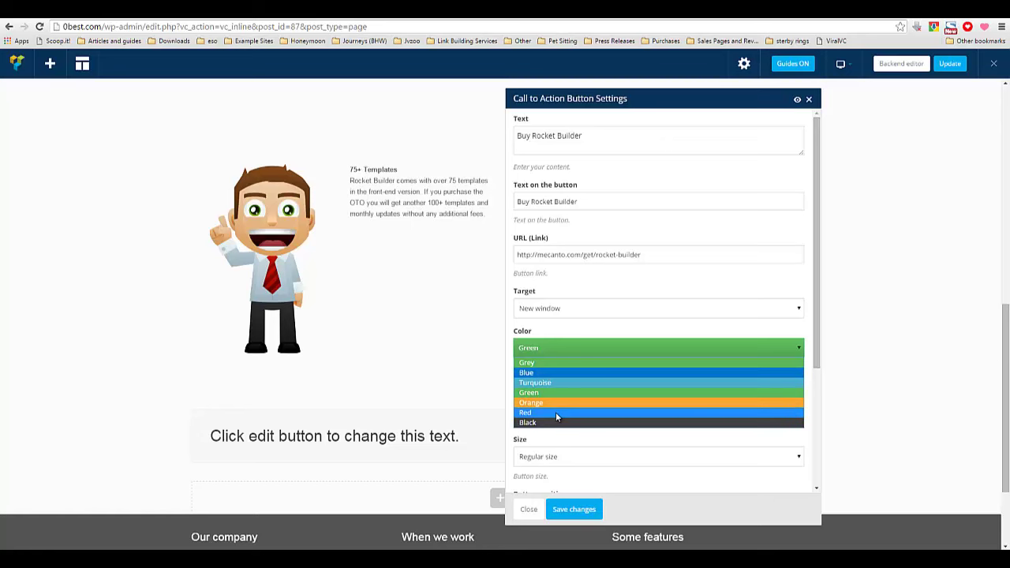
{"action": "left_click", "coordinate": [553, 371]}
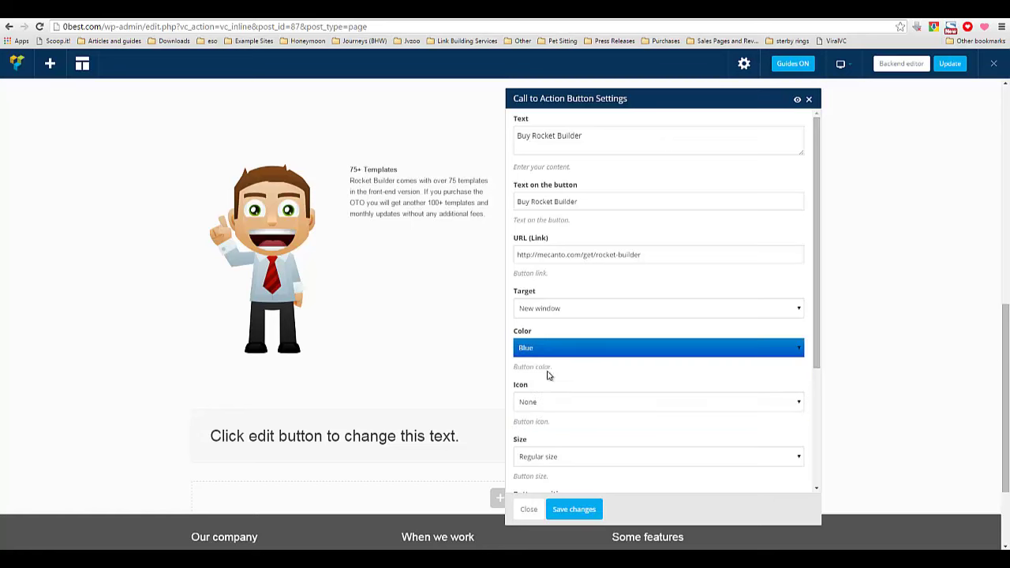
Give the button the Arrow icon and leave its size at Regular size.
{"action": "left_click", "coordinate": [540, 403]}
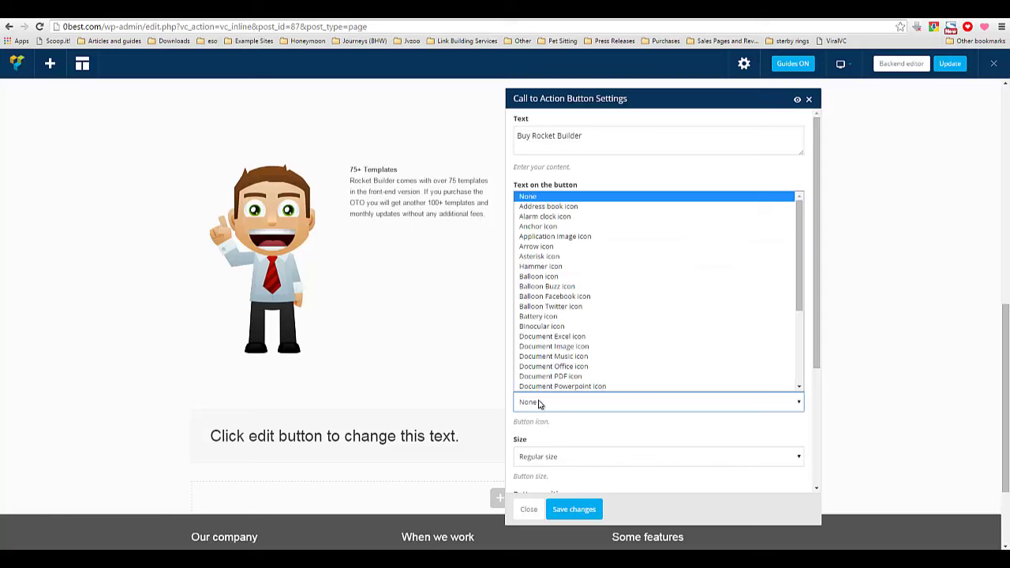
{"action": "left_click", "coordinate": [558, 247]}
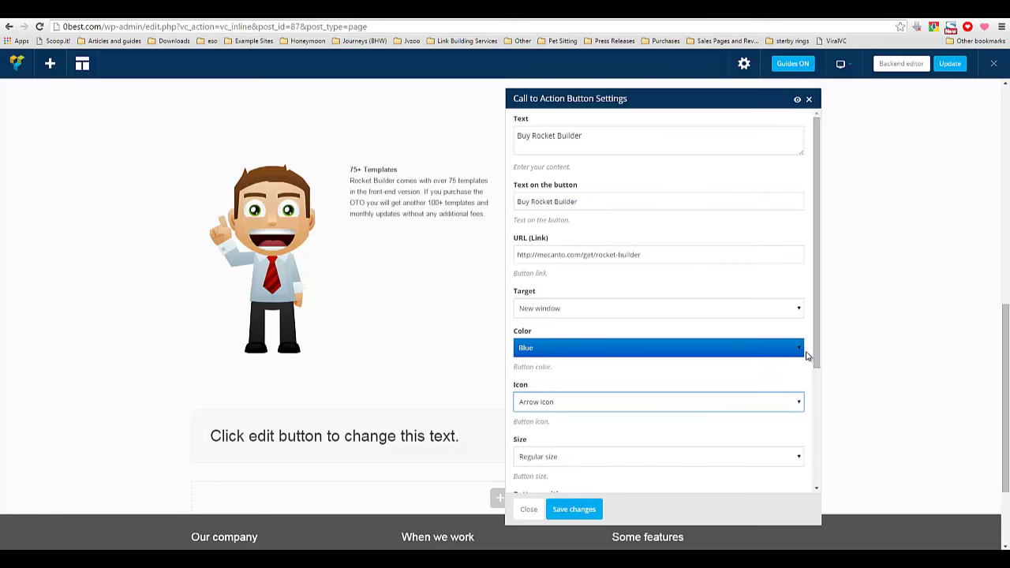
{"action": "left_click_drag", "start_coordinate": [818, 360], "coordinate": [813, 412]}
{"action": "scroll", "coordinate": [813, 412], "scroll_direction": "down", "scroll_amount": 1}
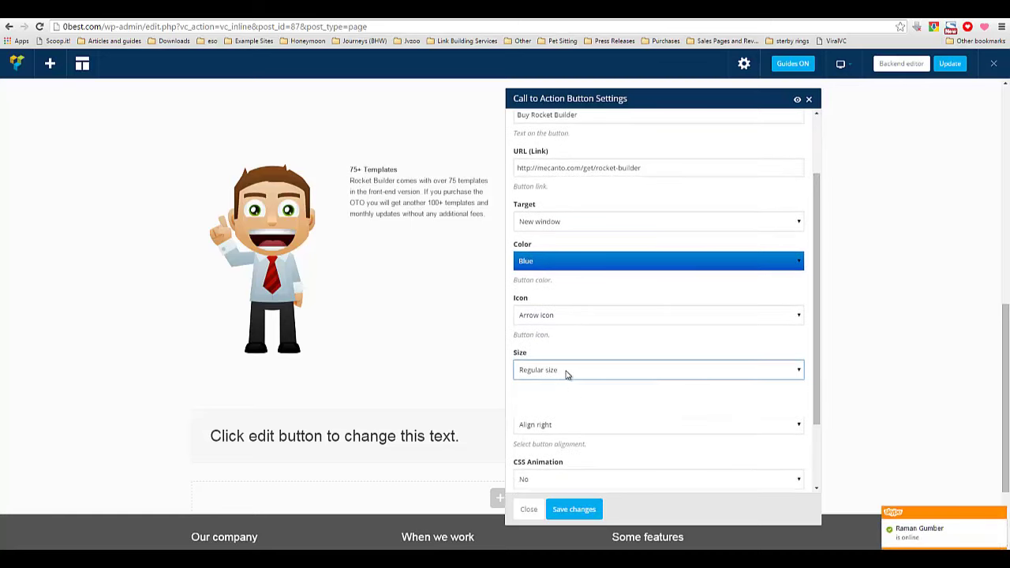
{"action": "left_click", "coordinate": [566, 371]}
{"action": "left_click", "coordinate": [566, 375]}
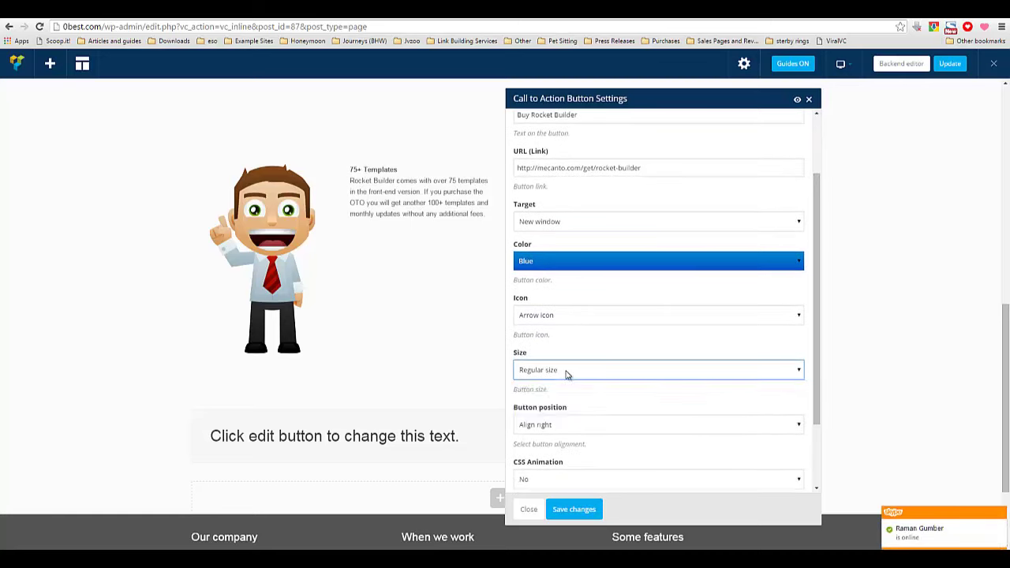
Set the button position to Align bottom, save the call to action settings and close them.
{"action": "left_click", "coordinate": [545, 431]}
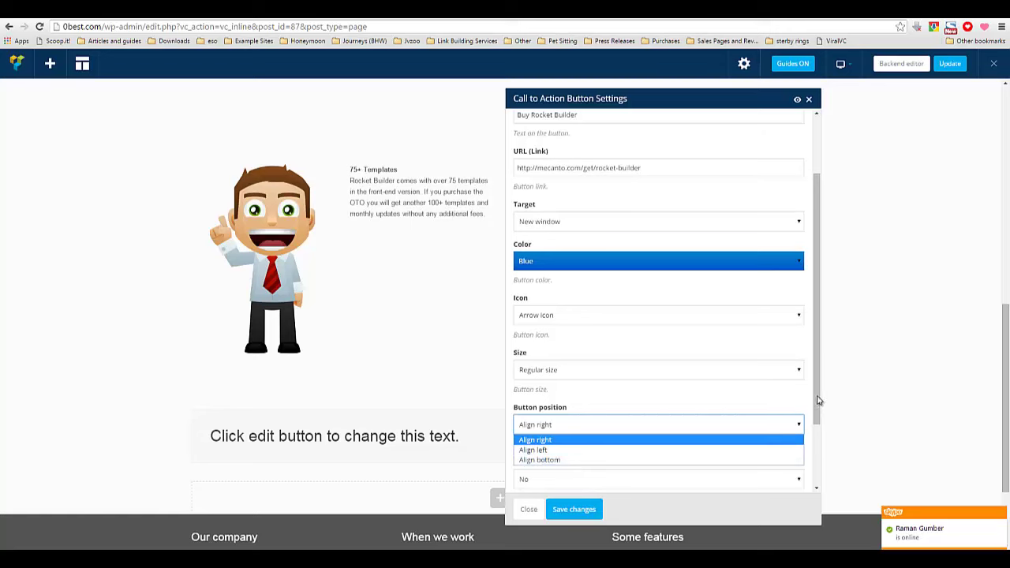
{"action": "scroll", "coordinate": [818, 401], "scroll_direction": "down", "scroll_amount": 1}
{"action": "left_click", "coordinate": [590, 357]}
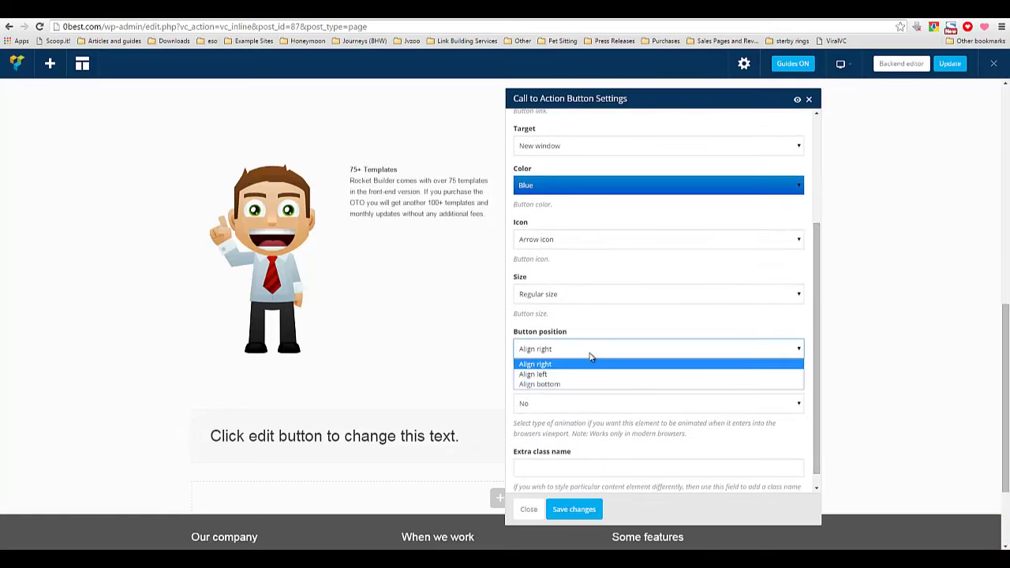
{"action": "left_click", "coordinate": [567, 384]}
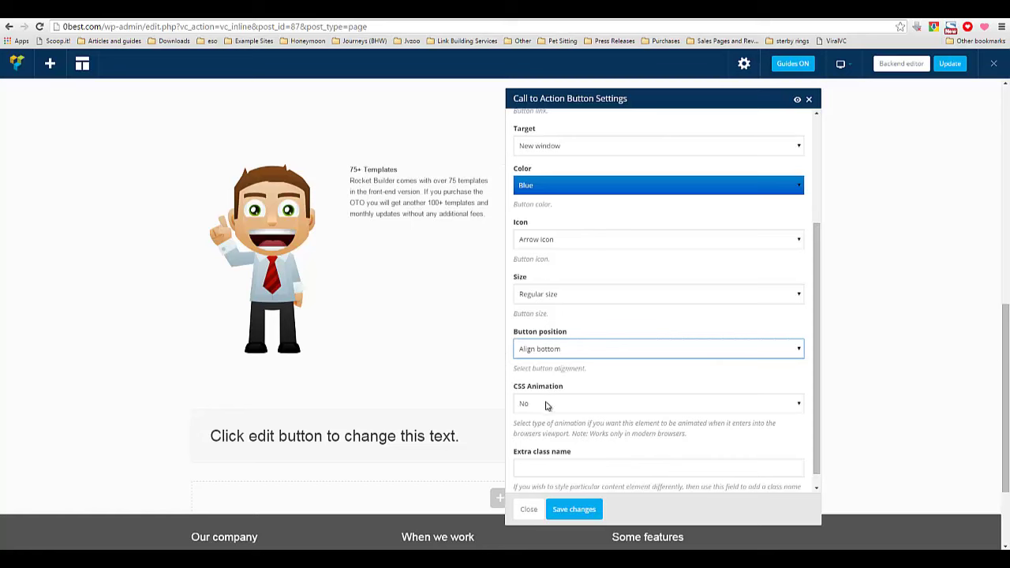
{"action": "scroll", "coordinate": [817, 438], "scroll_direction": "down", "scroll_amount": 1}
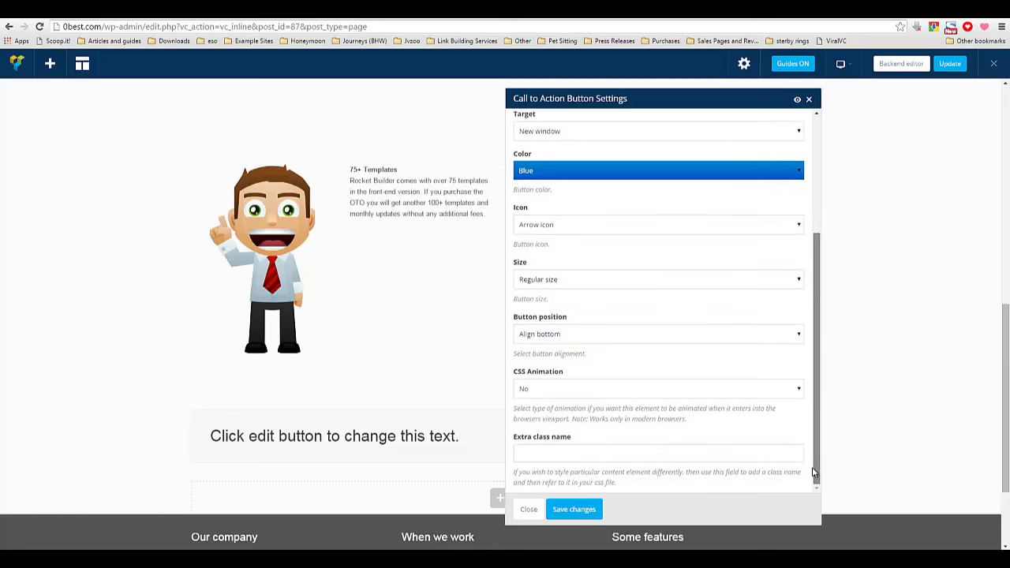
{"action": "left_click", "coordinate": [573, 510]}
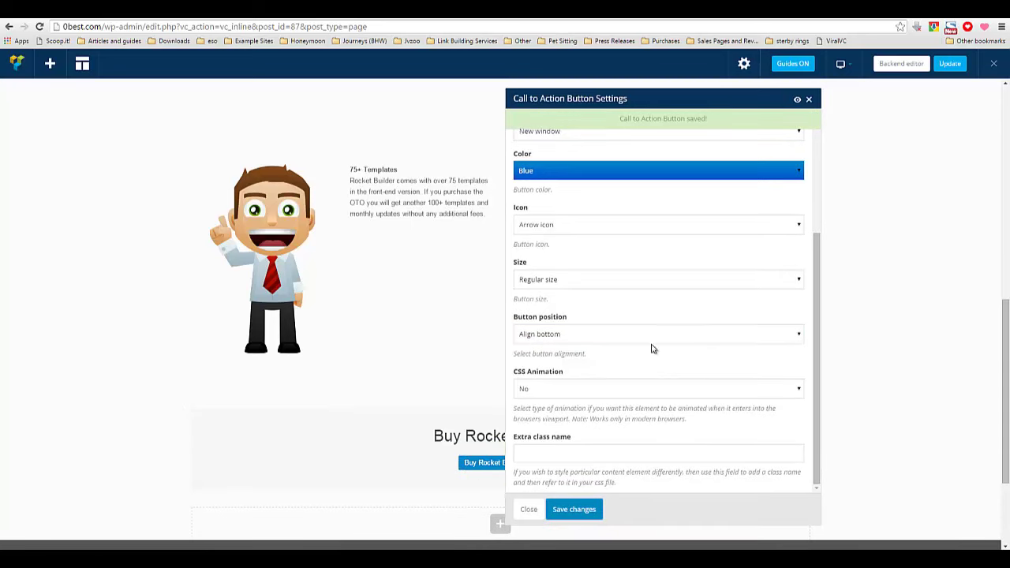
{"action": "left_click", "coordinate": [527, 509]}
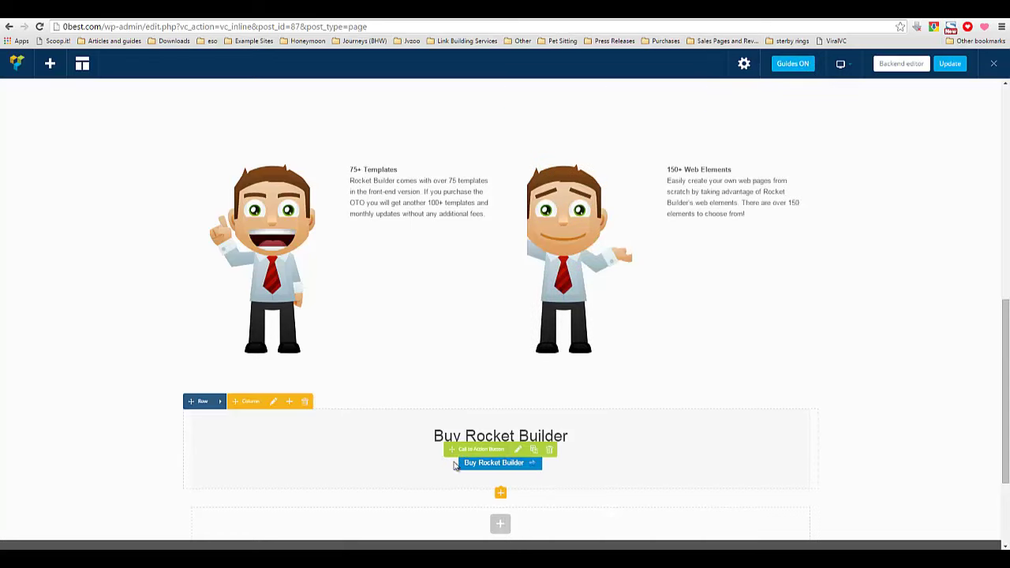
Reopen the call to action's settings and replace its main text with "Get 50% Discount".
{"action": "left_click", "coordinate": [518, 451]}
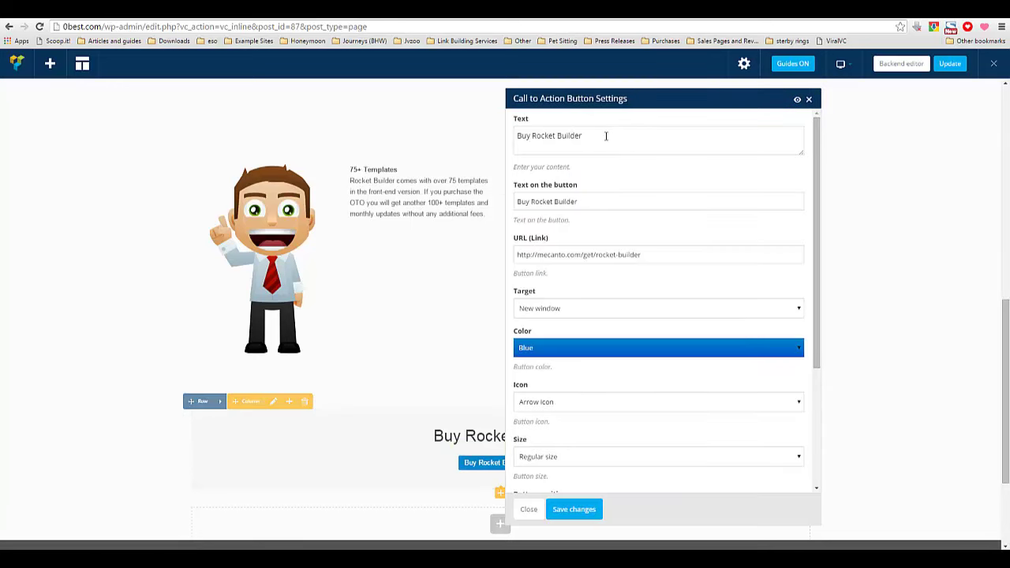
{"action": "triple_click", "coordinate": [606, 135]}
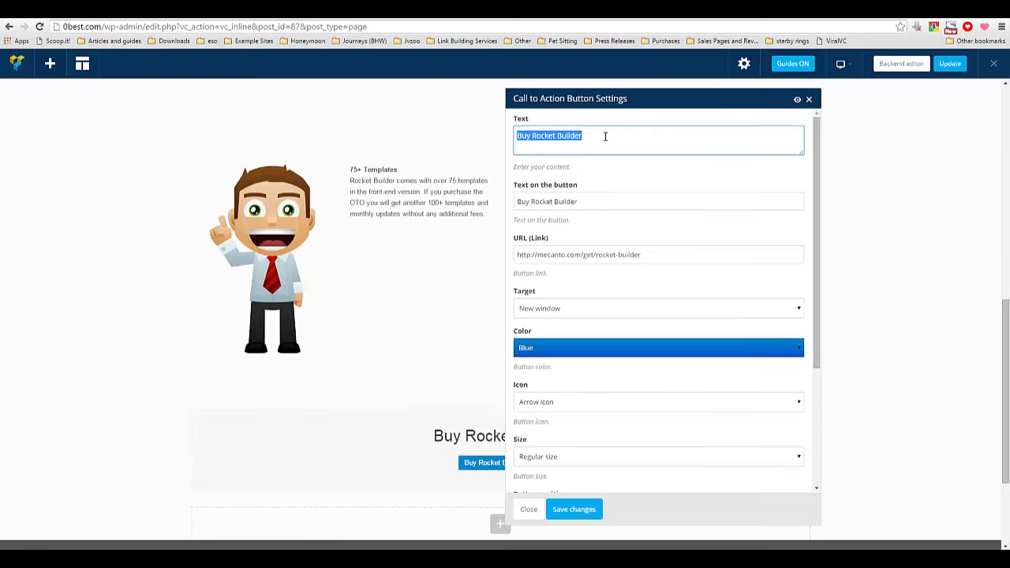
{"action": "type", "text": "Get 50% Discount"}
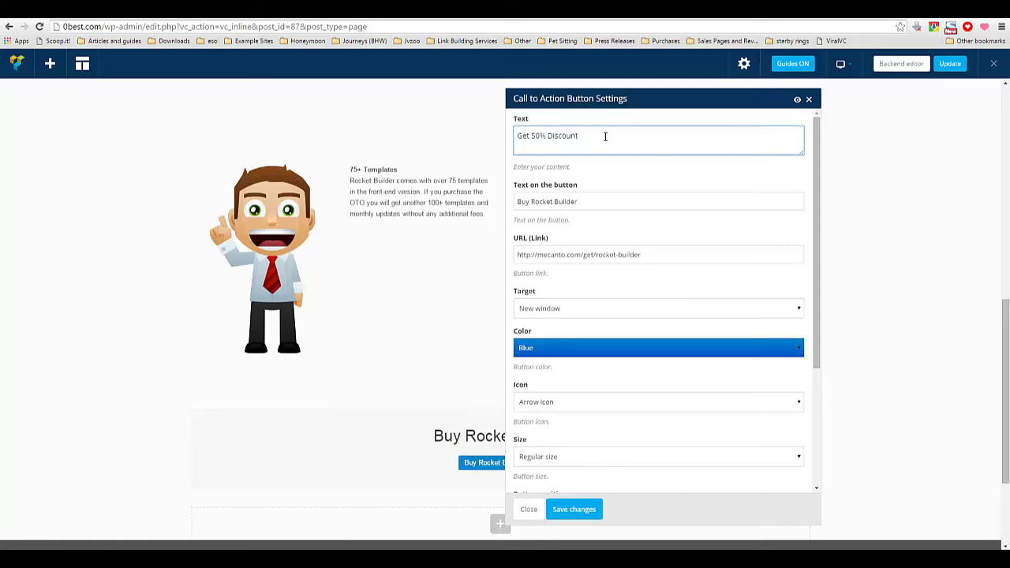
Set the button text to "Add To Cart" and its size to Large, save the call to action settings and close them.
{"action": "triple_click", "coordinate": [569, 201]}
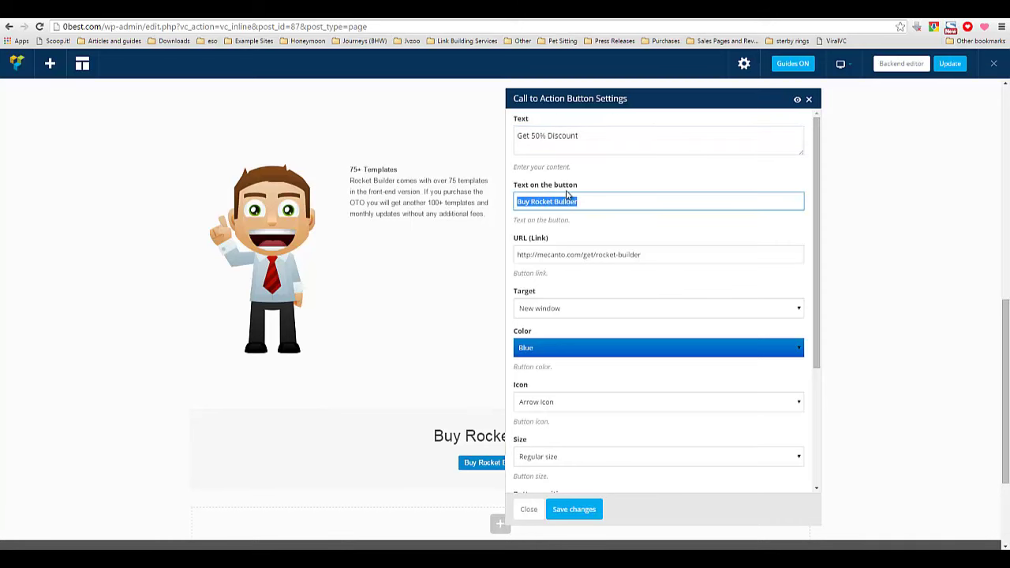
{"action": "type", "text": "A"}
{"action": "left_click", "coordinate": [558, 457]}
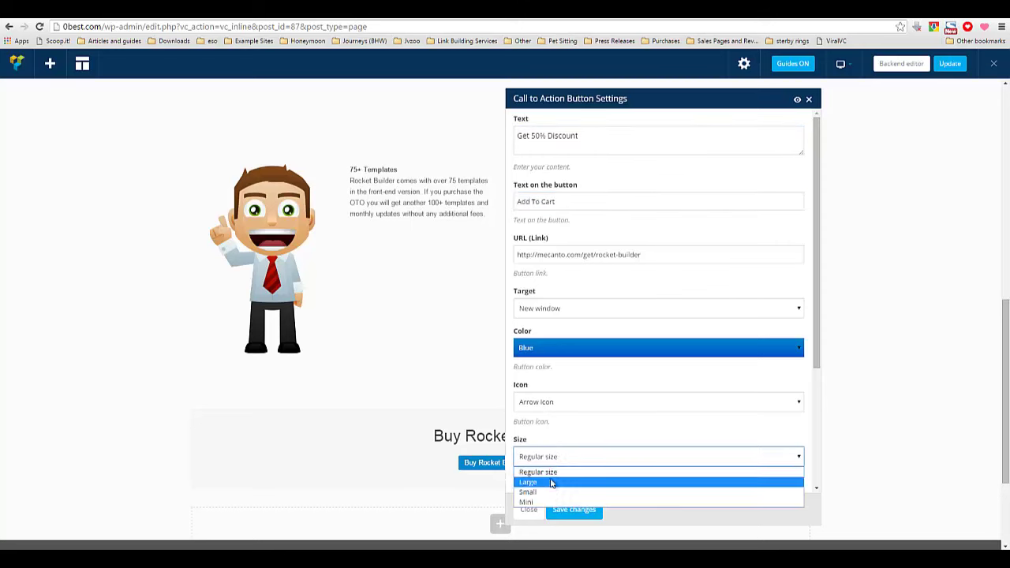
{"action": "left_click", "coordinate": [550, 481]}
{"action": "left_click", "coordinate": [579, 513]}
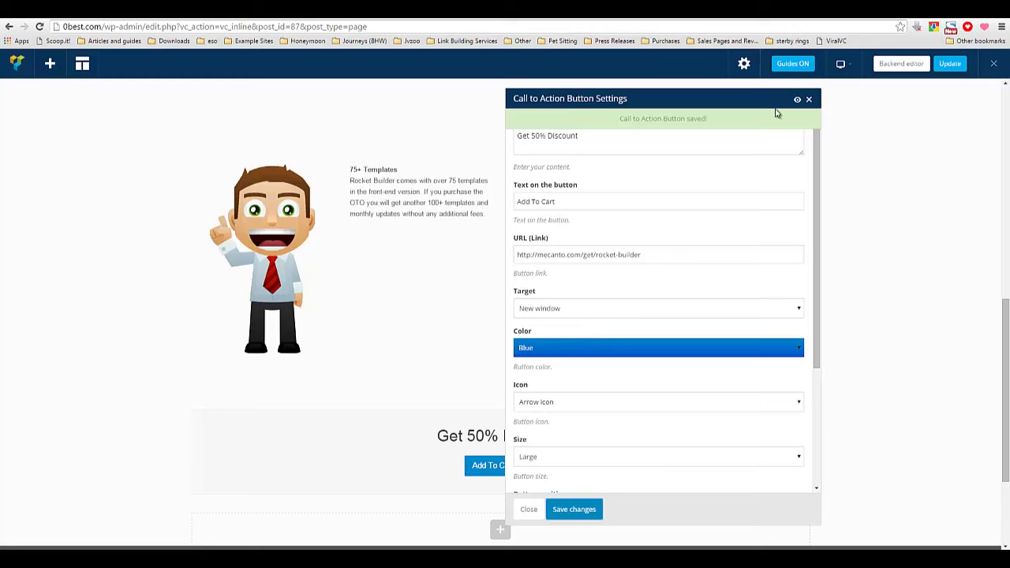
{"action": "left_click", "coordinate": [529, 510]}
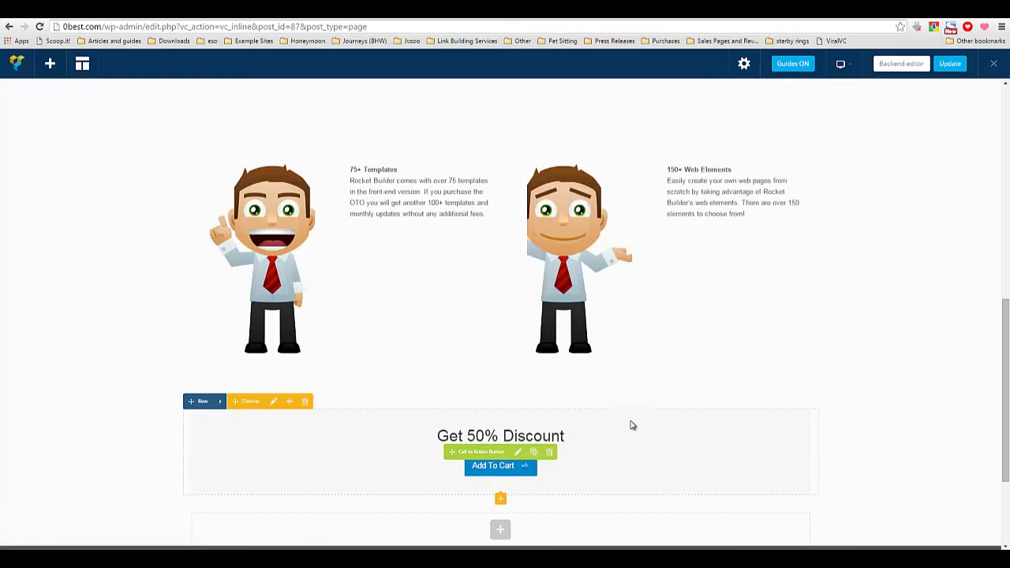
Update the page with the revised call to action and review it from footer to header.
{"action": "scroll", "coordinate": [638, 418], "scroll_direction": "up", "scroll_amount": 1}
{"action": "scroll", "coordinate": [639, 418], "scroll_direction": "down", "scroll_amount": 2}
{"action": "scroll", "coordinate": [638, 418], "scroll_direction": "up", "scroll_amount": 4}
{"action": "left_click", "coordinate": [948, 65]}
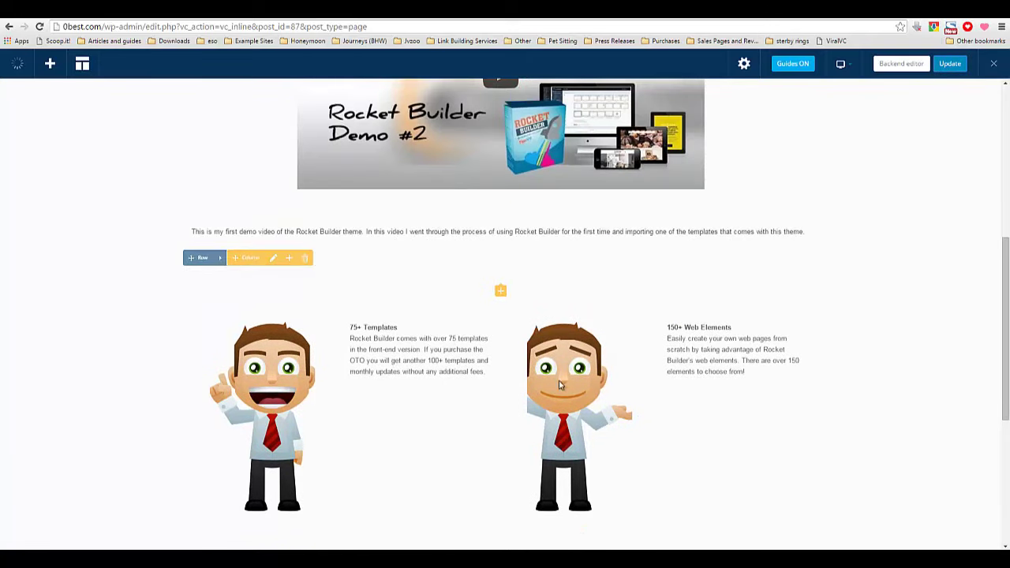
{"action": "scroll", "coordinate": [588, 392], "scroll_direction": "down", "scroll_amount": 6}
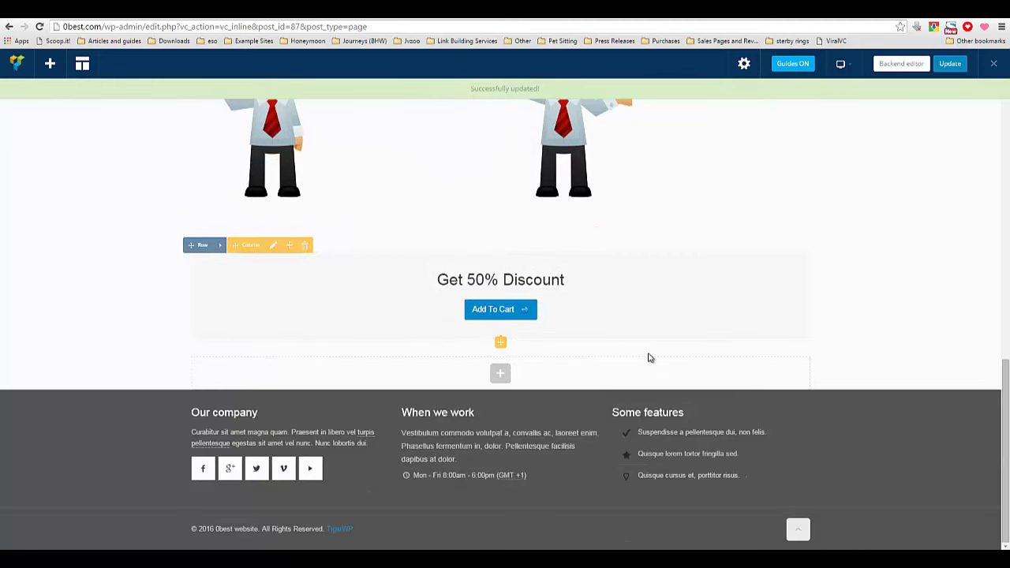
{"action": "scroll", "coordinate": [649, 357], "scroll_direction": "up", "scroll_amount": 15}
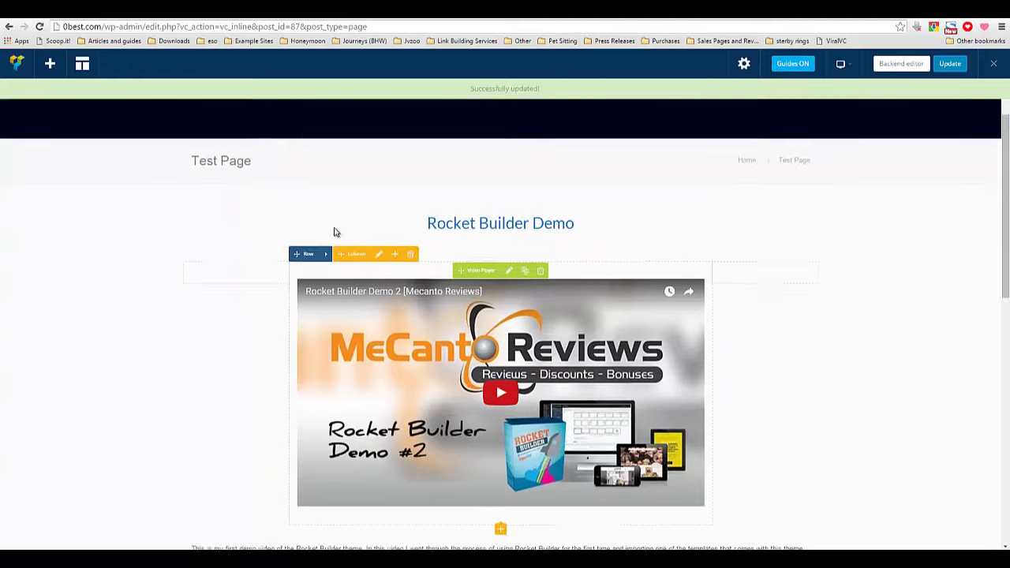
{"action": "scroll", "coordinate": [334, 232], "scroll_direction": "up", "scroll_amount": 2}
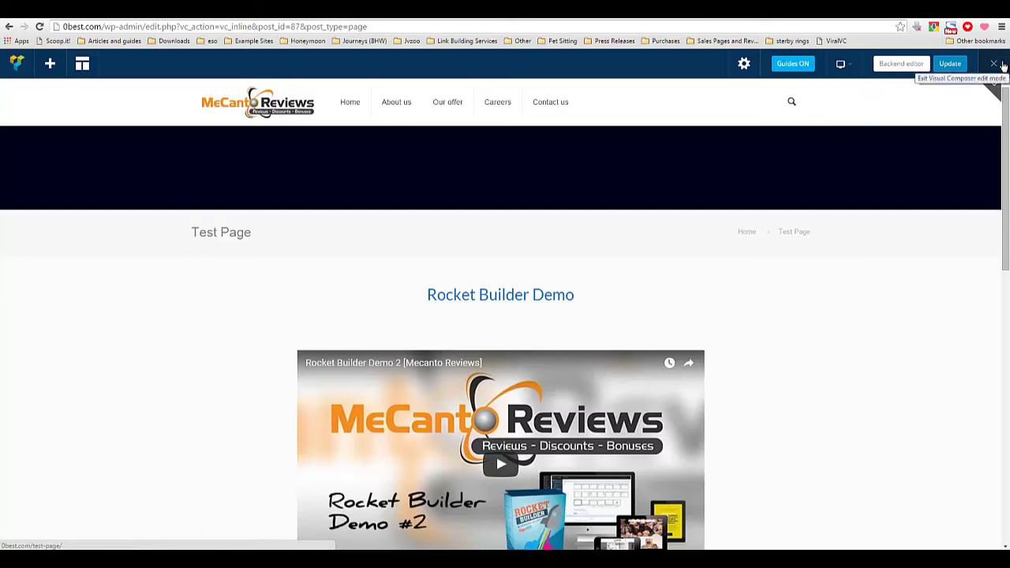
{"action": "left_click", "coordinate": [212, 227]}
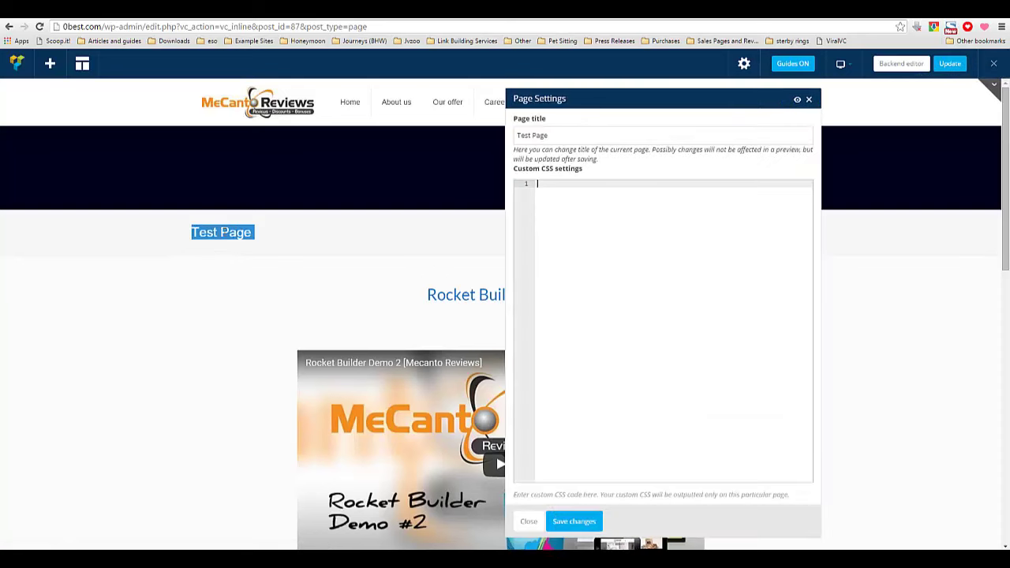
{"action": "left_click", "coordinate": [811, 102]}
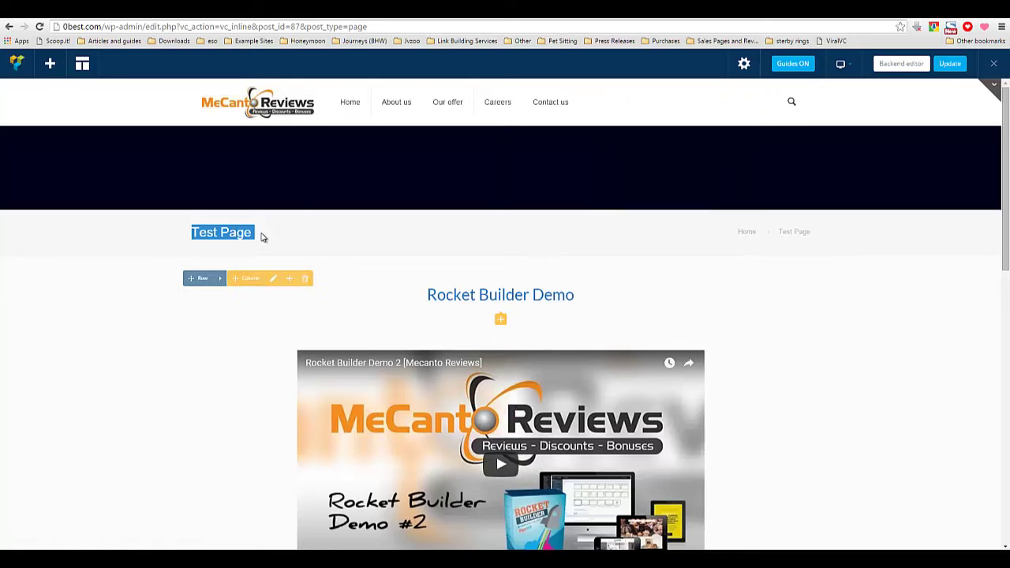
{"action": "left_click", "coordinate": [287, 232]}
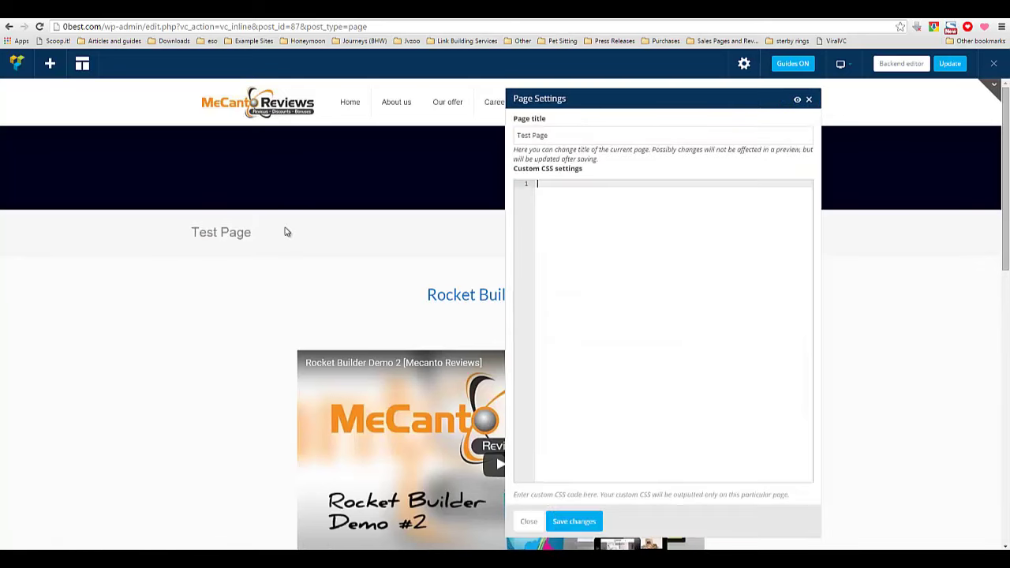
{"action": "left_click", "coordinate": [528, 522]}
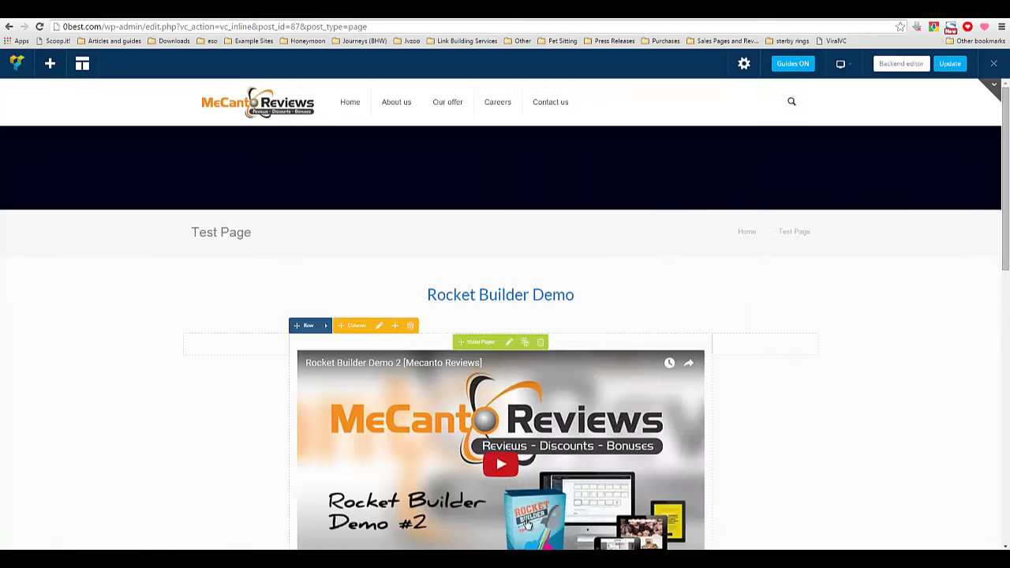
Exit the frontend editor and start a new page titled "Video Background".
{"action": "left_click", "coordinate": [995, 65]}
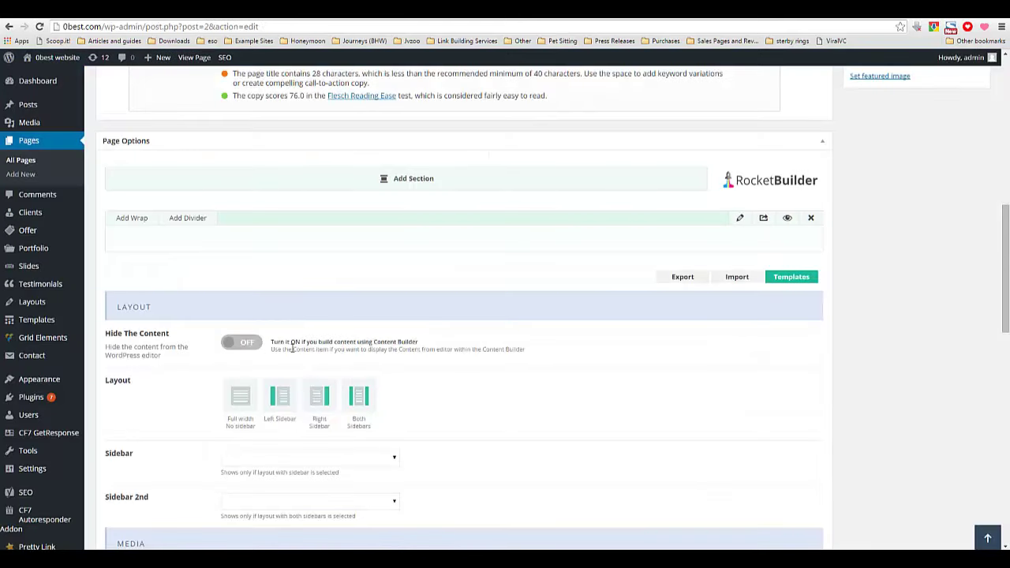
{"action": "left_click", "coordinate": [30, 173]}
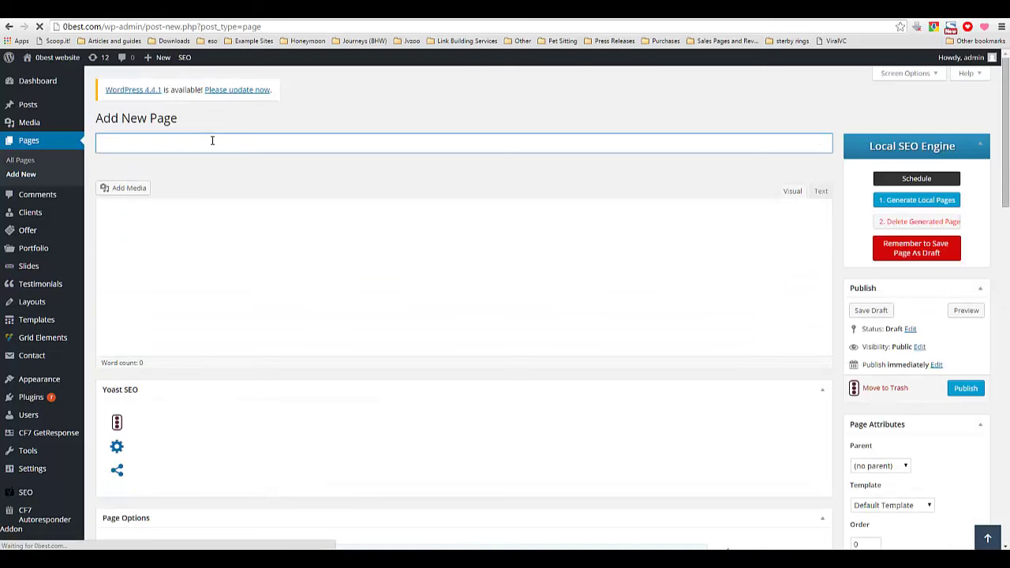
{"action": "type", "text": "Video Background"}
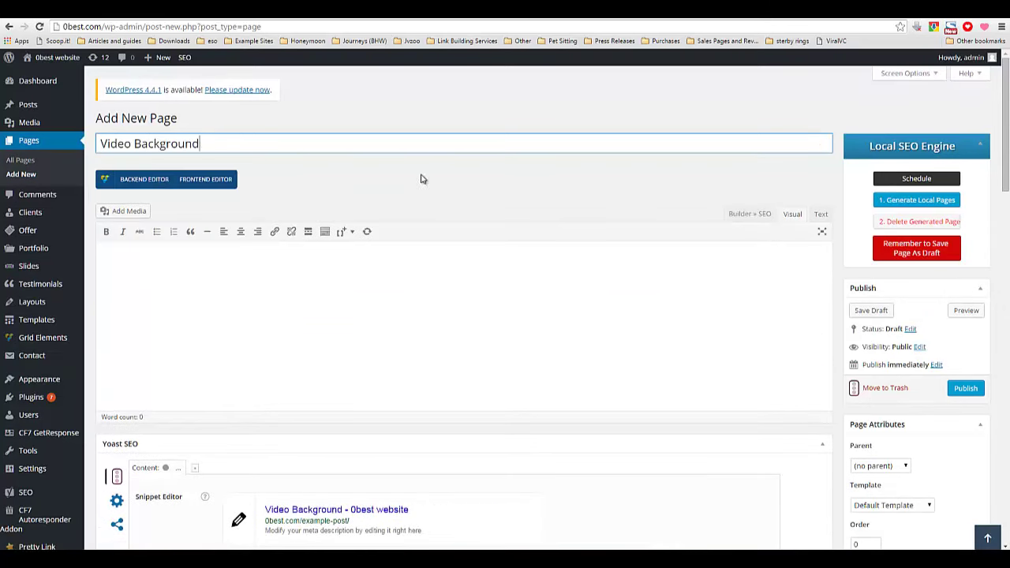
Replace the empty section in Page Options with a new one and open the new section's settings.
{"action": "scroll", "coordinate": [407, 199], "scroll_direction": "down", "scroll_amount": 3}
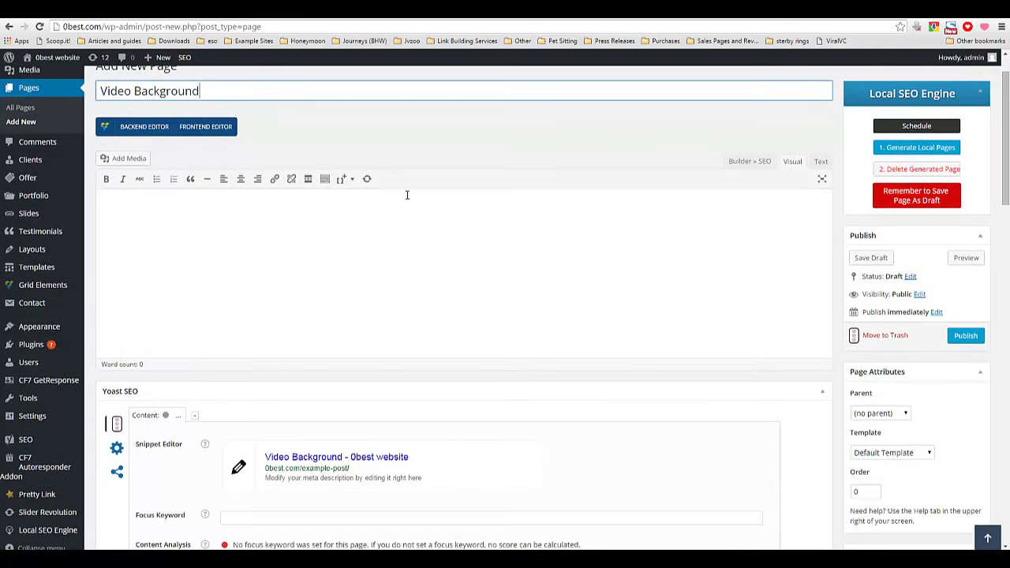
{"action": "scroll", "coordinate": [402, 228], "scroll_direction": "down", "scroll_amount": 2}
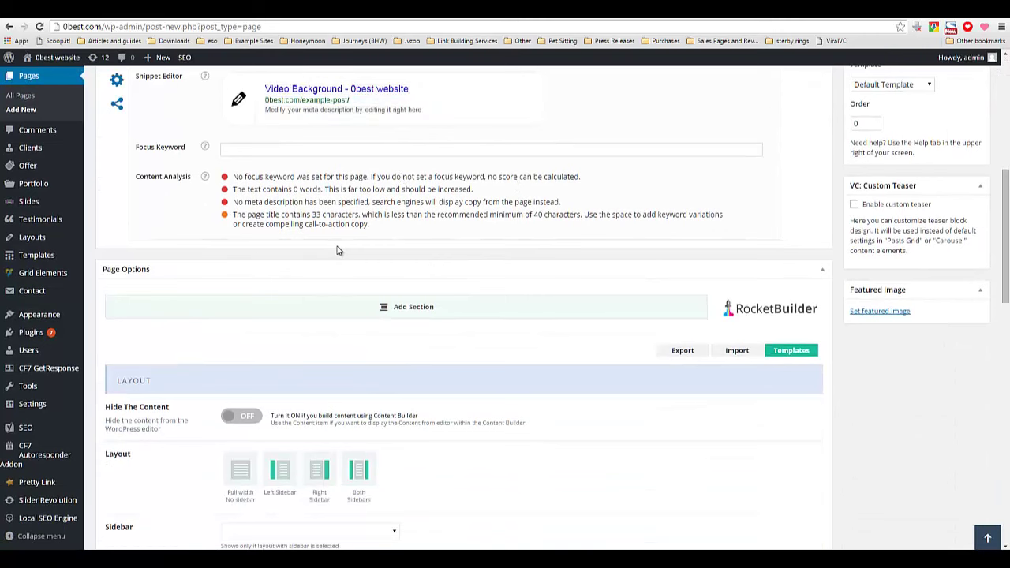
{"action": "left_click", "coordinate": [810, 241]}
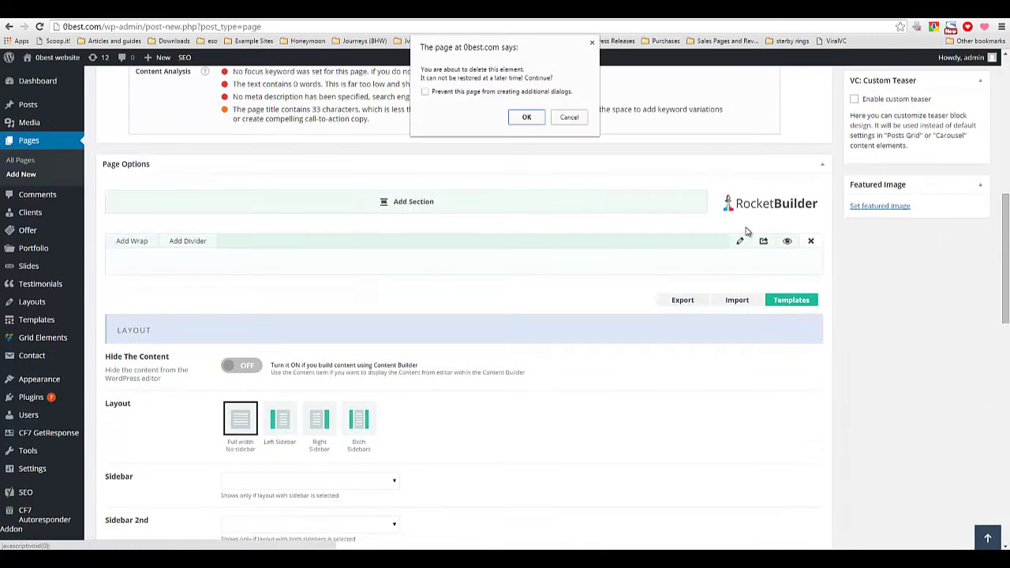
{"action": "left_click", "coordinate": [526, 117]}
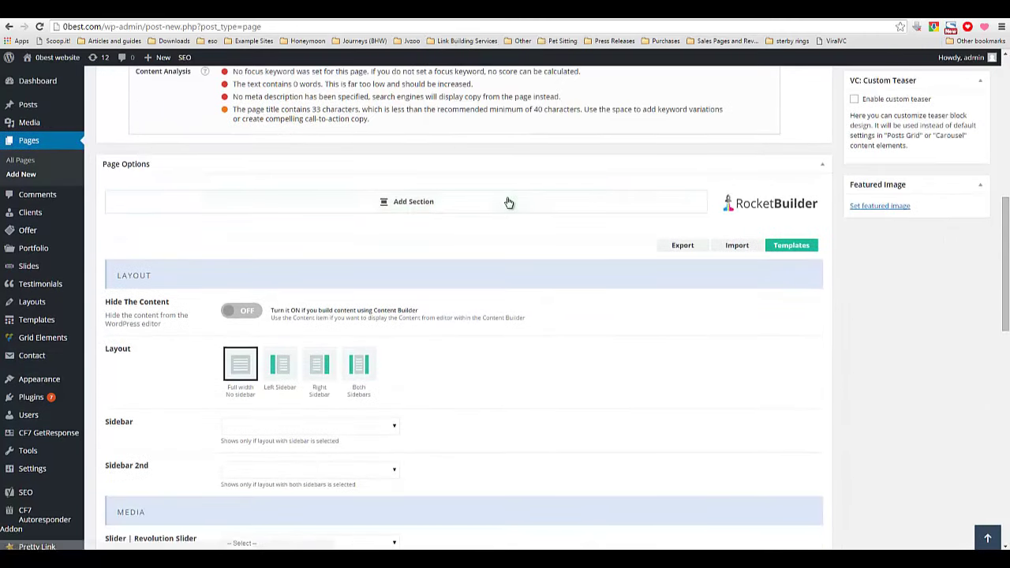
{"action": "left_click", "coordinate": [390, 207]}
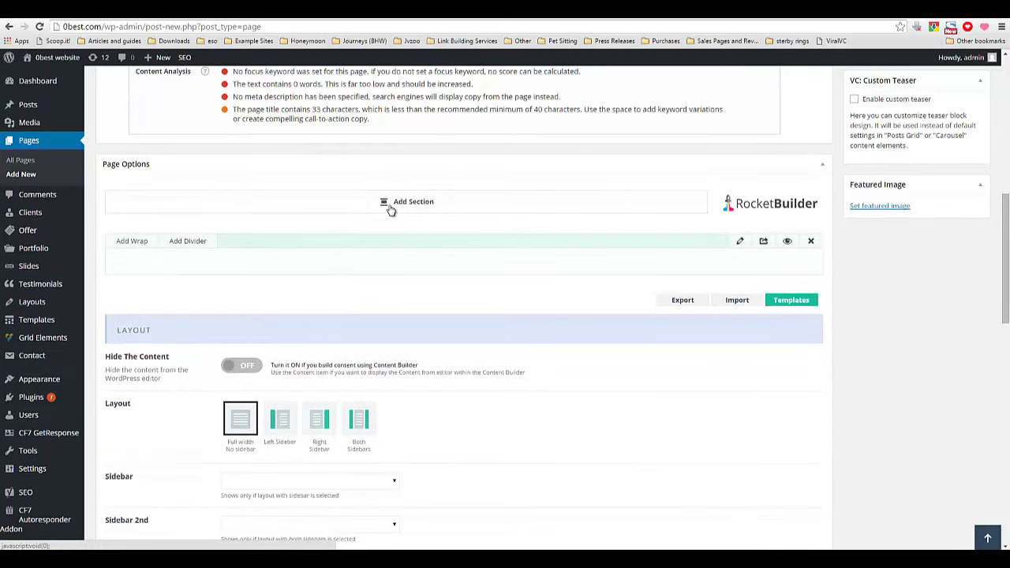
{"action": "left_click", "coordinate": [748, 242]}
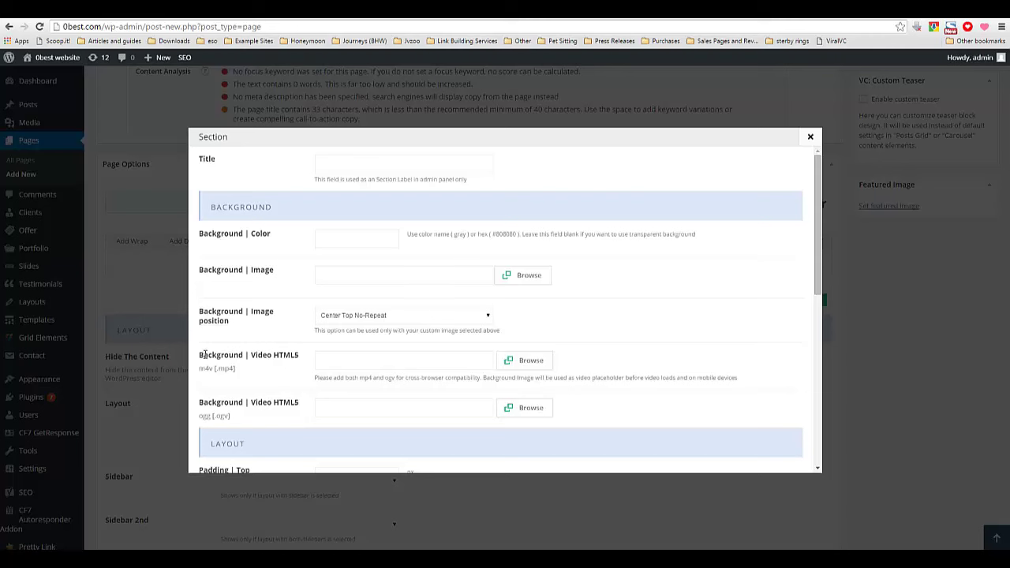
Examine the section's two HTML5 video background fields and the mp4 and ogv formats they require.
{"action": "left_click_drag", "start_coordinate": [204, 355], "coordinate": [299, 353]}
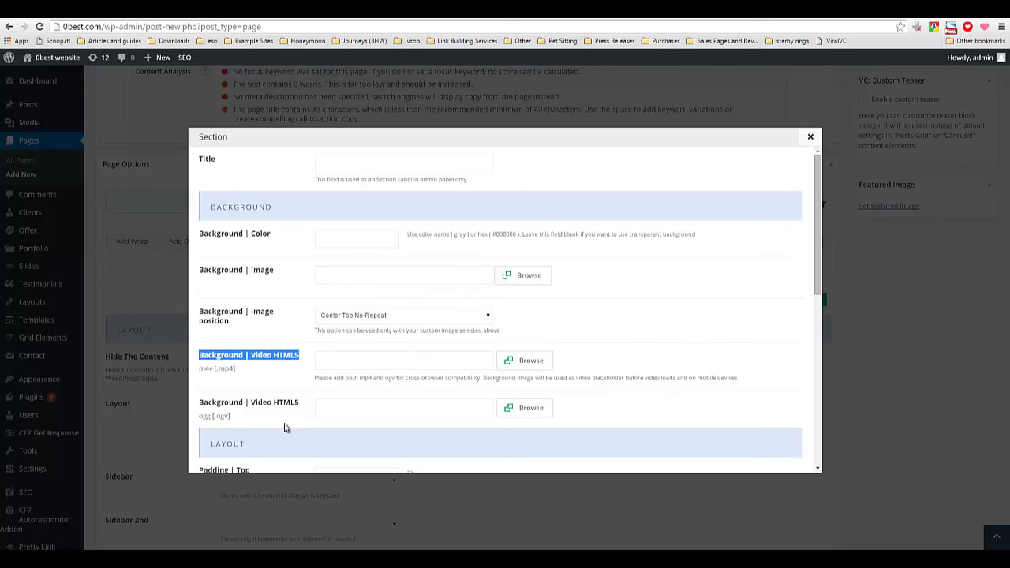
{"action": "double_click", "coordinate": [223, 369]}
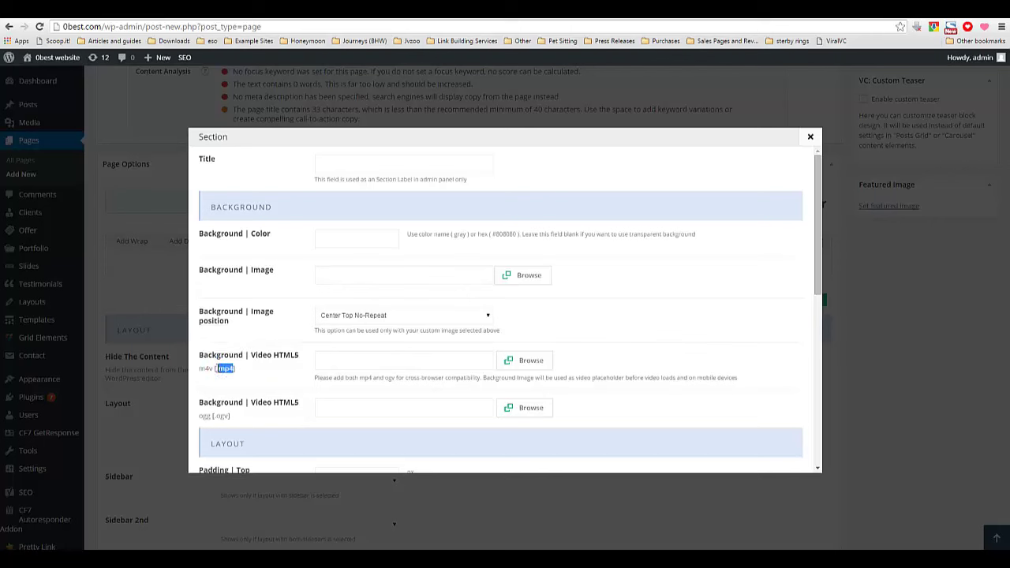
{"action": "left_click_drag", "start_coordinate": [214, 369], "coordinate": [232, 368]}
{"action": "left_click_drag", "start_coordinate": [216, 416], "coordinate": [234, 415]}
{"action": "left_click", "coordinate": [234, 419]}
{"action": "left_click_drag", "start_coordinate": [275, 353], "coordinate": [301, 356]}
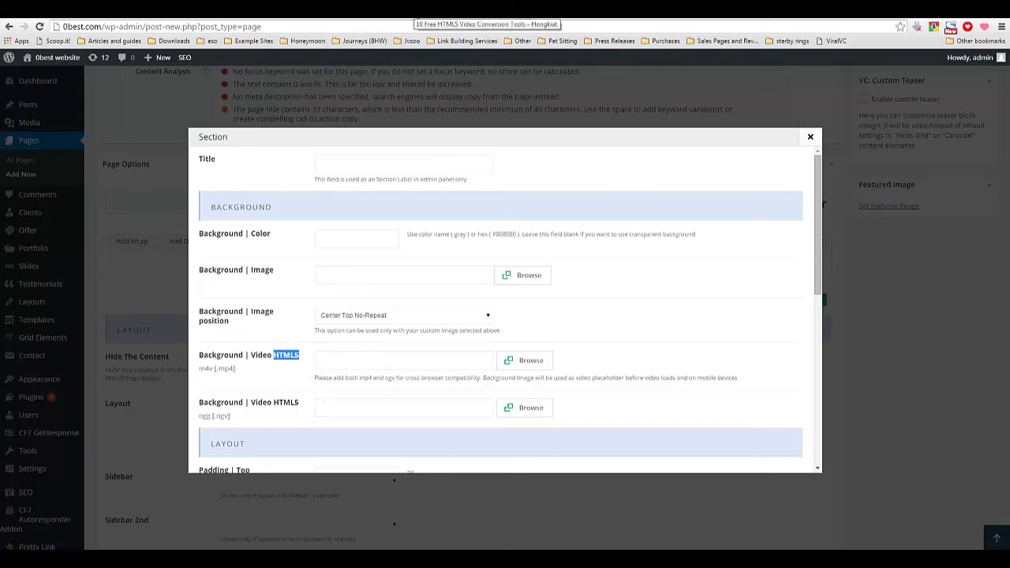
Switch to the HTML5 video converters article and copy the link address of Miro Video Converter.
{"action": "key", "text": "ctrl+Tab"}
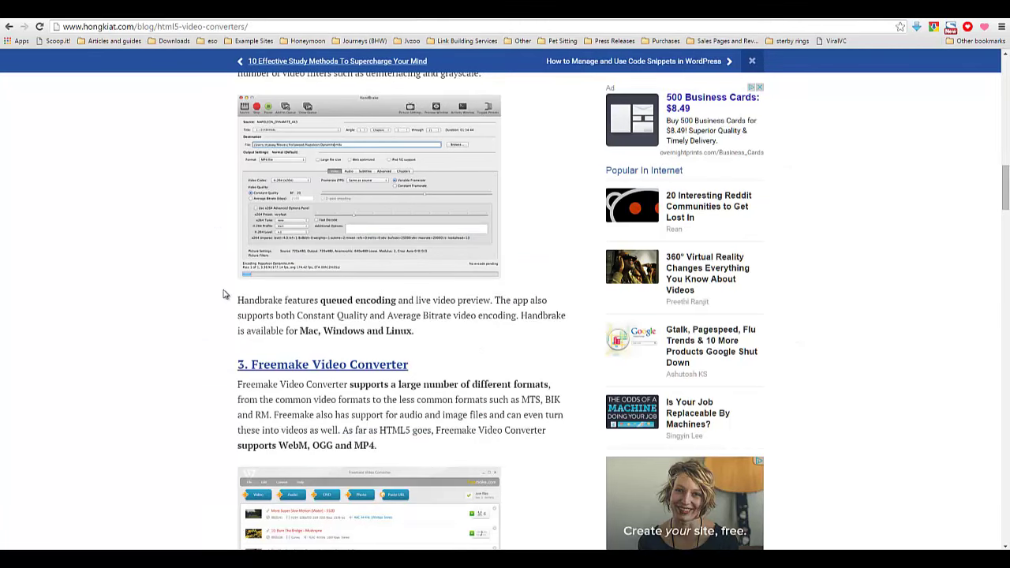
{"action": "scroll", "coordinate": [188, 255], "scroll_direction": "up", "scroll_amount": 5}
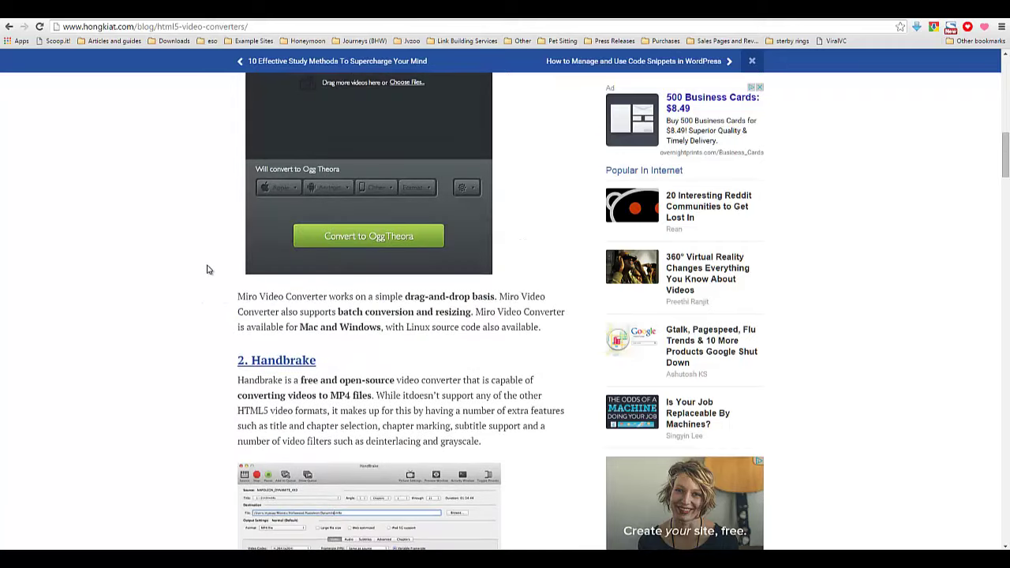
{"action": "scroll", "coordinate": [207, 270], "scroll_direction": "up", "scroll_amount": 3}
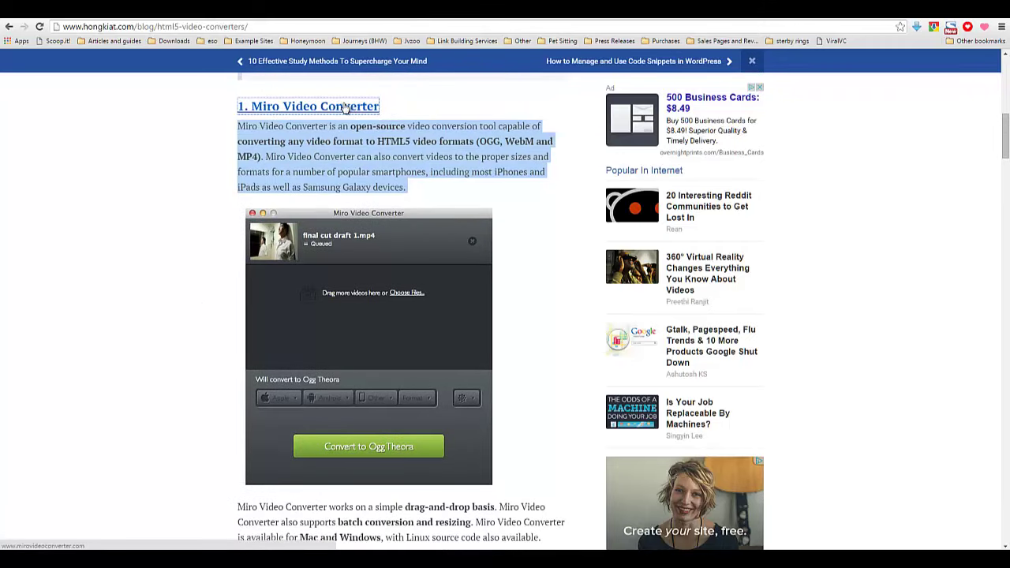
{"action": "right_click", "coordinate": [342, 108]}
{"action": "left_click", "coordinate": [383, 160]}
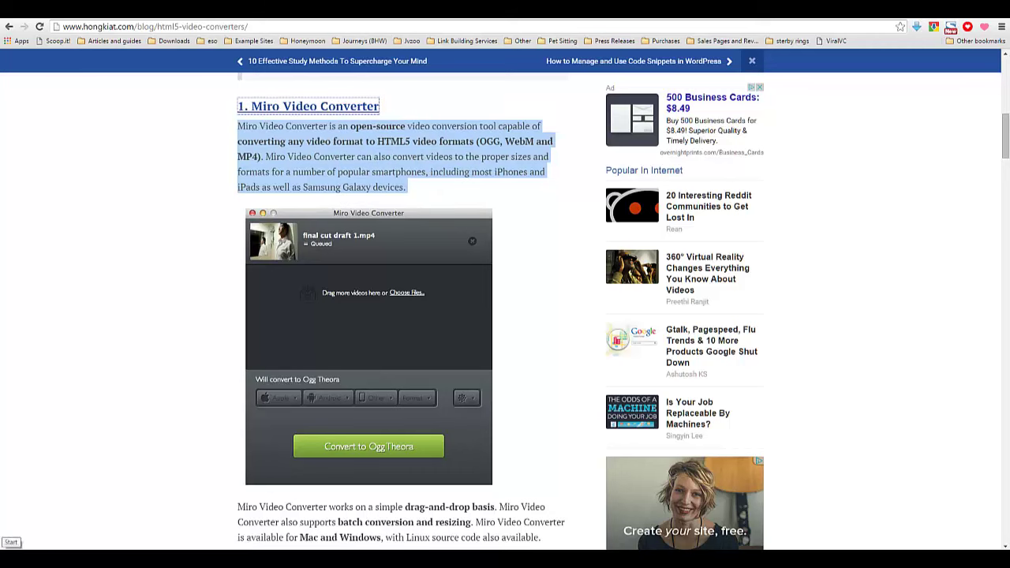
Open a blank Microsoft Word document and paste the copied Miro Video Converter link into it.
{"action": "left_click", "coordinate": [11, 559]}
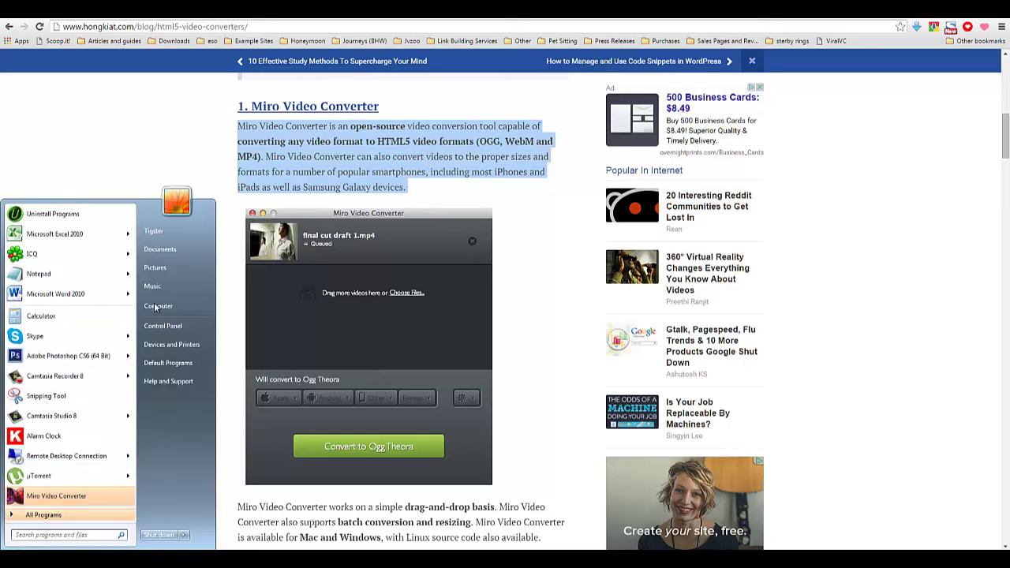
{"action": "left_click", "coordinate": [86, 295]}
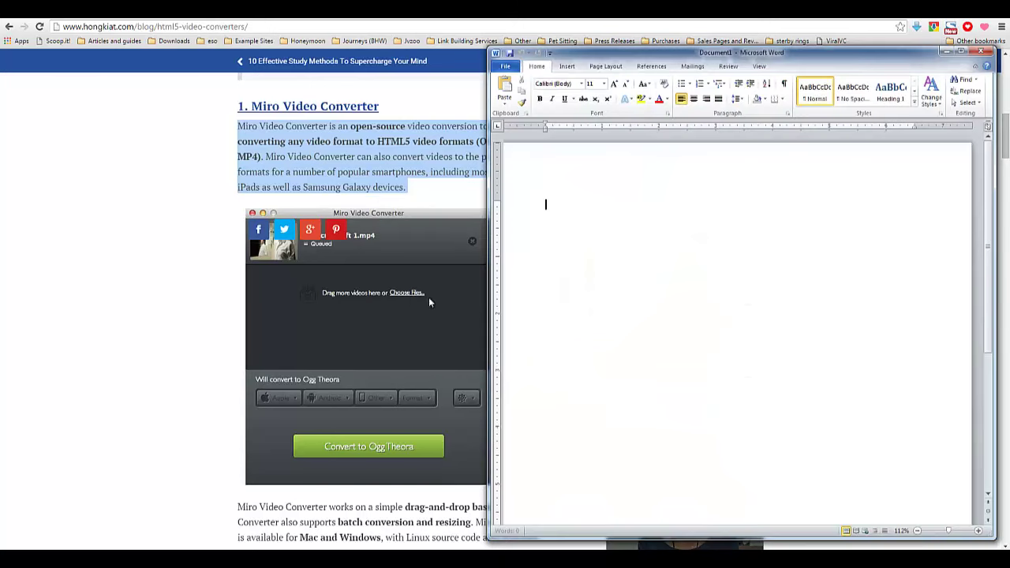
{"action": "key", "text": "ctrl+v"}
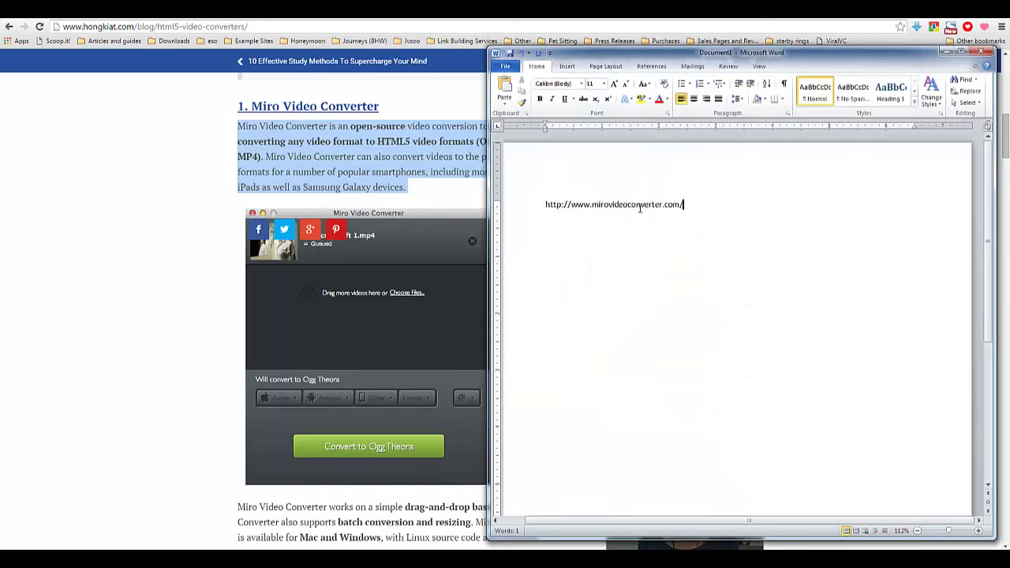
Enlarge the pasted link's text to font size 28 so the address fits on one line.
{"action": "left_click_drag", "start_coordinate": [712, 211], "coordinate": [545, 206]}
{"action": "left_click", "coordinate": [615, 83]}
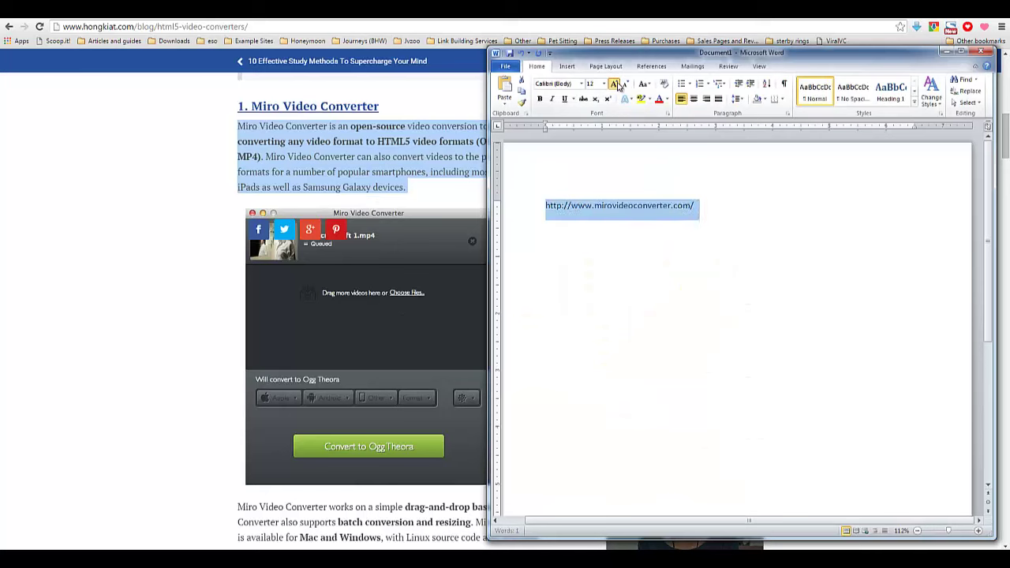
{"action": "left_click", "coordinate": [615, 83]}
{"action": "left_click", "coordinate": [615, 84]}
{"action": "left_click", "coordinate": [615, 83]}
{"action": "left_click", "coordinate": [615, 84]}
{"action": "left_click", "coordinate": [616, 84]}
{"action": "left_click", "coordinate": [615, 84]}
{"action": "left_click", "coordinate": [616, 83]}
{"action": "left_click", "coordinate": [615, 84]}
{"action": "left_click", "coordinate": [615, 83]}
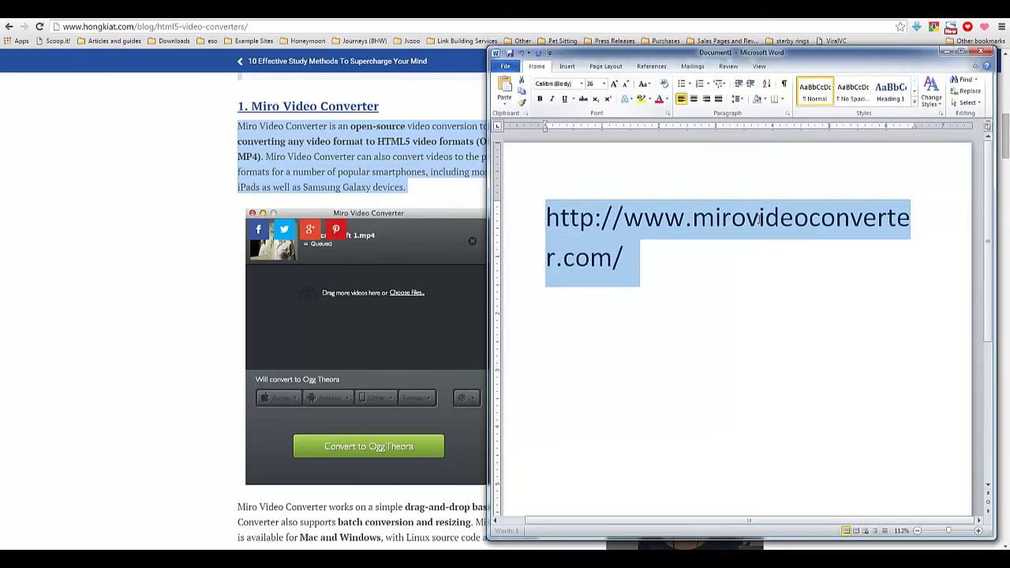
{"action": "left_click", "coordinate": [799, 300]}
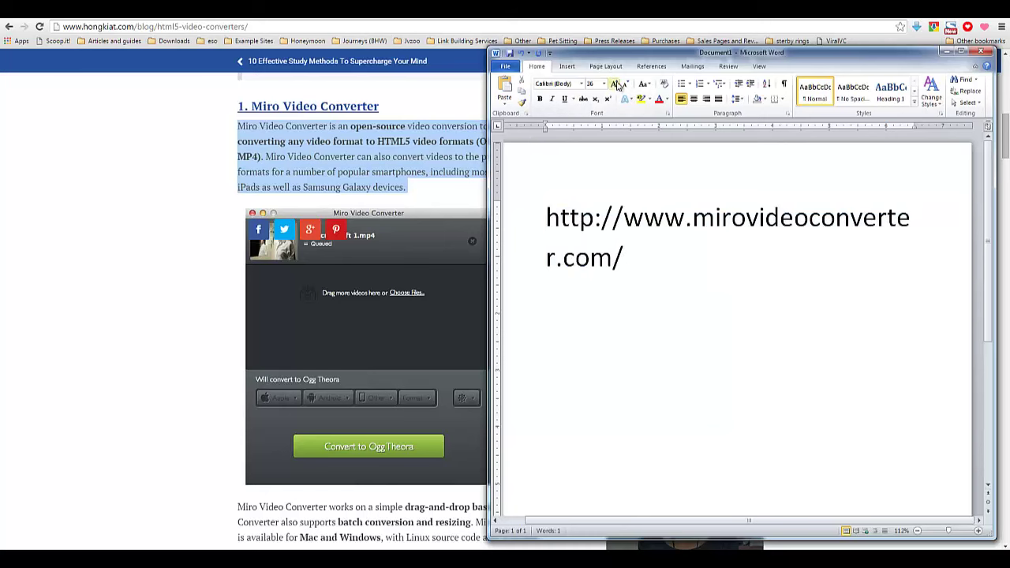
{"action": "triple_click", "coordinate": [613, 240]}
{"action": "left_click", "coordinate": [623, 83]}
{"action": "left_click", "coordinate": [701, 284]}
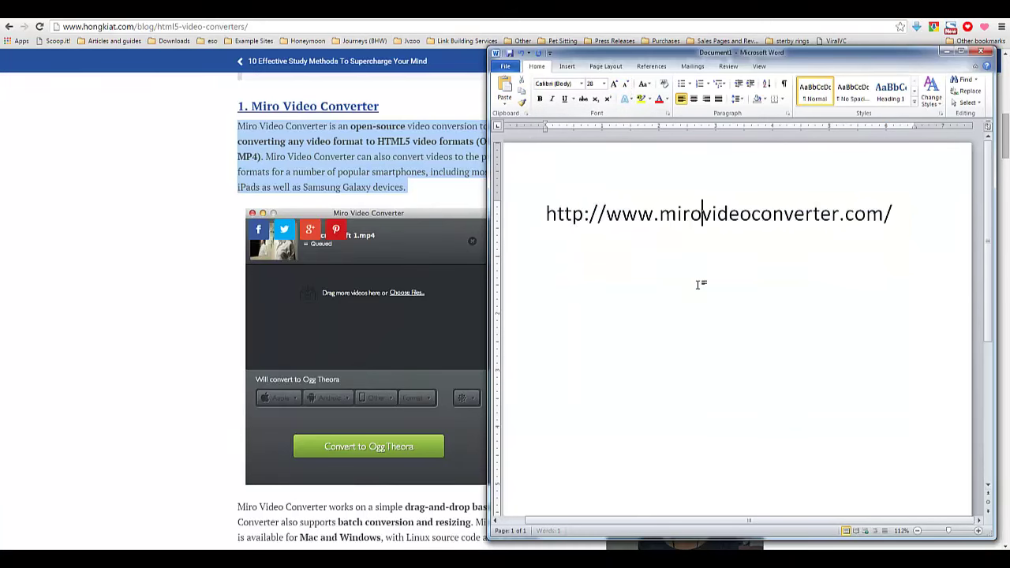
Close the Word document, and briefly view the converted Website Video Background.mp4 in Miro Video Converter.
{"action": "left_click", "coordinate": [981, 51]}
{"action": "left_click", "coordinate": [503, 295]}
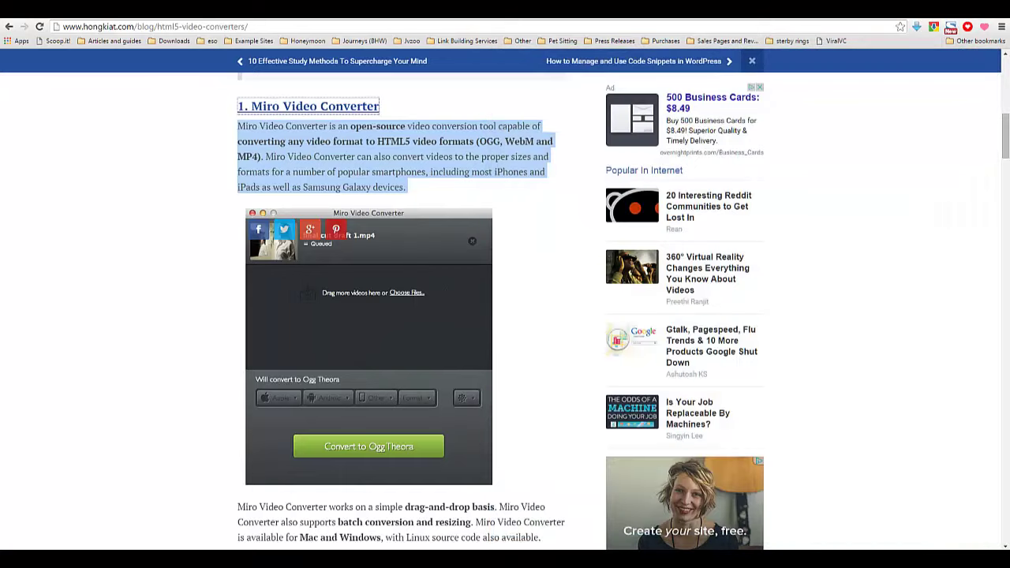
{"action": "key", "text": "alt+Tab"}
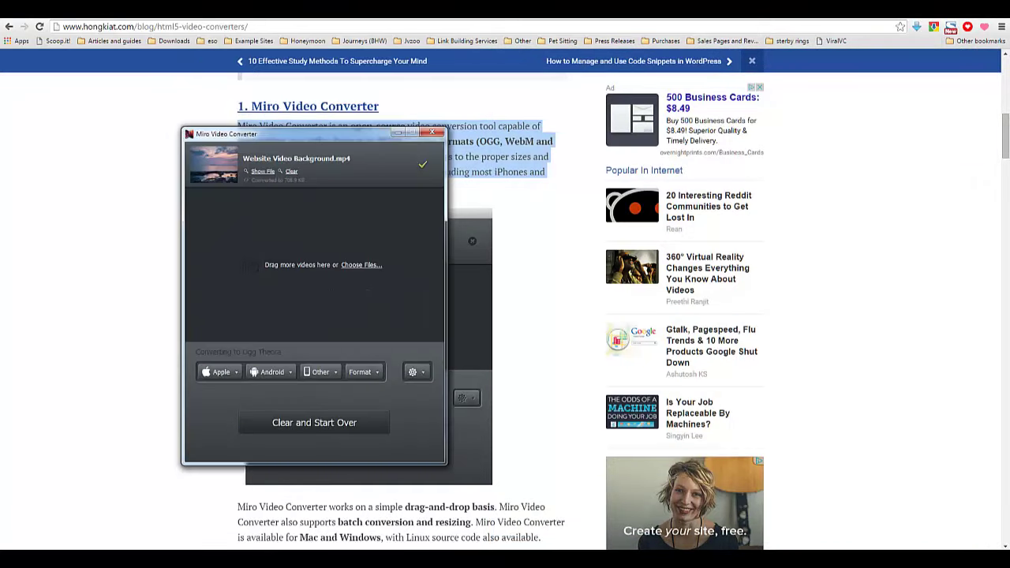
{"action": "key", "text": "alt+Tab"}
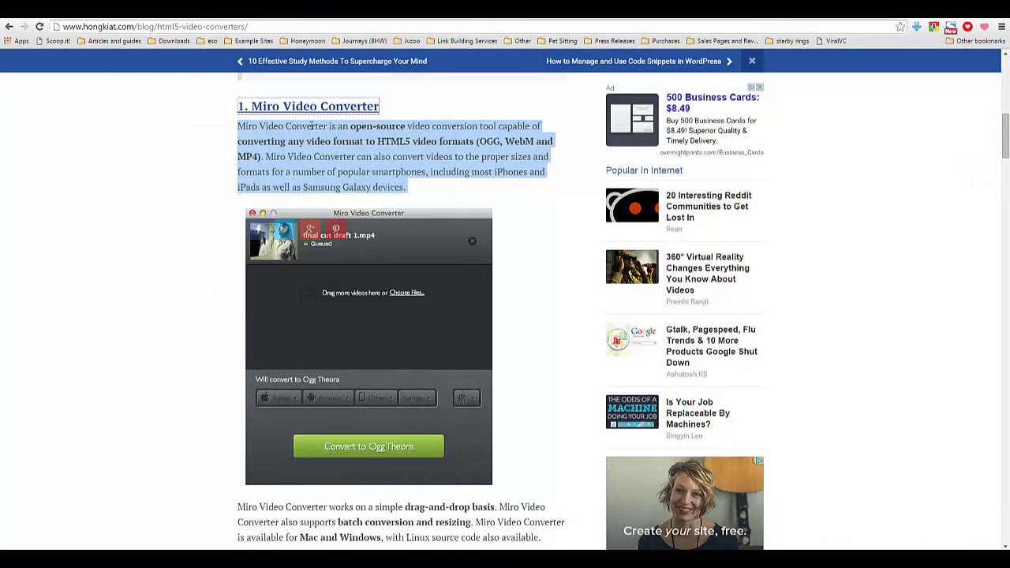
Return to the WordPress page editor and set the section's mp4 background video to Website-Video-Background.mp4 from the media library.
{"action": "left_click", "coordinate": [249, 16]}
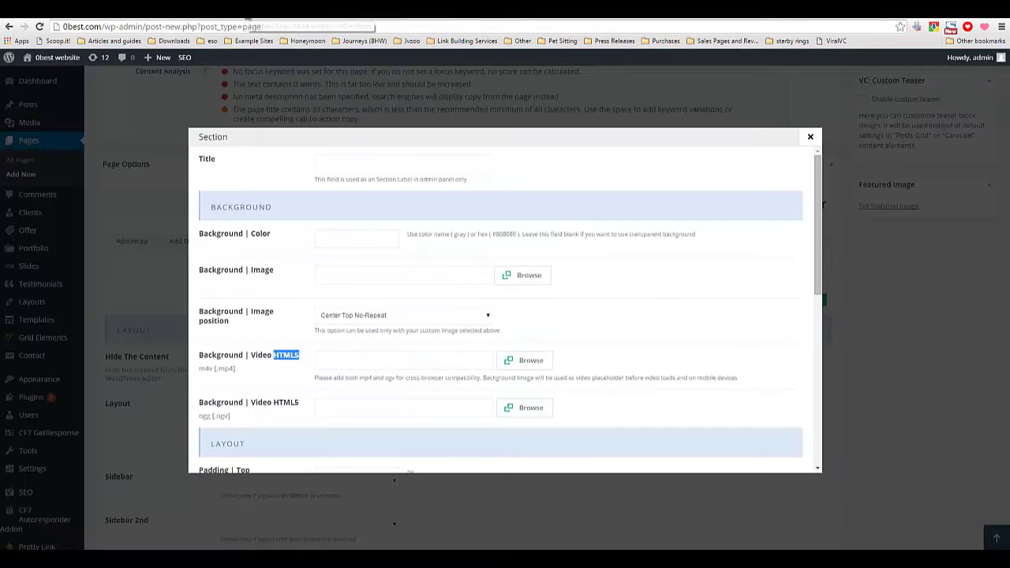
{"action": "left_click", "coordinate": [526, 361]}
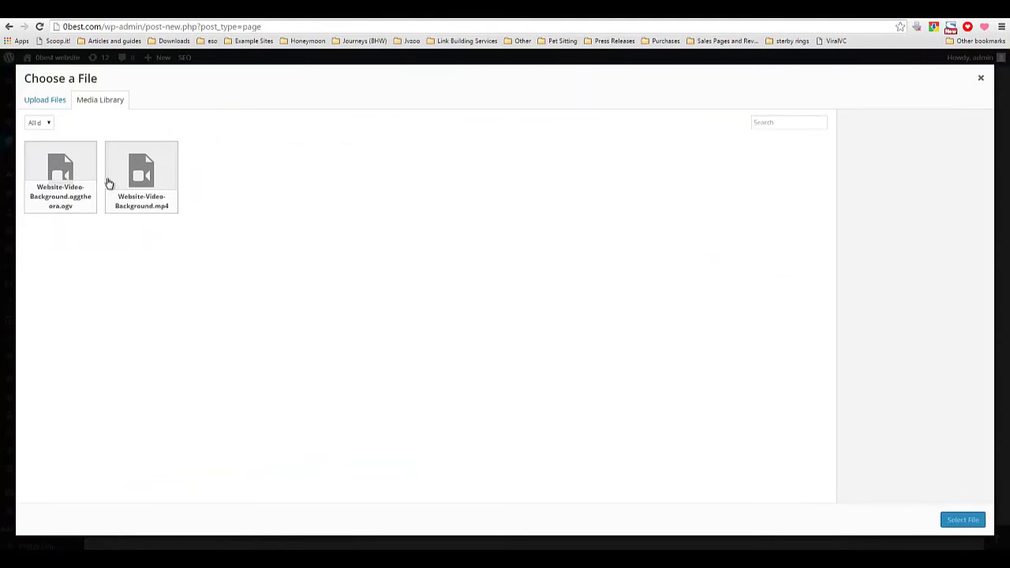
{"action": "left_click", "coordinate": [152, 205]}
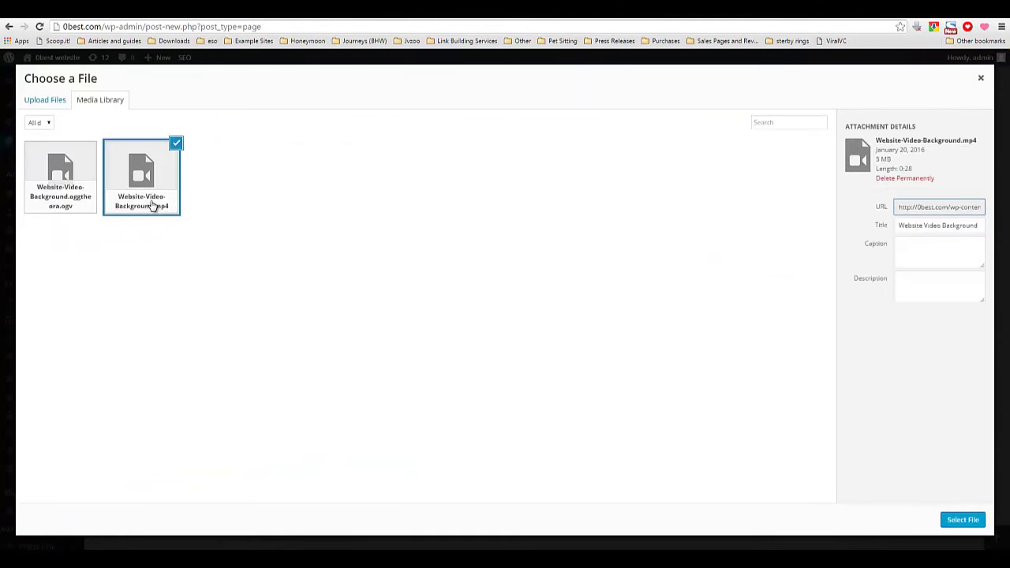
{"action": "left_click", "coordinate": [963, 520]}
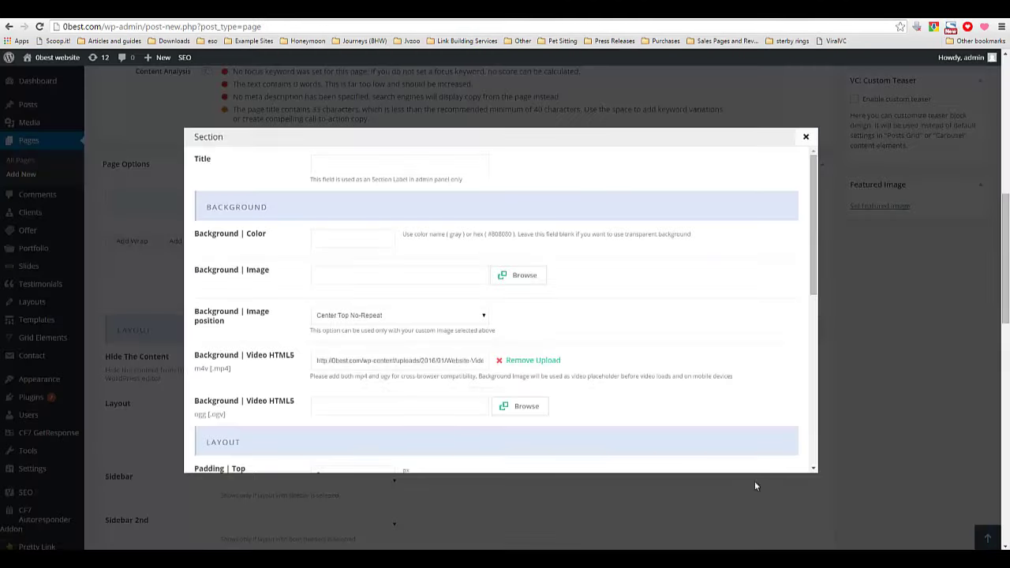
Set the section's ogv background video to Website-Video-Background.oggtheora.ogv from the media library.
{"action": "left_click", "coordinate": [512, 412]}
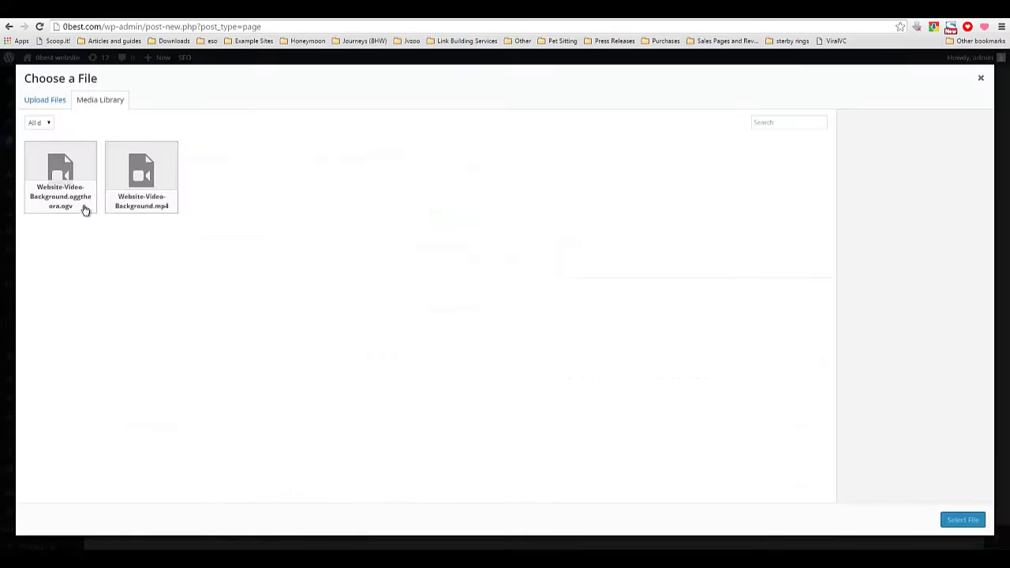
{"action": "left_click", "coordinate": [82, 208]}
{"action": "left_click", "coordinate": [964, 522]}
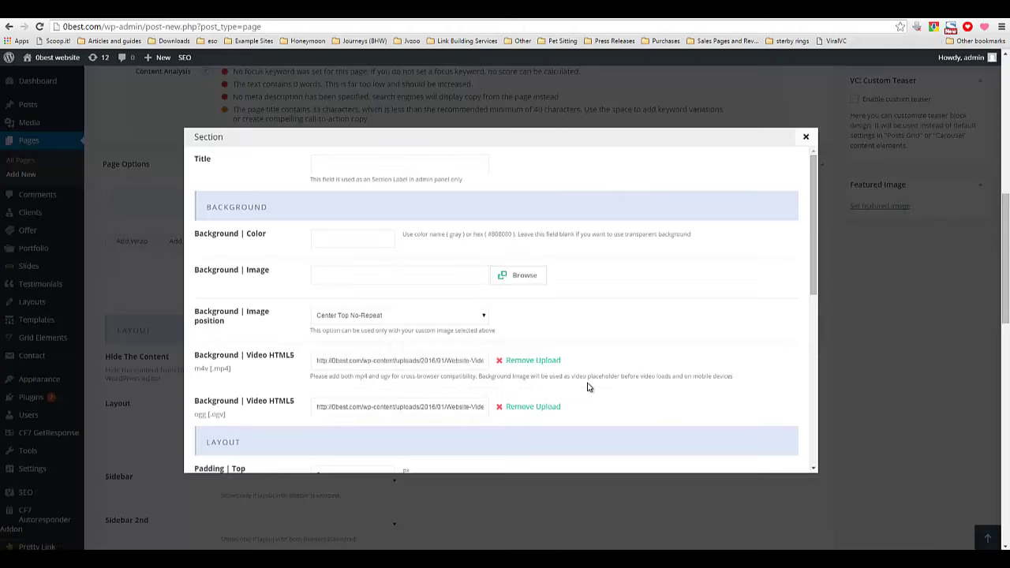
Set the section's predefined style to Full Screen and save the section's changes.
{"action": "left_click_drag", "start_coordinate": [820, 277], "coordinate": [806, 343]}
{"action": "scroll", "coordinate": [796, 379], "scroll_direction": "down", "scroll_amount": 3}
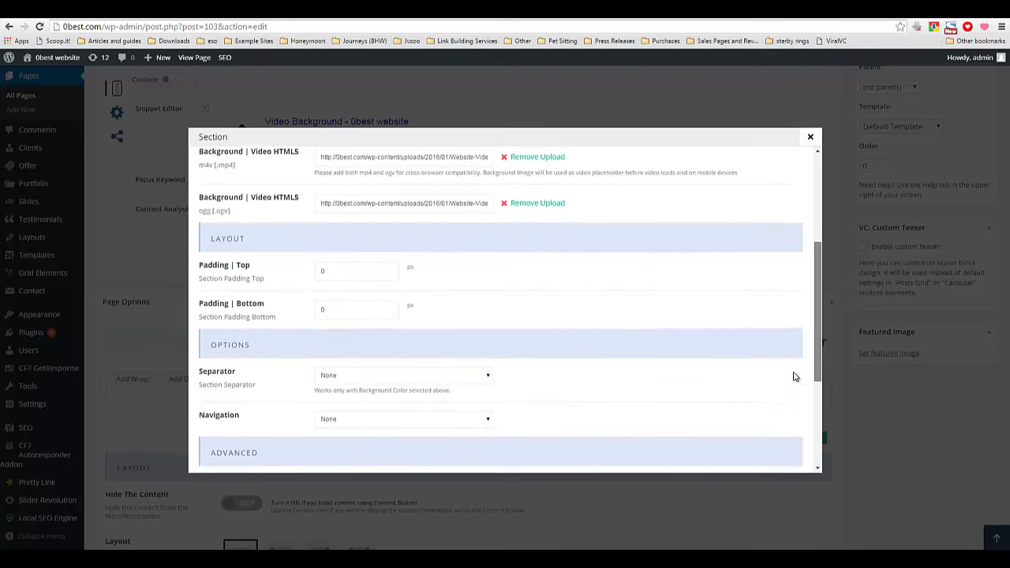
{"action": "scroll", "coordinate": [790, 430], "scroll_direction": "down", "scroll_amount": 2}
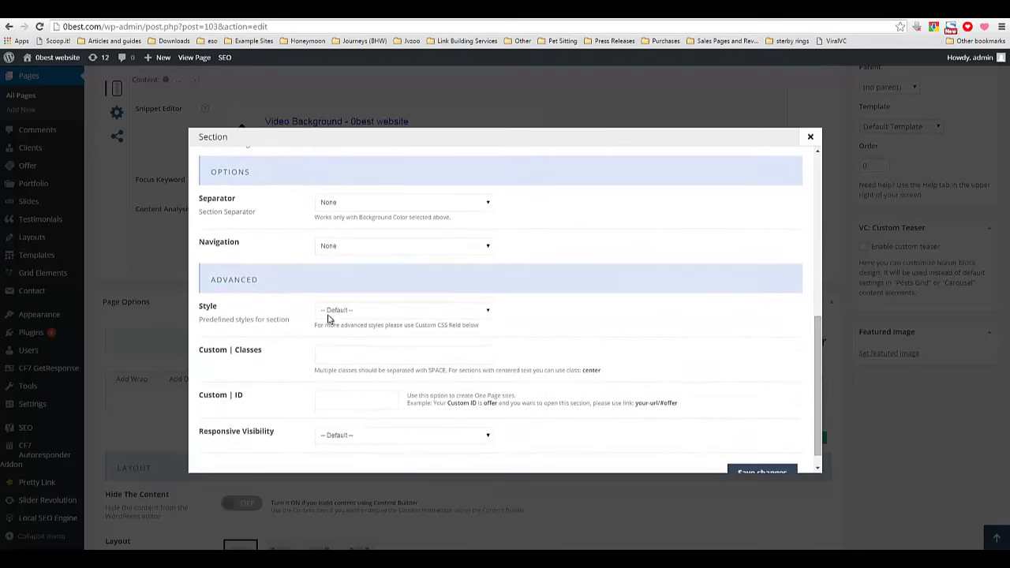
{"action": "left_click", "coordinate": [361, 312]}
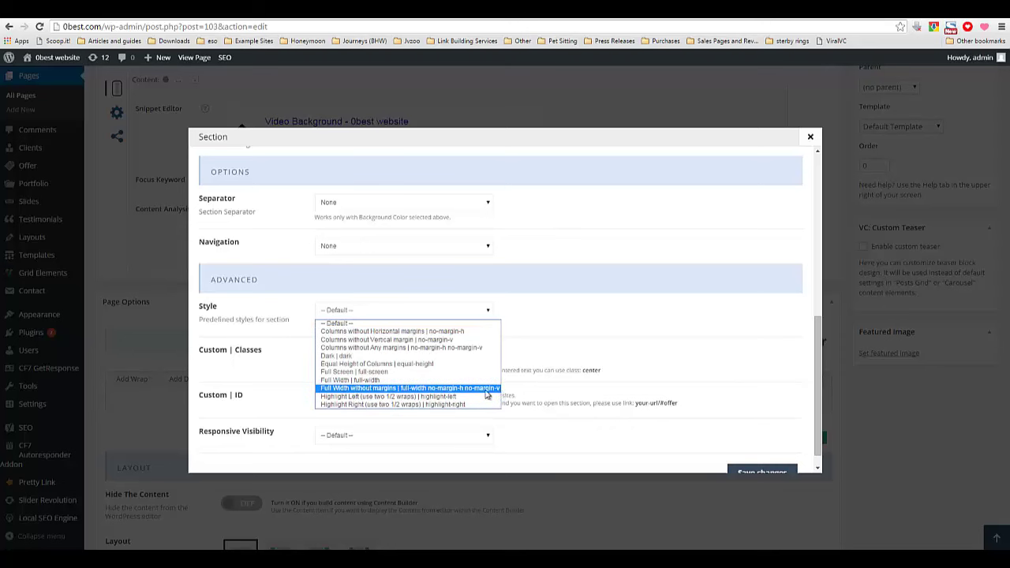
{"action": "left_click", "coordinate": [415, 373]}
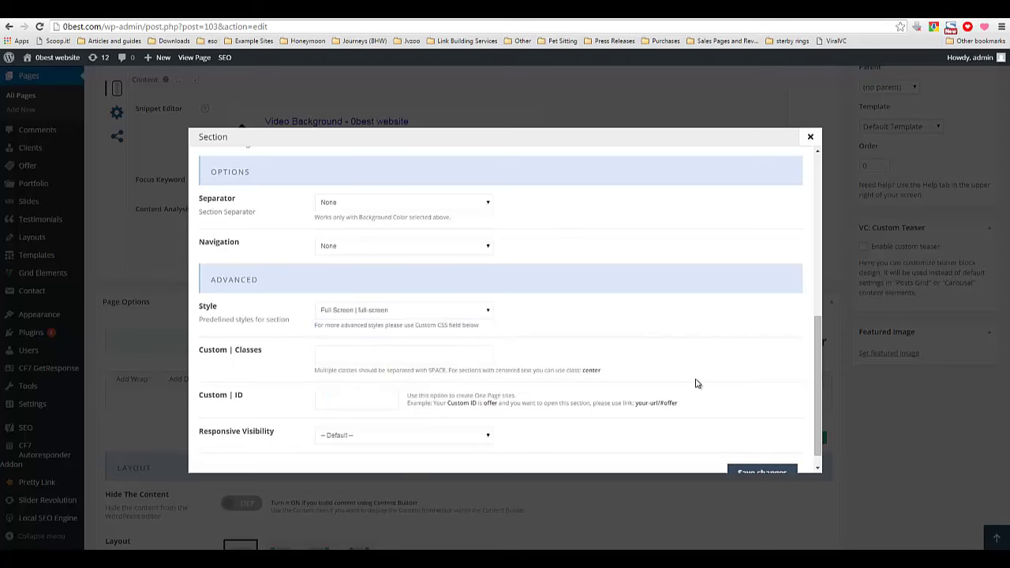
{"action": "scroll", "coordinate": [819, 403], "scroll_direction": "down", "scroll_amount": 1}
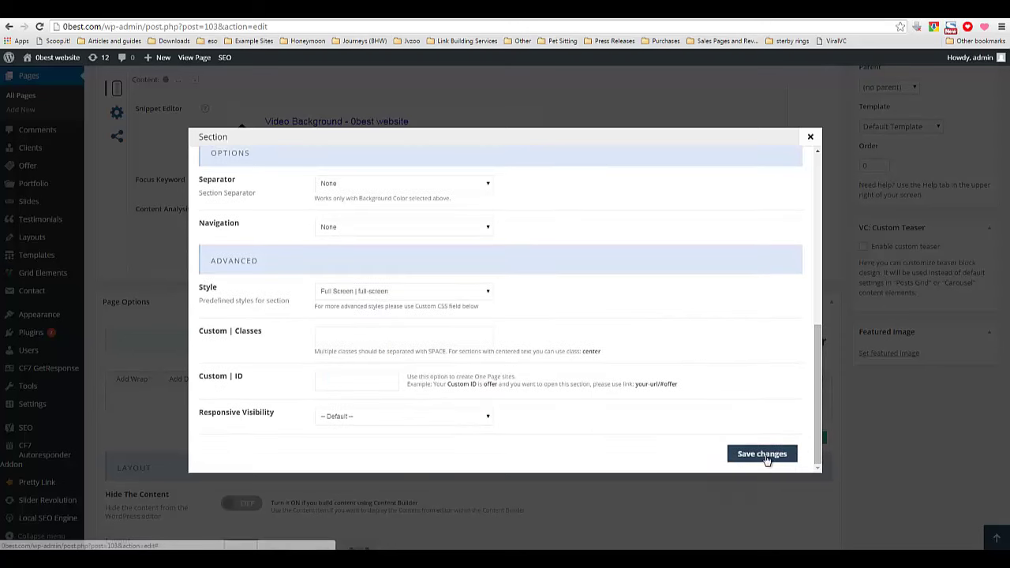
{"action": "left_click", "coordinate": [767, 458]}
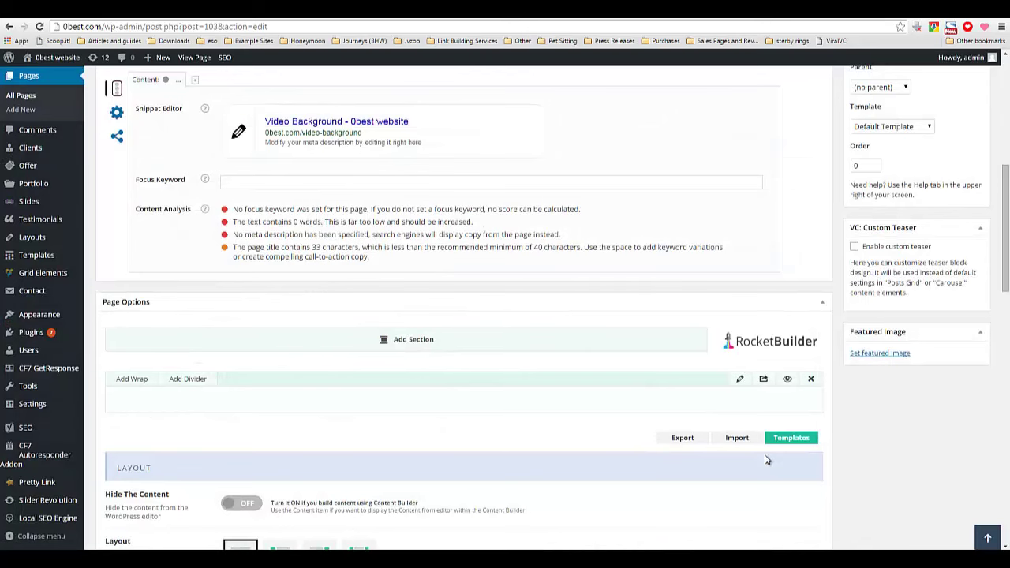
Examine the page's layout, media and other page options, including the choices offered for the custom menu.
{"action": "scroll", "coordinate": [492, 376], "scroll_direction": "down", "scroll_amount": 3}
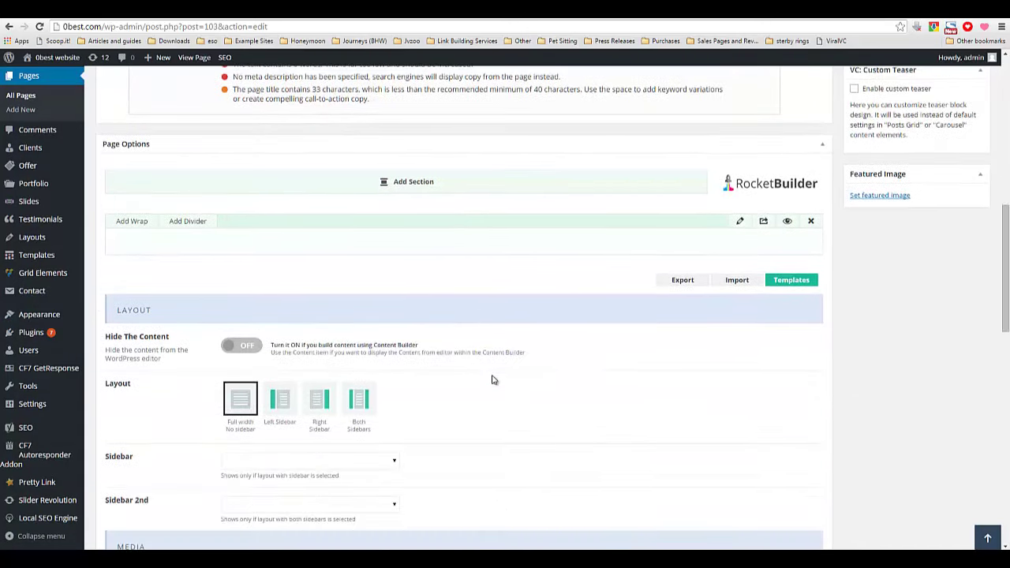
{"action": "scroll", "coordinate": [491, 379], "scroll_direction": "down", "scroll_amount": 1}
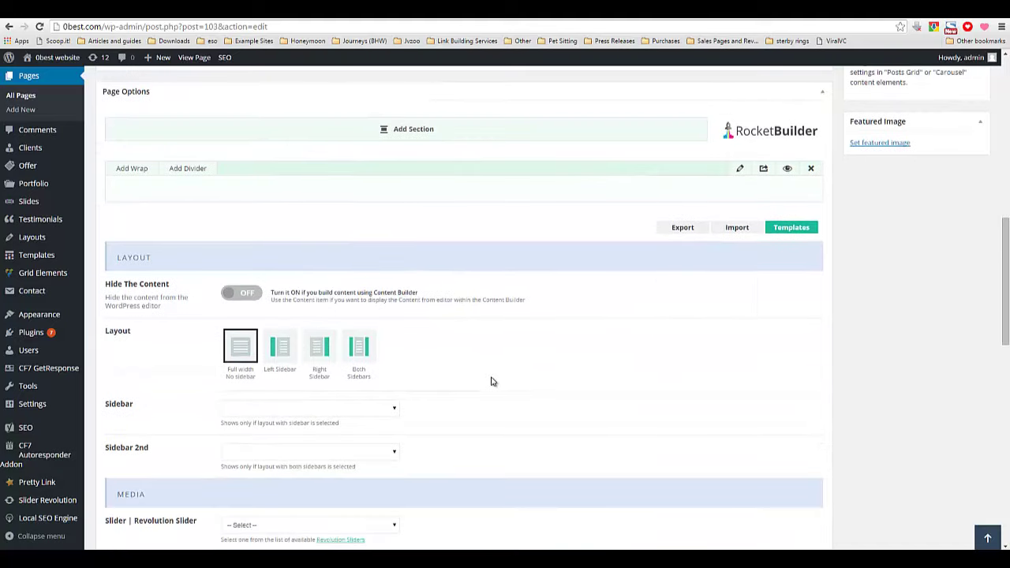
{"action": "scroll", "coordinate": [488, 379], "scroll_direction": "down", "scroll_amount": 6}
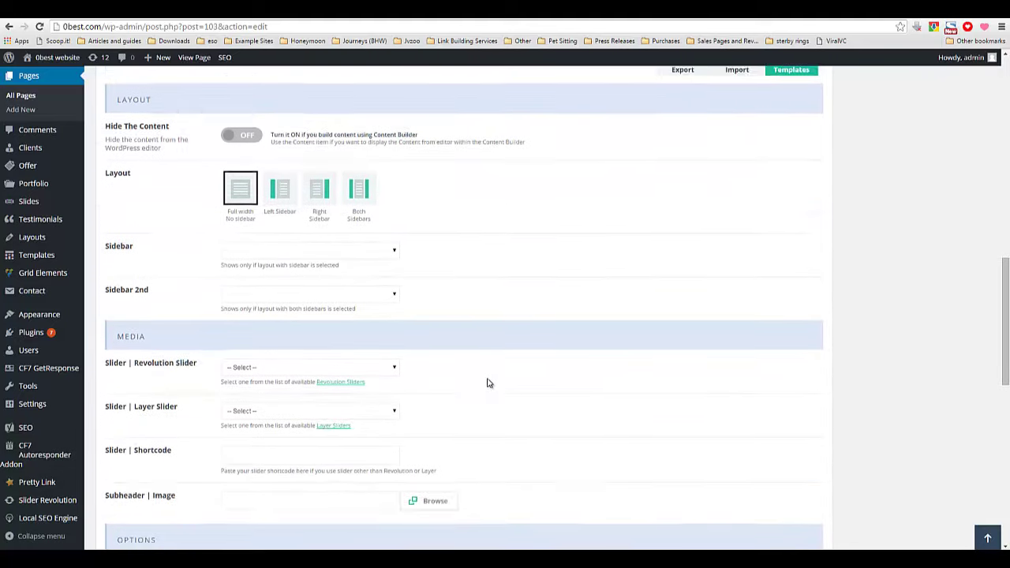
{"action": "scroll", "coordinate": [487, 383], "scroll_direction": "down", "scroll_amount": 2}
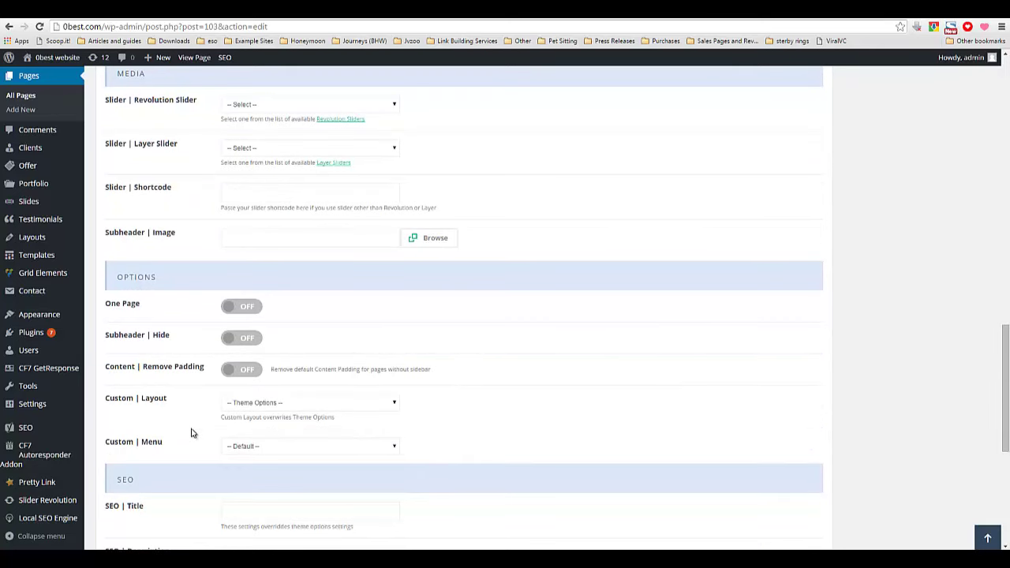
{"action": "scroll", "coordinate": [191, 433], "scroll_direction": "down", "scroll_amount": 4}
{"action": "scroll", "coordinate": [191, 438], "scroll_direction": "up", "scroll_amount": 4}
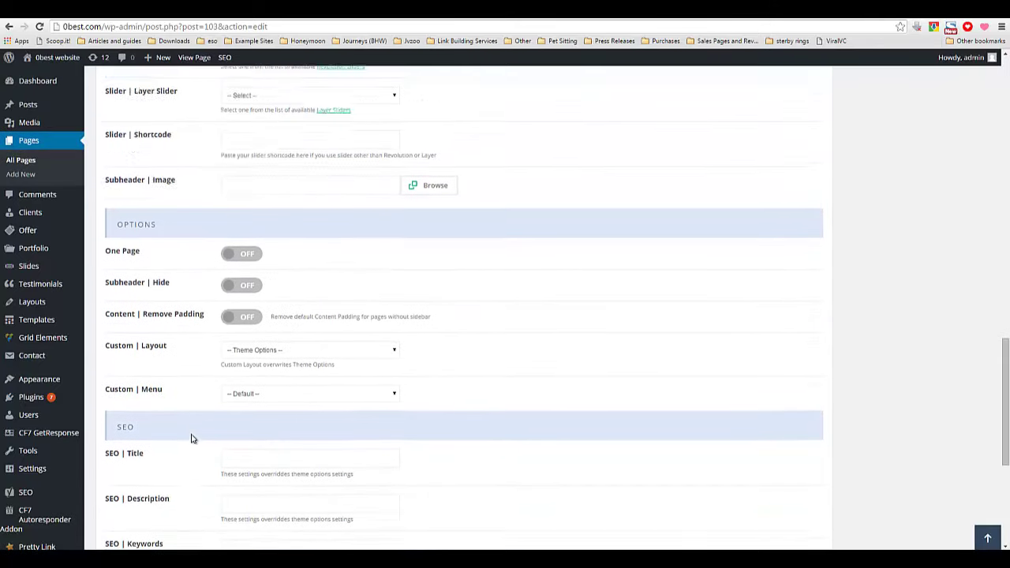
{"action": "scroll", "coordinate": [314, 385], "scroll_direction": "up", "scroll_amount": 1}
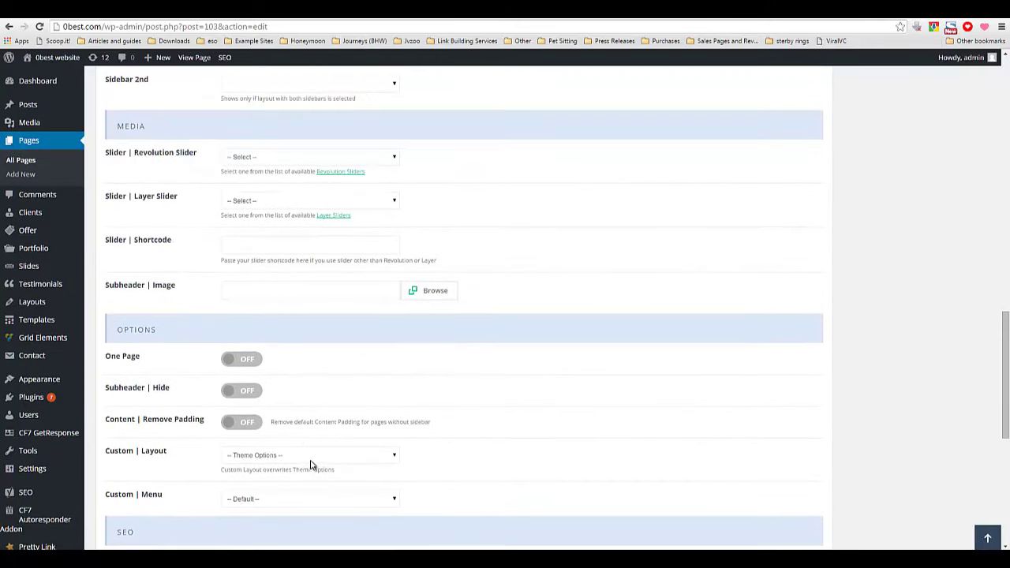
{"action": "left_click", "coordinate": [257, 499]}
{"action": "left_click", "coordinate": [258, 499]}
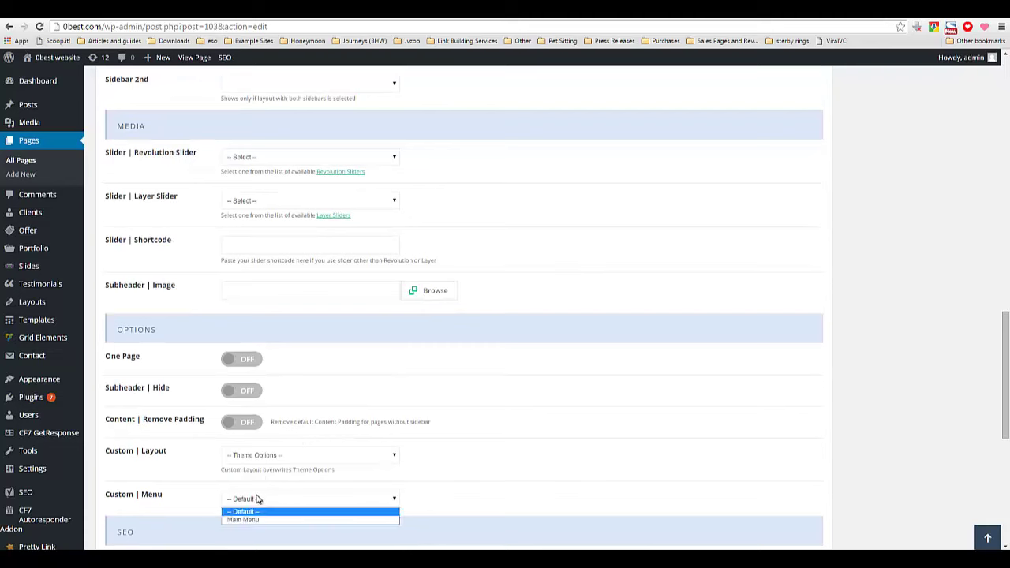
{"action": "left_click", "coordinate": [257, 499]}
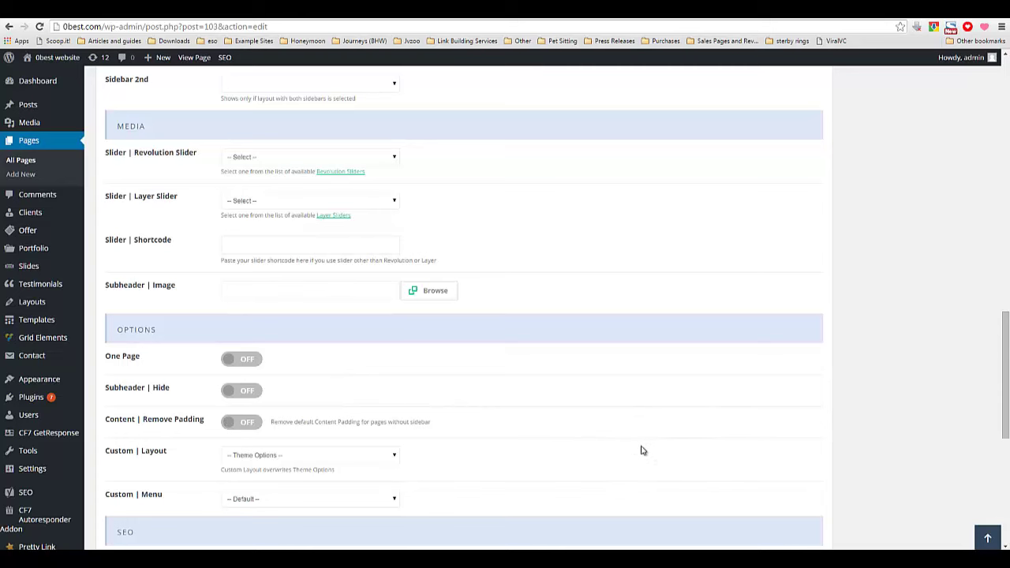
Save the Video Background page as a draft.
{"action": "scroll", "coordinate": [648, 451], "scroll_direction": "up", "scroll_amount": 4}
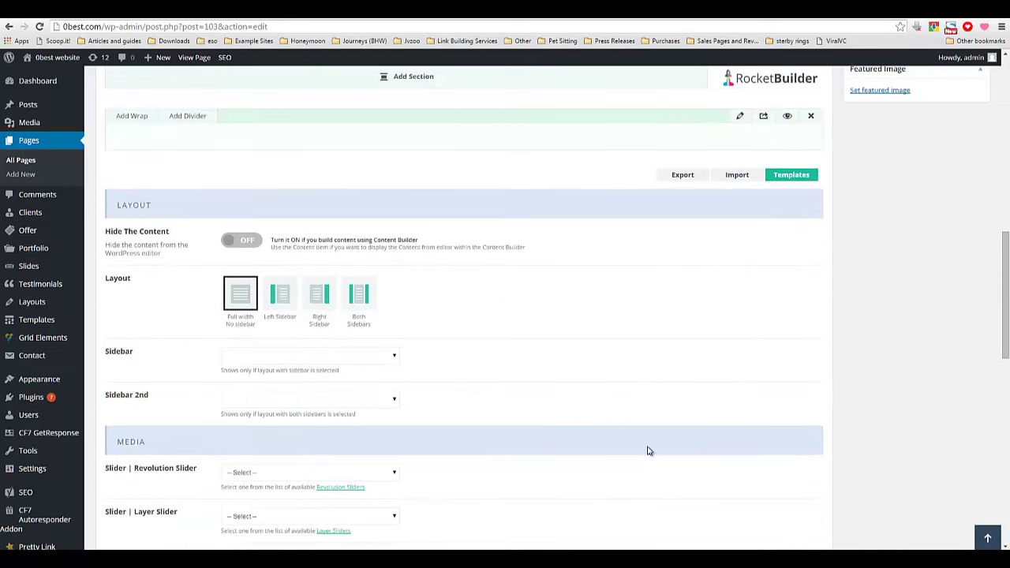
{"action": "scroll", "coordinate": [647, 451], "scroll_direction": "up", "scroll_amount": 3}
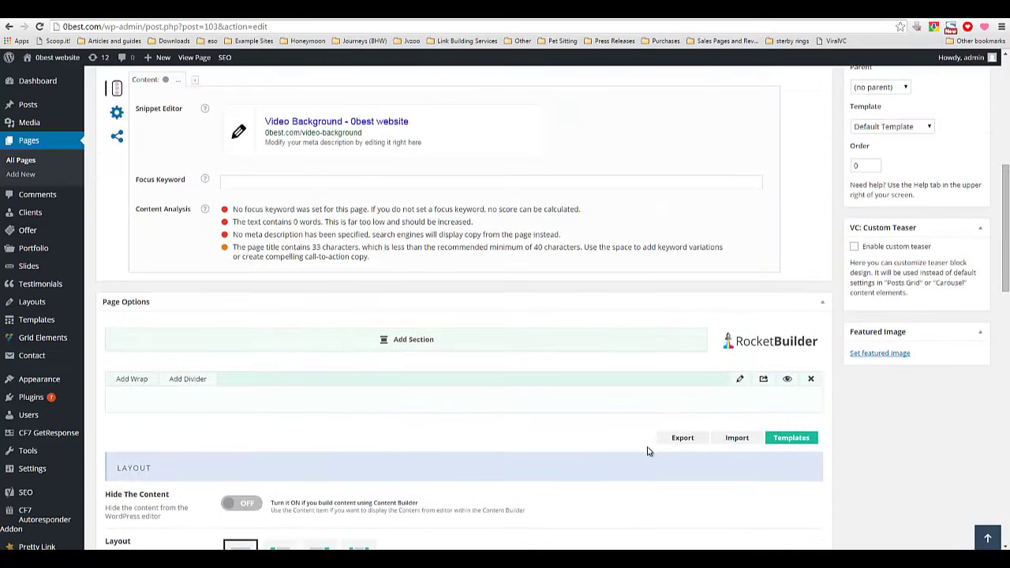
{"action": "scroll", "coordinate": [368, 423], "scroll_direction": "up", "scroll_amount": 1}
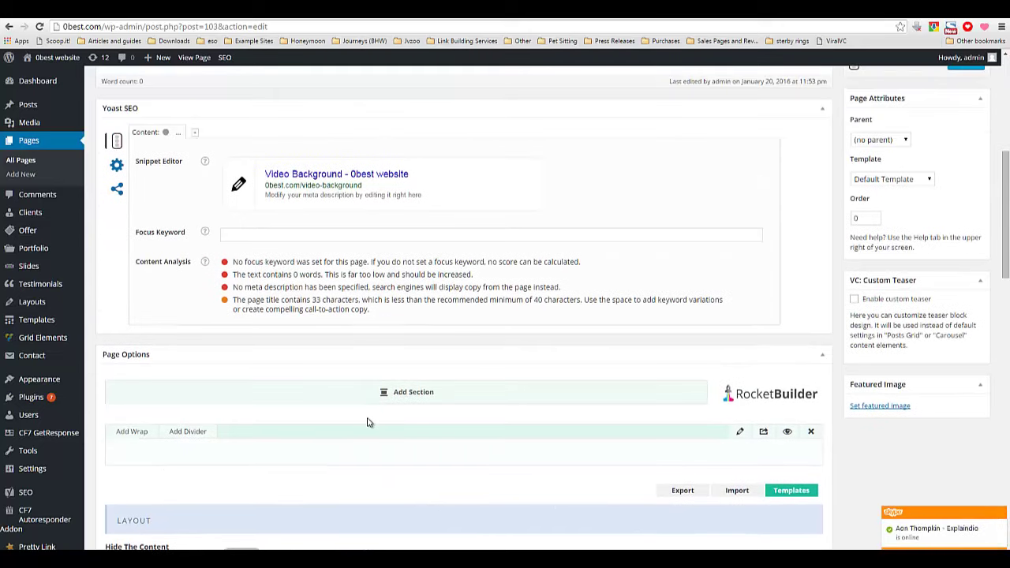
{"action": "scroll", "coordinate": [794, 210], "scroll_direction": "up", "scroll_amount": 4}
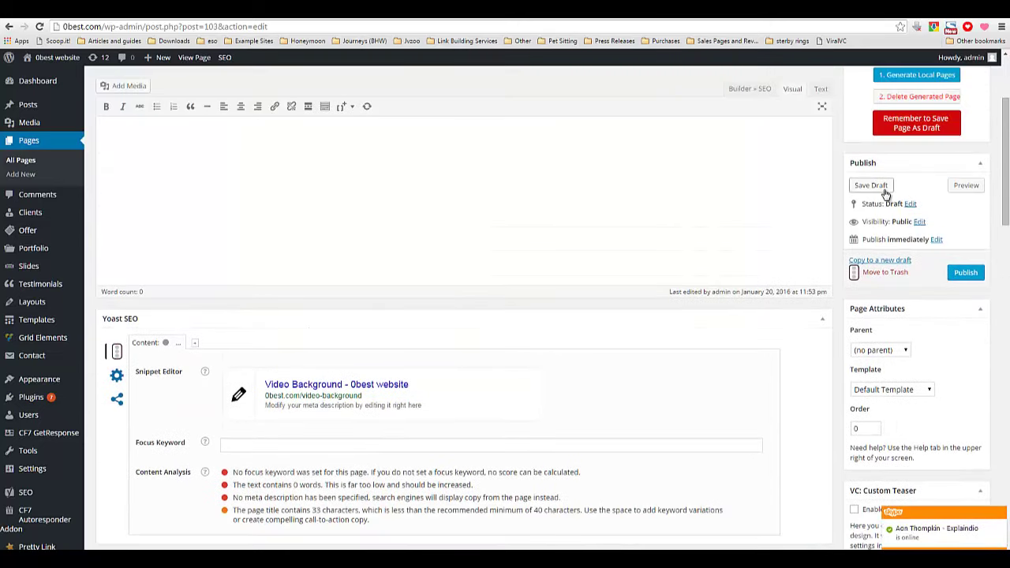
{"action": "left_click", "coordinate": [872, 186]}
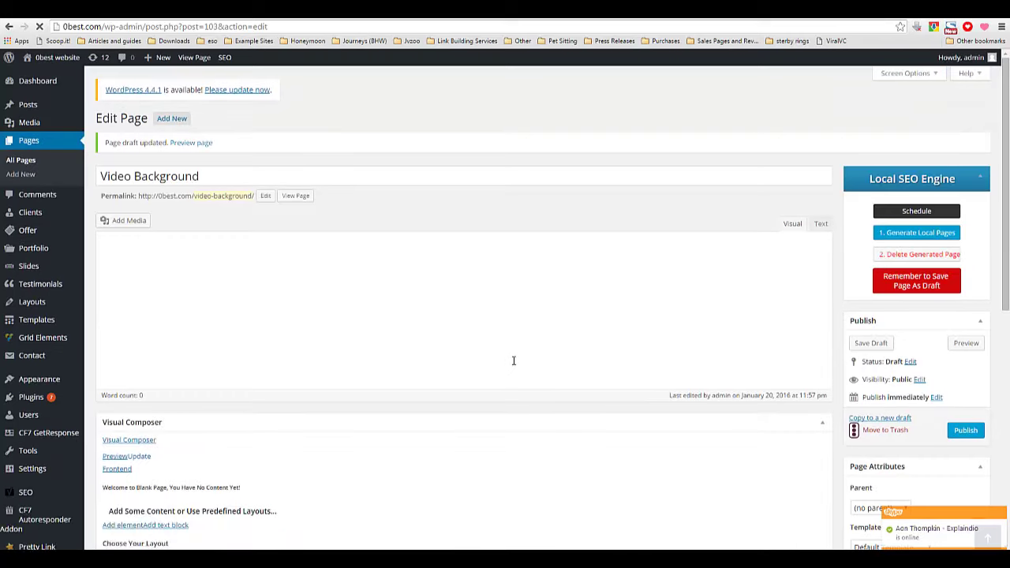
Open the Video Background page in the Visual Composer frontend editor and examine how its section's background video displays.
{"action": "scroll", "coordinate": [512, 362], "scroll_direction": "down", "scroll_amount": 3}
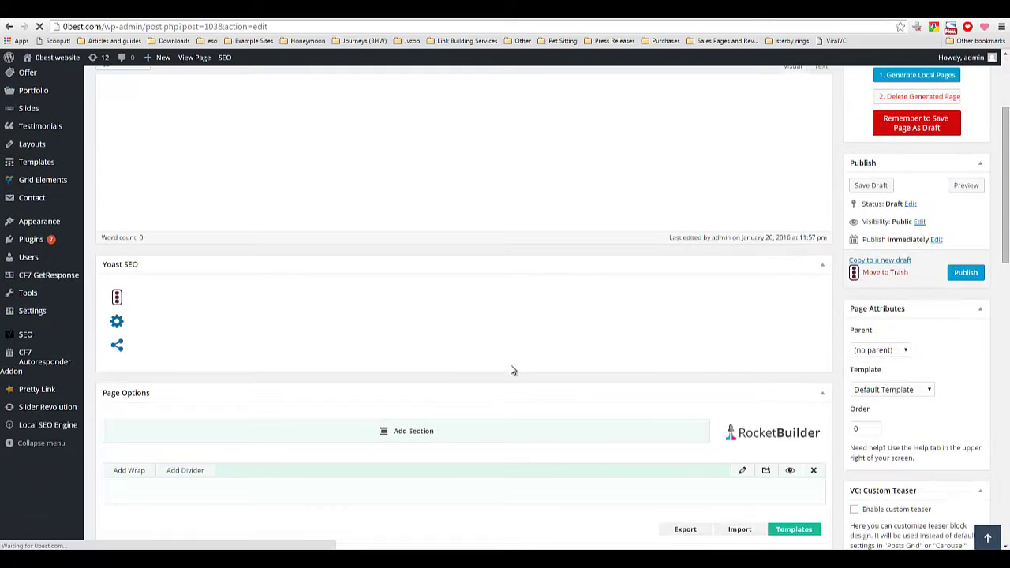
{"action": "scroll", "coordinate": [518, 373], "scroll_direction": "down", "scroll_amount": 1}
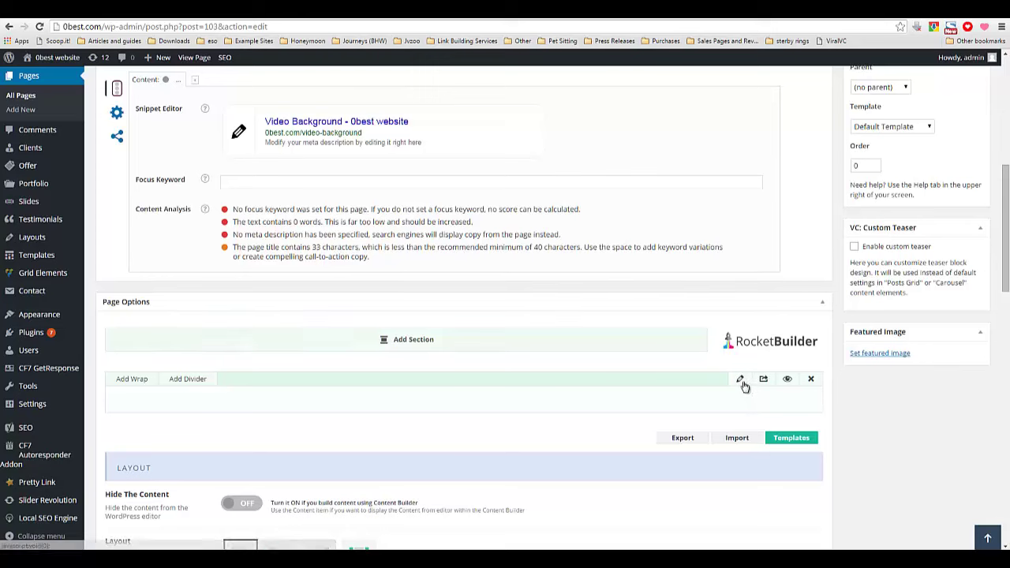
{"action": "scroll", "coordinate": [457, 376], "scroll_direction": "up", "scroll_amount": 5}
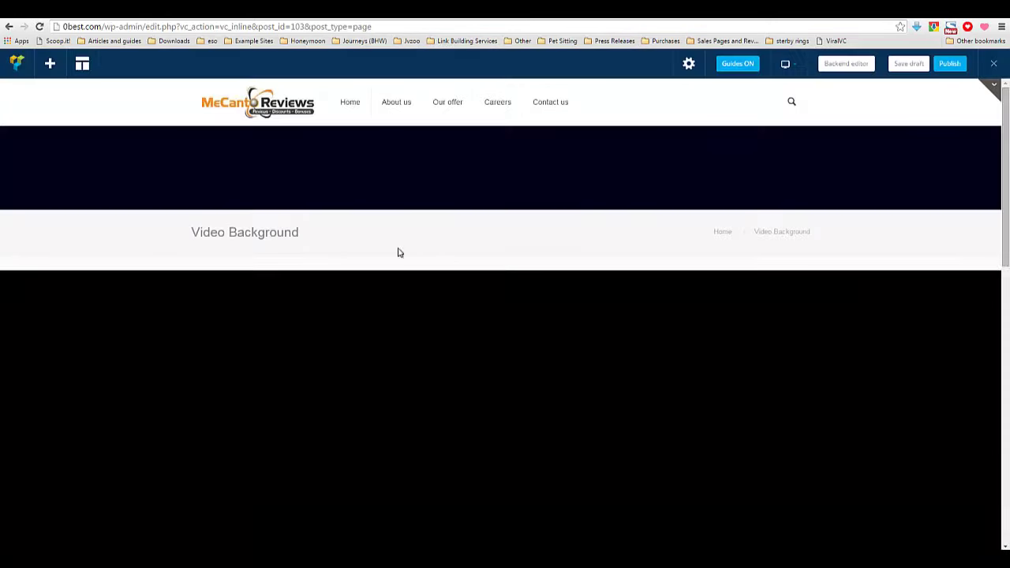
{"action": "scroll", "coordinate": [456, 343], "scroll_direction": "down", "scroll_amount": 2}
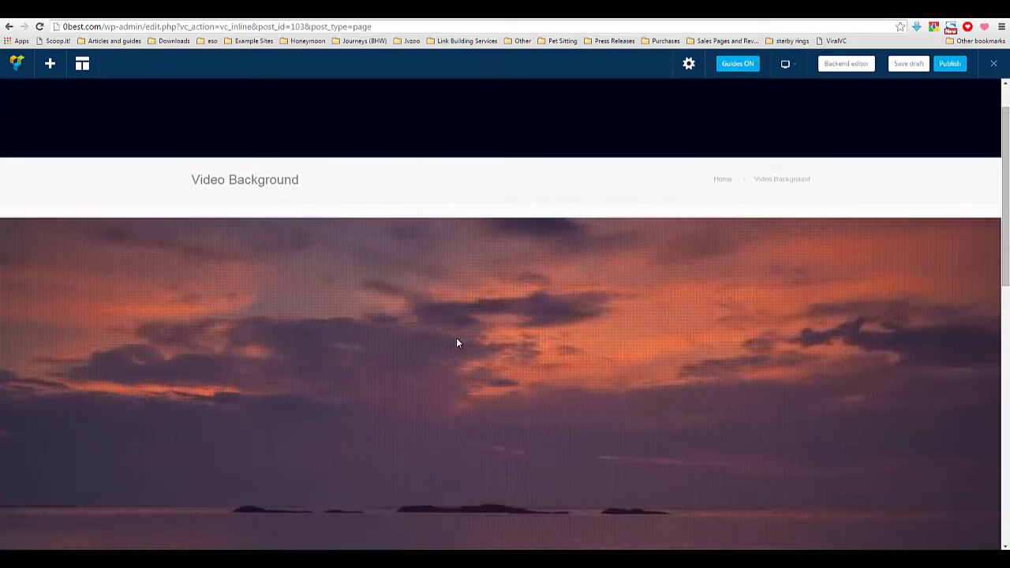
{"action": "scroll", "coordinate": [390, 314], "scroll_direction": "up", "scroll_amount": 3}
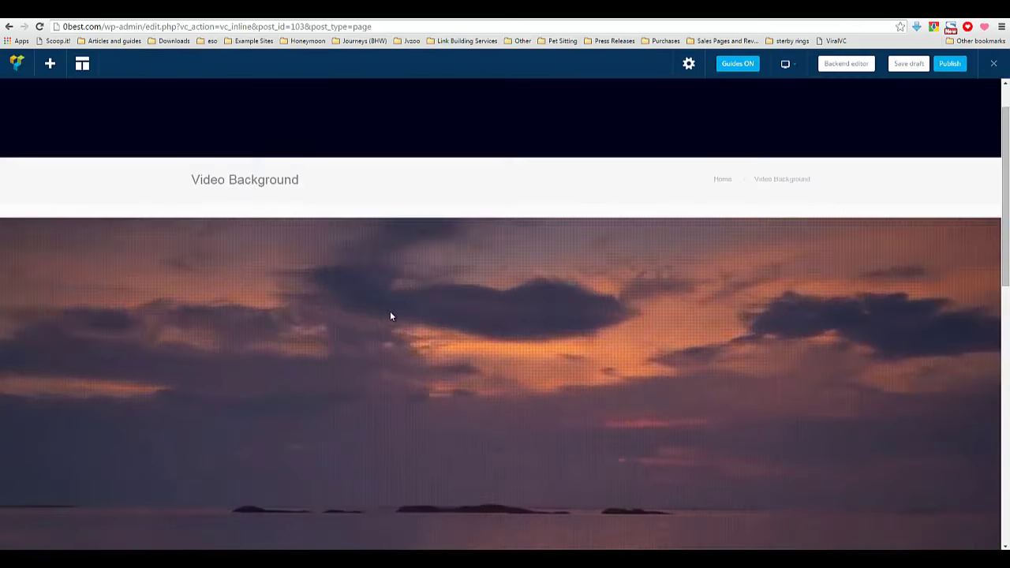
{"action": "scroll", "coordinate": [505, 234], "scroll_direction": "down", "scroll_amount": 1}
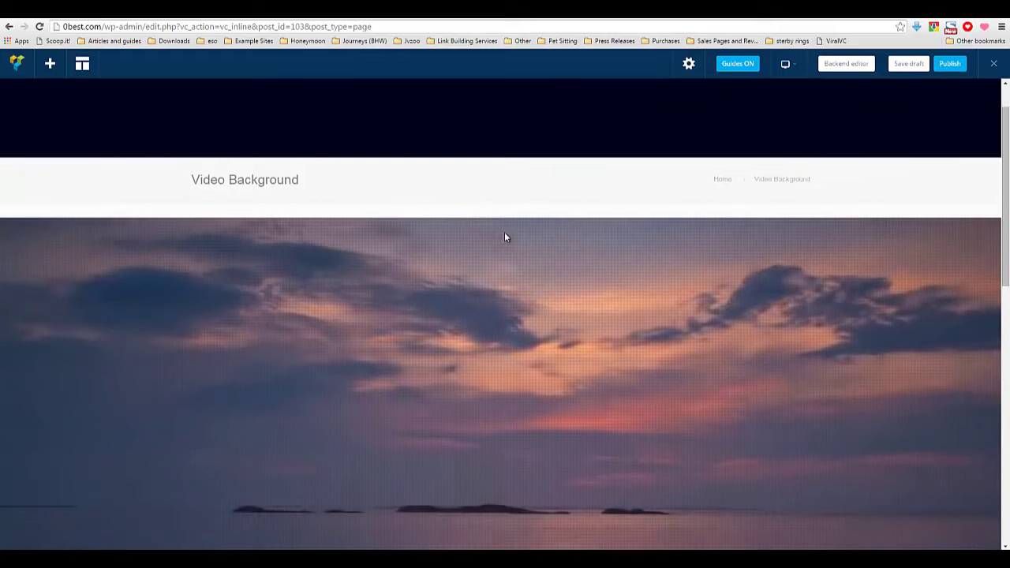
{"action": "scroll", "coordinate": [506, 235], "scroll_direction": "up", "scroll_amount": 1}
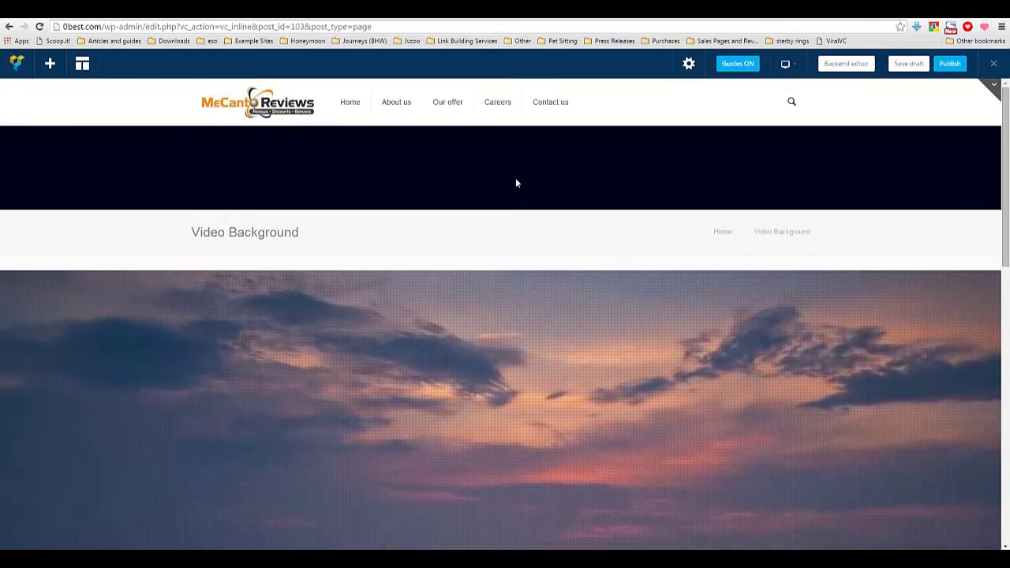
Open and close the Video Background page's title and custom CSS settings, and examine the section's background video down to its lower edge.
{"action": "left_click", "coordinate": [219, 232]}
{"action": "double_click", "coordinate": [219, 232]}
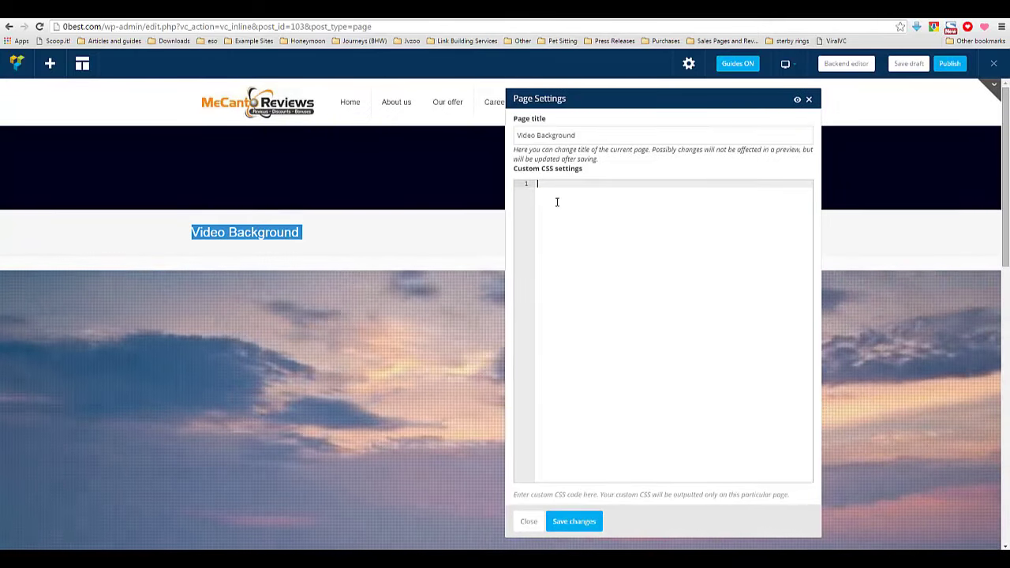
{"action": "left_click", "coordinate": [810, 99]}
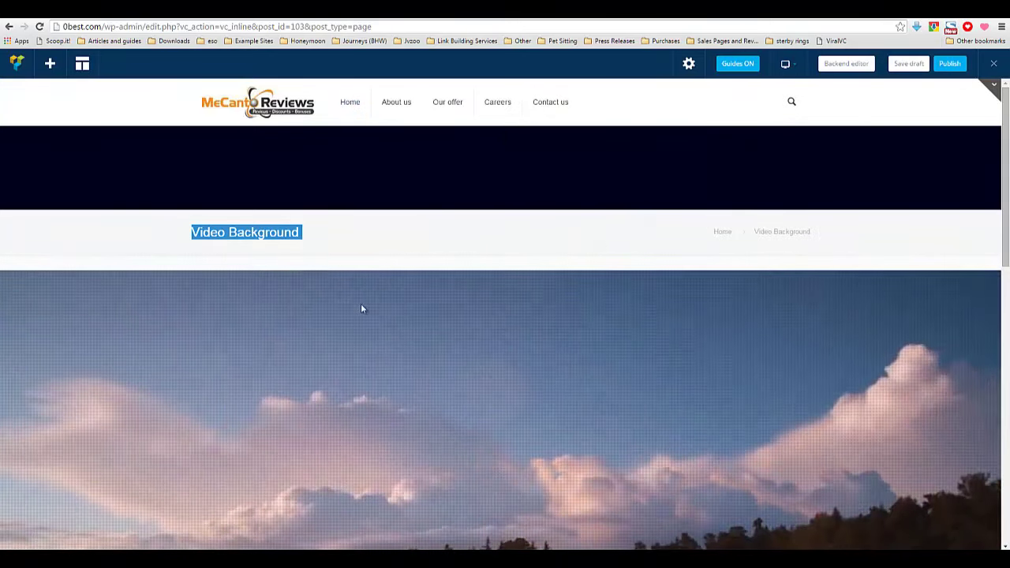
{"action": "scroll", "coordinate": [323, 342], "scroll_direction": "down", "scroll_amount": 5}
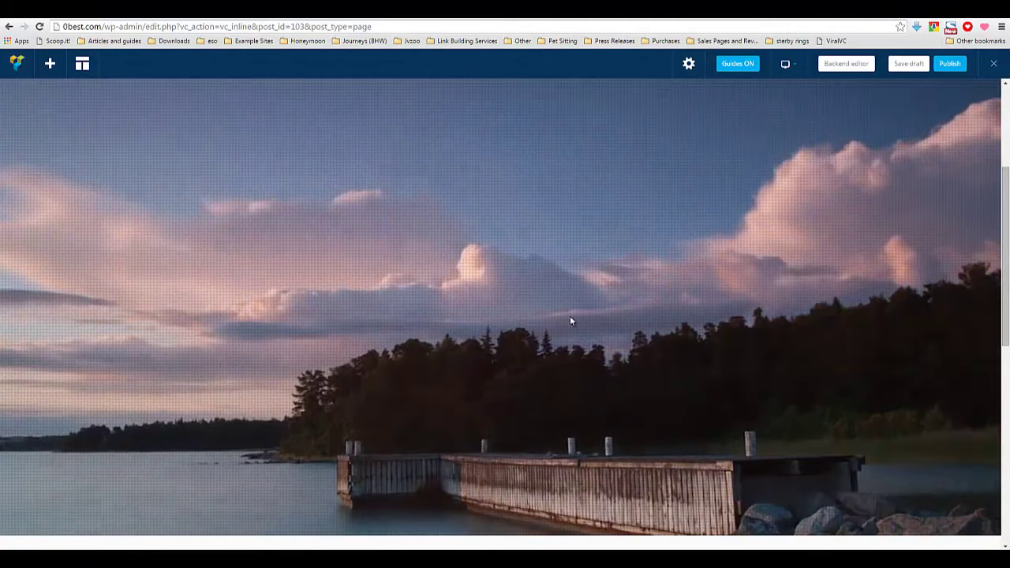
{"action": "scroll", "coordinate": [385, 302], "scroll_direction": "up", "scroll_amount": 1}
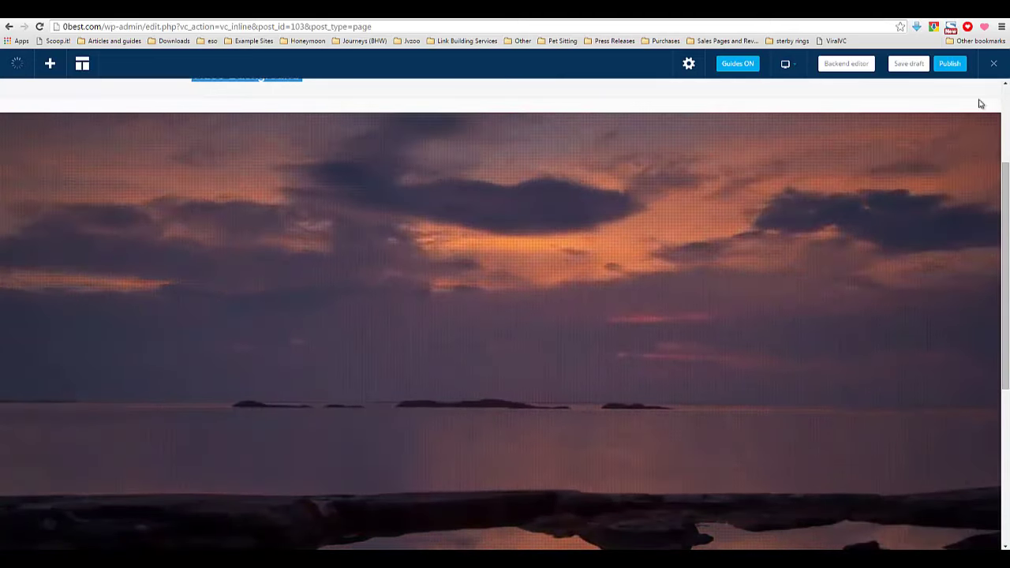
Exit the frontend editor without saving, view the Video Background page on the site, and go to the WordPress dashboard.
{"action": "left_click", "coordinate": [994, 64]}
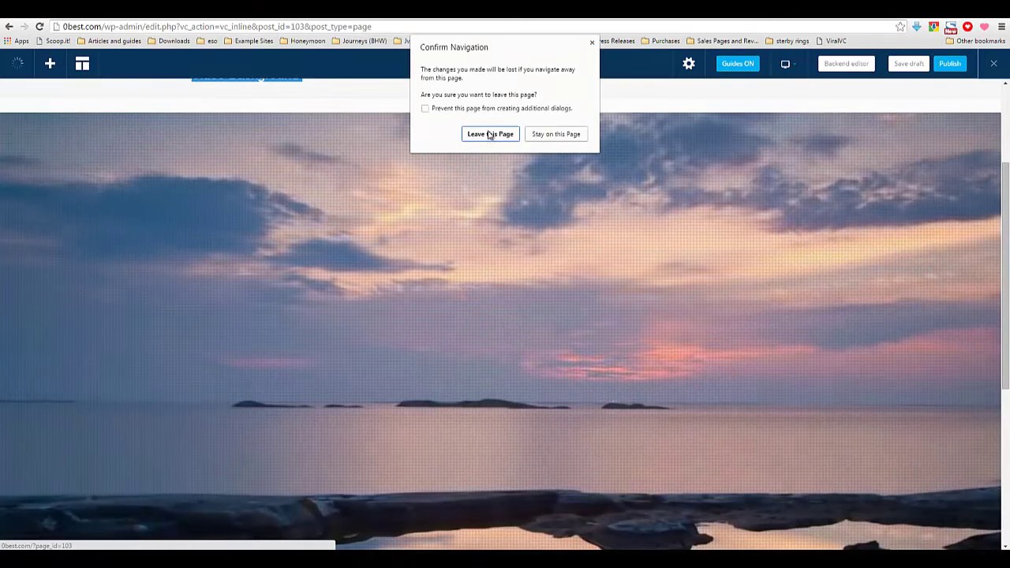
{"action": "left_click", "coordinate": [497, 135]}
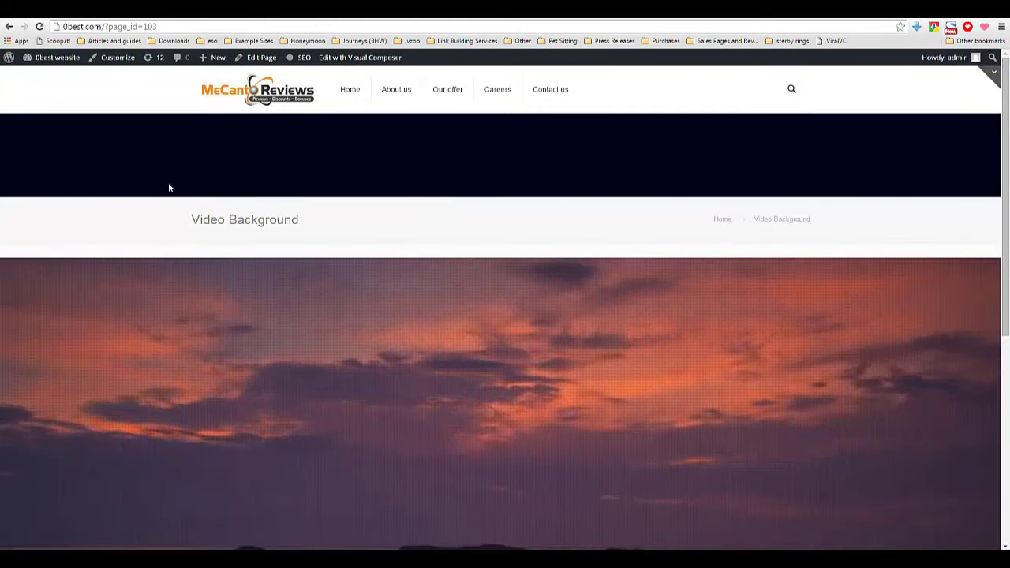
{"action": "mouse_move", "coordinate": [66, 64]}
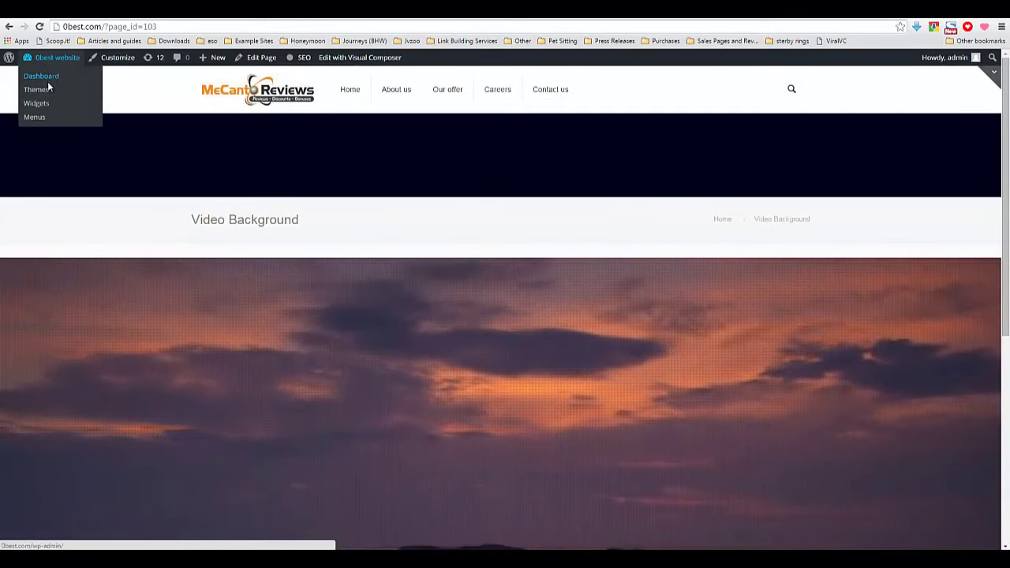
{"action": "left_click", "coordinate": [53, 82]}
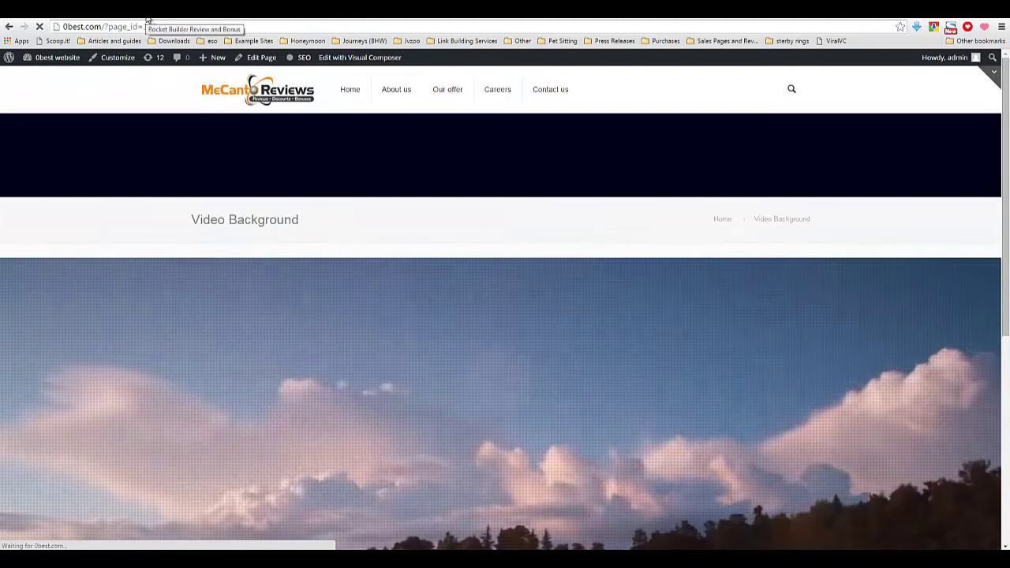
Switch to the Rocket Builder Review and Bonus page and examine its introduction, demo, product features and pricing sections.
{"action": "left_click", "coordinate": [146, 19]}
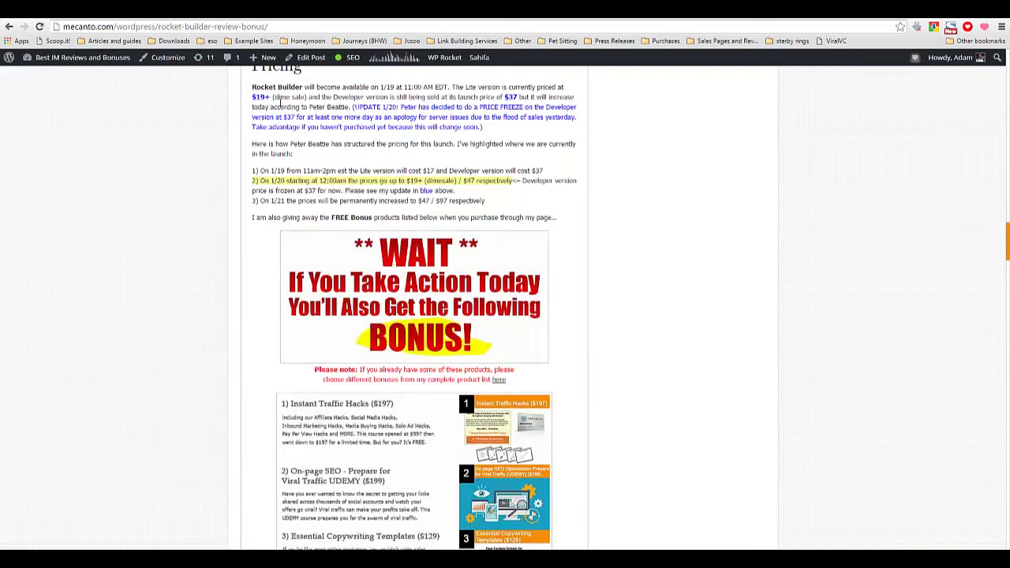
{"action": "left_click_drag", "start_coordinate": [1007, 252], "coordinate": [1007, 75]}
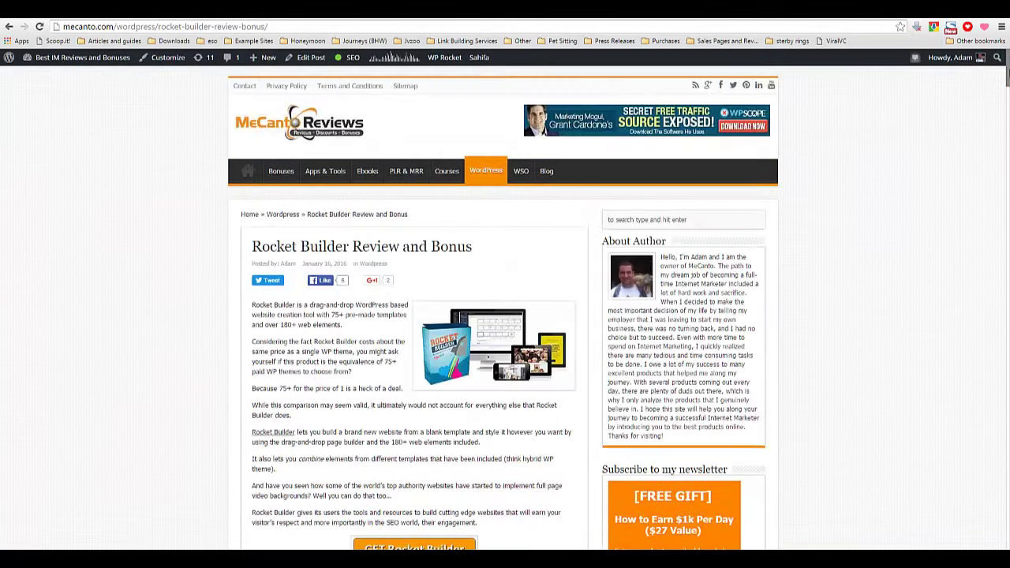
{"action": "scroll", "coordinate": [505, 316], "scroll_direction": "down", "scroll_amount": 6}
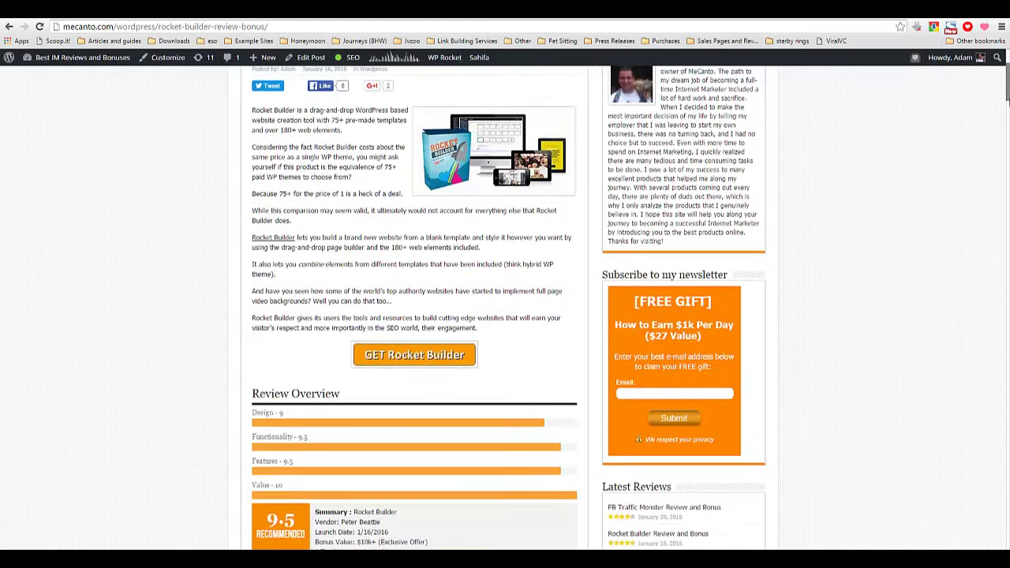
{"action": "scroll", "coordinate": [505, 315], "scroll_direction": "down", "scroll_amount": 5}
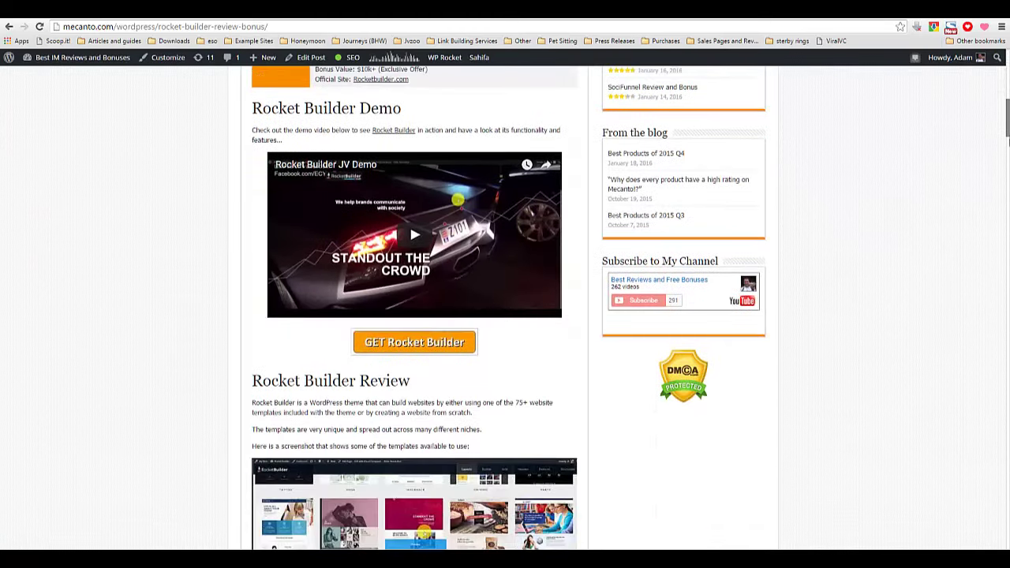
{"action": "left_click_drag", "start_coordinate": [1008, 156], "coordinate": [999, 248]}
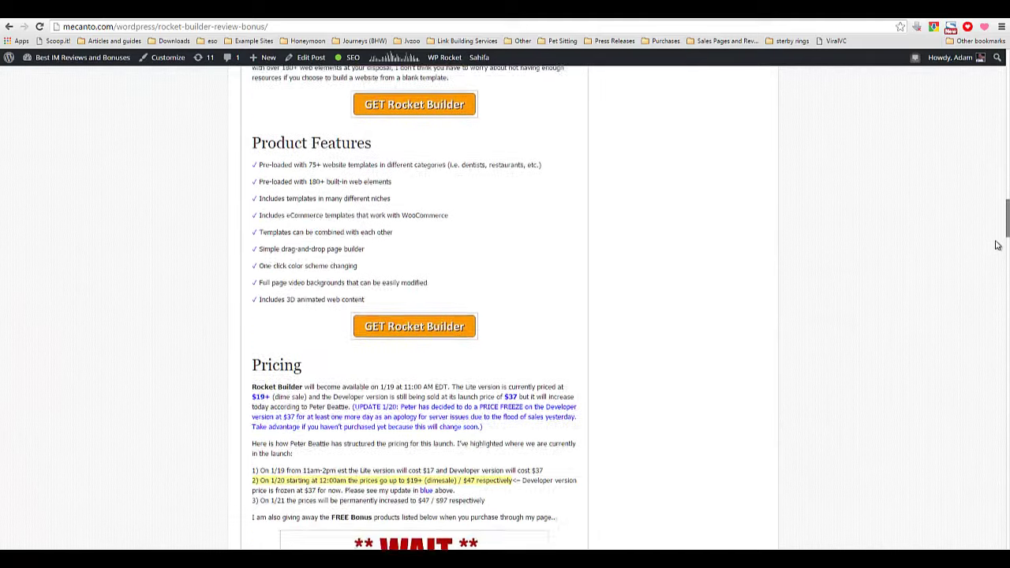
{"action": "scroll", "coordinate": [927, 275], "scroll_direction": "down", "scroll_amount": 3}
{"action": "scroll", "coordinate": [679, 276], "scroll_direction": "down", "scroll_amount": 2}
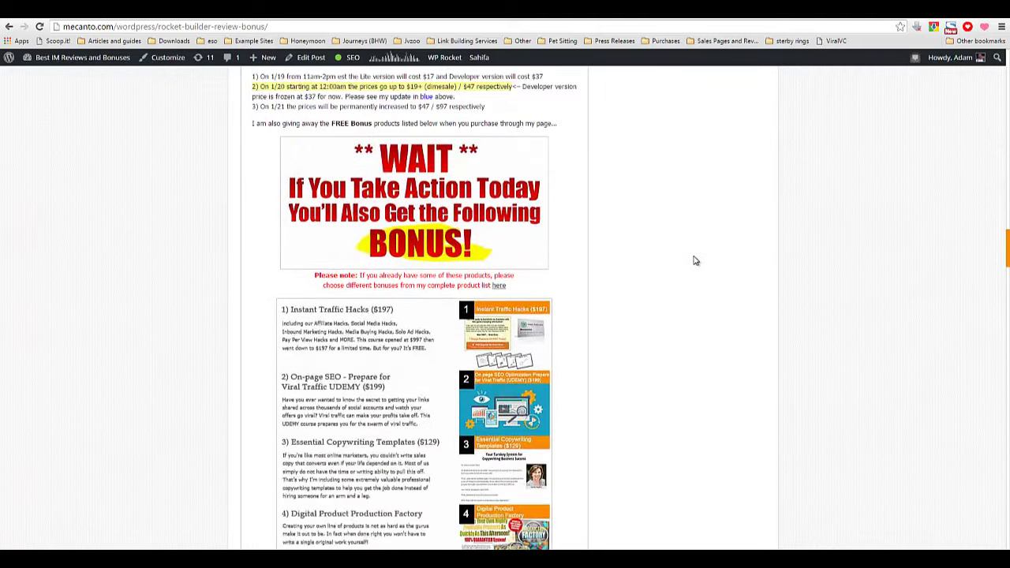
{"action": "scroll", "coordinate": [694, 260], "scroll_direction": "down", "scroll_amount": 1}
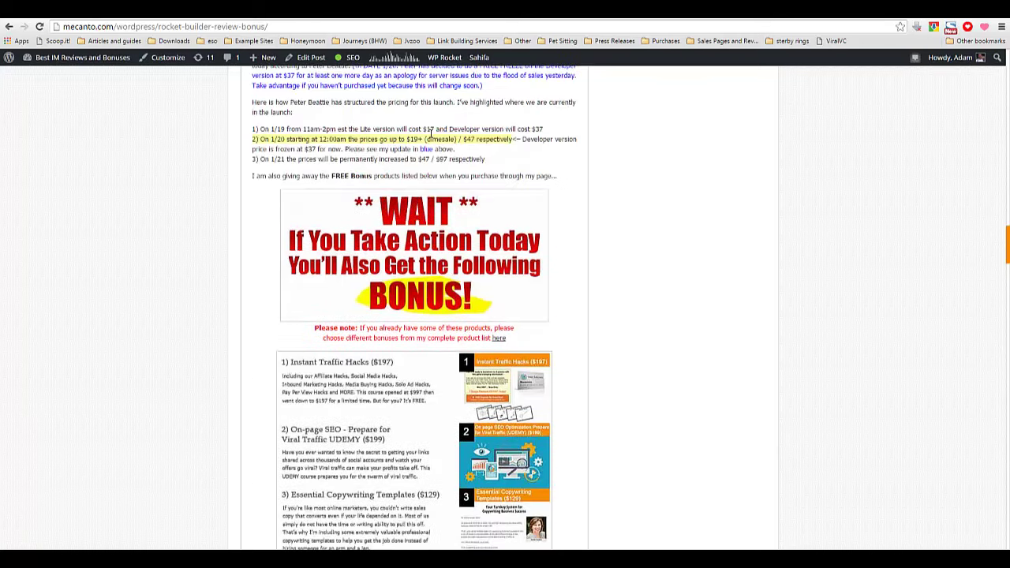
Look through the numbered list of free bonus products offered on the Rocket Builder review page.
{"action": "scroll", "coordinate": [386, 307], "scroll_direction": "down", "scroll_amount": 3}
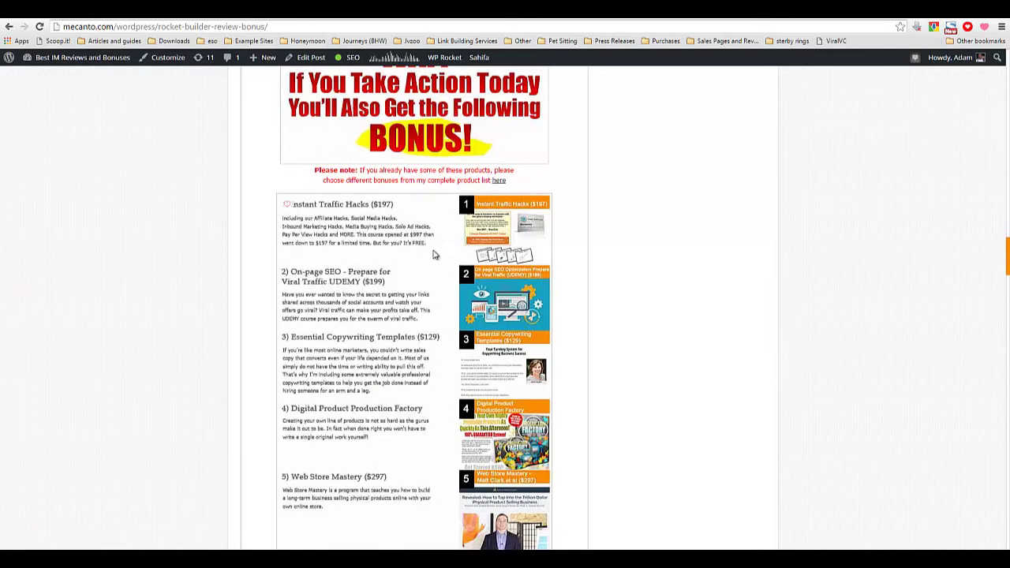
{"action": "scroll", "coordinate": [433, 254], "scroll_direction": "down", "scroll_amount": 14}
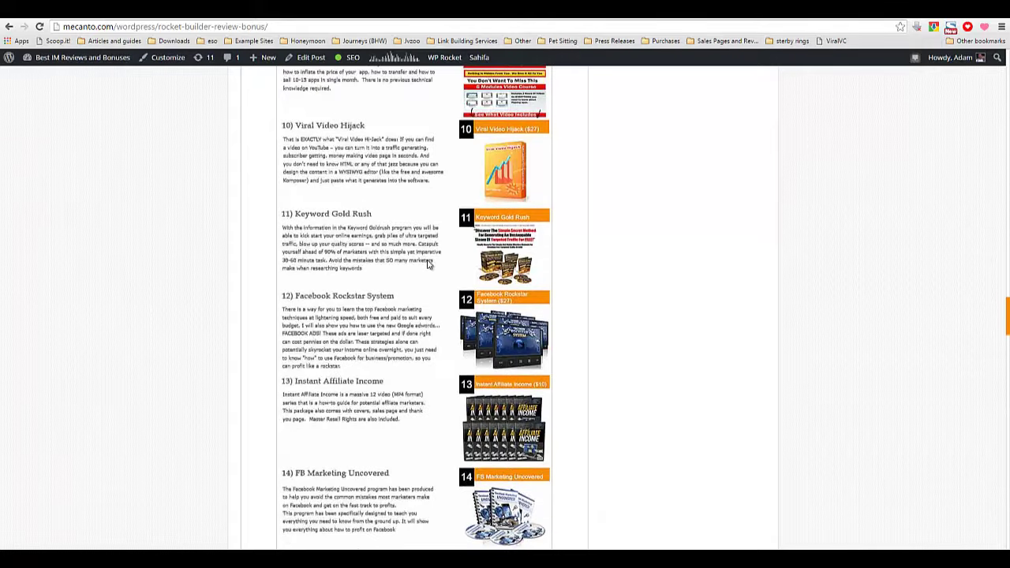
{"action": "scroll", "coordinate": [429, 265], "scroll_direction": "down", "scroll_amount": 10}
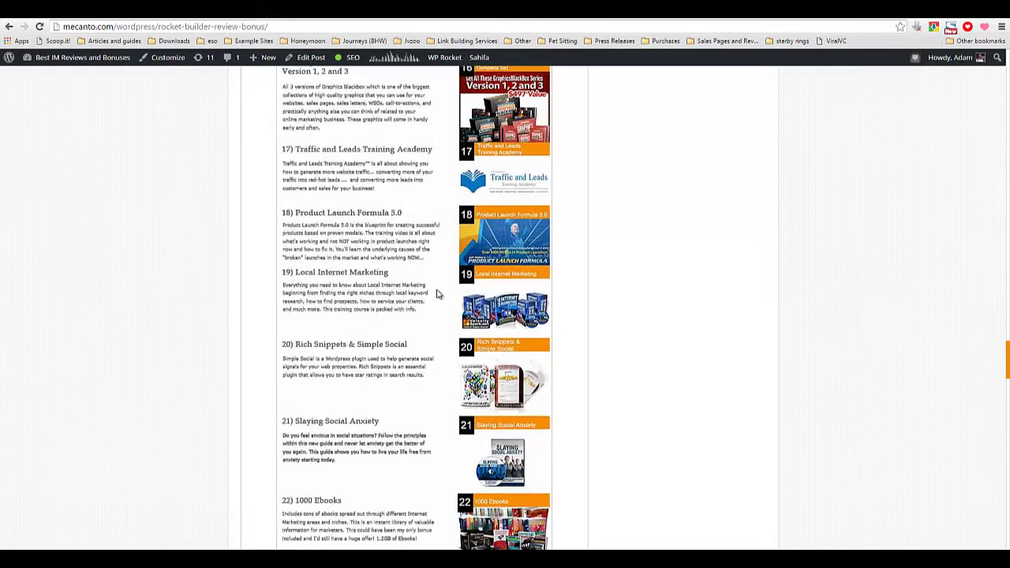
{"action": "scroll", "coordinate": [367, 350], "scroll_direction": "down", "scroll_amount": 5}
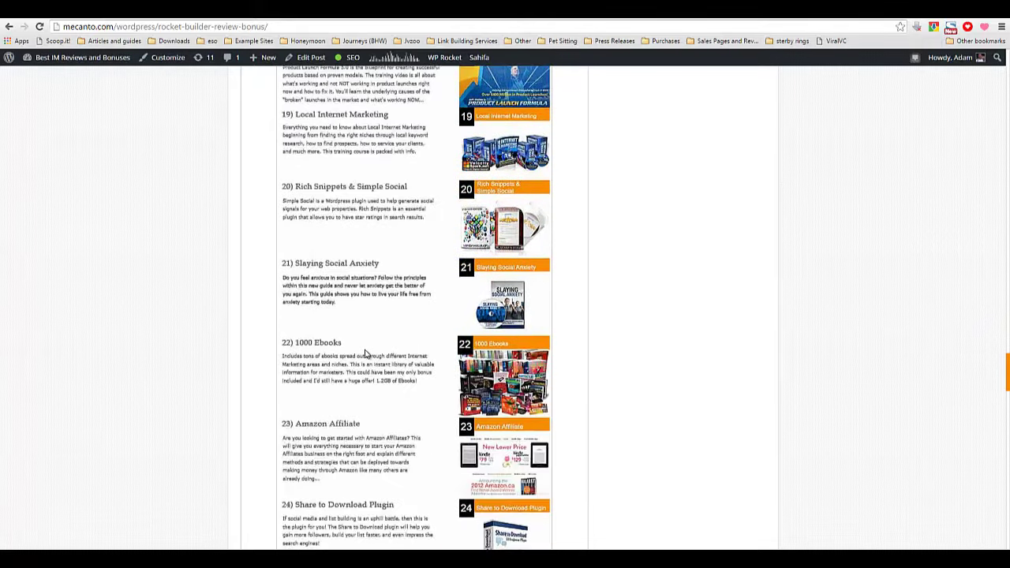
{"action": "scroll", "coordinate": [439, 467], "scroll_direction": "down", "scroll_amount": 8}
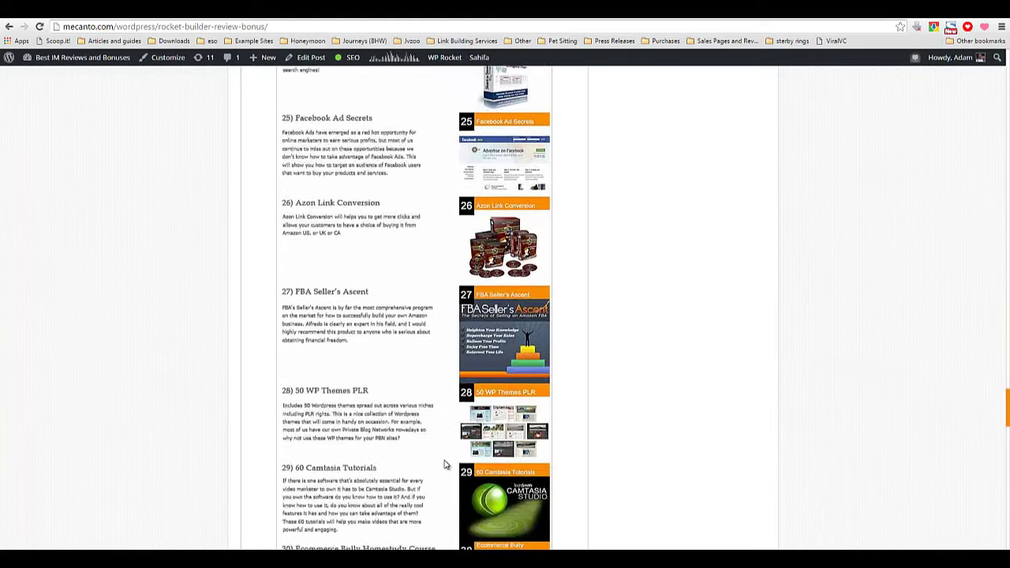